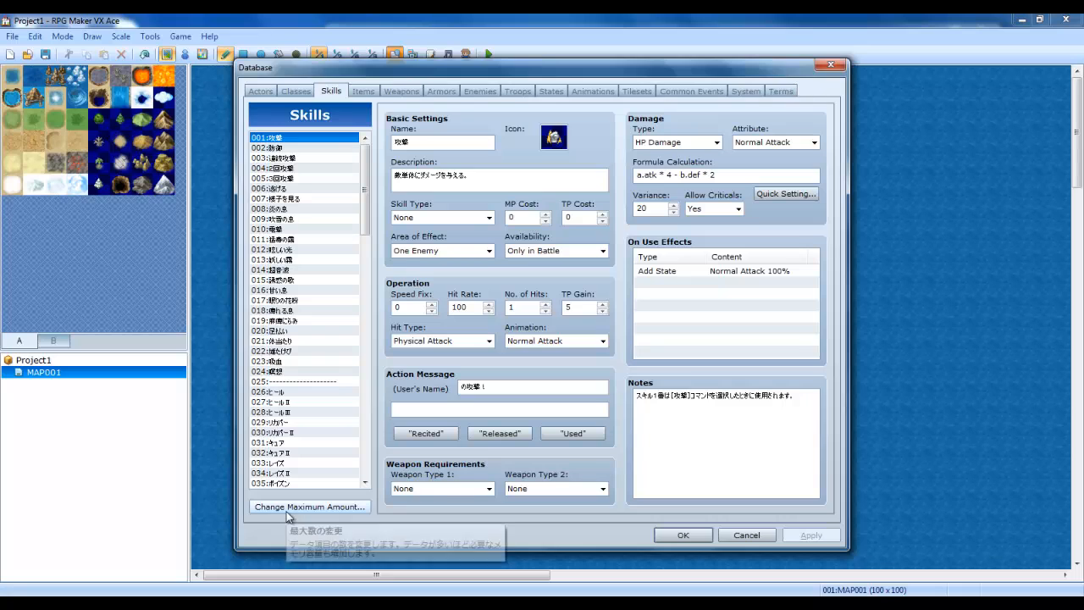
Reduce the skill list to a maximum of 1 and clear the data of the remaining skill.
left_click(288, 507)
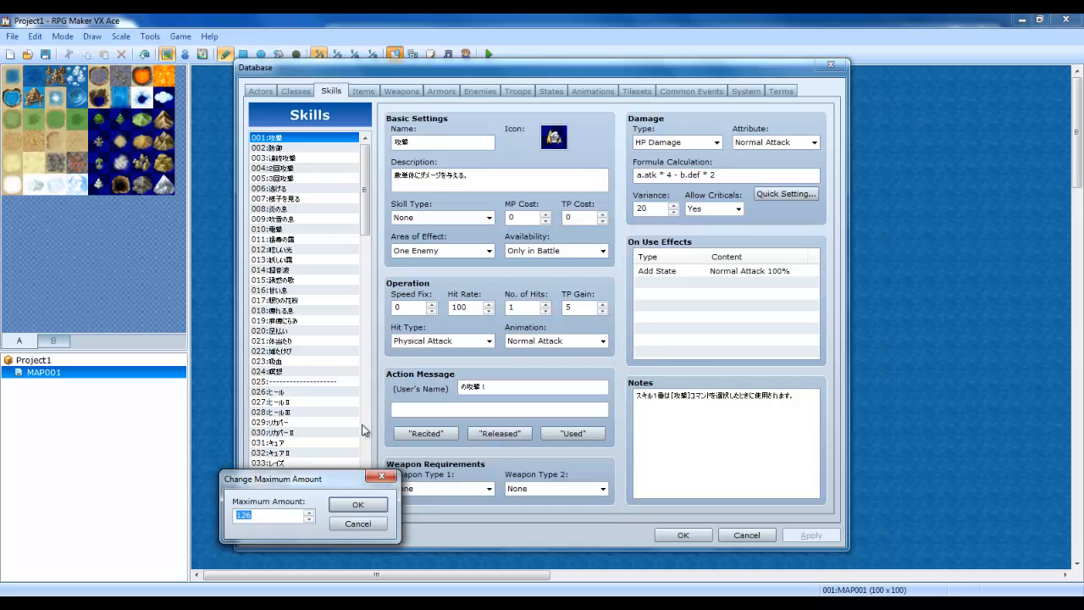
type("1")
key("Return")
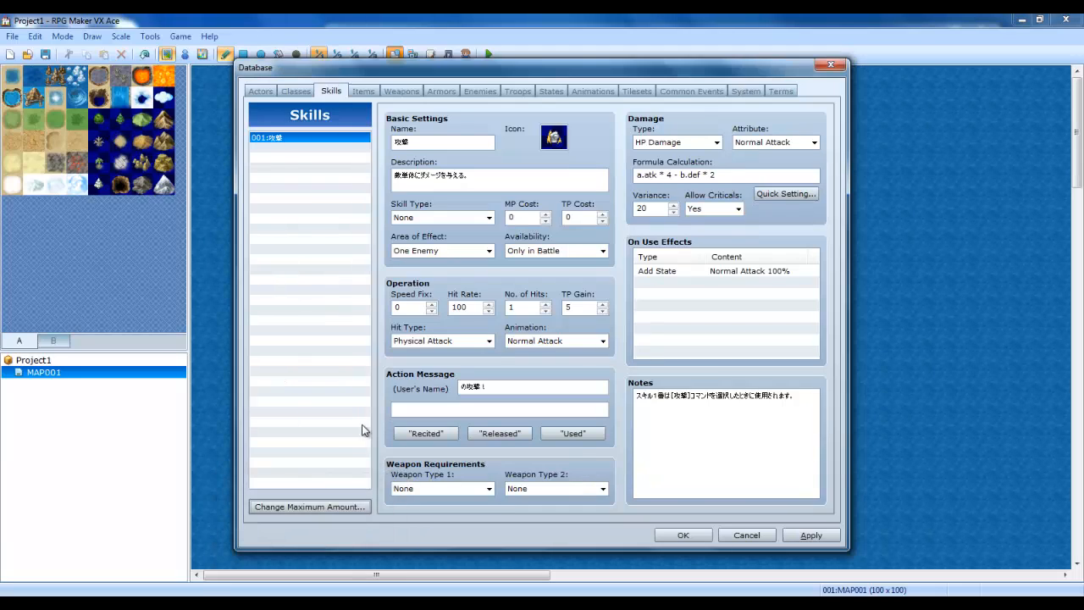
key("Delete")
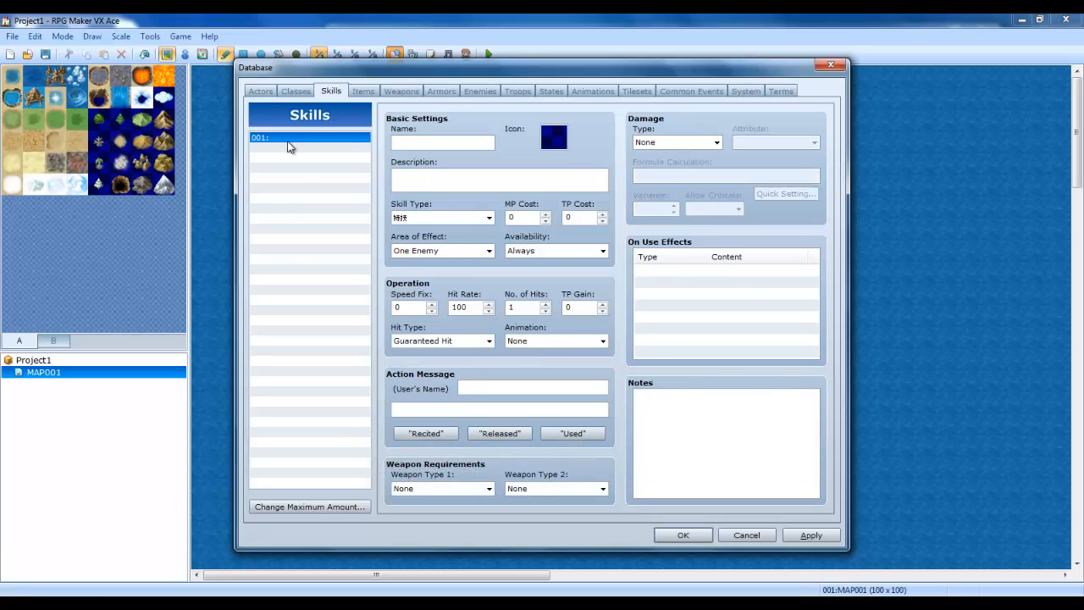
right_click(284, 144)
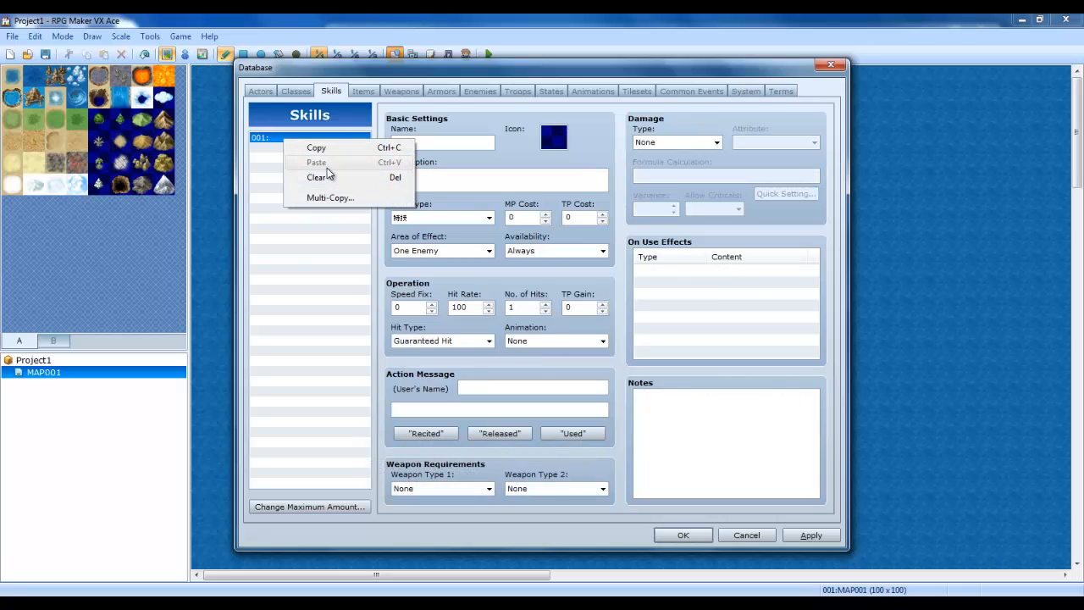
left_click(326, 178)
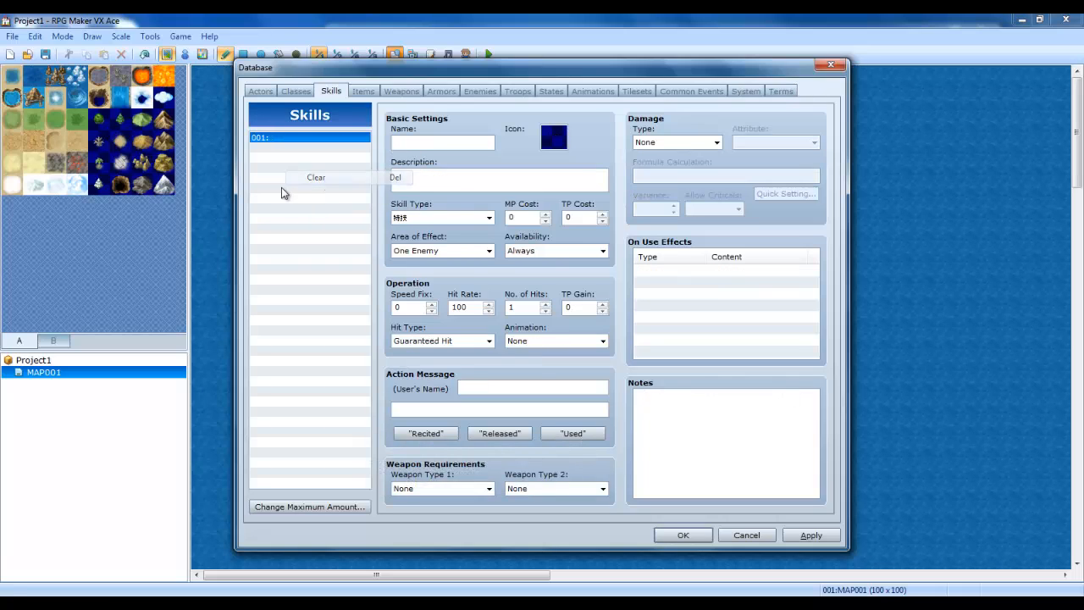
Set the maximum number of skills to 10 and name the first skill Fire.
left_click(300, 508)
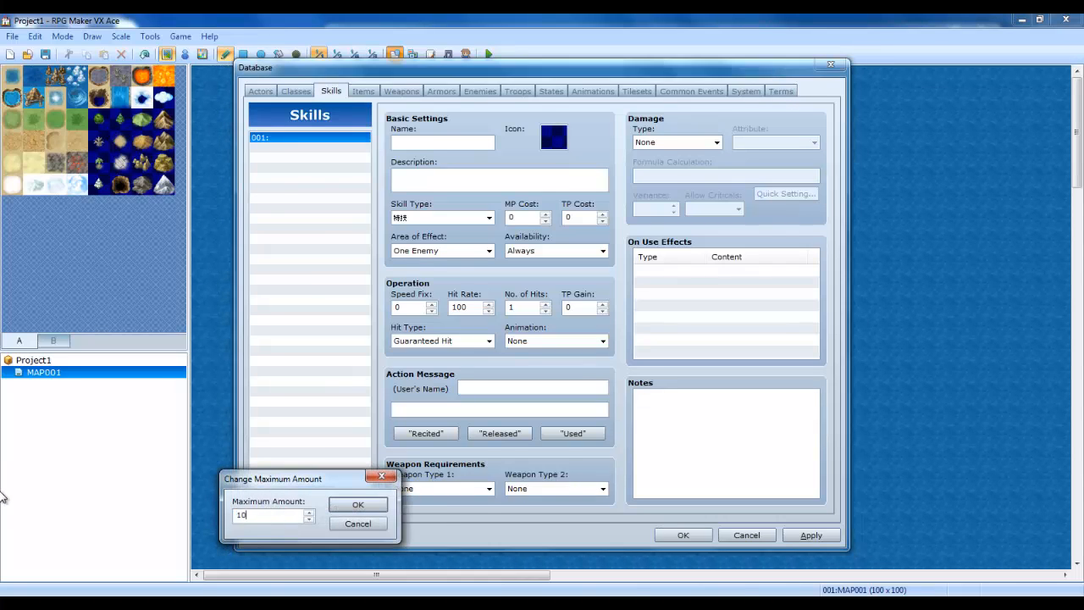
key("Return")
left_click(483, 142)
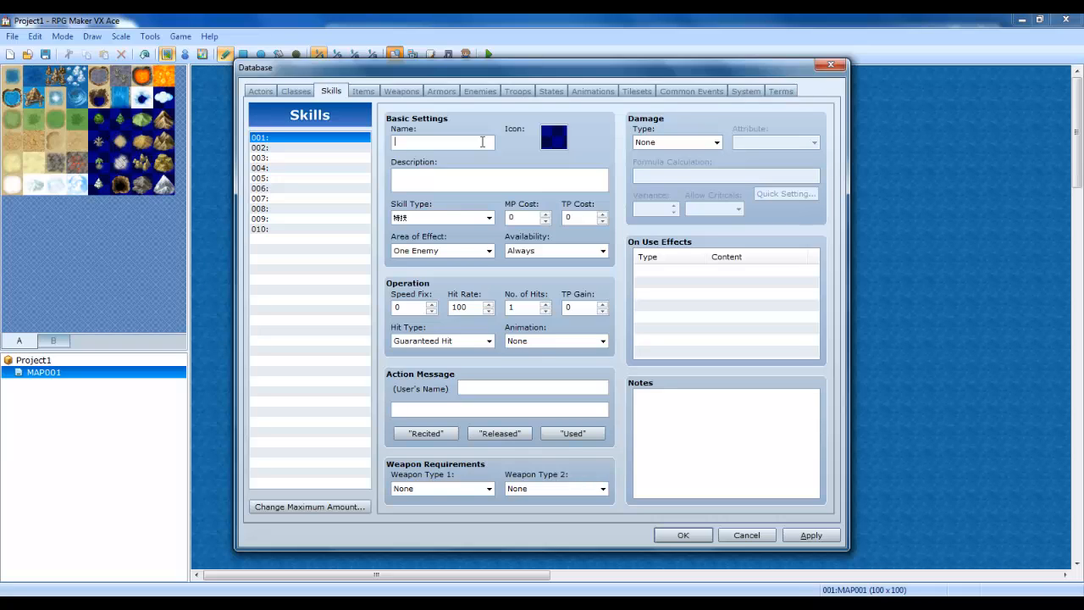
type("Fire")
Assign the orange flame icon to the Fire skill.
double_click(554, 136)
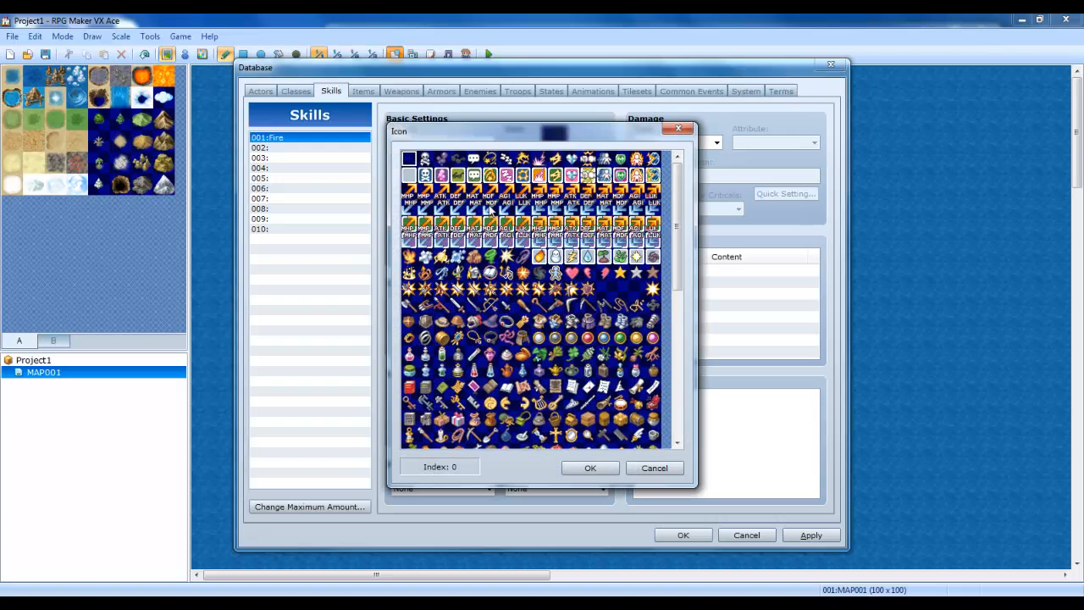
left_click(506, 338)
scroll(547, 393, "down", 1)
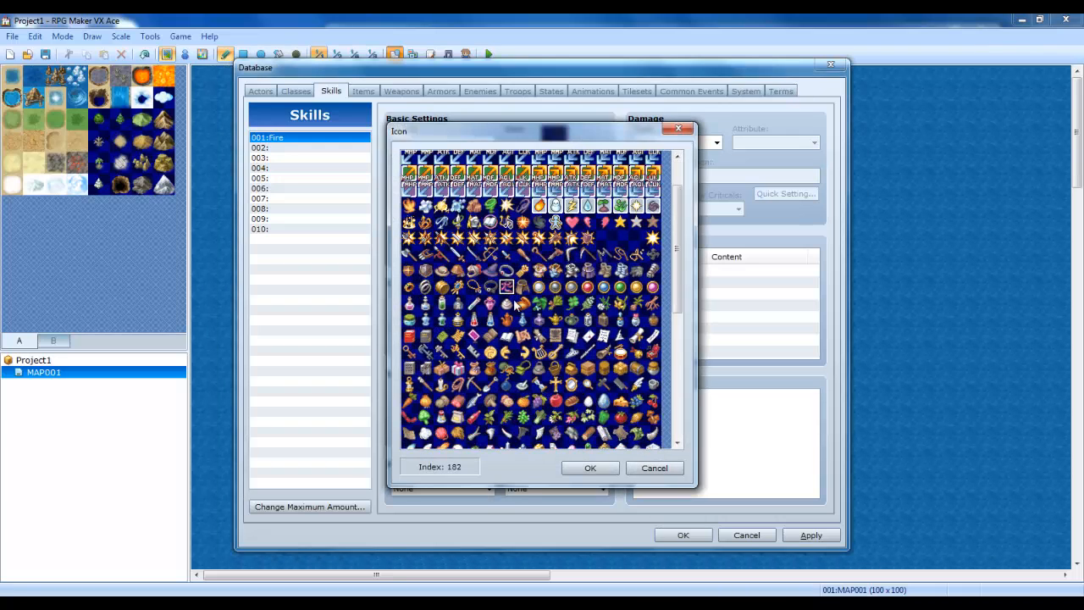
double_click(409, 206)
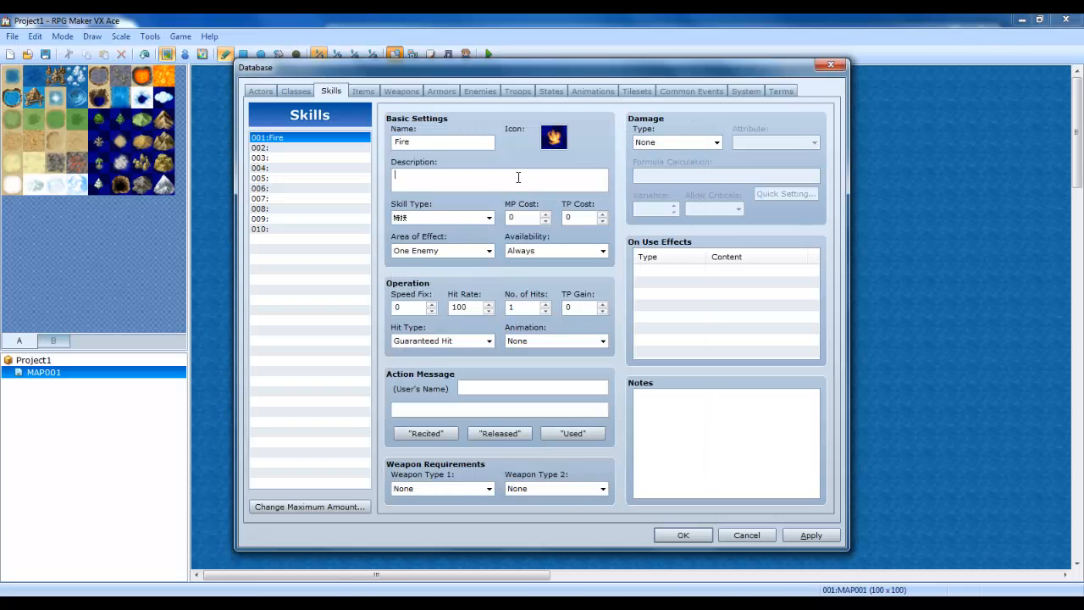
Rename the first skill to "Fire (Lv1)" and enter the description "Lv: 1 - Cast Fire on a single enemy.".
left_click(518, 177)
left_click_drag(395, 143, 433, 142)
left_click(436, 142)
type("(Lv1)")
left_click(446, 173)
double_click(439, 143)
left_click(444, 181)
type("enemy.")
left_click(283, 147)
left_click(342, 138)
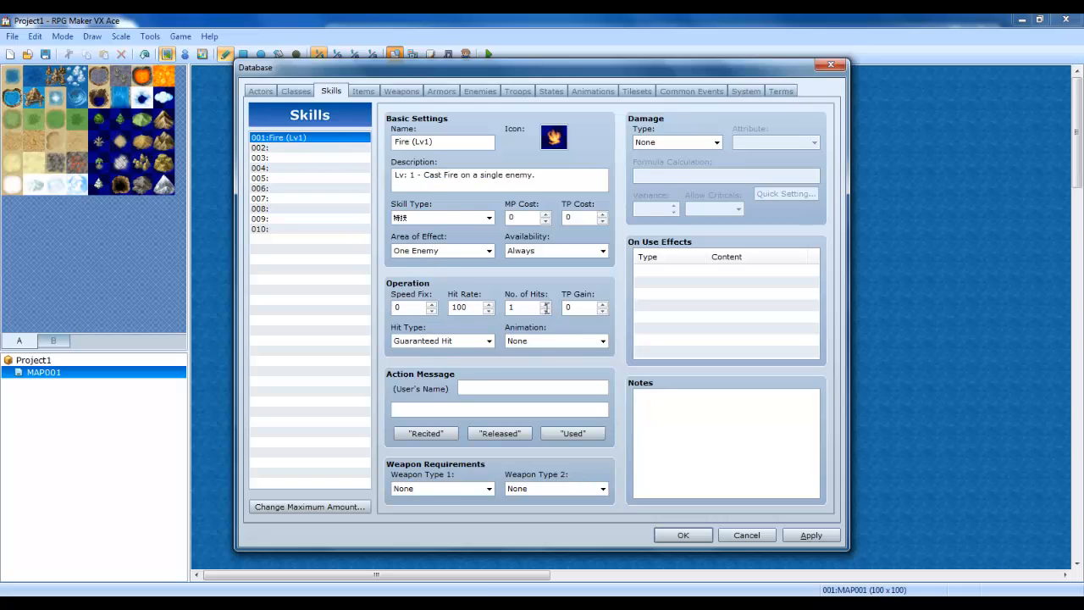
Set the Fire skill's MP cost to 5 and check the Warrior class's Maximum MP growth curve.
left_click_drag(515, 217, 483, 219)
left_click(310, 95)
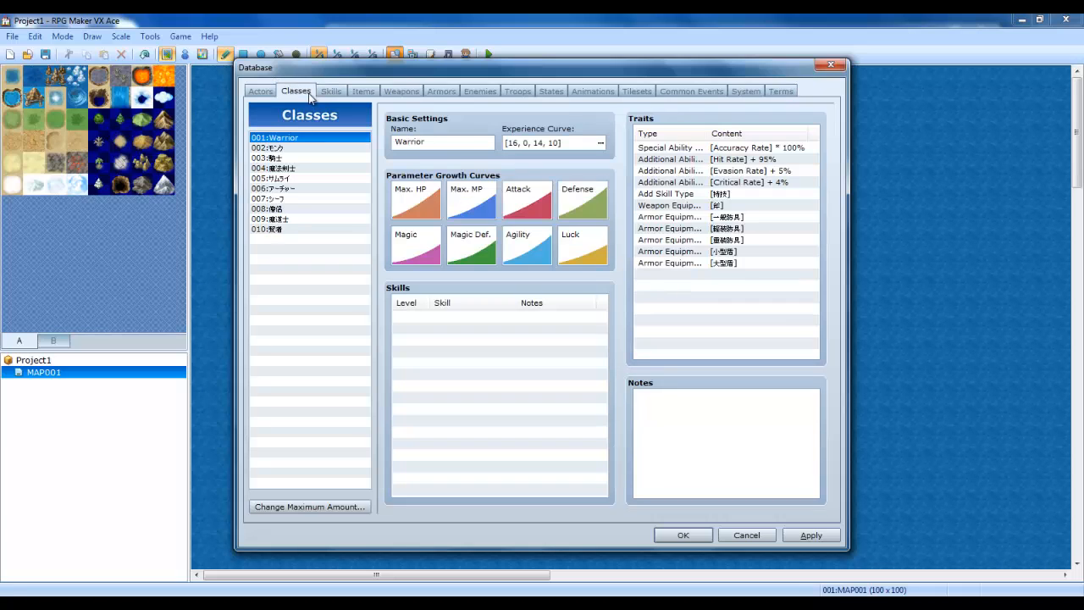
double_click(464, 203)
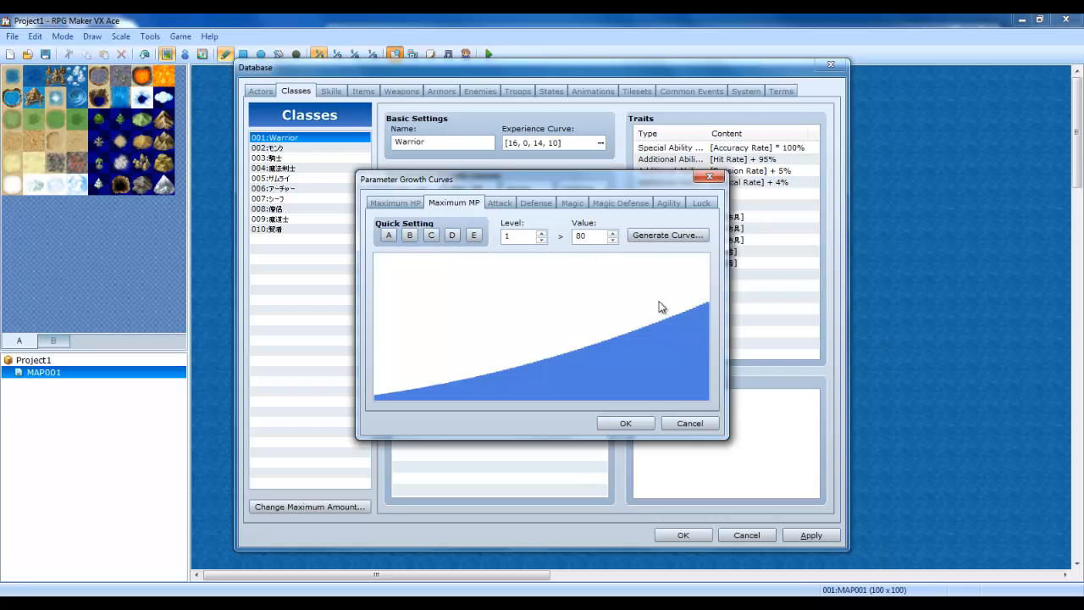
left_click(690, 423)
left_click(479, 91)
left_click(517, 91)
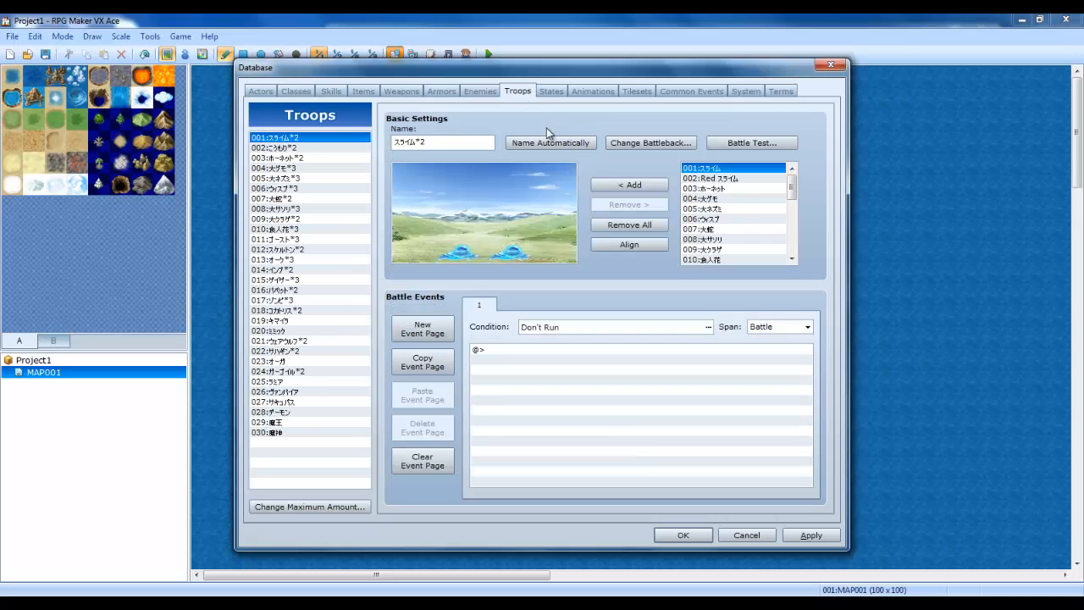
Set the Fire (Lv1) skill's MP cost to 15 and its availability to Only in Battle.
left_click(331, 90)
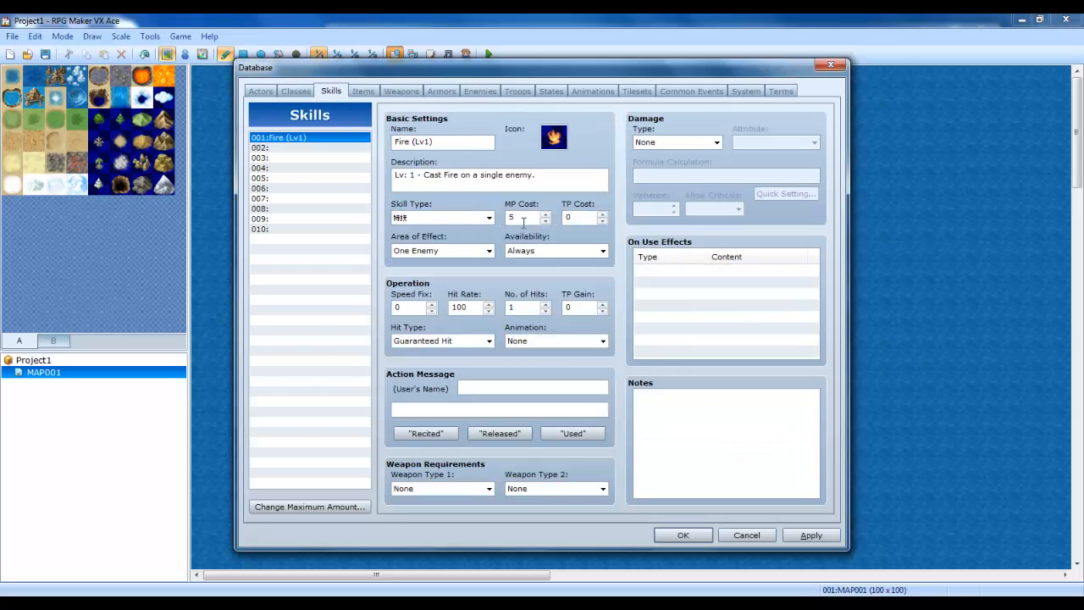
double_click(522, 218)
left_click(567, 251)
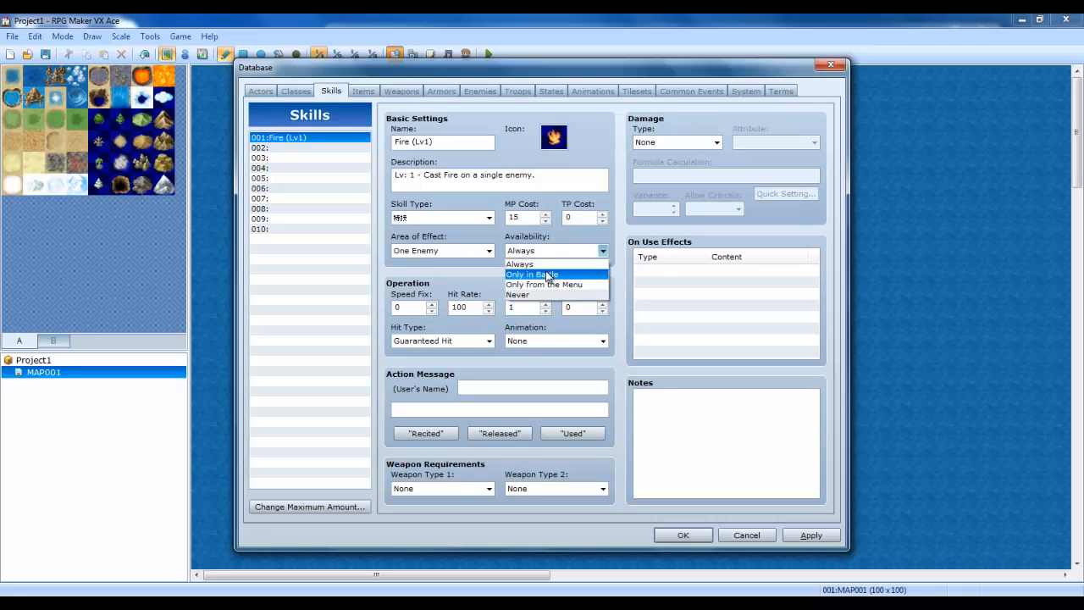
left_click(543, 264)
left_click(695, 282)
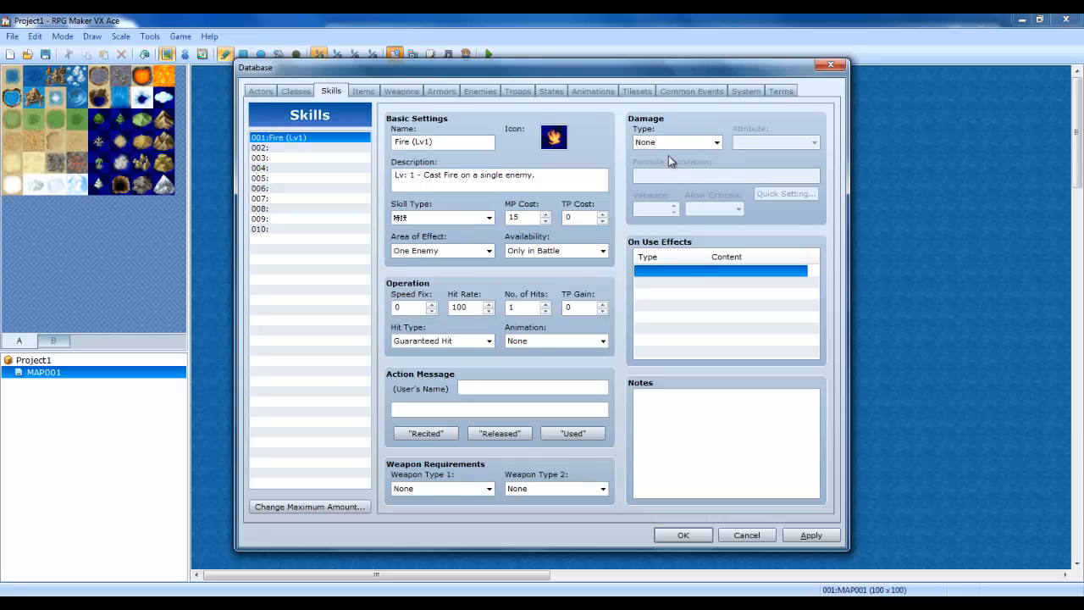
Set the Fire (Lv1) skill's damage type to HP Damage and bring up its attribute choices.
left_click(716, 142)
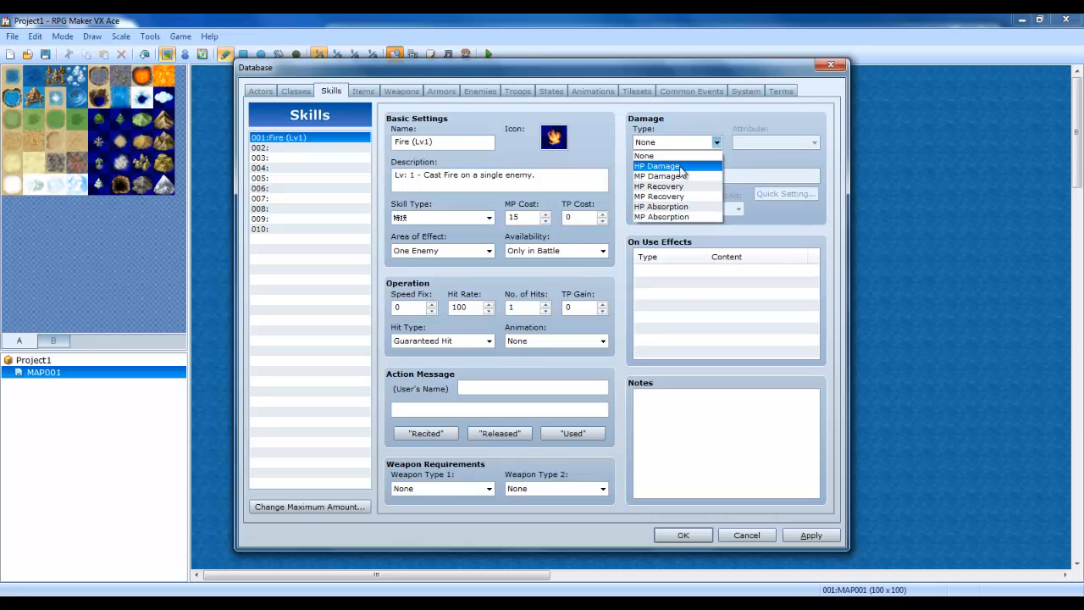
left_click(678, 166)
left_click(784, 143)
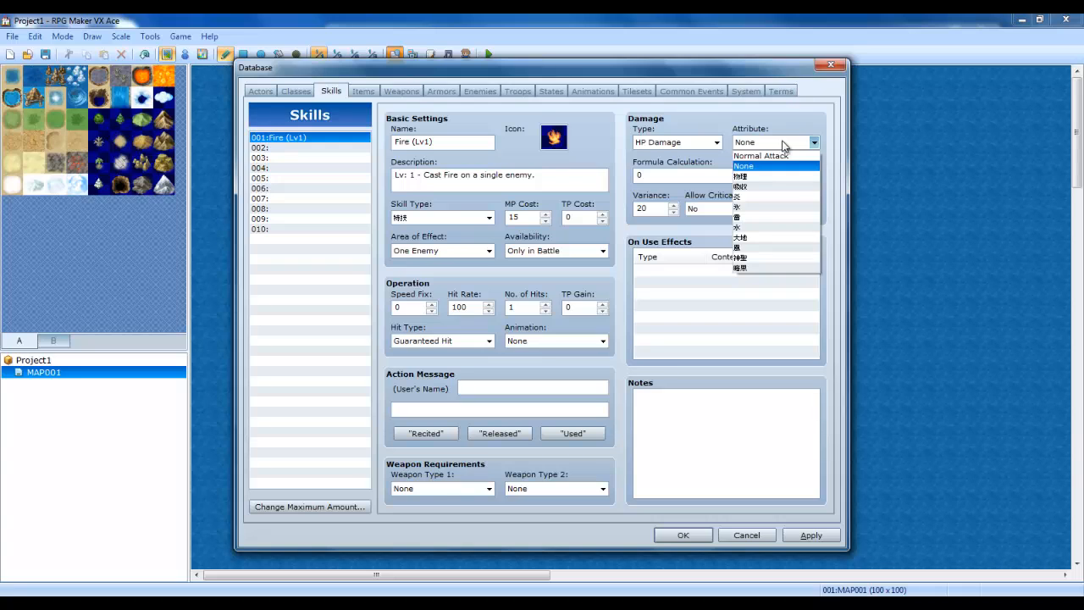
In the database terms, reduce the maximum number of attributes to 1.
left_click(767, 95)
left_click(774, 91)
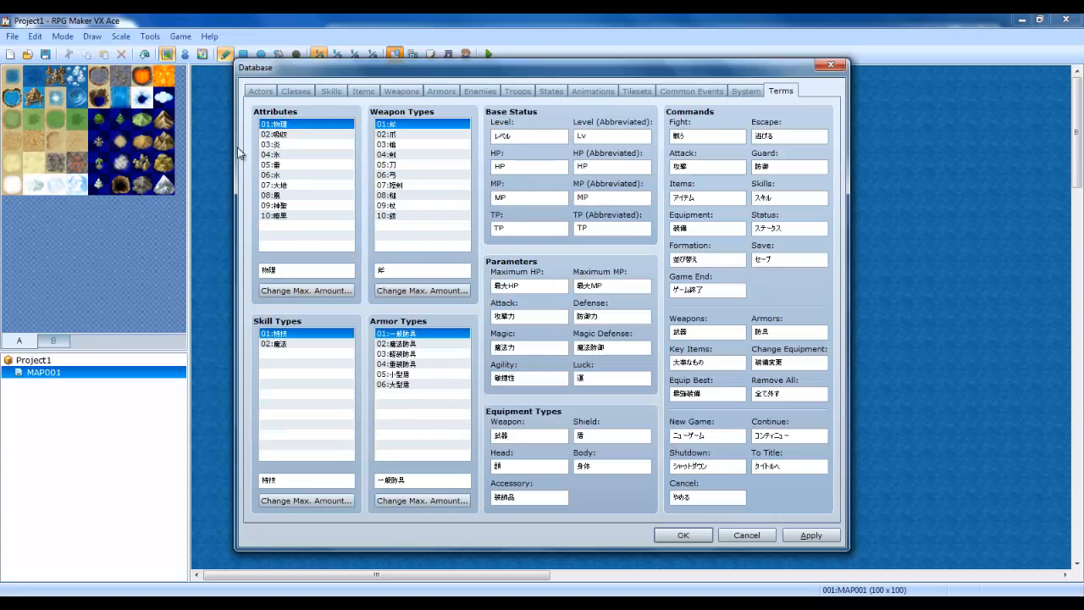
left_click(302, 291)
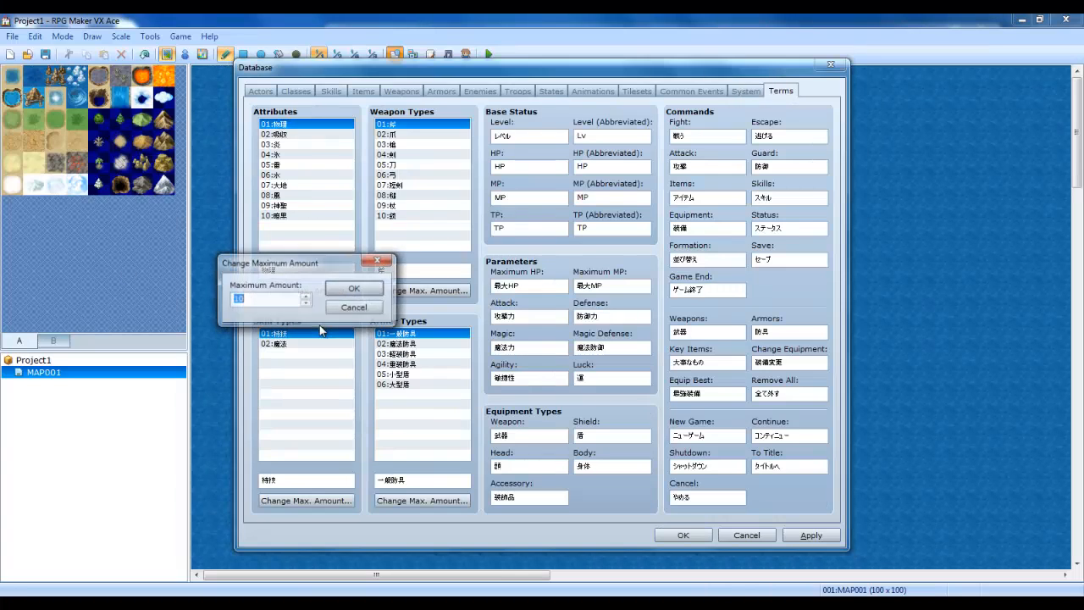
type("1")
left_click(335, 292)
left_click(315, 293)
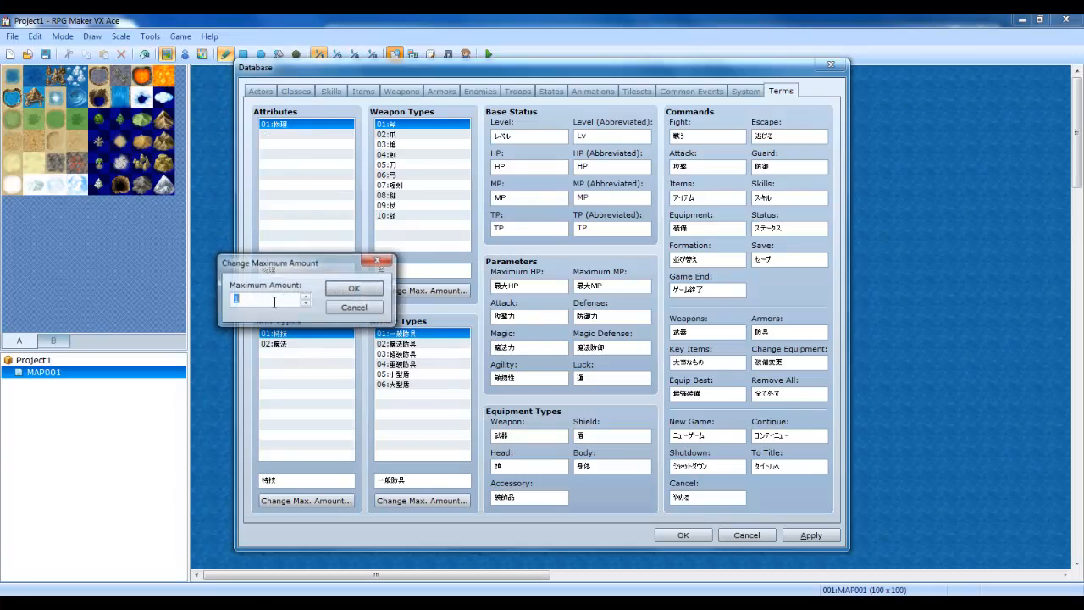
left_click(353, 308)
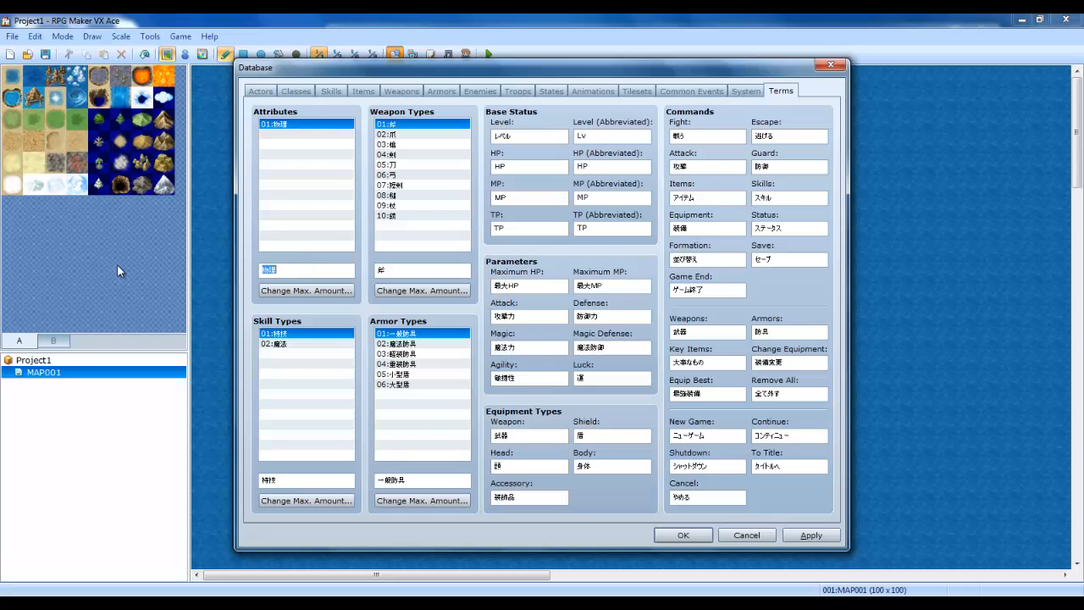
Raise the maximum number of attributes to 4 and name the first attribute Fire.
left_click(306, 290)
left_click(306, 296)
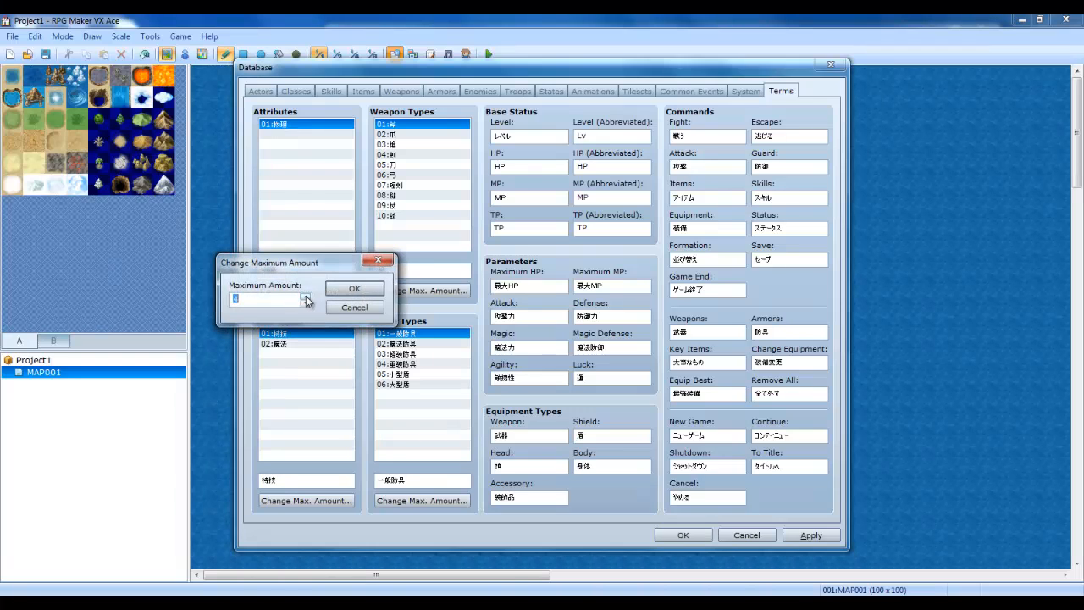
left_click(354, 288)
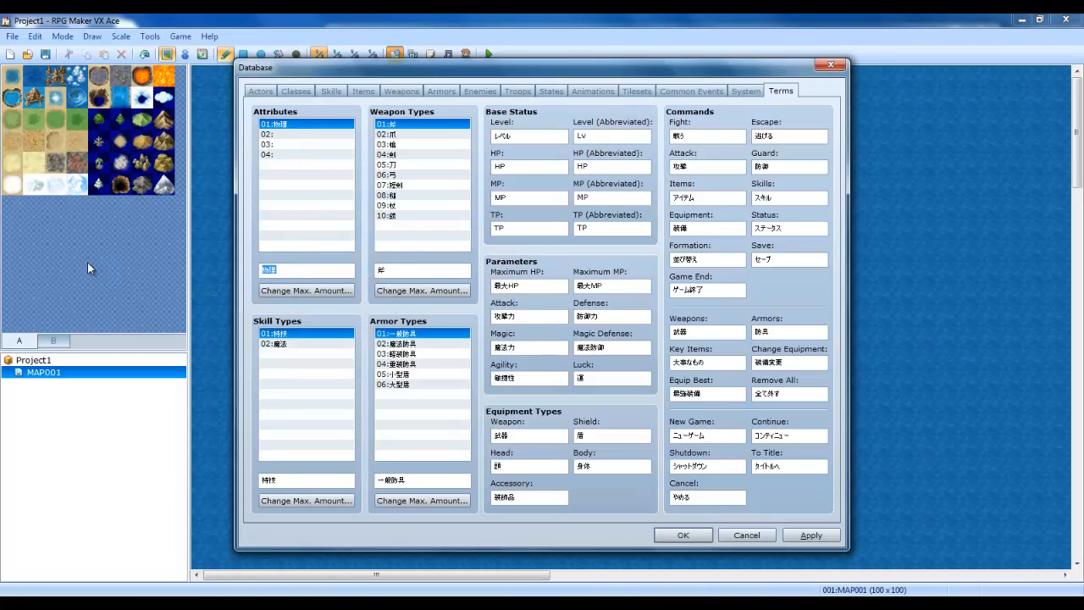
type("Fire")
Name the second attribute Water.
left_click(264, 134)
left_click(309, 271)
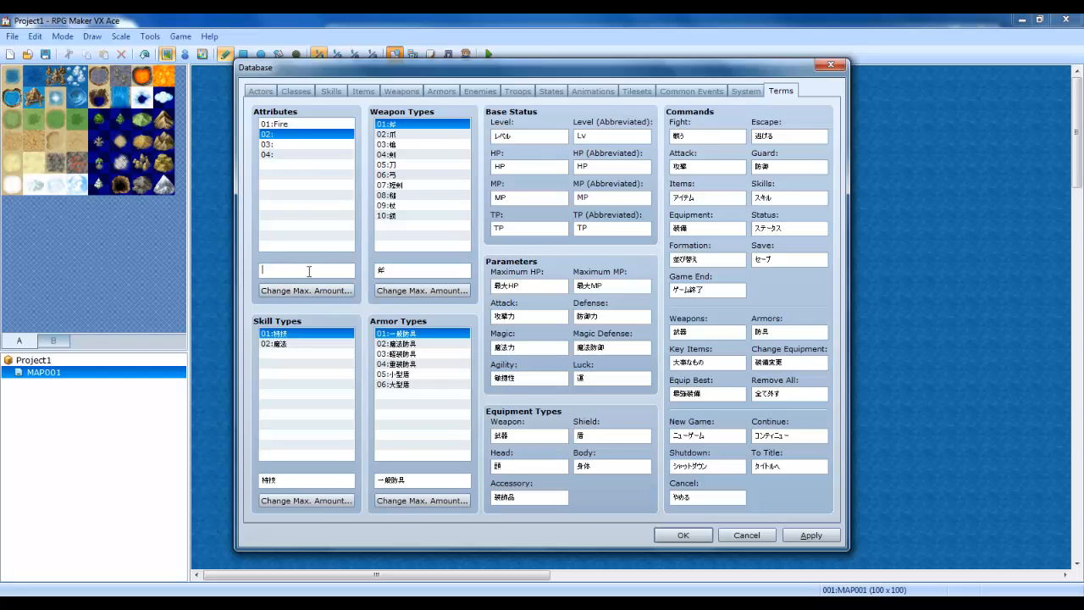
type("WATAH!")
key("BackSpace")
key("BackSpace")
key("BackSpace")
type("ate")
Name the third attribute Earth and the fourth attribute Wind.
left_click(279, 144)
left_click(316, 269)
type("Eart")
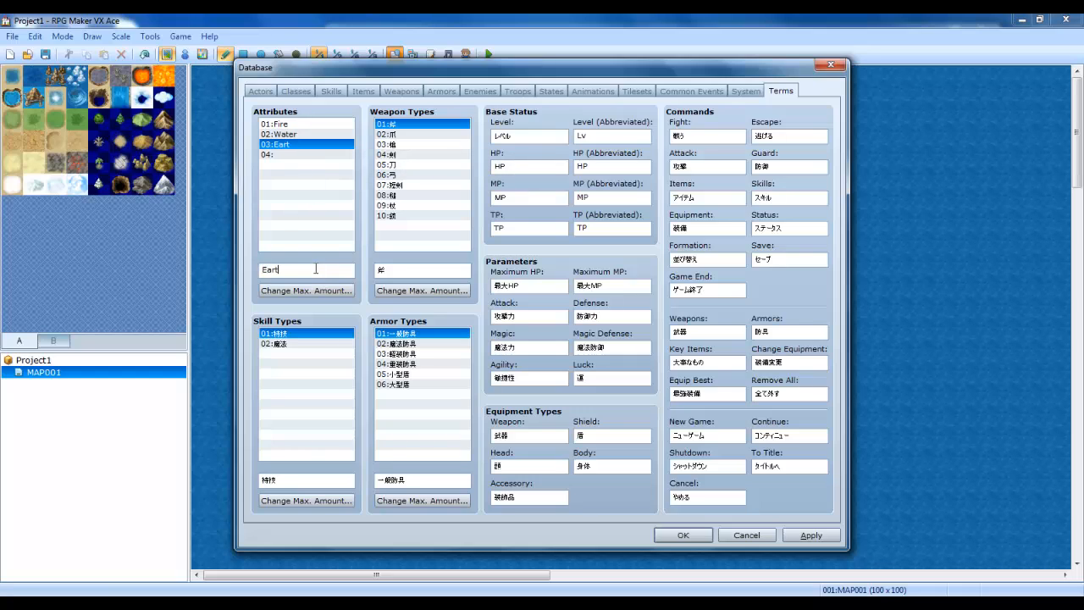
type("h")
left_click(306, 153)
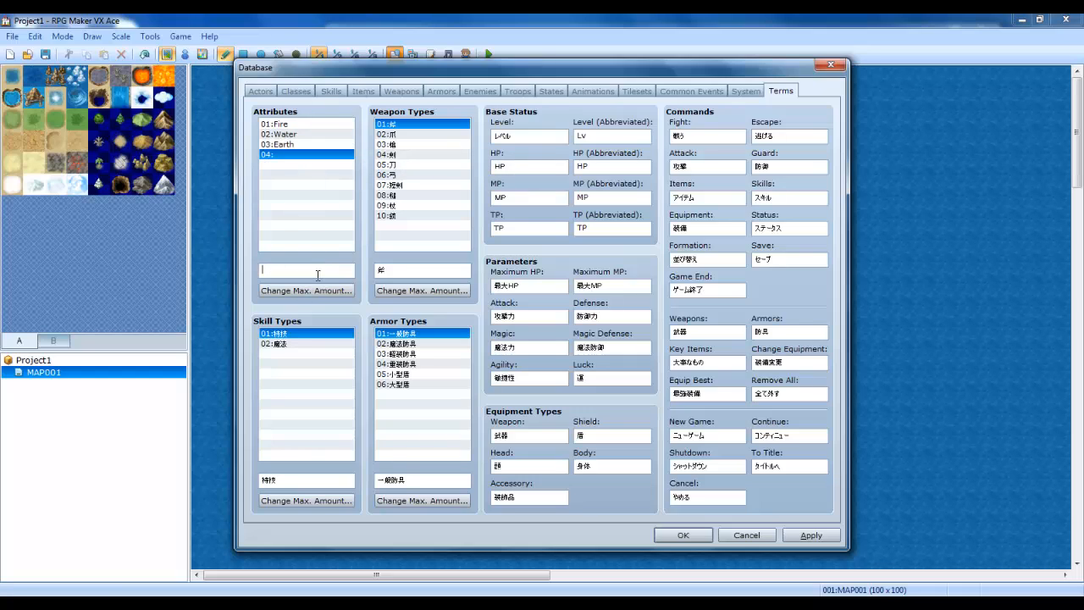
left_click(318, 271)
type("Wind")
Raise the maximum number of attributes to 6 and name the fifth attribute Lightning.
left_click(301, 289)
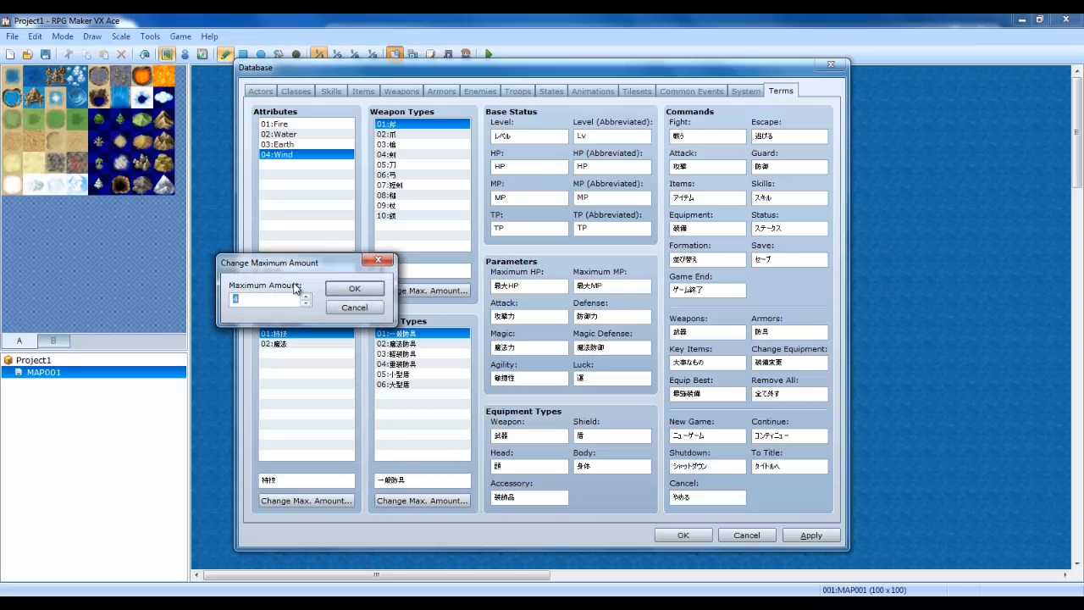
left_click(355, 288)
left_click(305, 166)
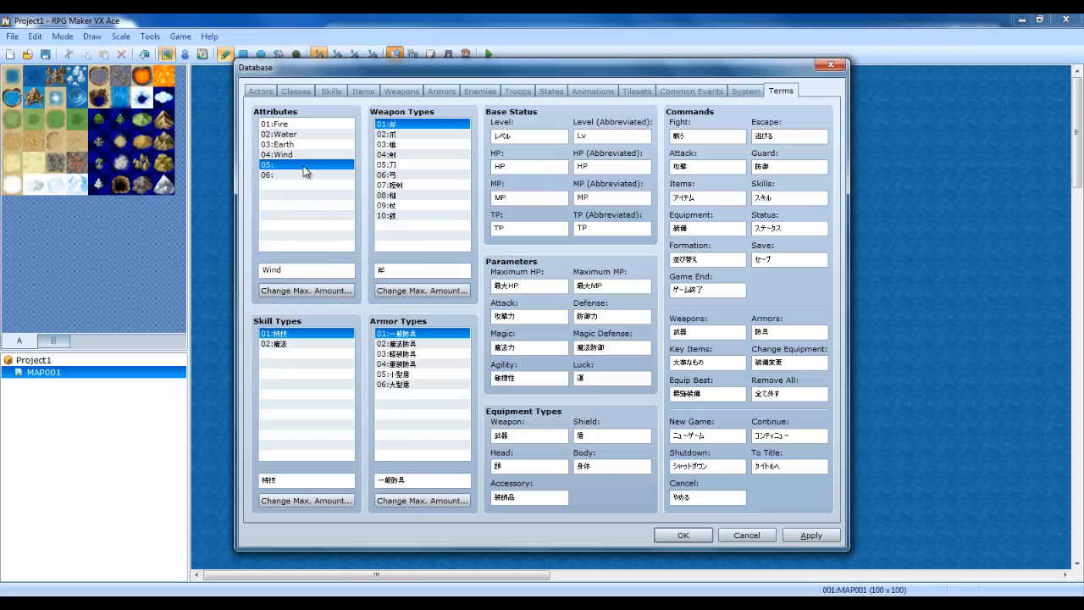
left_click(315, 269)
type("Lightning")
Raise the maximum number of attributes to 8 and name the sixth attribute Gravity.
left_click(294, 175)
left_click(307, 290)
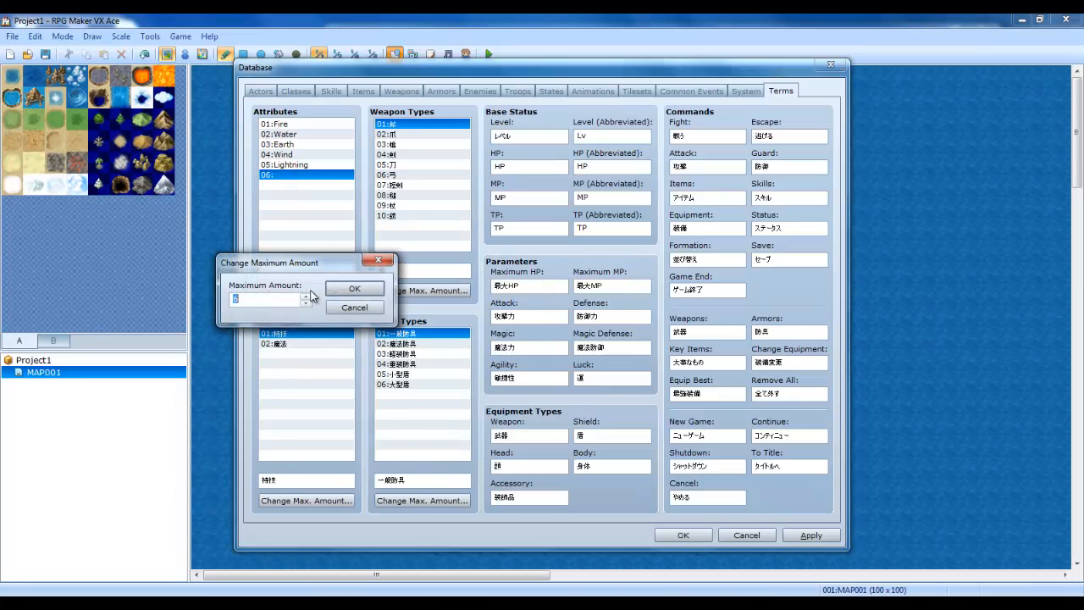
left_click(310, 295)
left_click(310, 295)
left_click(355, 288)
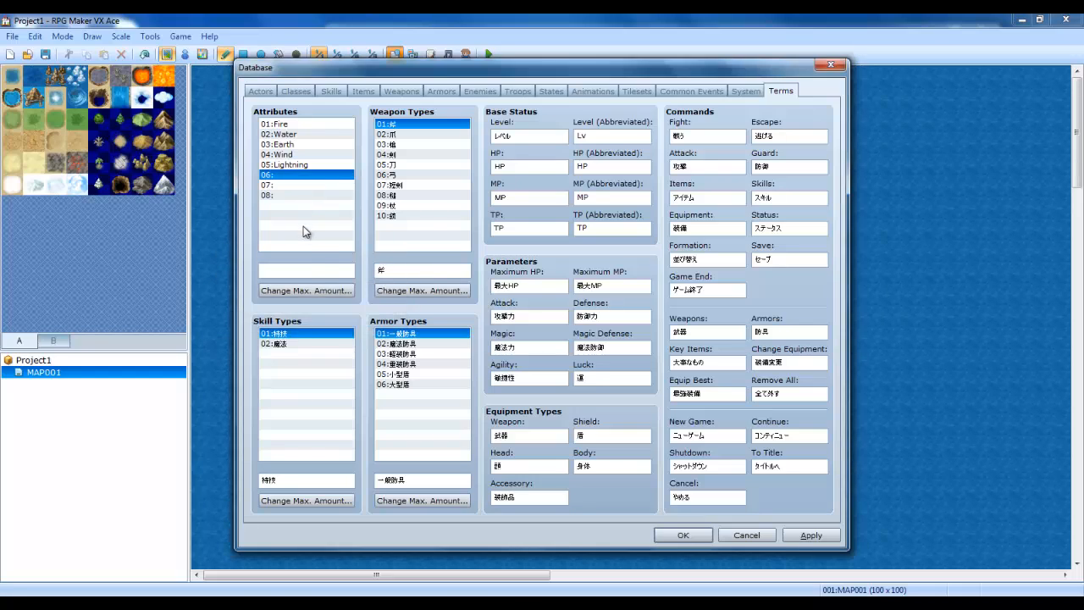
left_click(305, 269)
type("Gravb")
type("ty")
Name the seventh attribute Time.
left_click(309, 186)
left_click(299, 268)
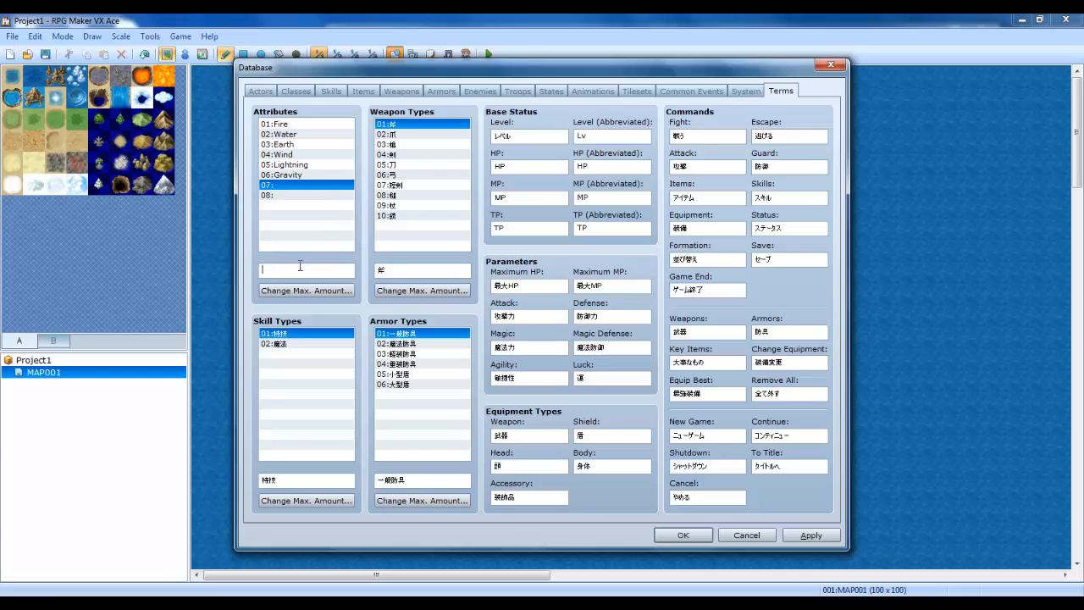
type("Time")
Raise the maximum number of attributes to 11 and name the eighth attribute Dark.
left_click(282, 195)
left_click(302, 289)
type("11")
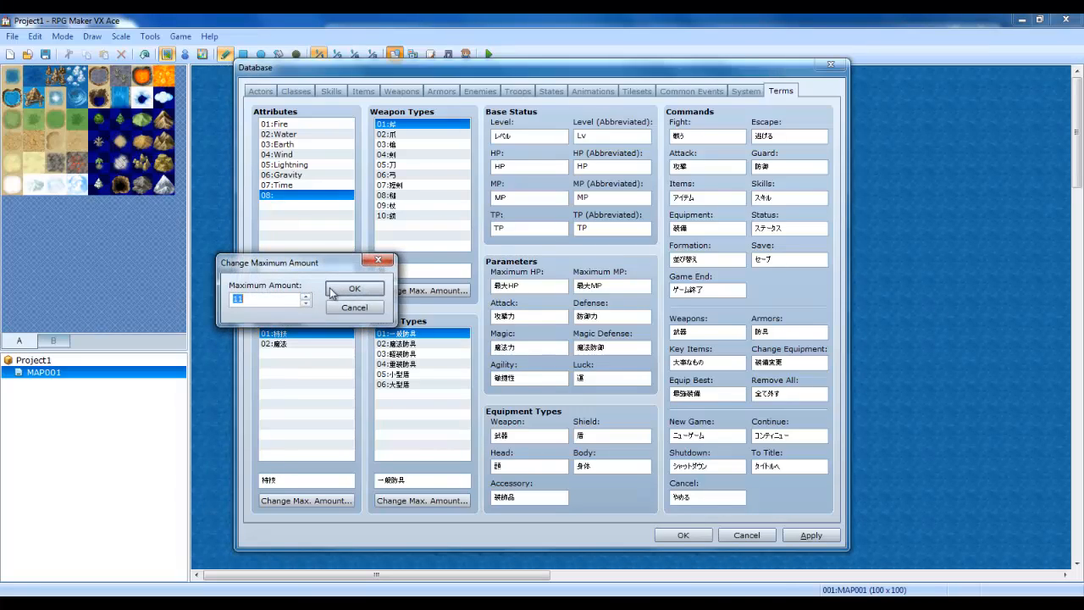
left_click(355, 289)
left_click(302, 269)
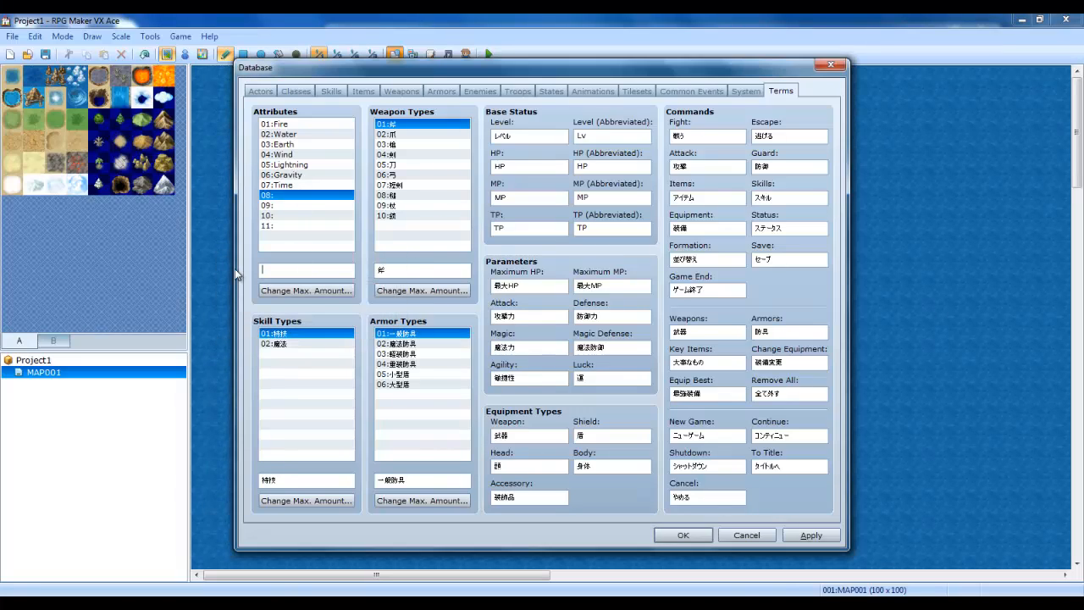
type("Dark")
Name the ninth attribute Light.
left_click(307, 205)
left_click(297, 268)
type("L")
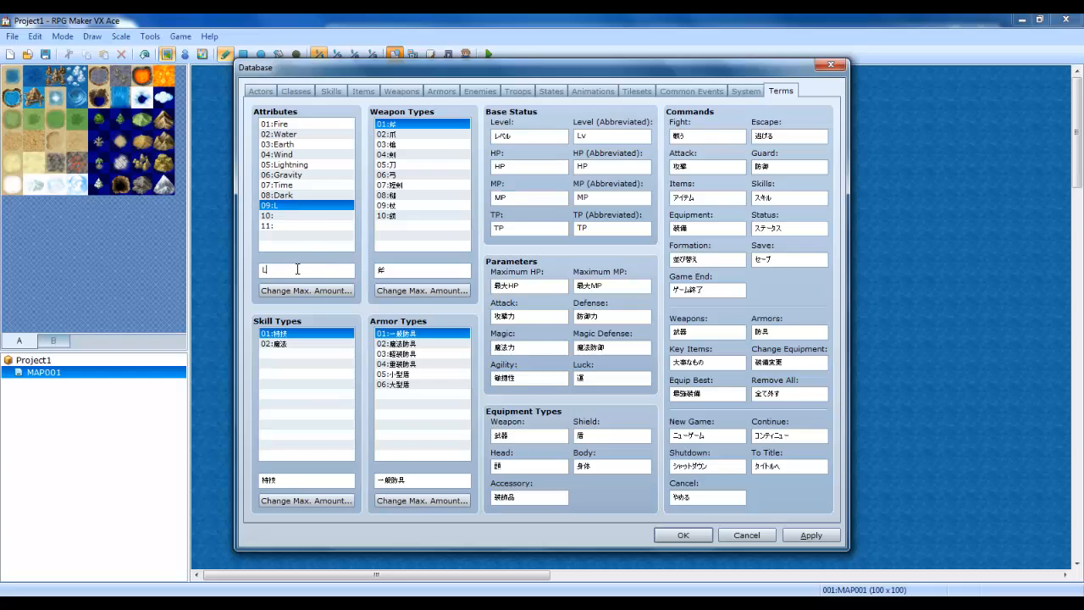
type("ight")
Name the tenth attribute Non-Elemental.
left_click(274, 215)
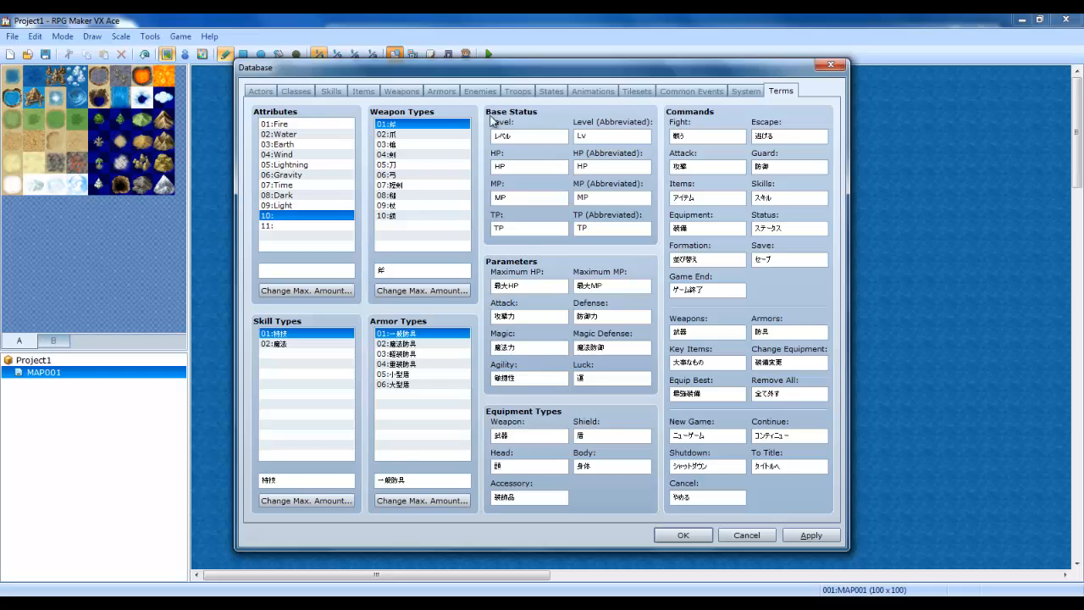
left_click(296, 271)
type("NONE")
key("shift+Home")
type("Non-Elemental")
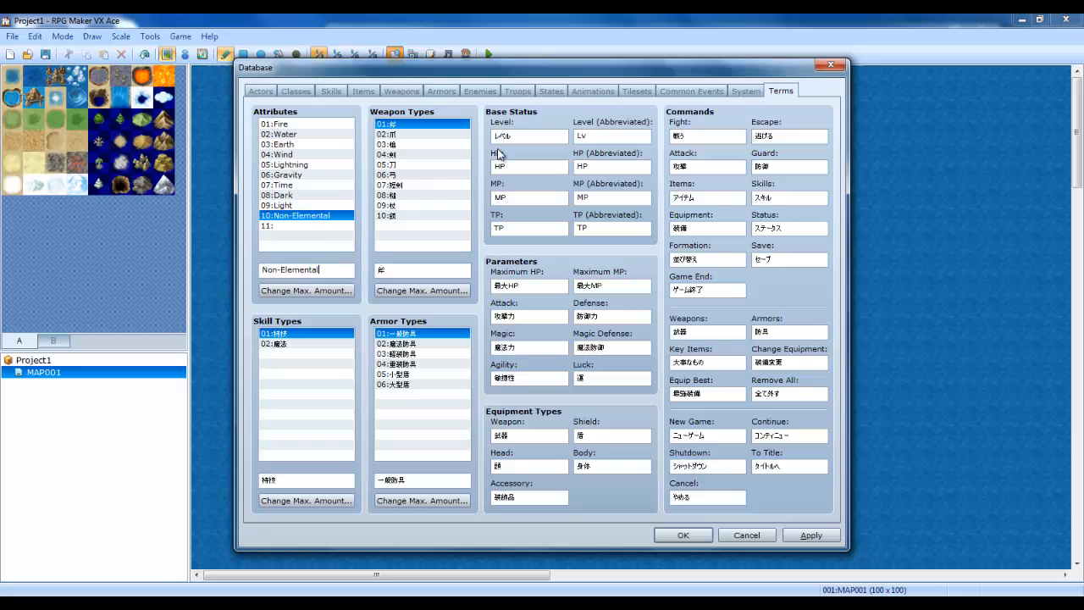
Return to the Fire (Lv1) skill and set its damage attribute to Fire.
left_click(716, 91)
left_click(363, 91)
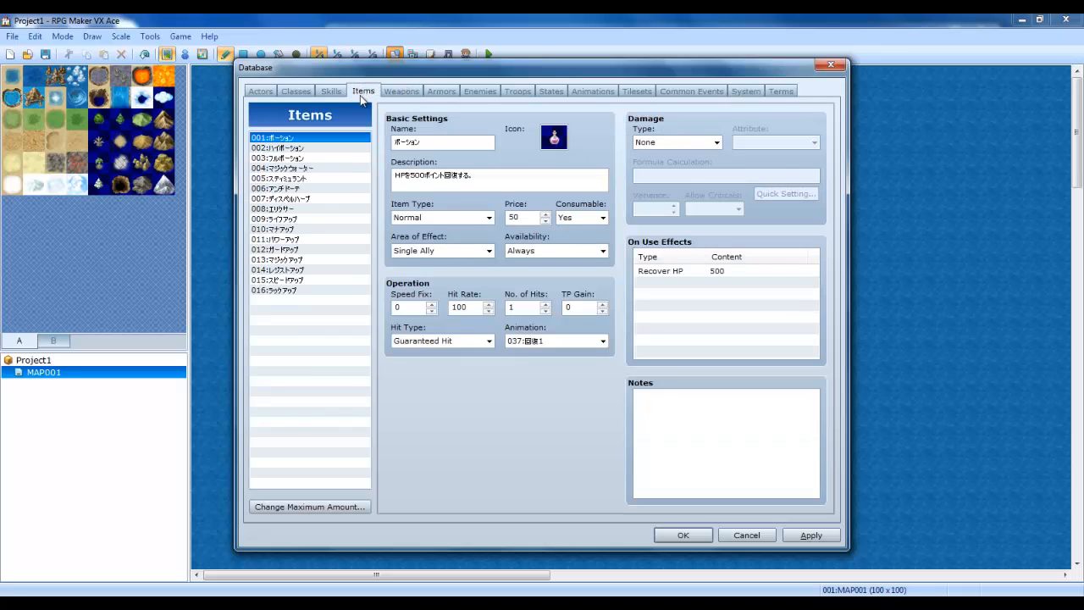
left_click(332, 92)
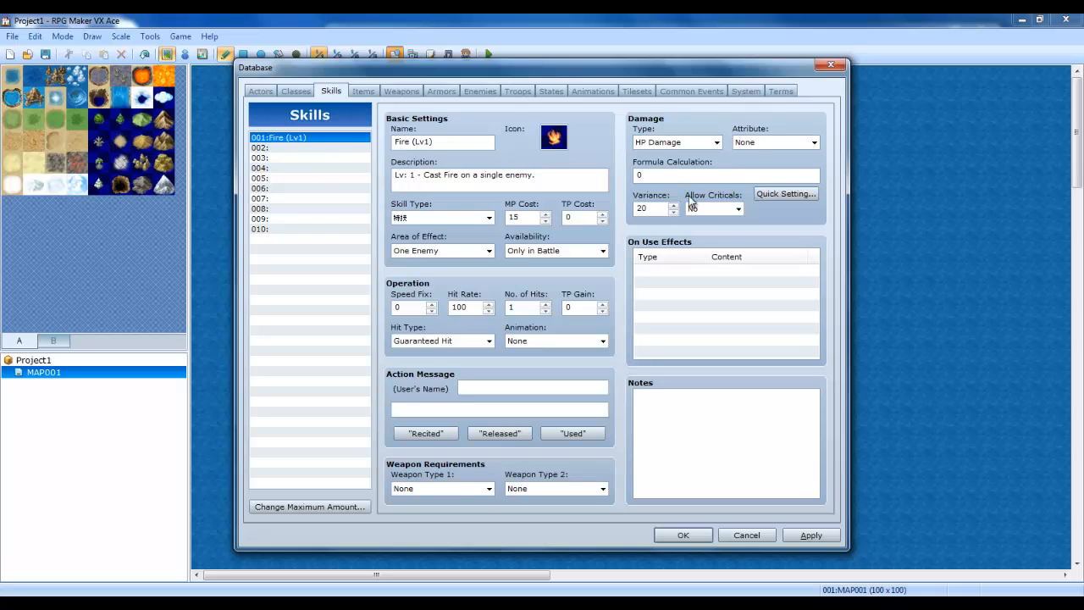
left_click(747, 144)
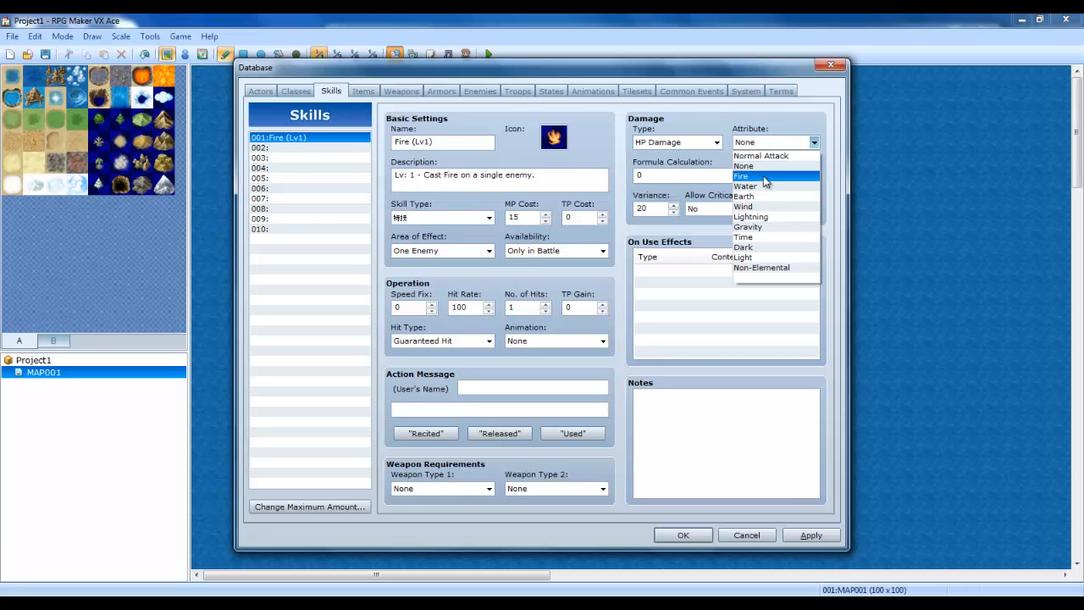
left_click(763, 176)
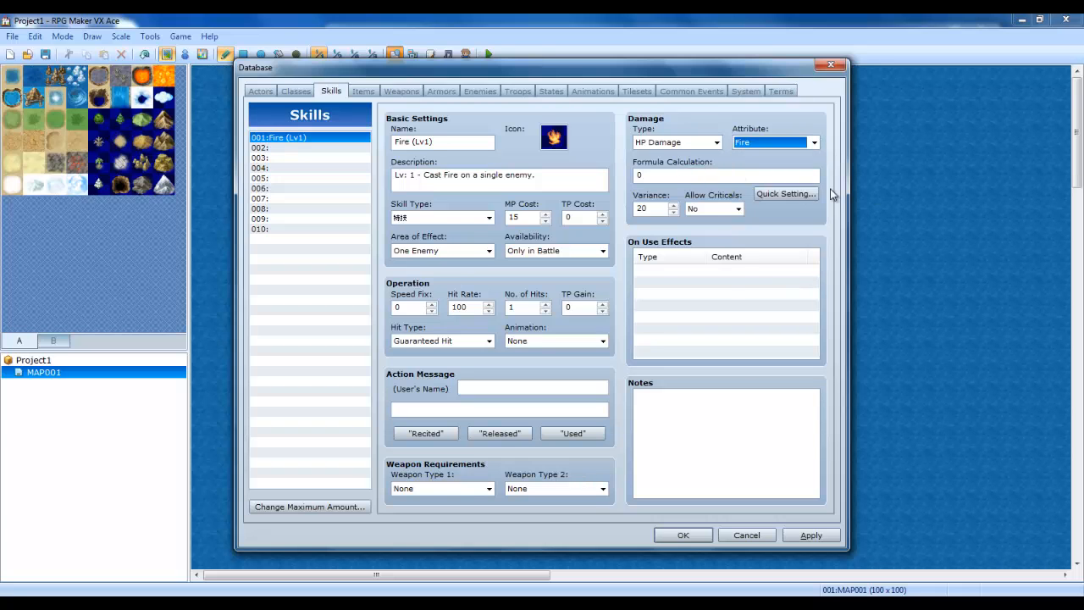
Generate the skill's damage formula from a basic effect amount of 5, relative attack strength of 5 and relative magic strength of 25.
left_click(786, 194)
left_click_drag(583, 120, 130, 481)
left_click_drag(67, 514, 7, 496)
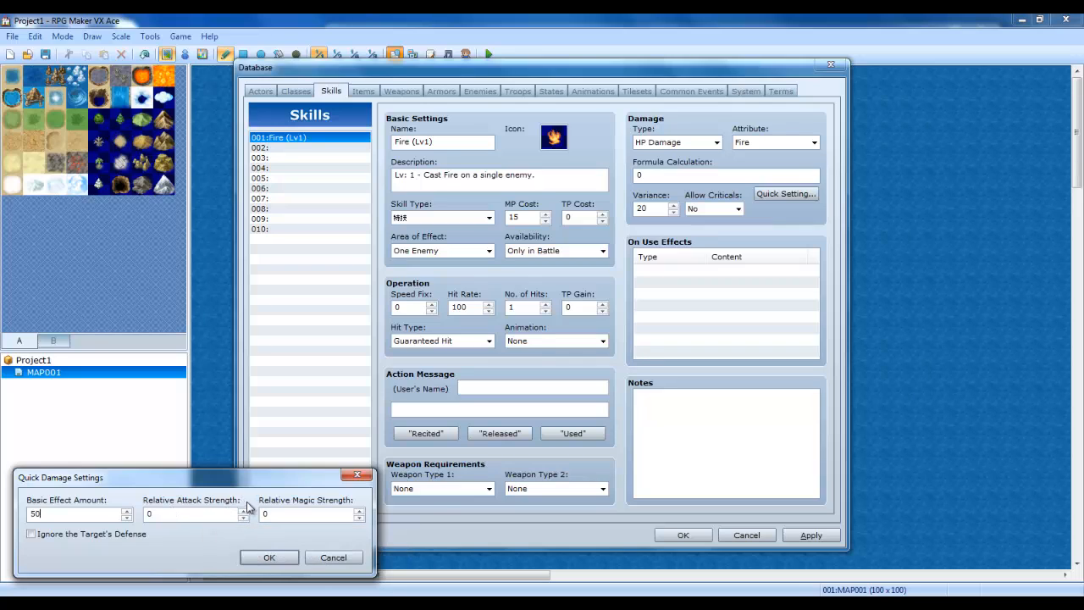
double_click(188, 515)
type("5")
double_click(269, 515)
type("25")
double_click(78, 515)
type("5")
key("Tab")
key("Tab")
left_click(269, 558)
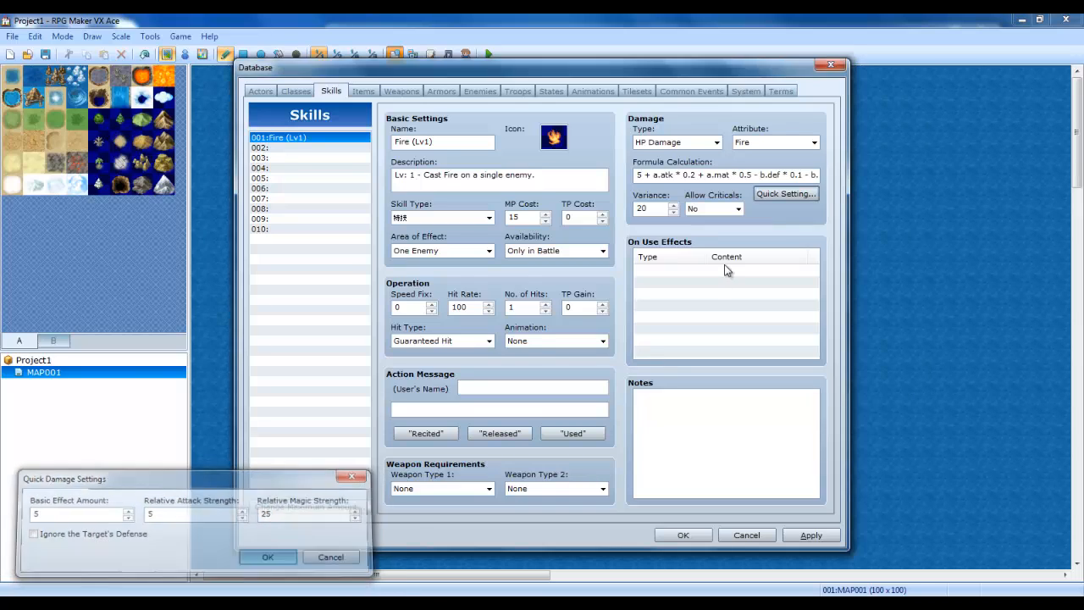
Examine the generated damage formula of the Fire (Lv1) skill, focusing on its base amount and attack term.
left_click(644, 179)
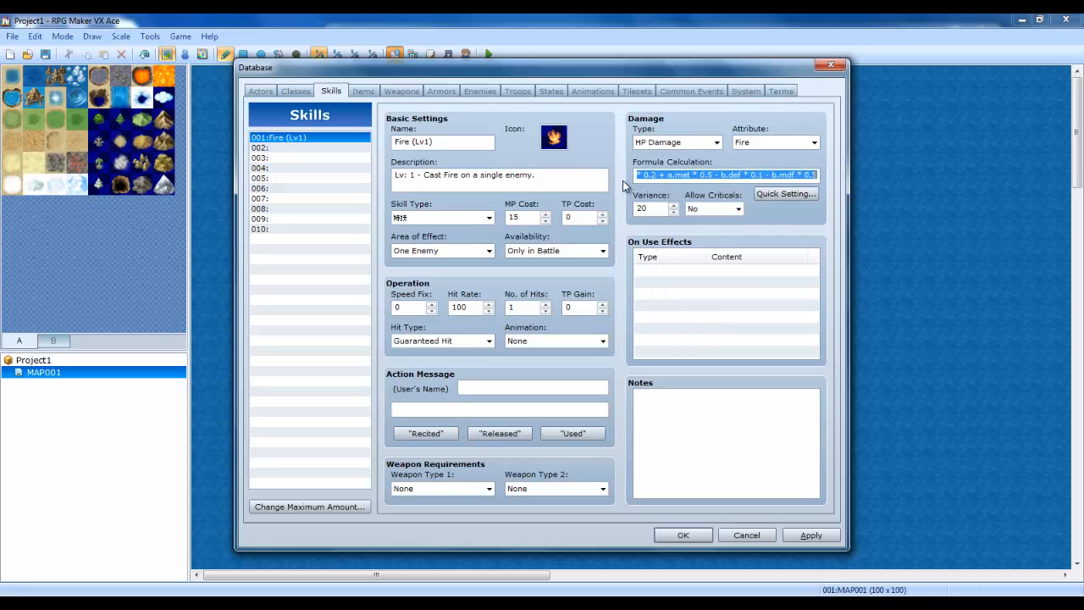
left_click(652, 174)
left_click_drag(751, 175, 571, 175)
left_click(646, 175)
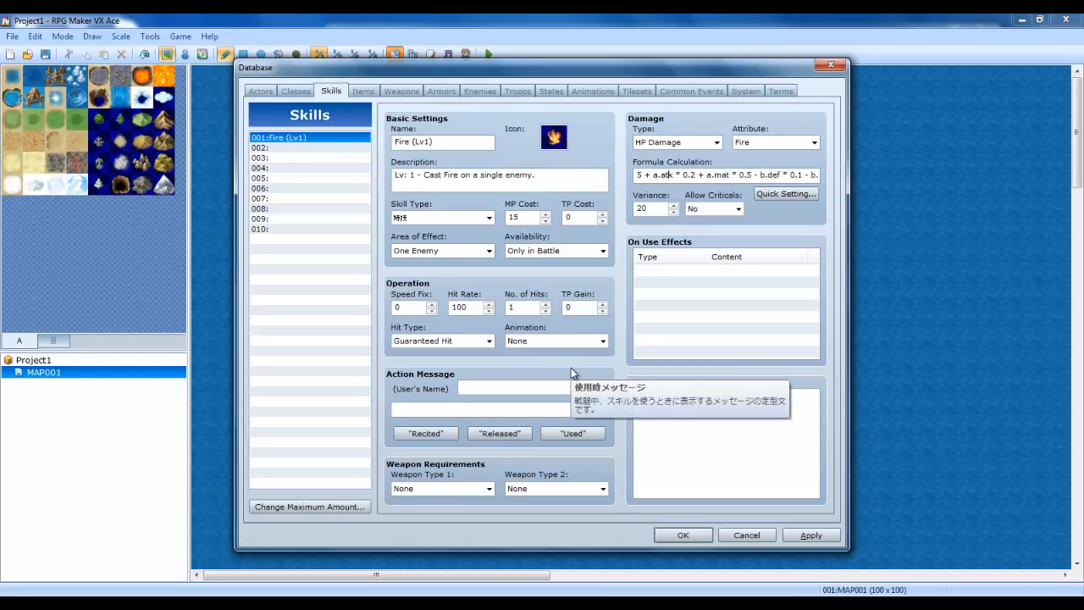
key("Right")
key("Right")
key("Right")
key("Right")
View the Attack parameter growth curve of the Warrior class and close it without changes.
left_click(297, 92)
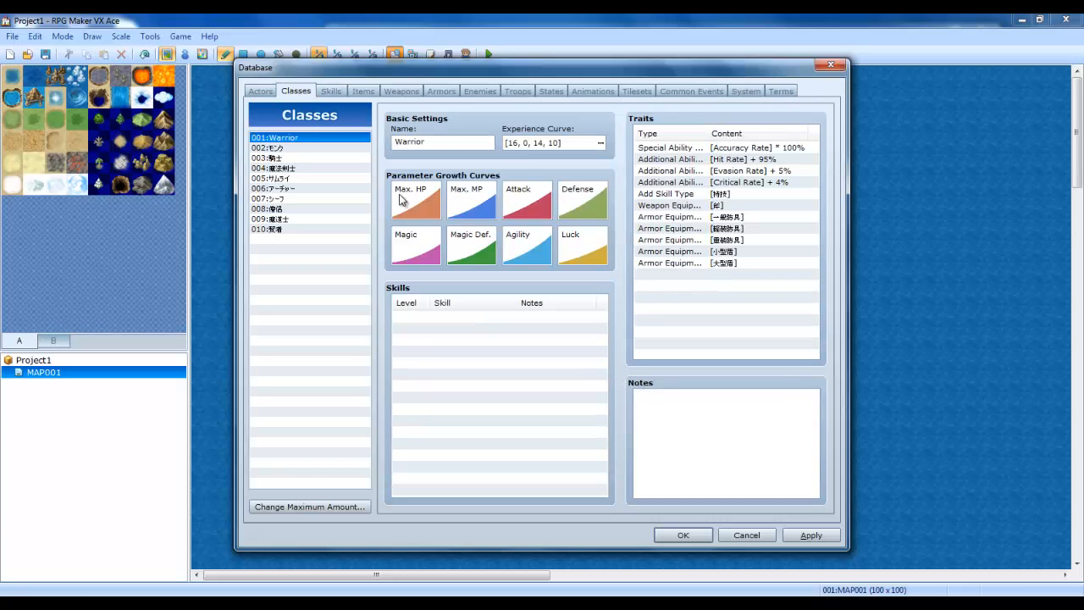
double_click(525, 208)
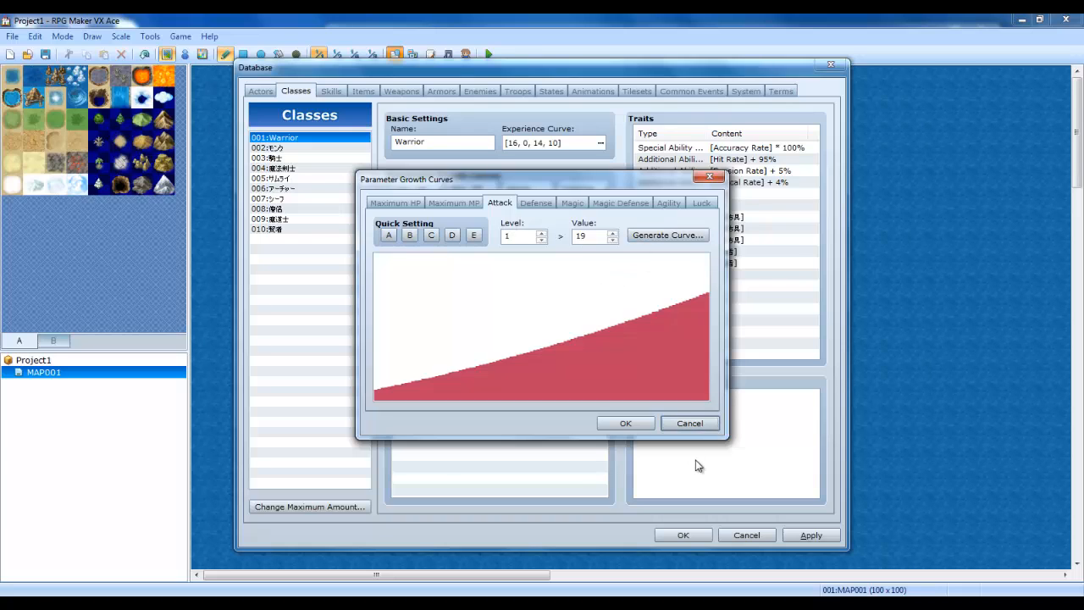
left_click(689, 424)
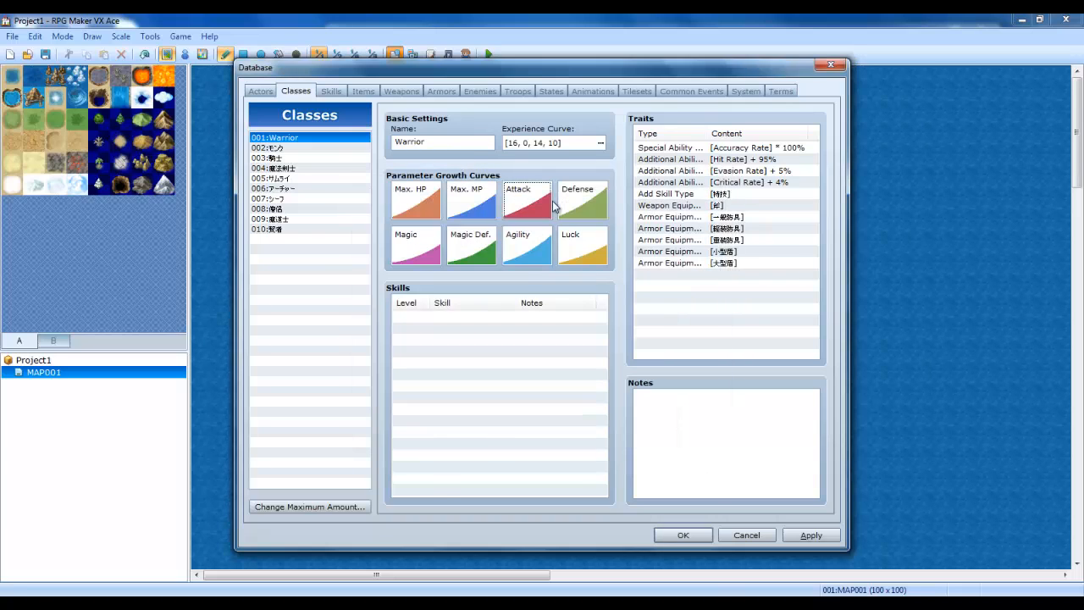
left_click(603, 93)
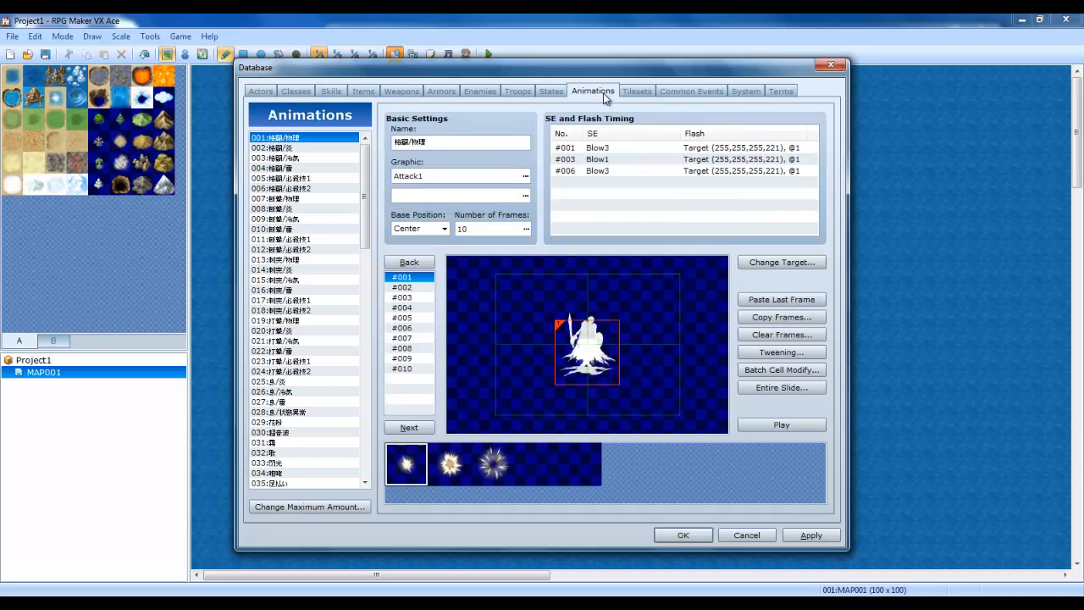
left_click(530, 92)
left_click(553, 94)
left_click(711, 91)
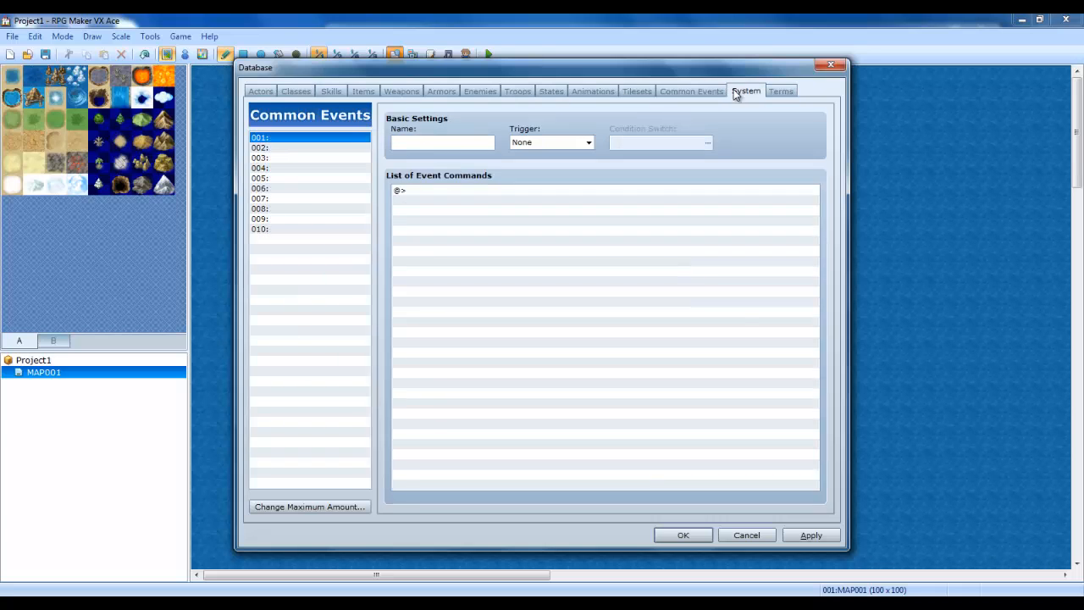
left_click(745, 91)
Examine the attacker (a) and target (b) terms and their multipliers in the Fire (Lv1) skill's damage formula.
left_click(332, 91)
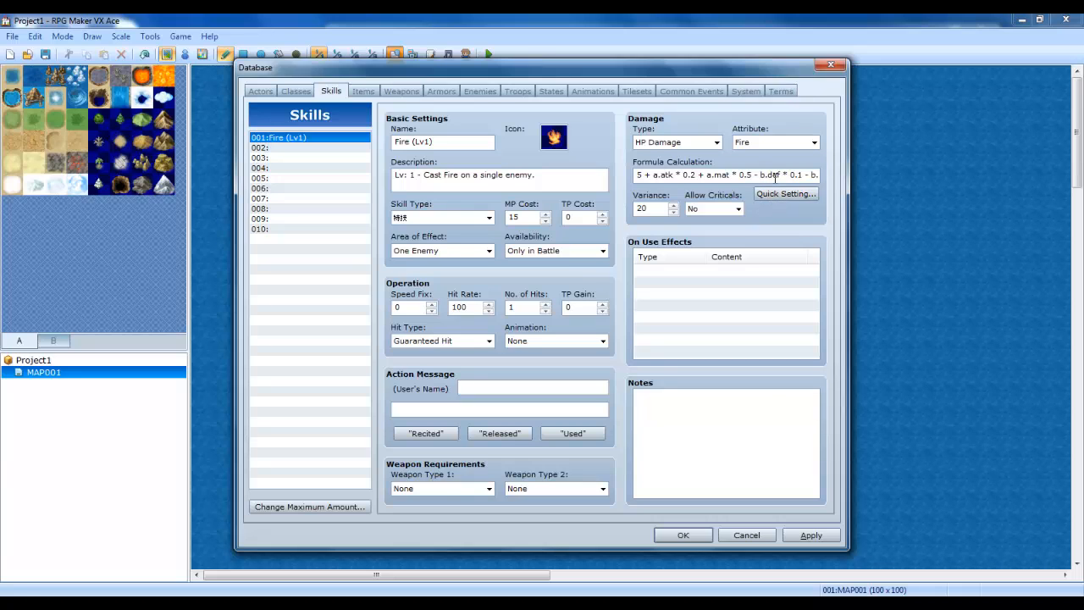
mouse_move(785, 180)
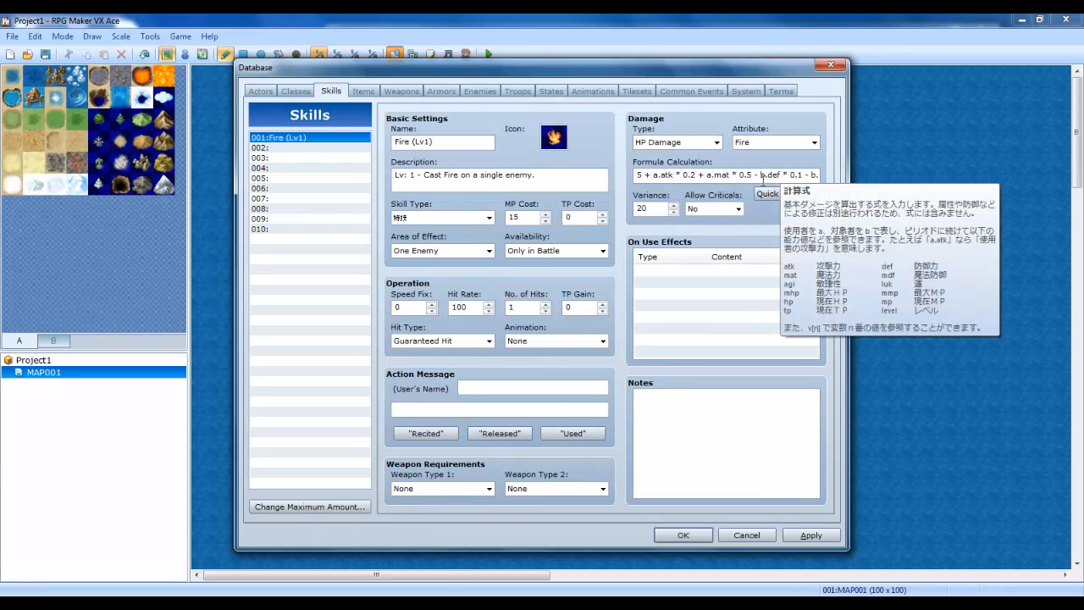
left_click(763, 177)
left_click(765, 175)
left_click_drag(771, 176, 776, 175)
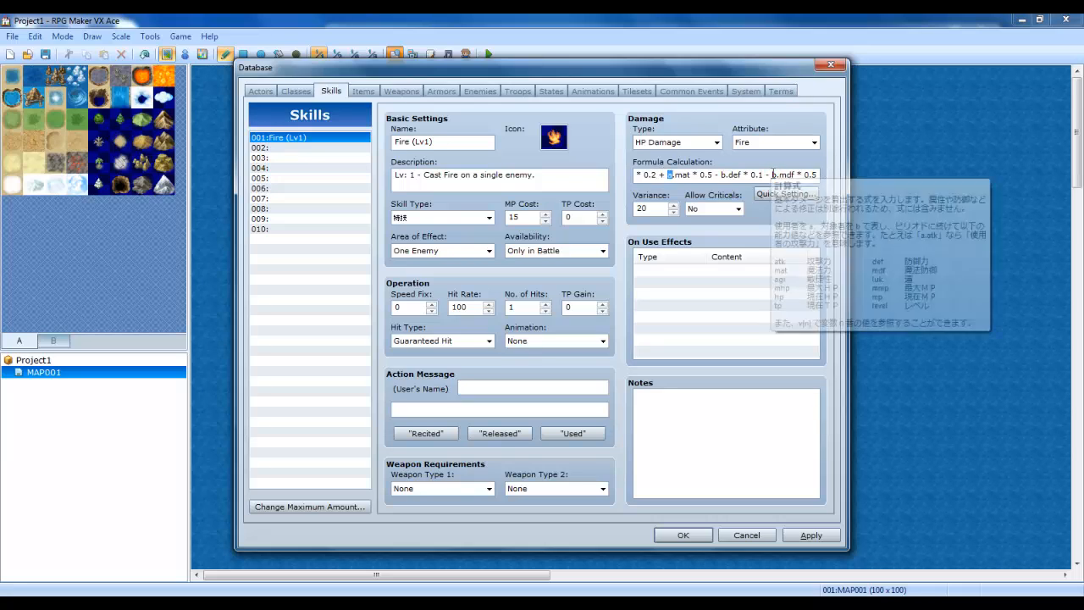
left_click_drag(771, 176, 777, 174)
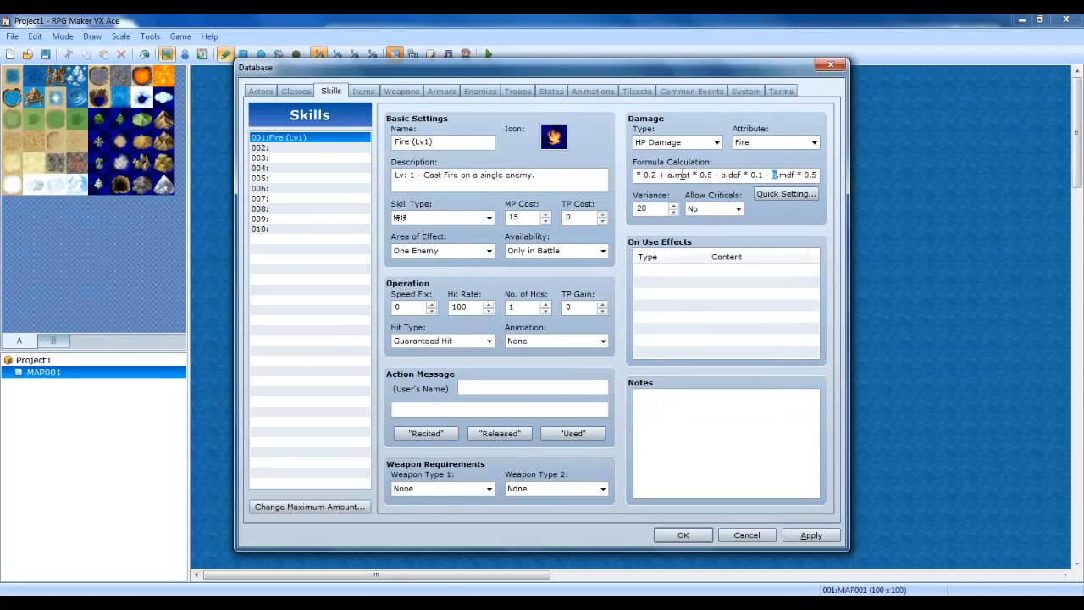
key("Right")
key("Right")
key("Right")
key("Right")
key("Right")
key("Right")
key("Right")
key("Right")
key("Right")
left_click_drag(818, 176, 577, 165)
left_click(675, 174)
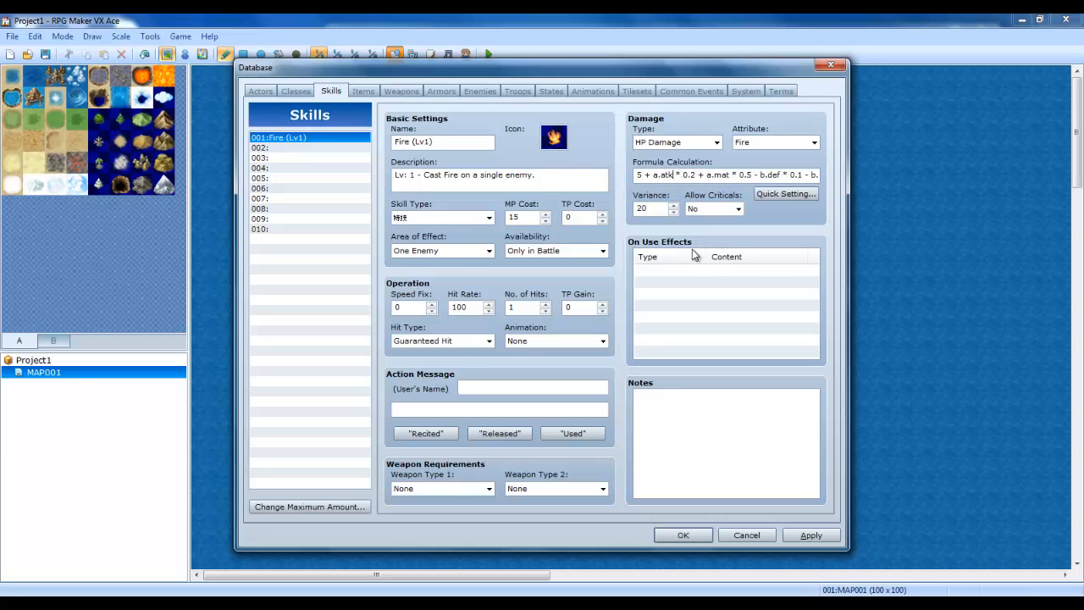
Set the Fire (Lv1) skill's hit type to Magic Attack, keep its animation at None, and apply the database changes.
left_click(818, 536)
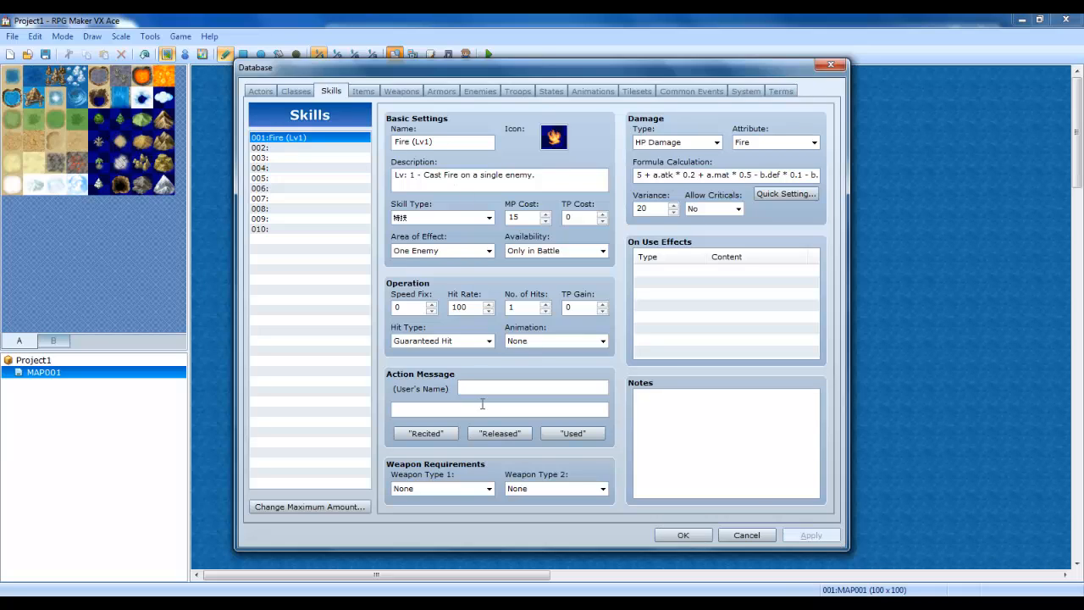
left_click(489, 340)
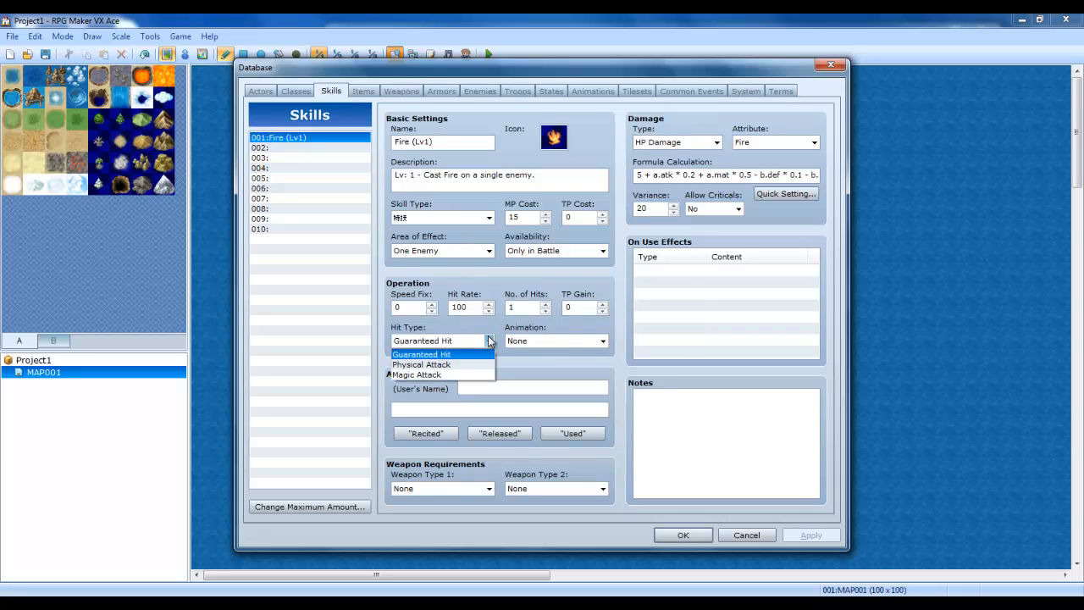
left_click(426, 376)
left_click(540, 343)
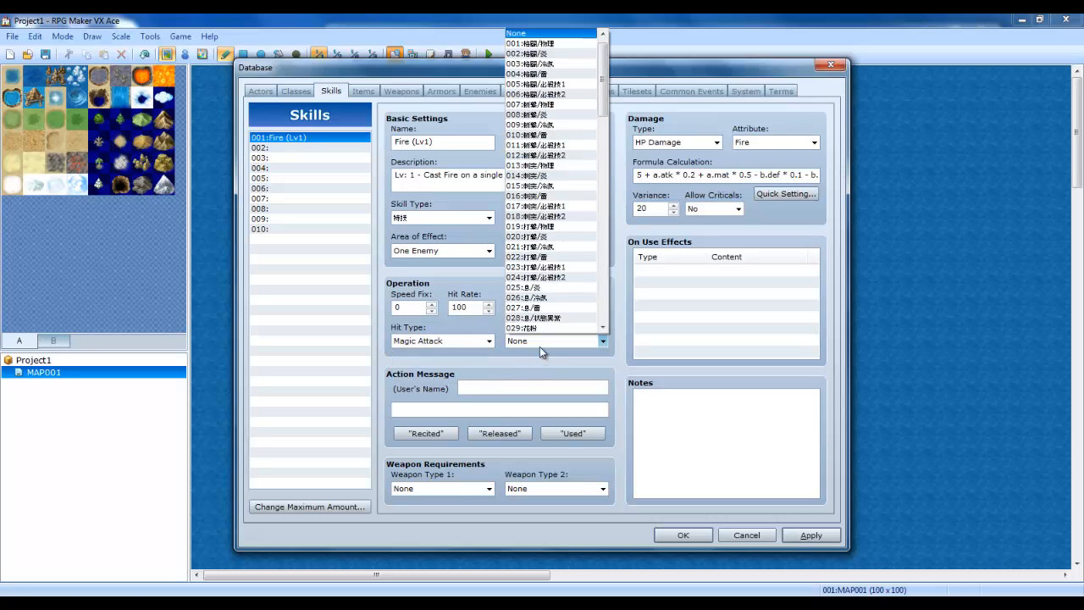
left_click(537, 346)
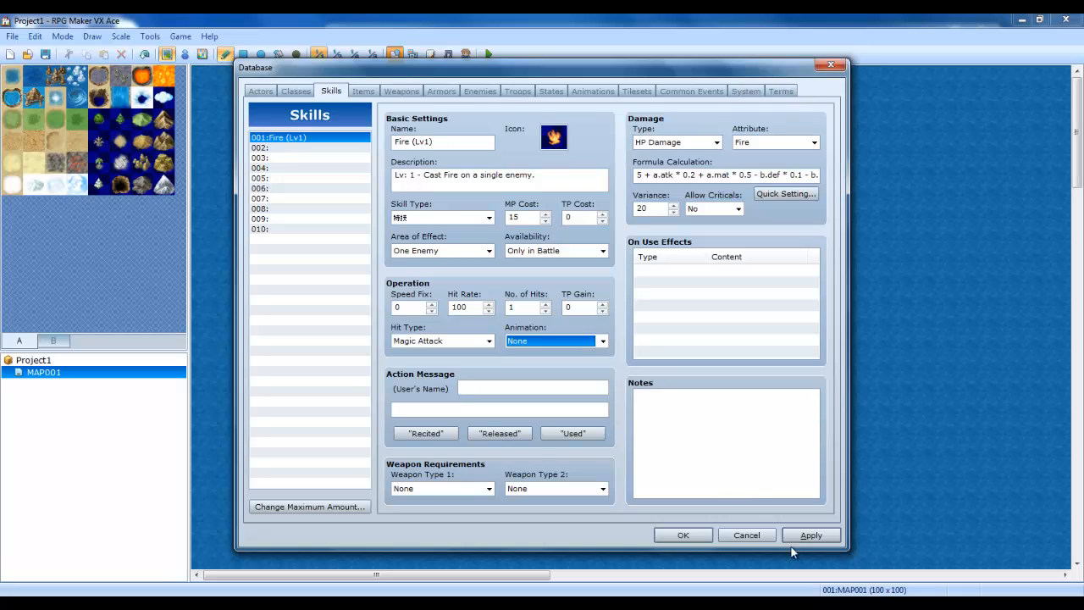
left_click(810, 535)
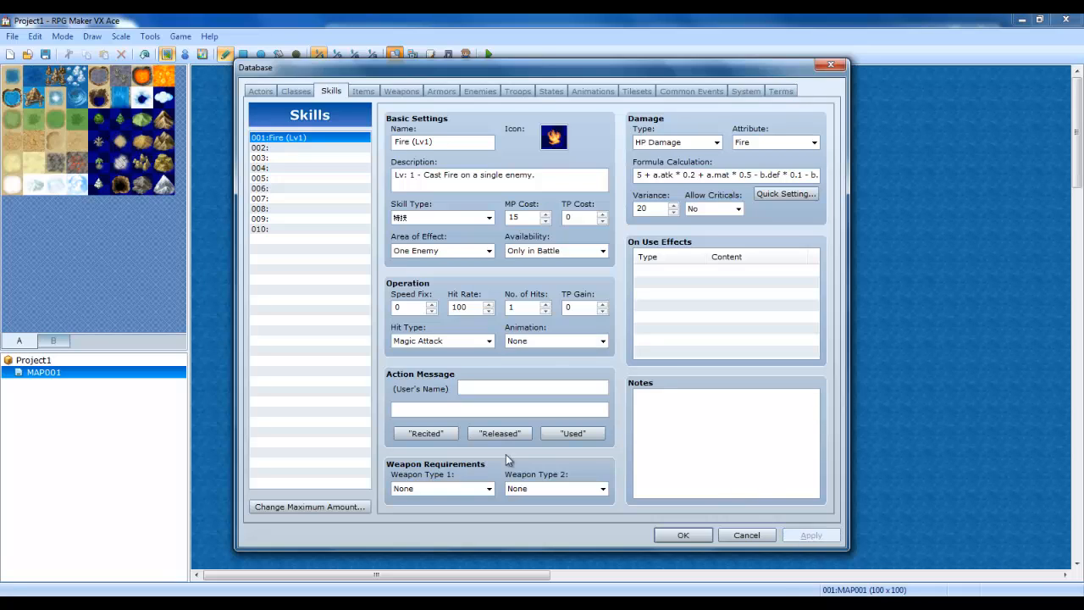
left_click(441, 488)
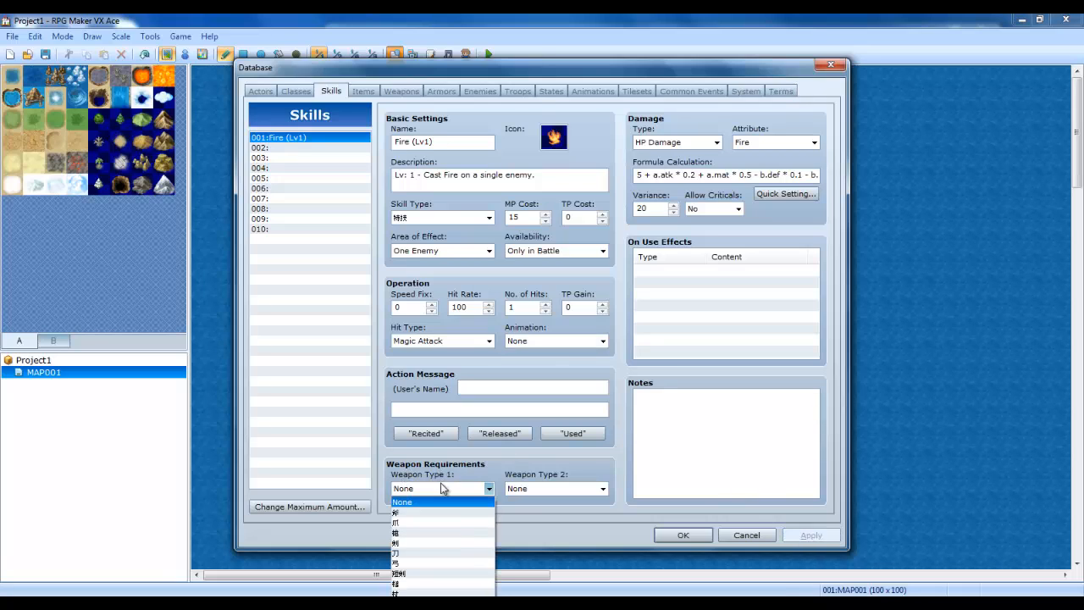
left_click(441, 488)
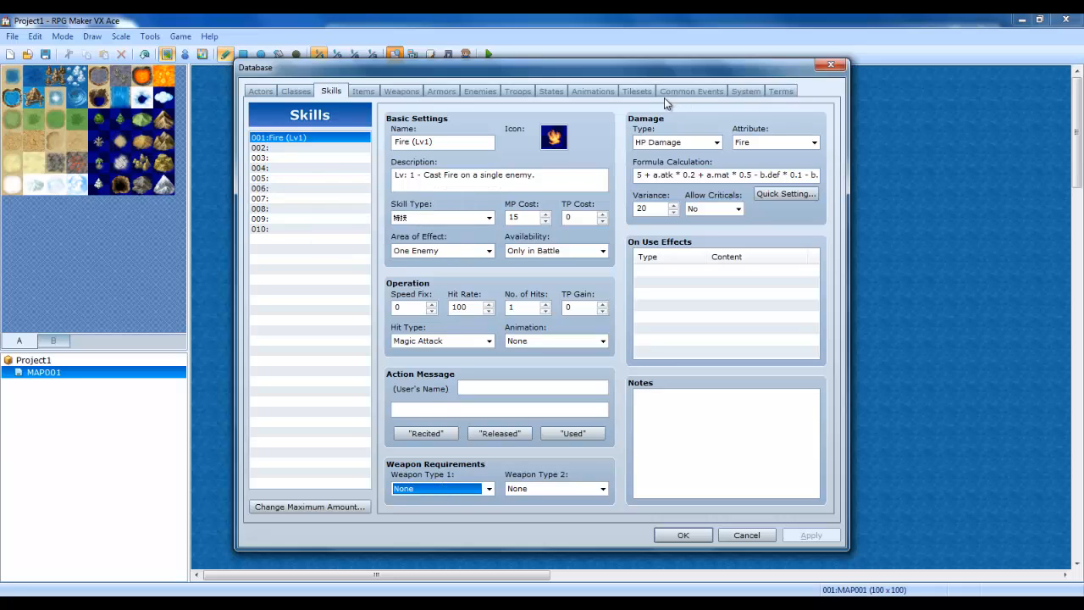
left_click(640, 90)
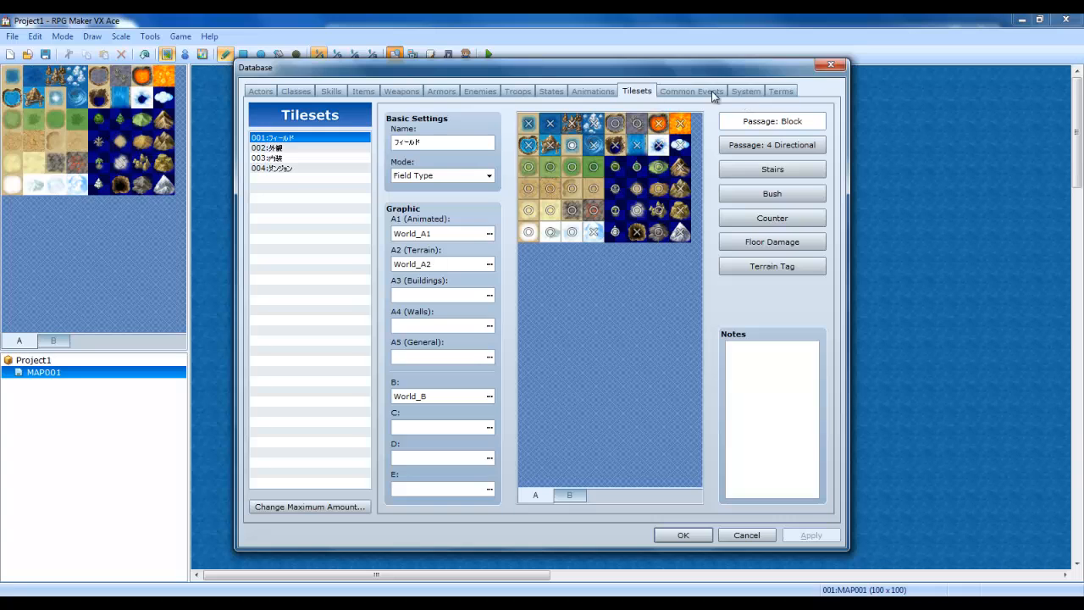
Clear out the default animations by reducing the maximum to 1 and emptying the remaining entry, and raise the maximum to 13.
left_click(593, 91)
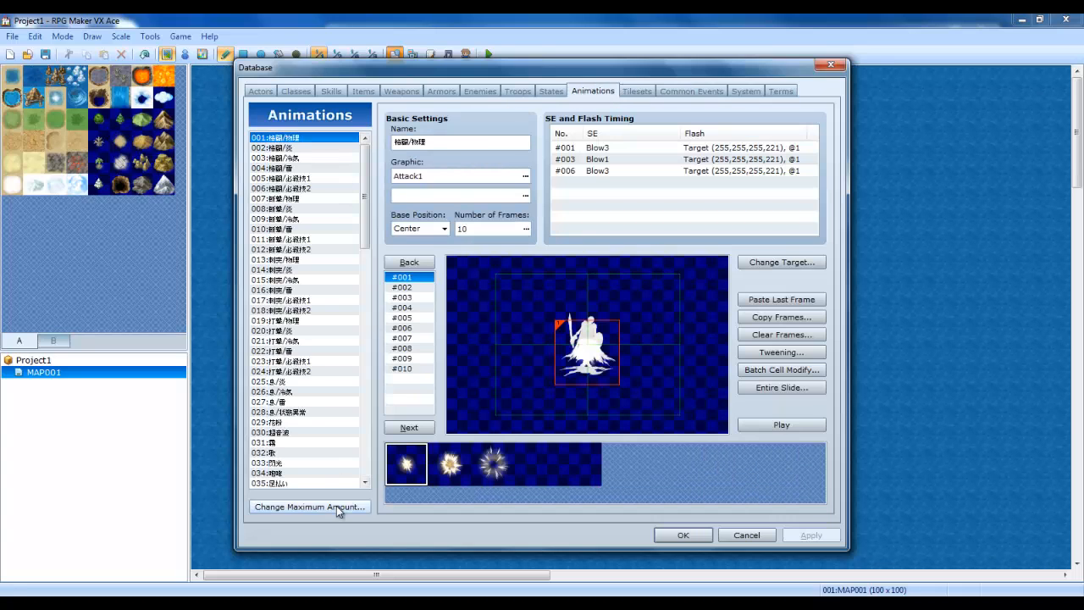
left_click(292, 509)
type("1")
left_click(355, 504)
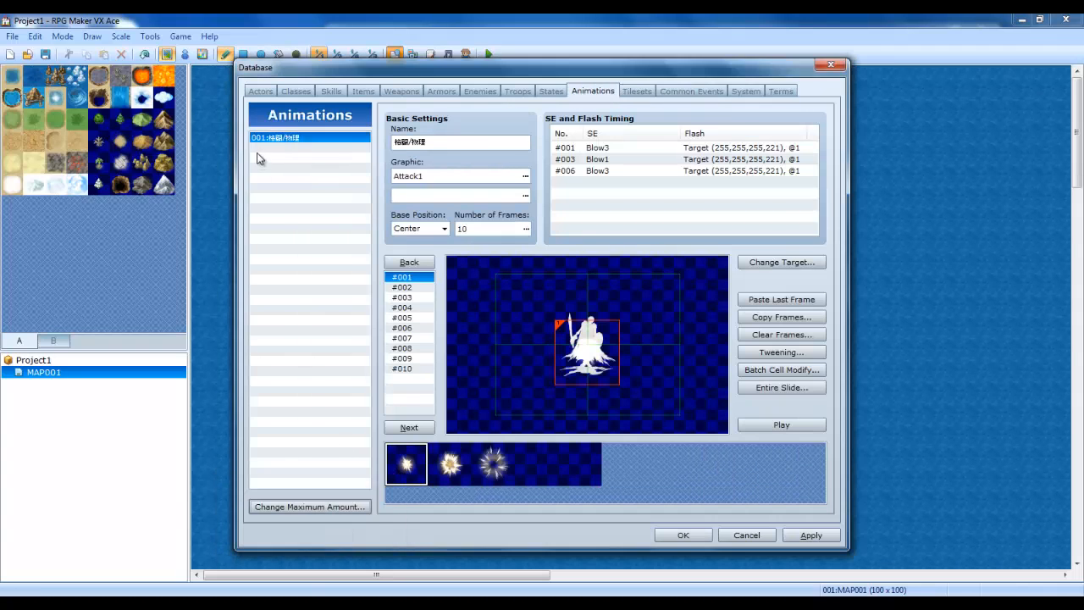
left_click(310, 506)
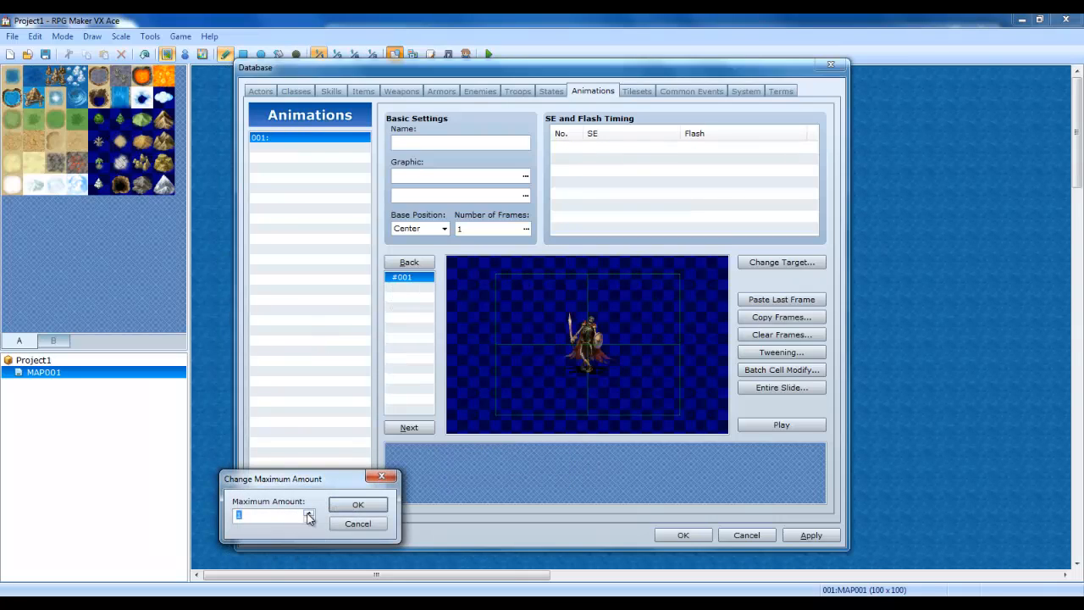
left_click(358, 504)
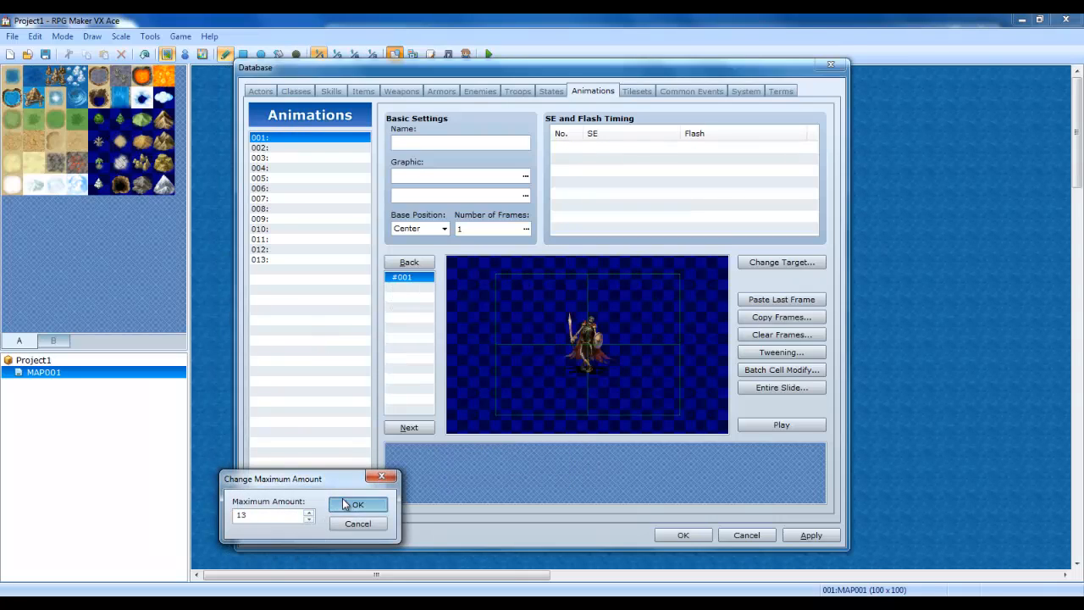
Name animation 001 "Fire l1" and browse the animation graphics to set its first graphic to Blow3.
type("Fire I1")
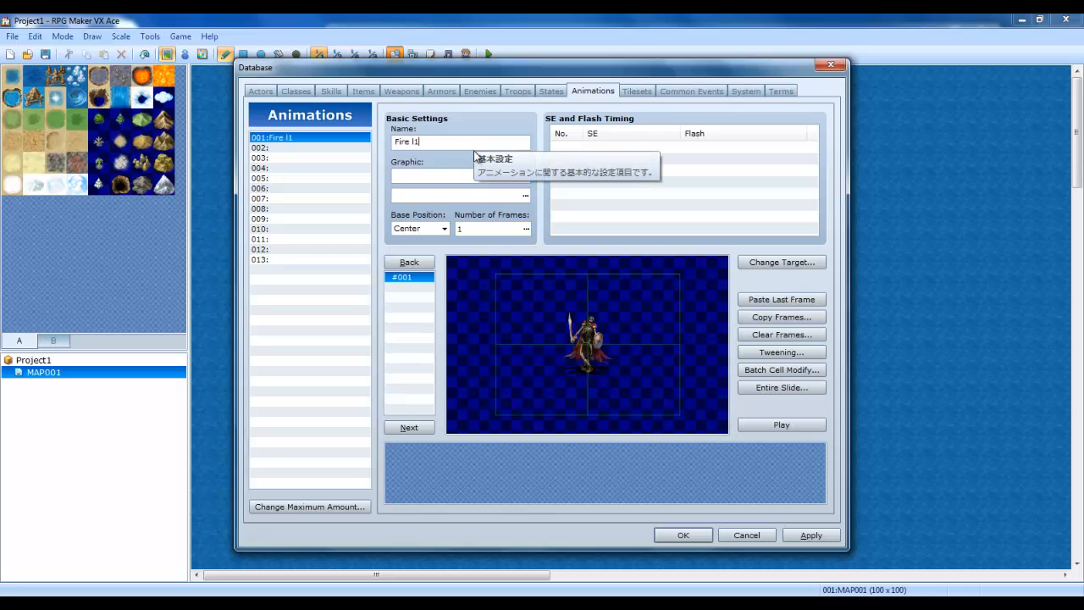
double_click(472, 175)
left_click(398, 182)
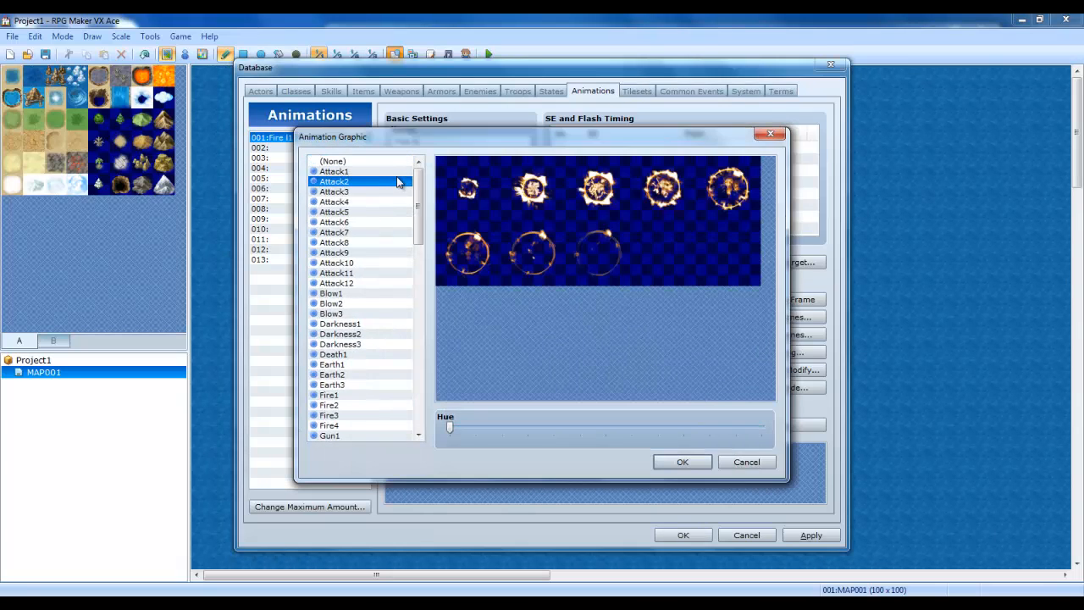
key("Up")
key("Down")
key("Down")
key("Down")
key("Down")
key("Down")
key("Down")
key("Down")
key("Down")
key("Down")
key("Down")
key("Down")
key("Down")
key("Down")
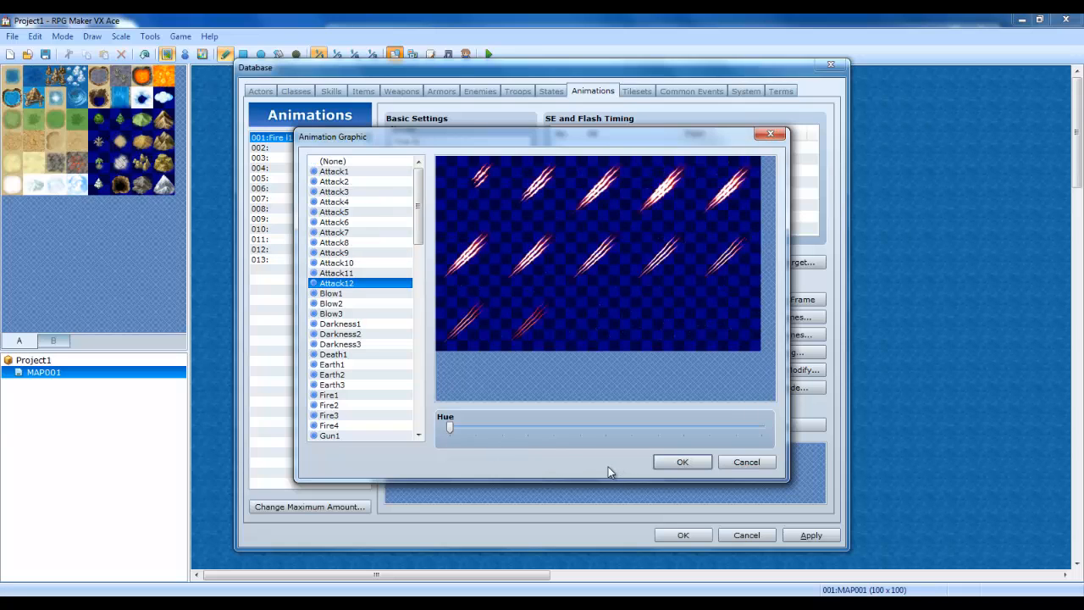
key("Down")
key("Down")
key("Down")
key("Up")
key("Up")
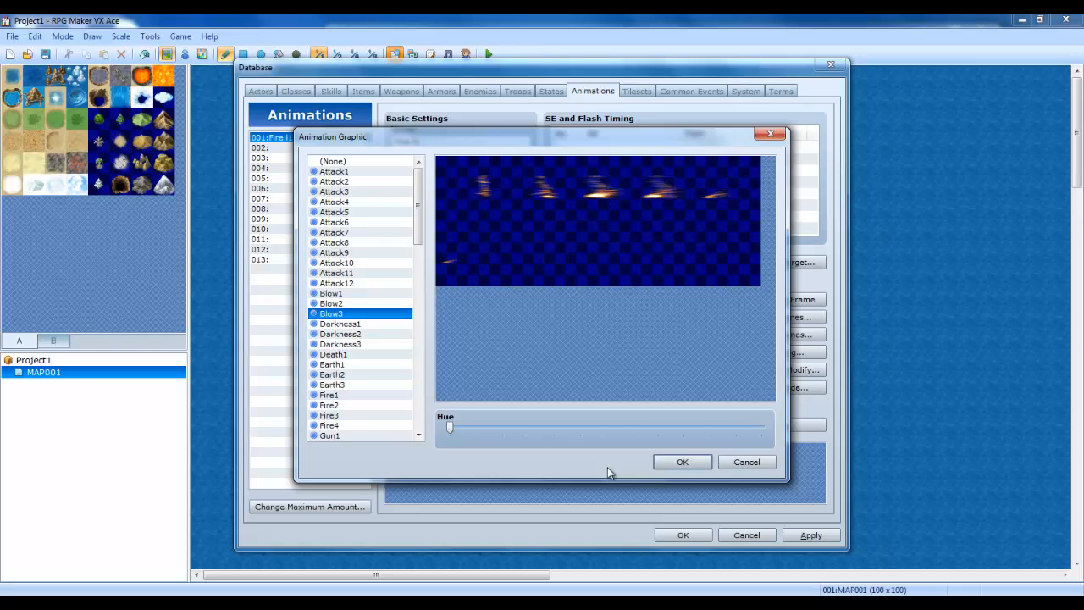
left_click(678, 462)
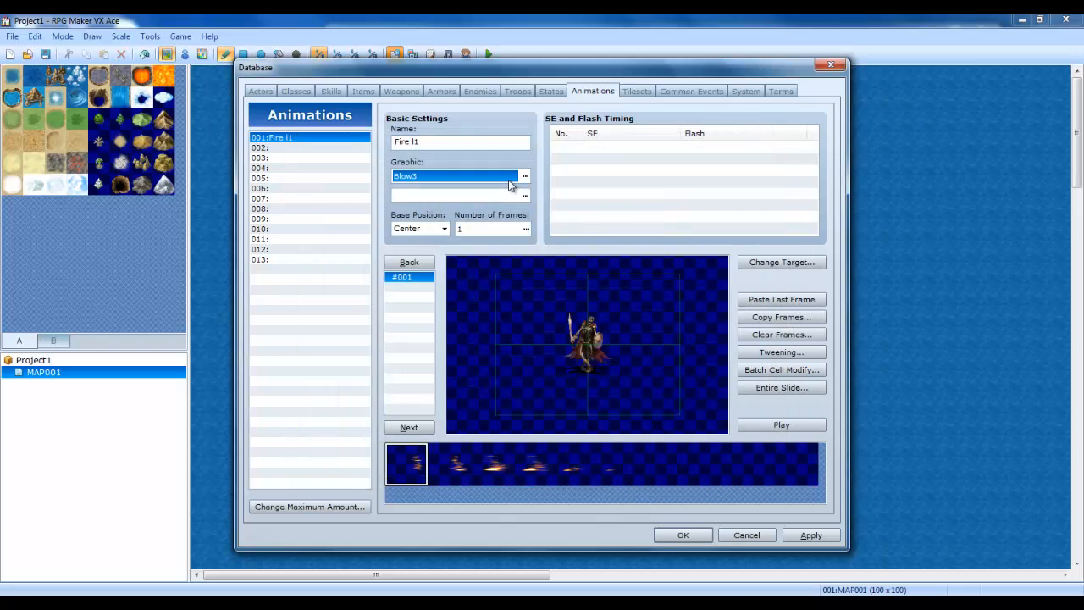
Set the second graphic of the Fire l1 animation to Fire2.
left_click(520, 196)
left_click(520, 195)
left_click(369, 295)
key("Down")
key("Down")
key("Down")
key("Down")
key("Down")
key("Down")
key("Down")
key("Down")
key("Down")
key("Down")
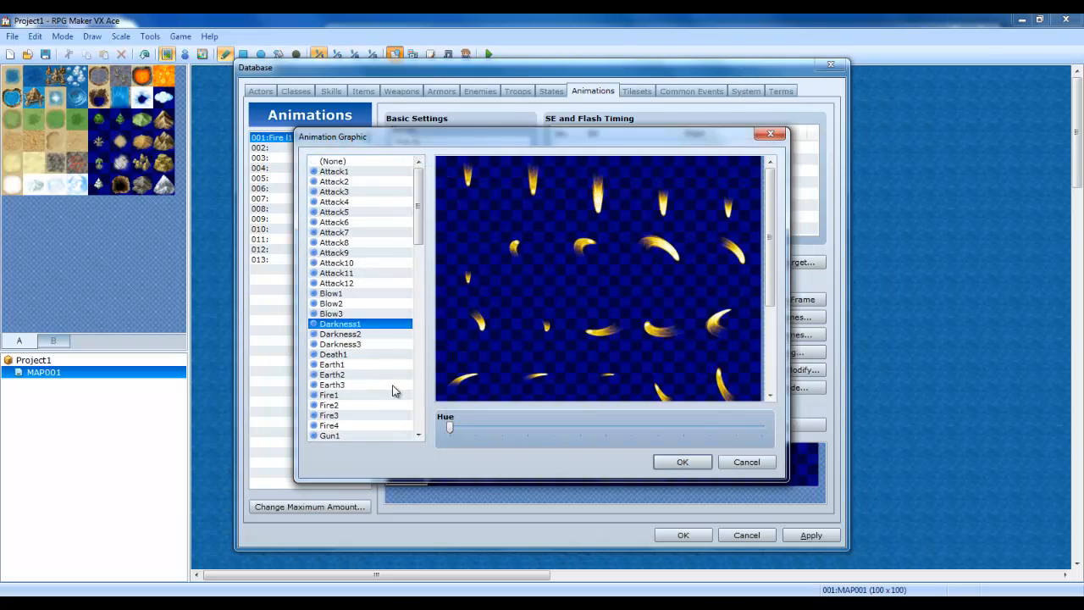
key("Down")
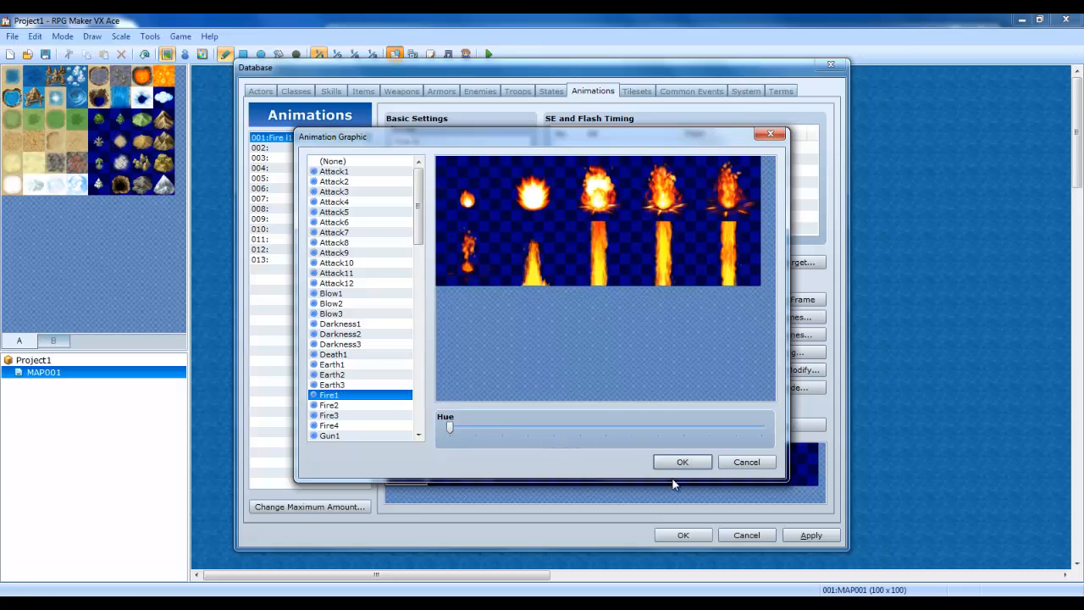
left_click(682, 462)
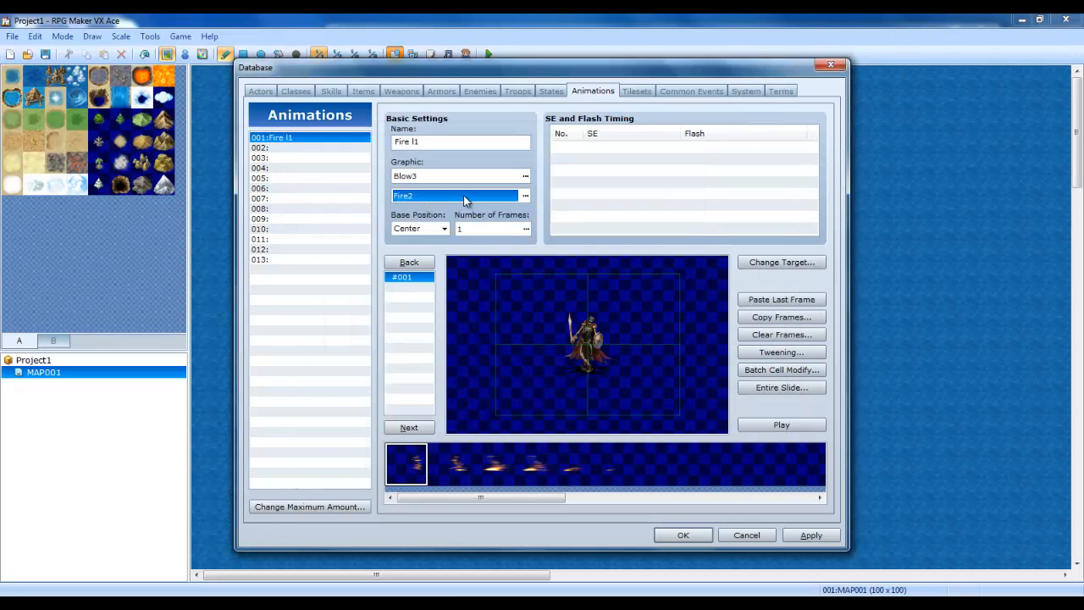
Place the first Blow3 pattern on the target in frame #001 and set its X and Y coordinates to 0.
left_click(583, 347)
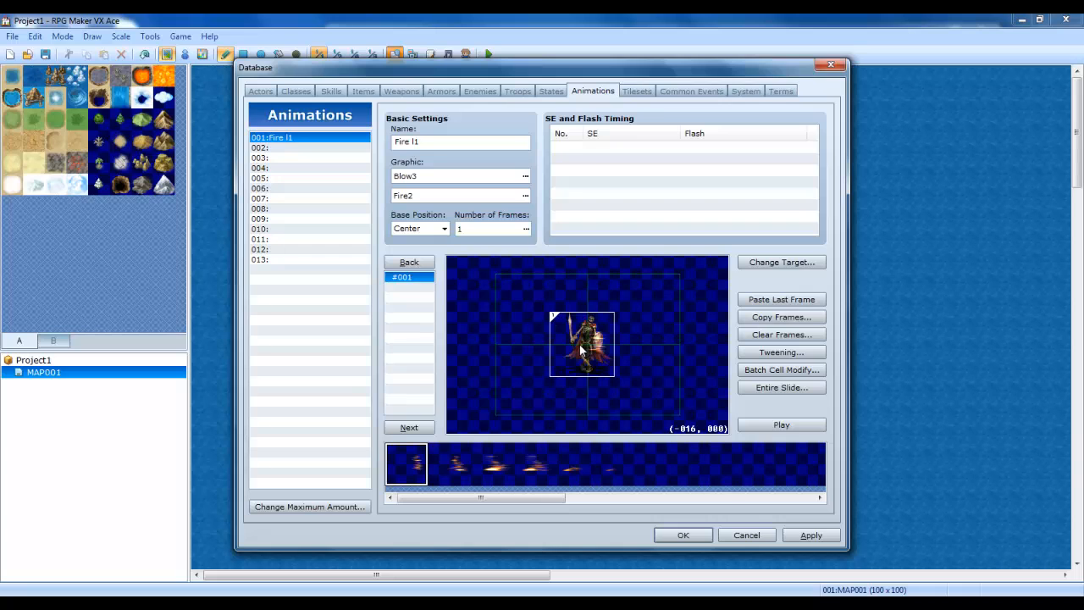
key("Right")
double_click(593, 343)
left_click_drag(496, 292, 723, 269)
key("Tab")
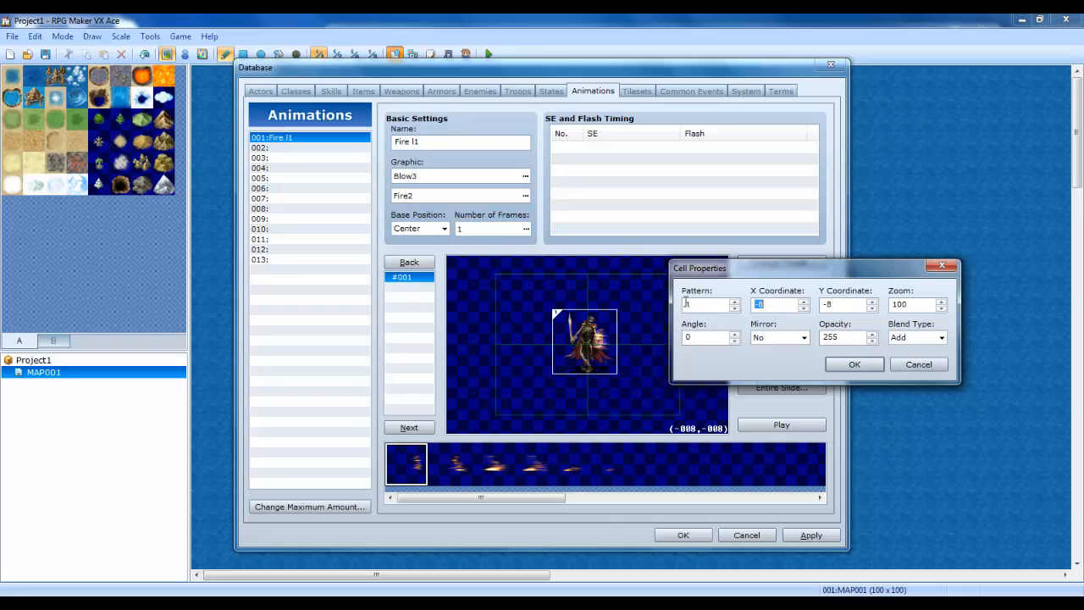
type("0")
key("Tab")
type("0")
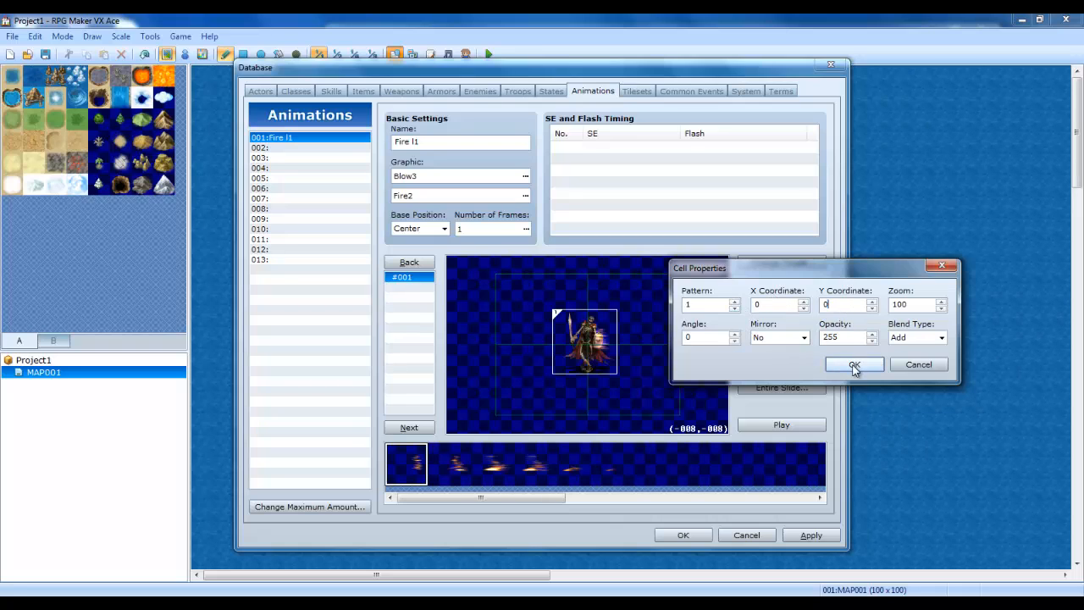
left_click(852, 365)
Add the first Fire2 burst pattern to frame #001 and move it to the target's center at (0, 0).
left_click_drag(549, 497, 612, 497)
left_click(682, 464)
left_click(668, 347)
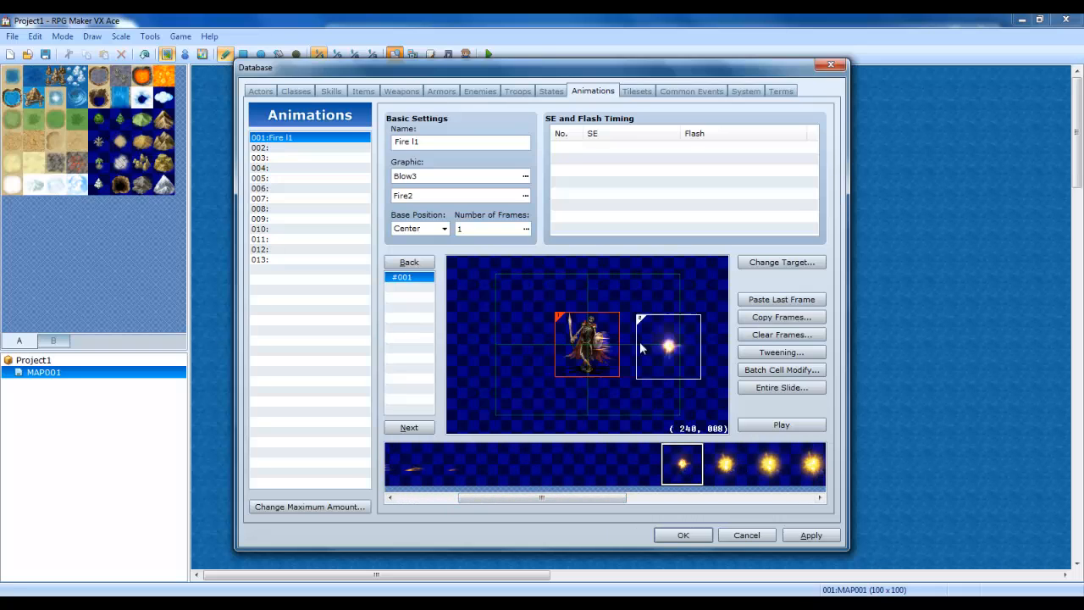
left_click_drag(668, 346, 589, 347)
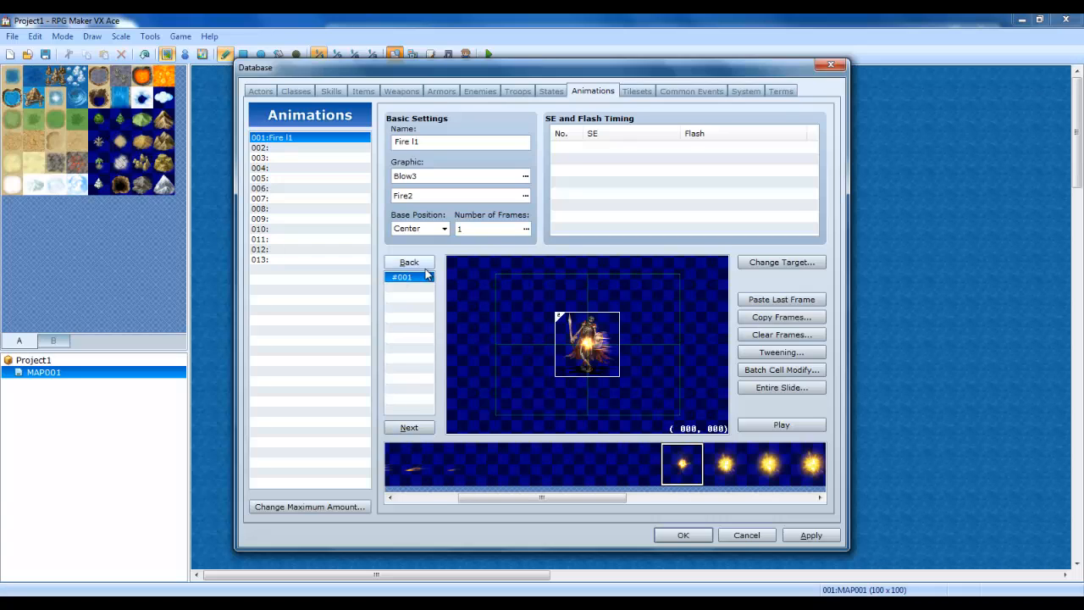
Set the animation's number of frames to 20 and copy the contents of frame #001 into frame #002.
double_click(507, 230)
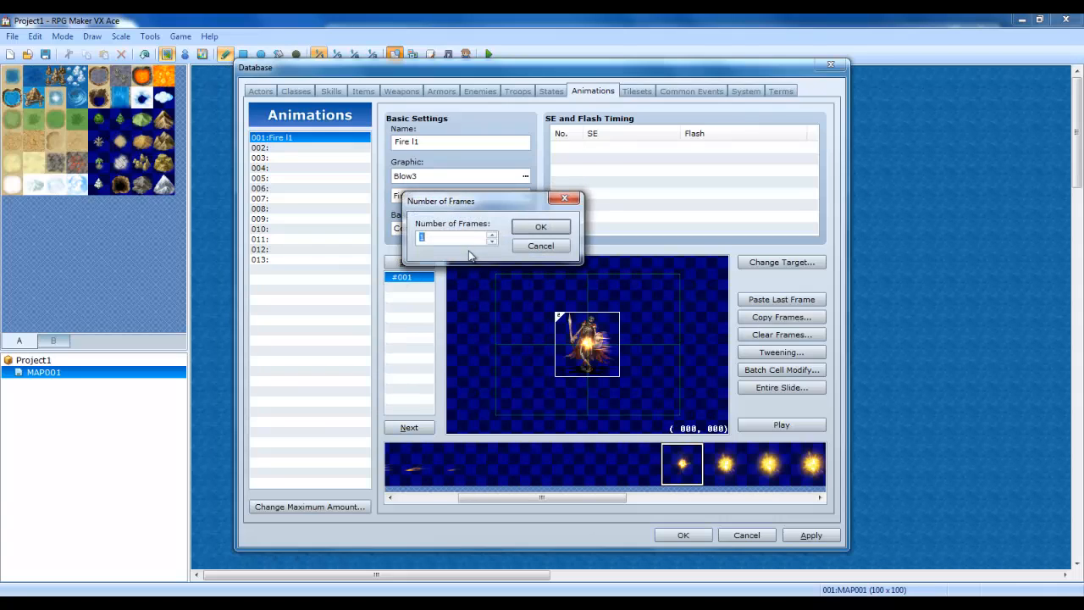
type("20")
key("Return")
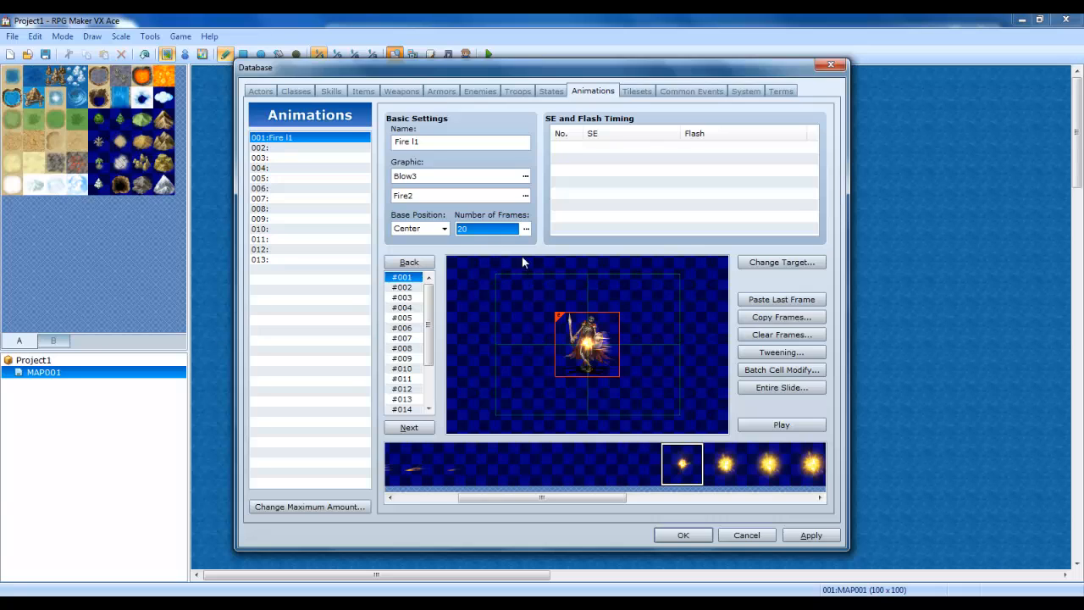
left_click(413, 289)
left_click(410, 277)
left_click(405, 287)
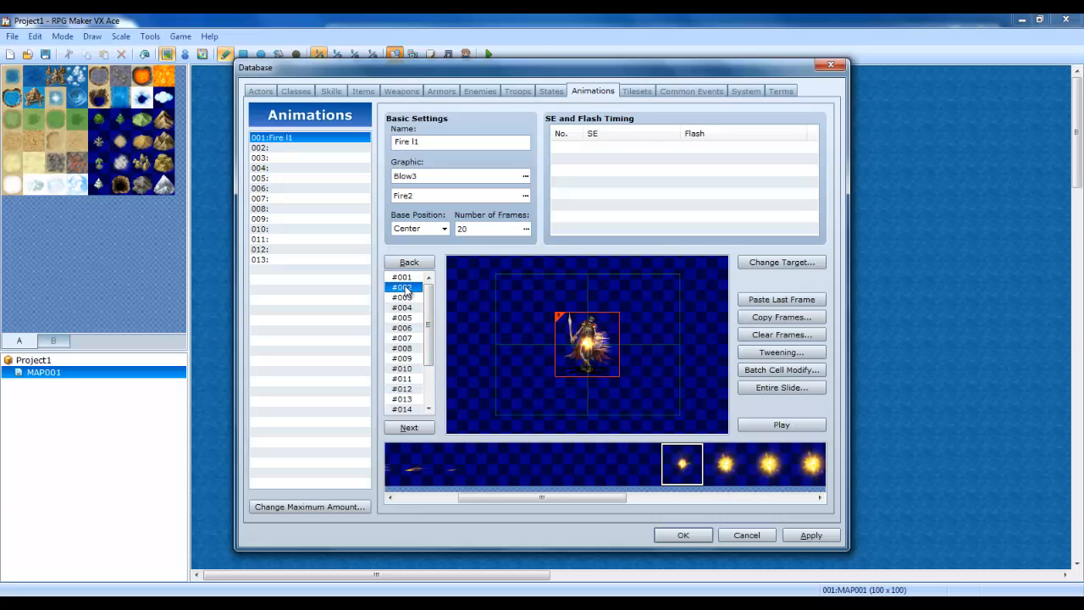
In frame #002, set the fire cell to pattern 102 and the blow cell to pattern 2, with the fire cell recentered on the target.
left_click_drag(587, 343, 650, 368)
double_click(650, 369)
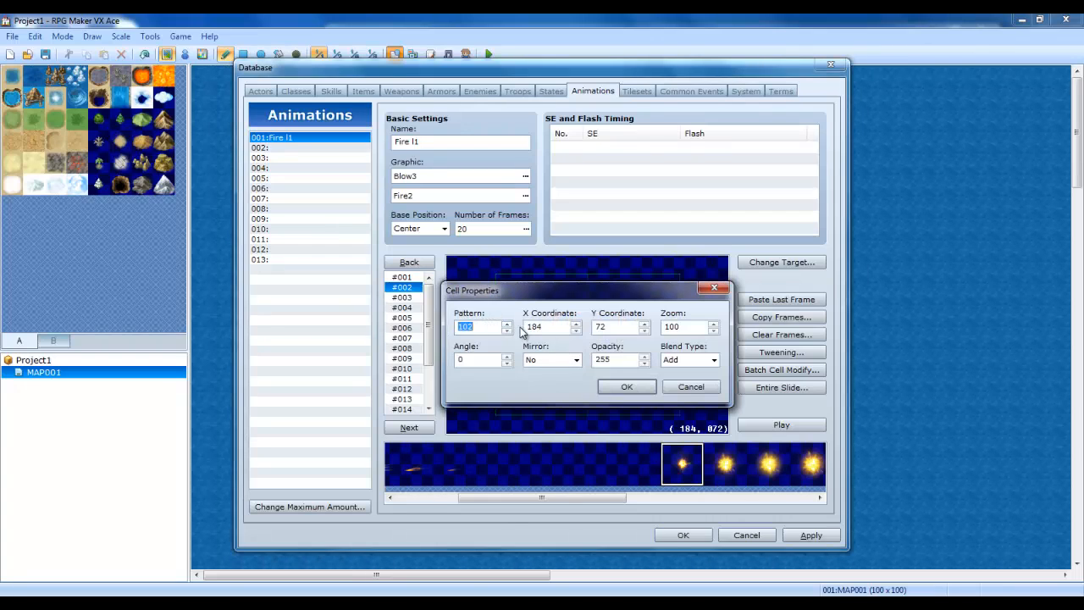
left_click(623, 386)
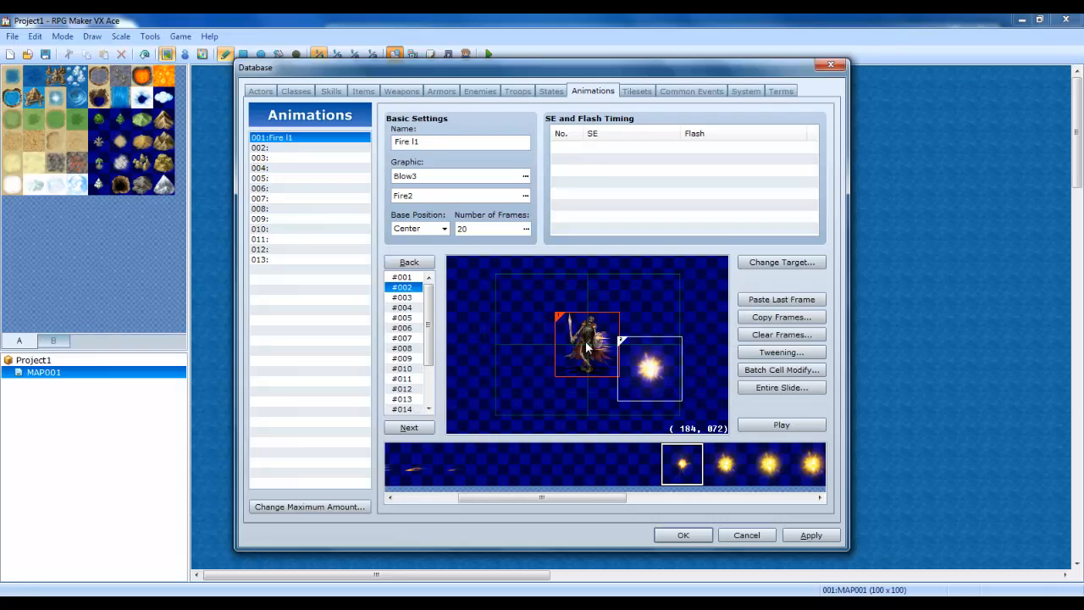
double_click(587, 343)
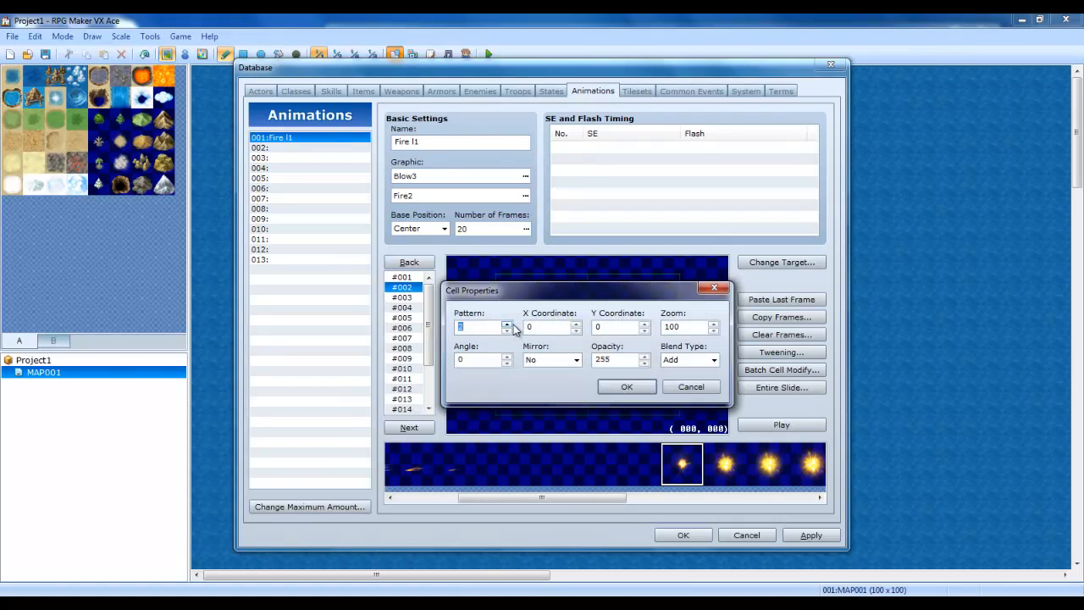
left_click(625, 386)
left_click_drag(644, 372, 585, 347)
Switch between the first frames of the animation to compare the cells of #001 and #002.
left_click(405, 279)
left_click(406, 287)
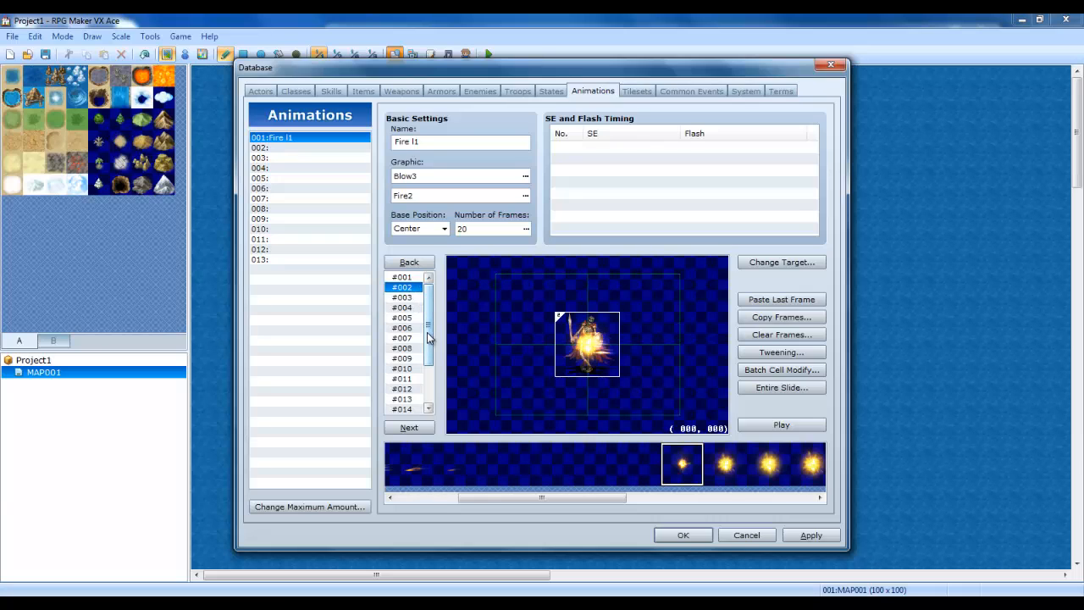
key("Up")
key("Down")
left_click(412, 280)
left_click(412, 288)
left_click(409, 298)
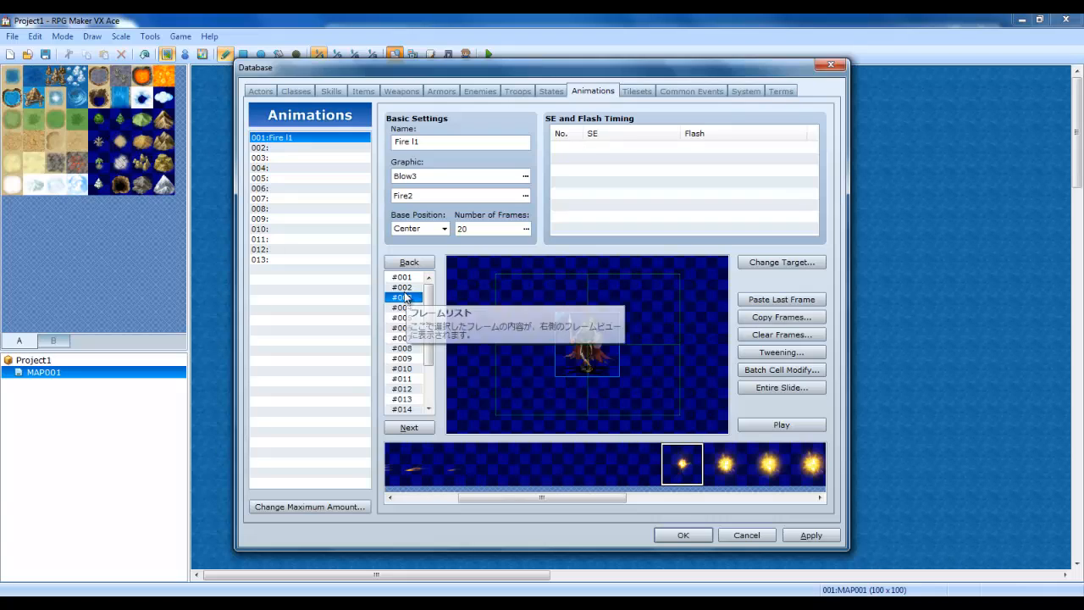
Copy the contents of frame #002 into frame #003.
left_click(404, 290)
left_click(405, 299)
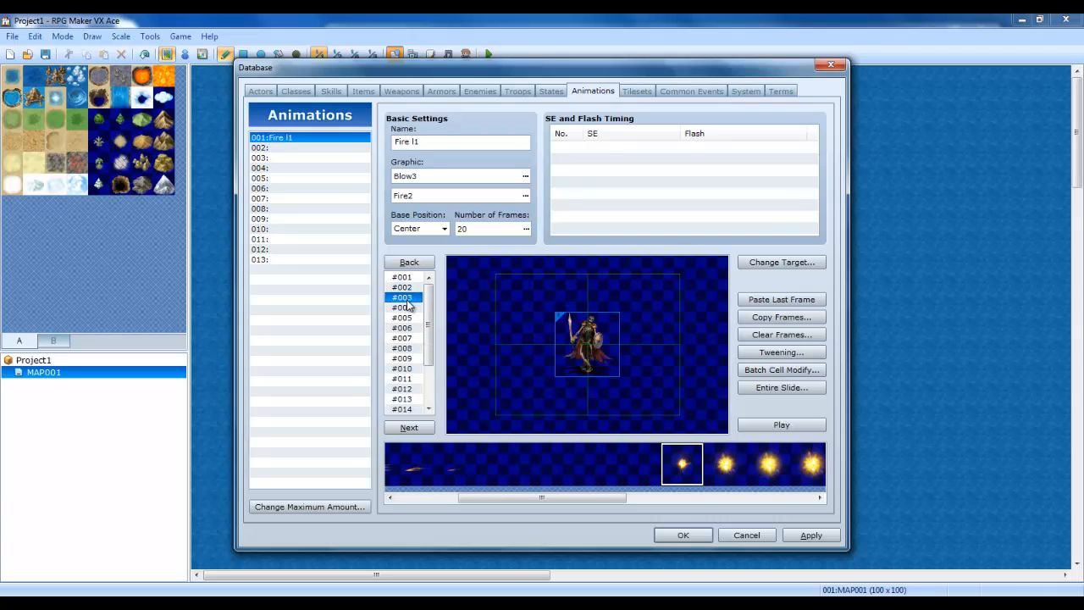
key("ctrl+v")
right_click(409, 305)
left_click(403, 277)
right_click(405, 277)
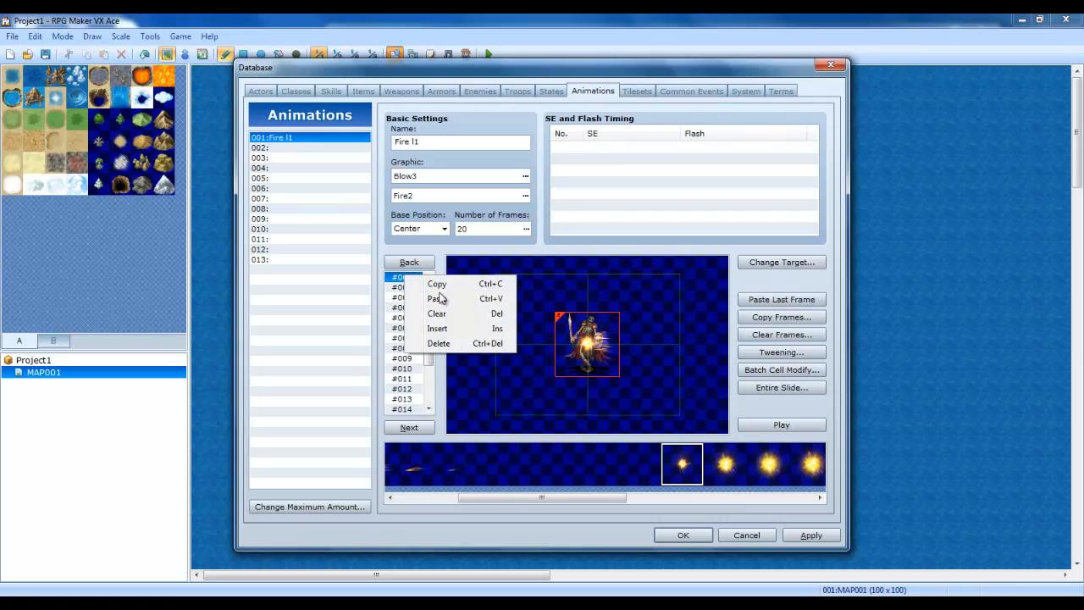
left_click(457, 287)
left_click(398, 288)
right_click(392, 287)
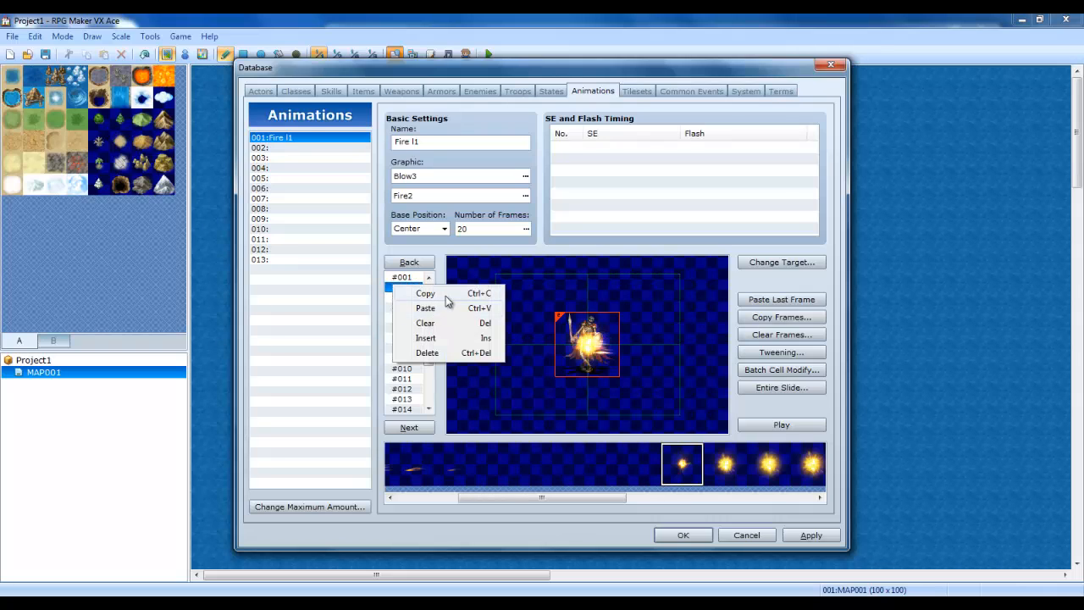
left_click(382, 303)
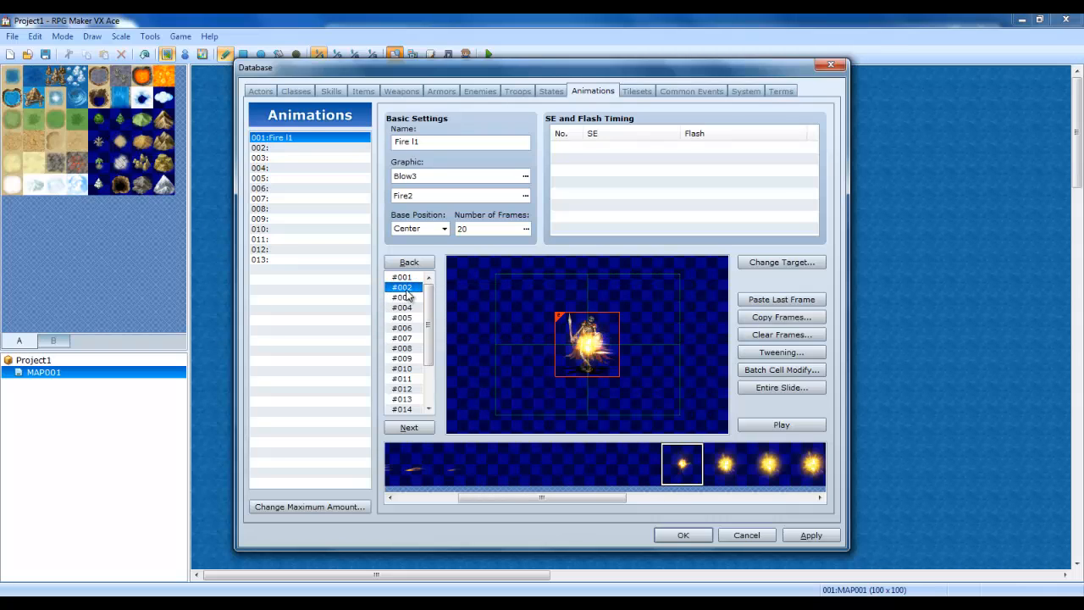
right_click(407, 289)
left_click(395, 298)
right_click(392, 301)
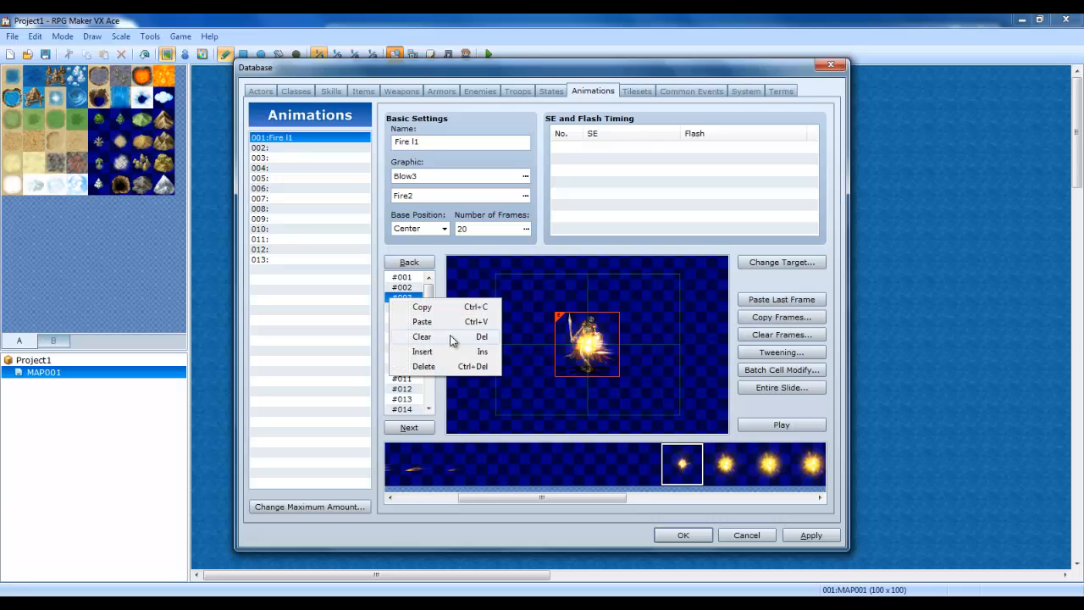
left_click(398, 289)
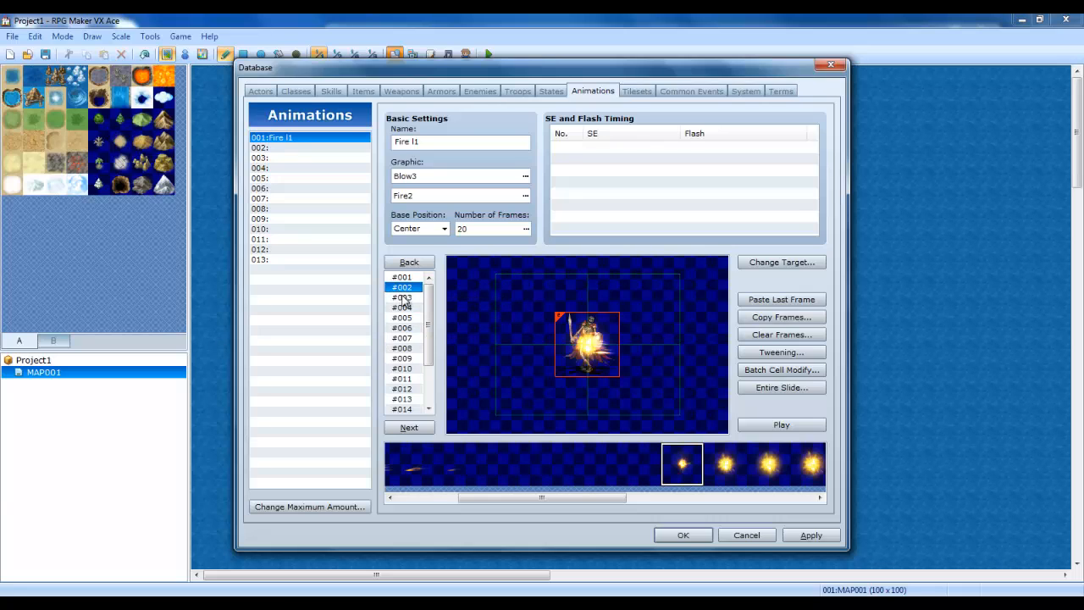
left_click(404, 298)
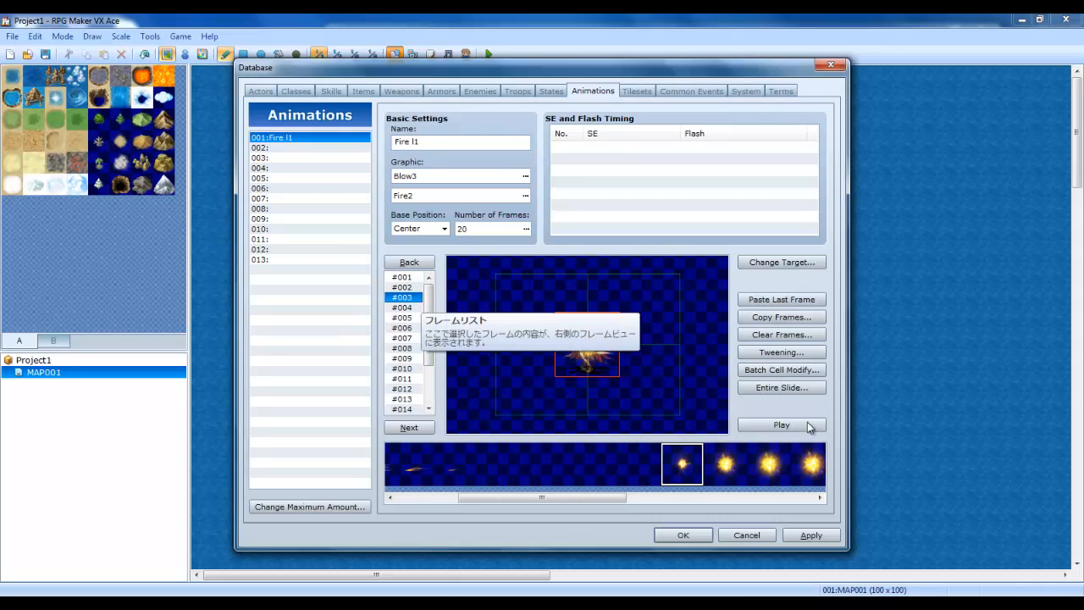
In frame #003, advance the fire and blow cells to their next patterns, with the fire cell recentered on the target.
left_click(641, 390)
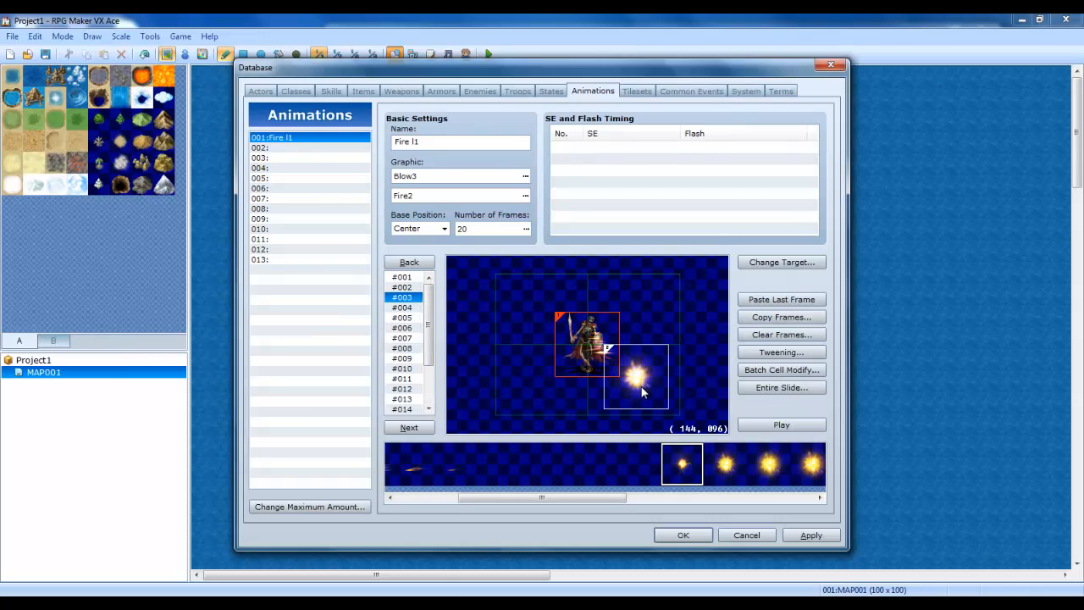
double_click(627, 376)
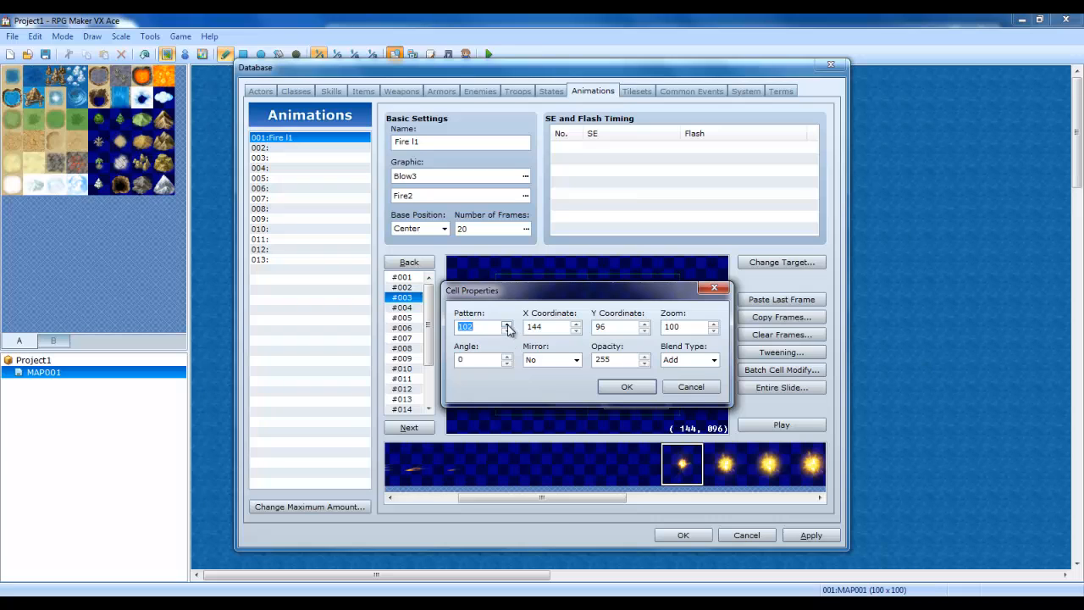
left_click(603, 386)
double_click(585, 355)
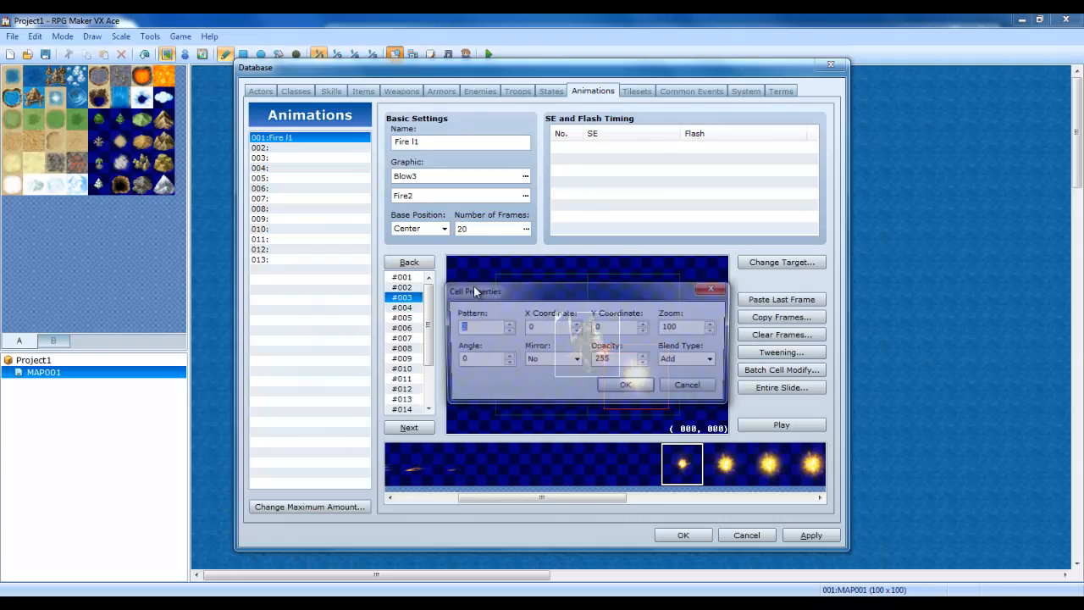
left_click(507, 324)
left_click(625, 387)
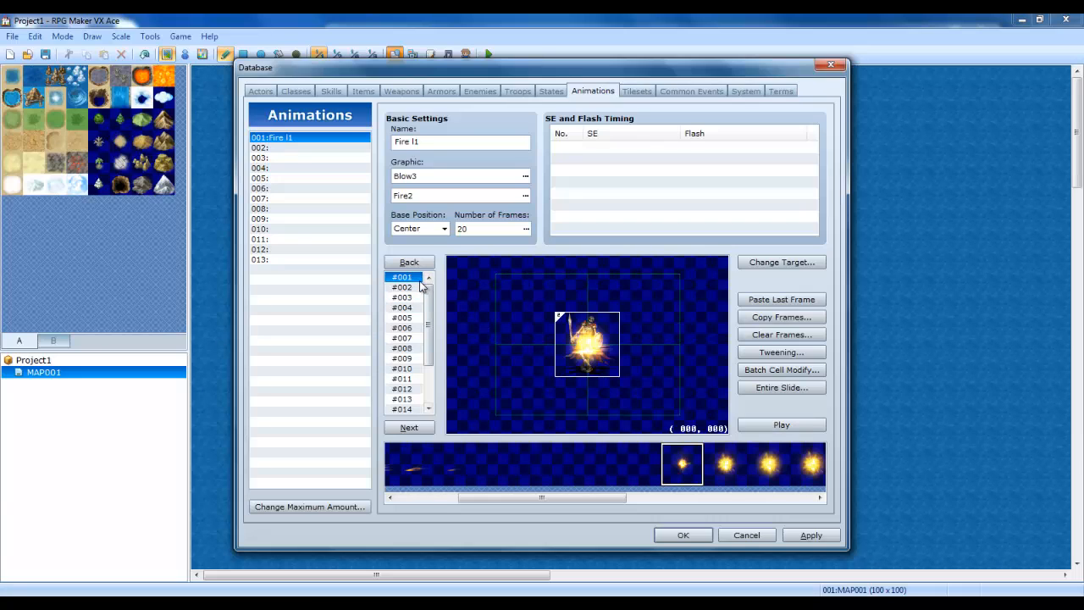
Copy frame #003 into frame #004 and advance its fire and blow cells to their next patterns, with the fire cell recentered on the target.
key("Down")
key("Down")
key("Up")
key("Up")
key("Down")
key("Down")
left_click(399, 306)
left_click_drag(595, 357, 634, 378)
double_click(635, 383)
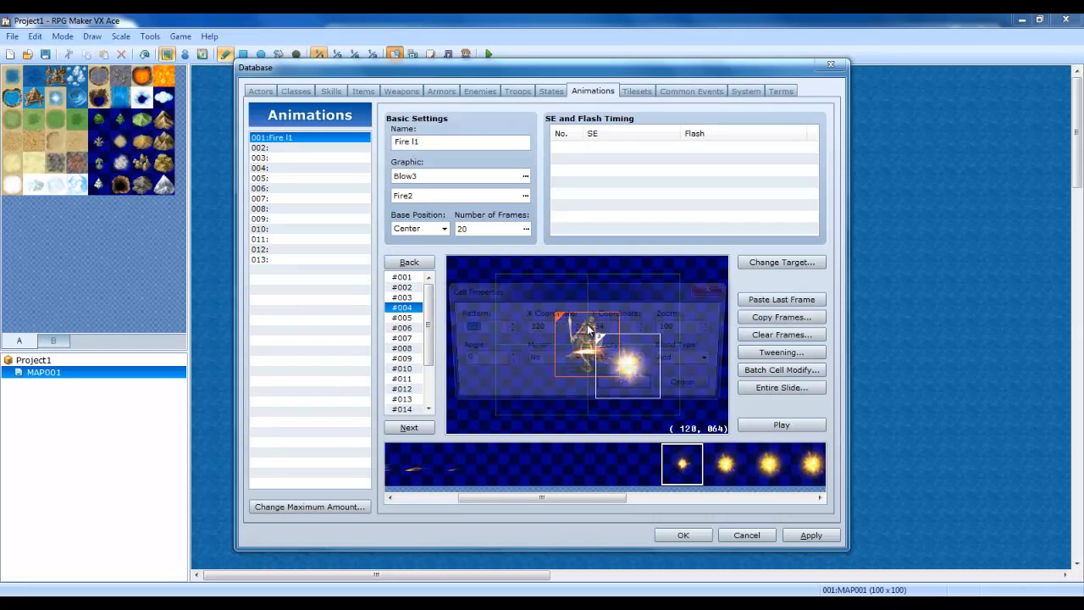
left_click(624, 387)
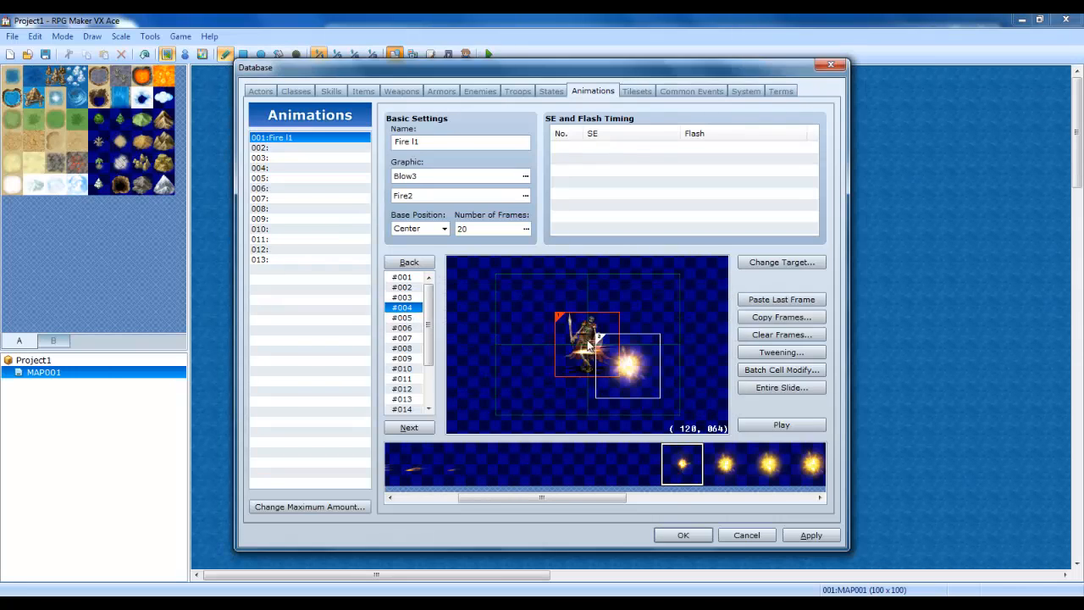
double_click(590, 346)
left_click(625, 387)
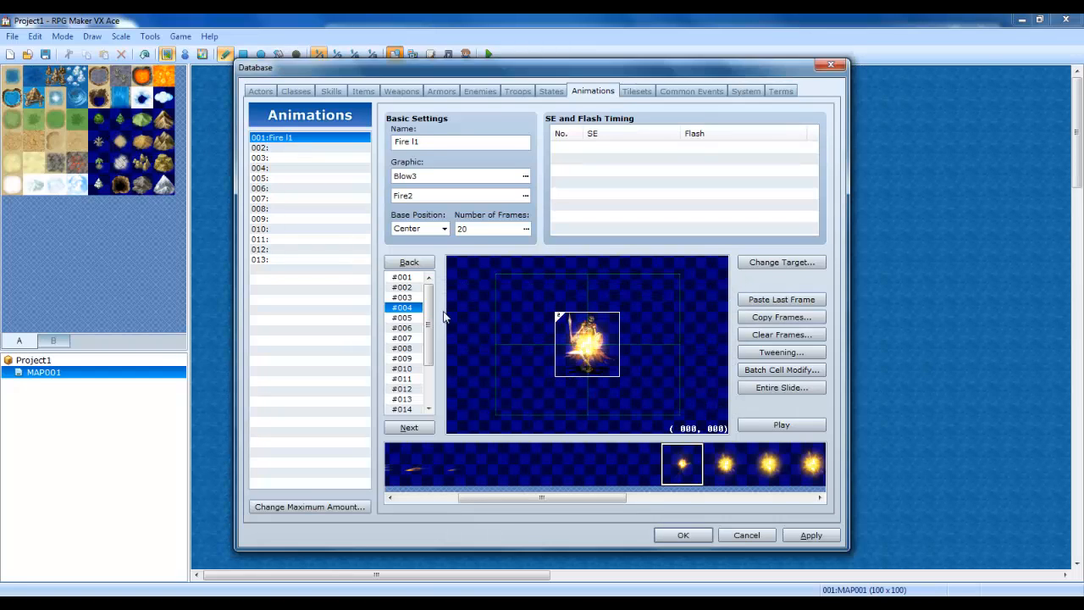
Step through frames #001 to #004 to review how the fire and blow cells progress.
left_click(416, 307)
key("Up")
key("Up")
key("Up")
key("Down")
key("Down")
key("Down")
Copy frame #004 into frame #005, set its blow cell to pattern 5 and advance the fire cell one pattern, recentered on the target.
left_click(403, 321)
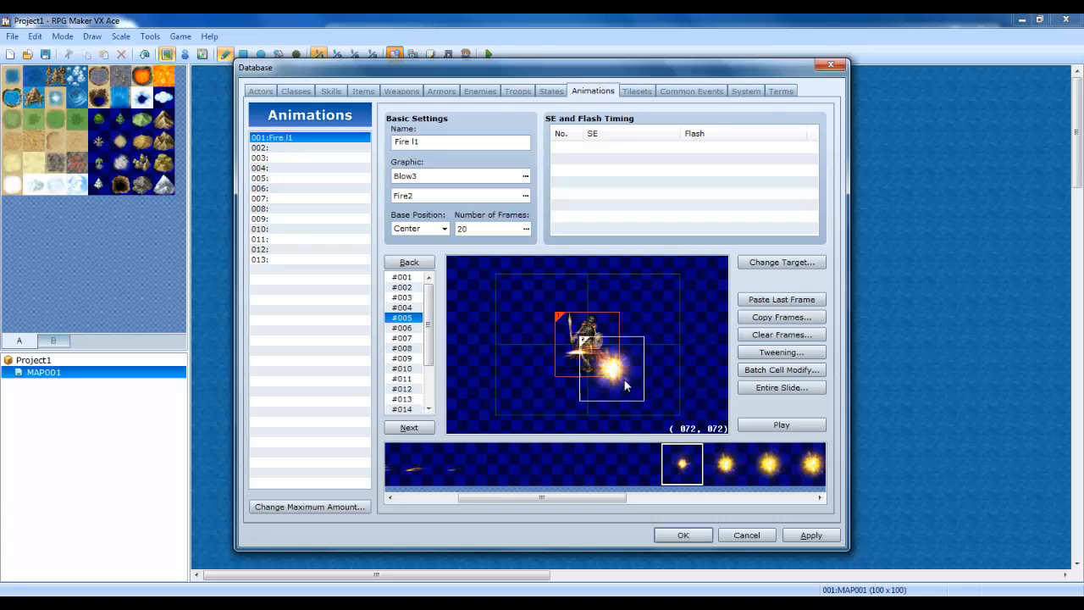
double_click(559, 342)
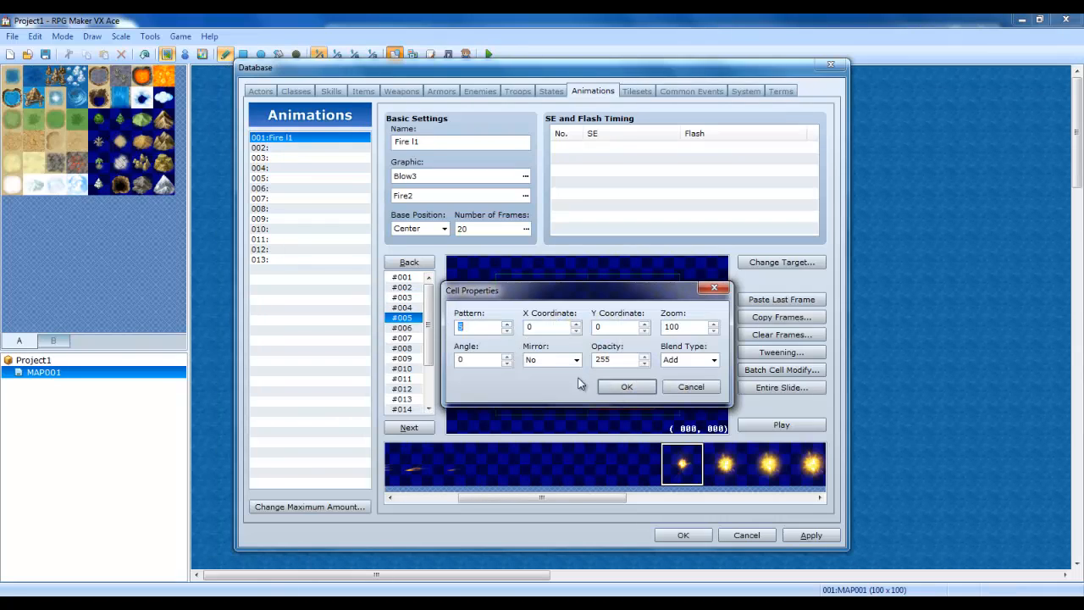
left_click(633, 384)
double_click(633, 384)
left_click(633, 385)
left_click_drag(633, 386, 605, 353)
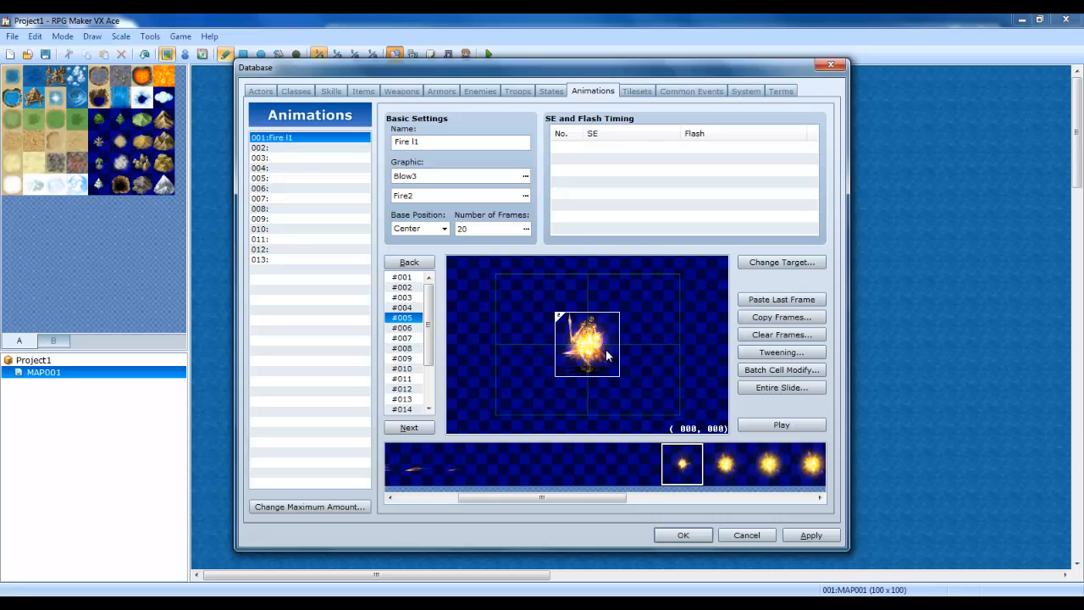
Copy the contents of frame #005 into frame #006.
left_click(400, 328)
left_click(407, 318)
key("ctrl+c")
left_click(411, 329)
key("ctrl+v")
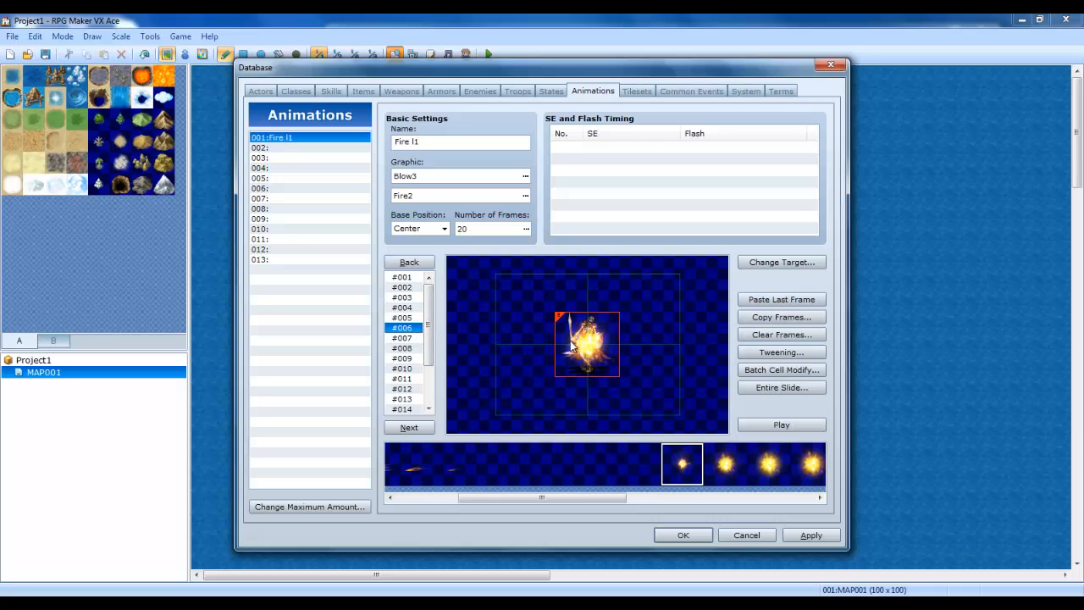
In frame #006, set the fire cell to pattern 106 and the blow cell to pattern 6, with the fire cell recentered on the target.
left_click_drag(582, 343, 623, 384)
double_click(622, 386)
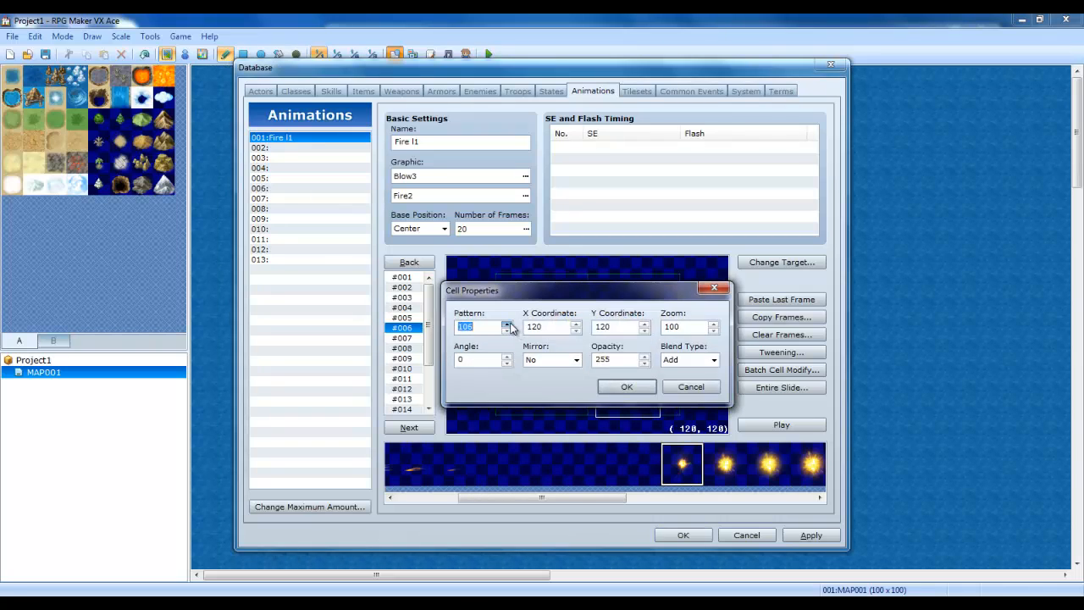
left_click(627, 386)
double_click(563, 332)
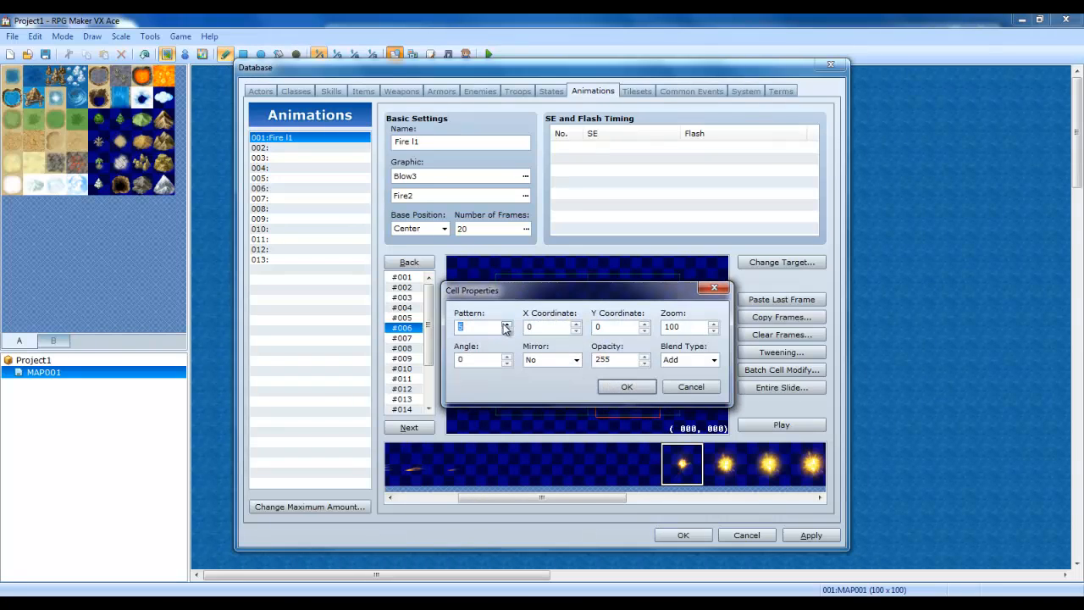
left_click(627, 387)
left_click_drag(627, 388, 679, 387)
left_click(601, 351)
left_click(467, 464)
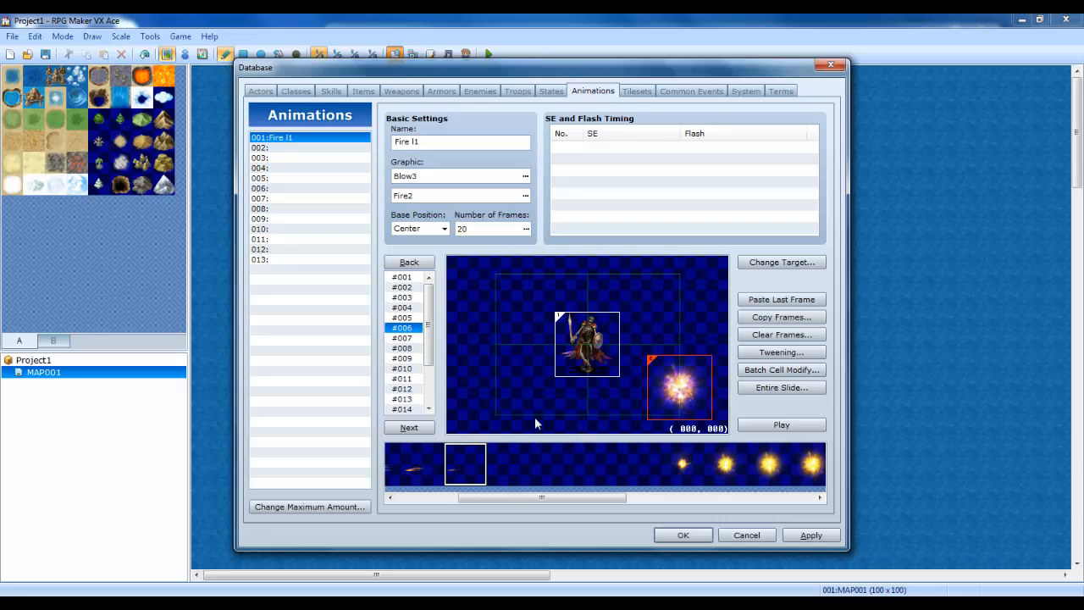
mouse_move(583, 354)
left_mouse_down()
mouse_move(559, 370)
mouse_move(582, 352)
left_mouse_up()
left_click(414, 473)
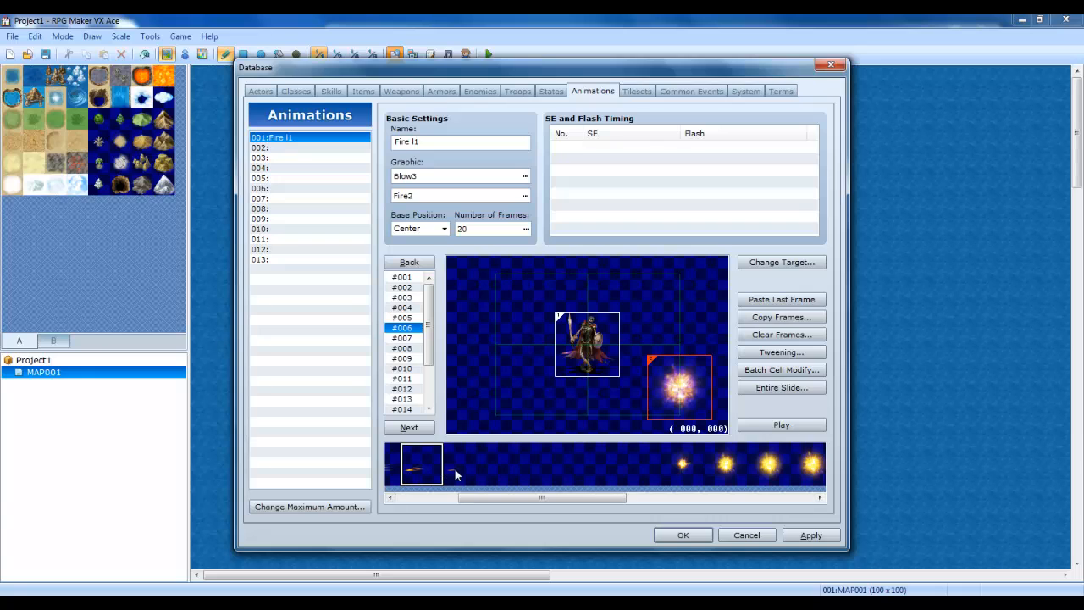
left_click_drag(671, 389, 579, 347)
Copy frame #006 into frame #007 and advance its blow cell to the next pattern.
left_click(403, 338)
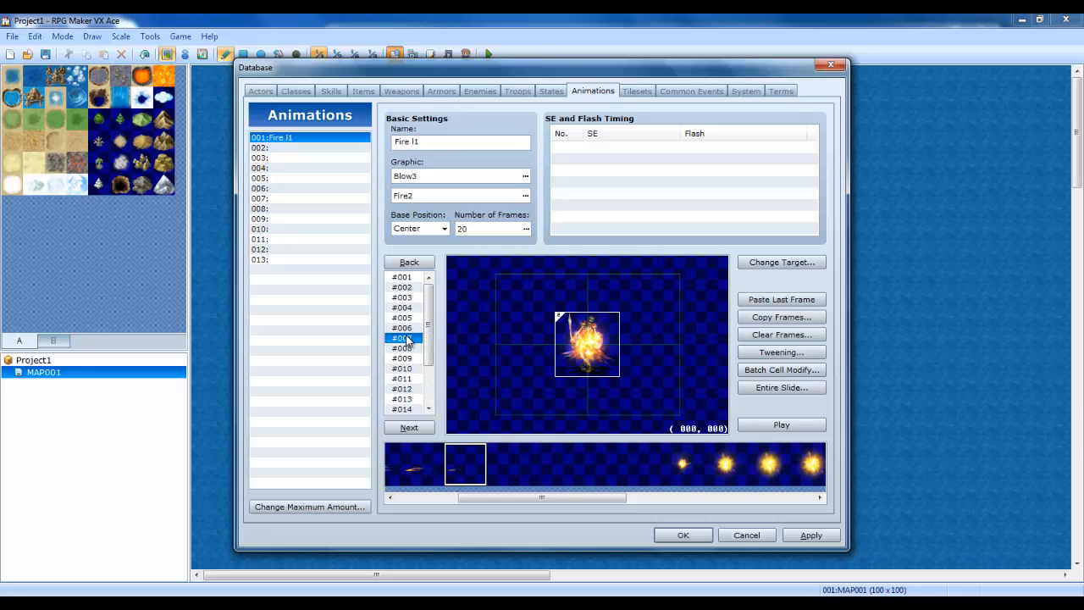
double_click(570, 341)
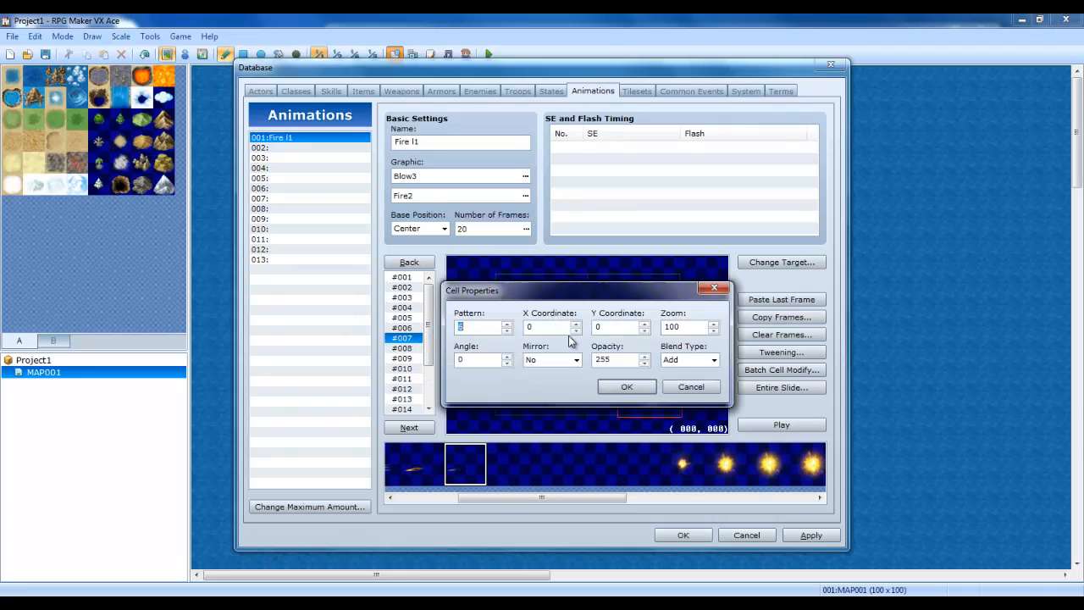
left_click(627, 386)
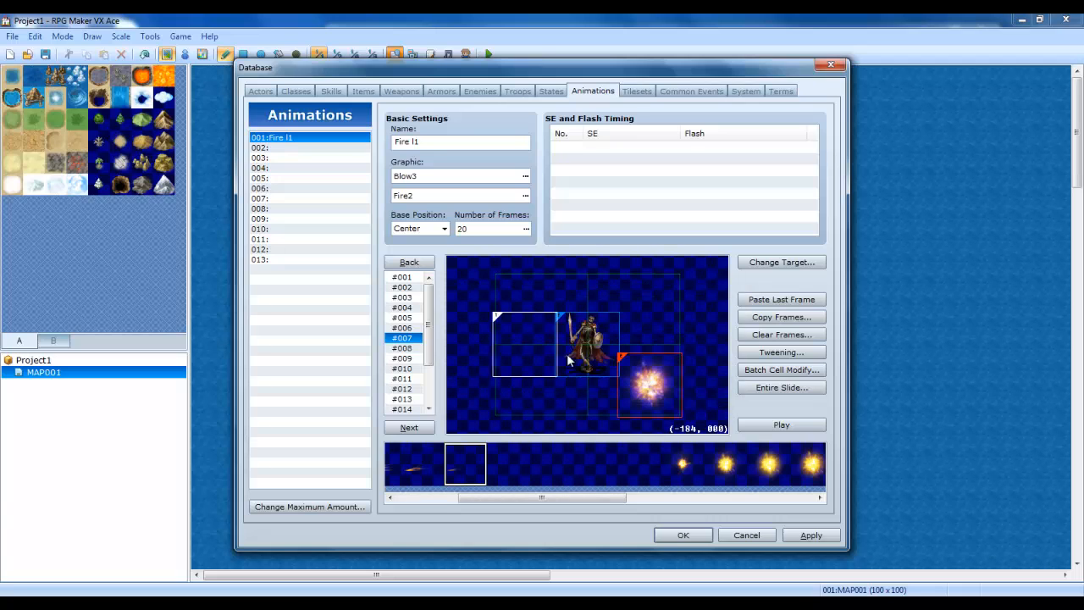
left_click_drag(539, 339, 516, 327)
left_click_drag(536, 494, 561, 496)
left_click(525, 392)
left_click(515, 341)
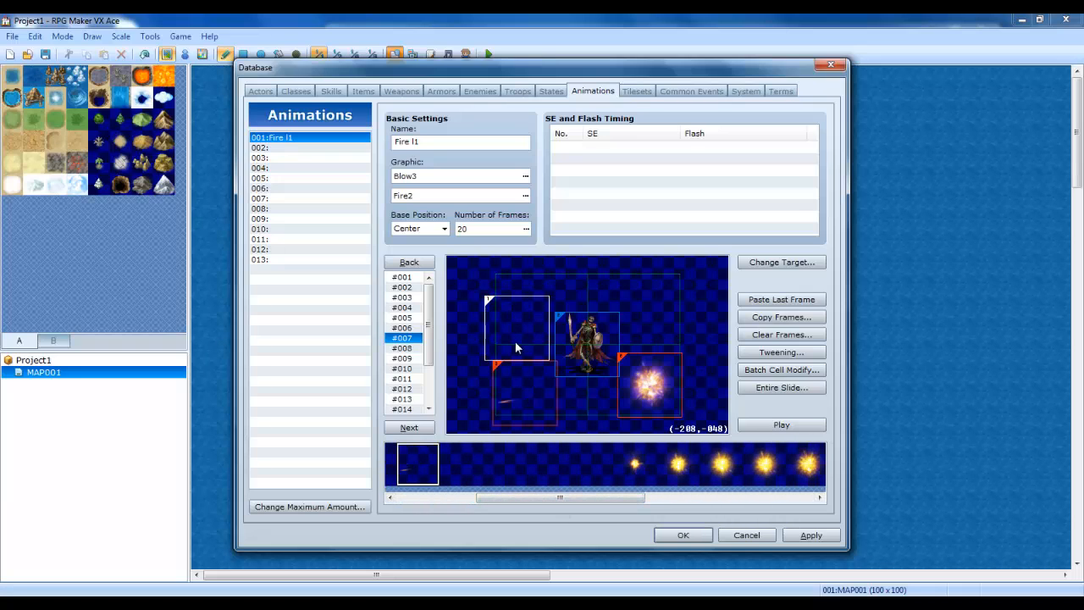
left_click(514, 380)
key("Delete")
left_click_drag(509, 334, 518, 380)
left_click(476, 471)
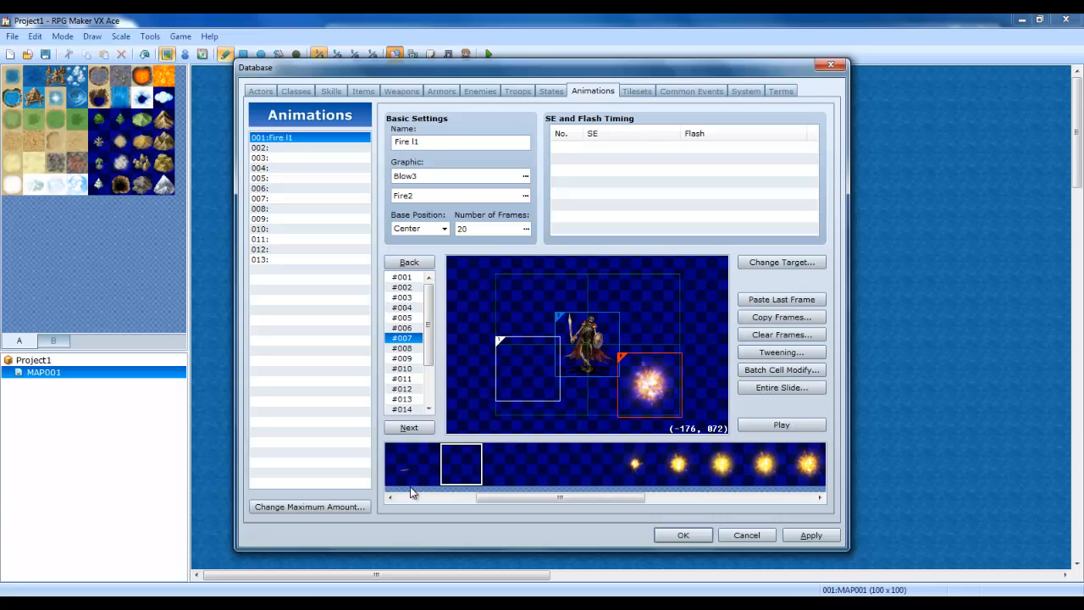
In frame #007, set the blow cell to pattern 1 at coordinates 0, 0 with an angle of 90.
left_click_drag(641, 501, 460, 503)
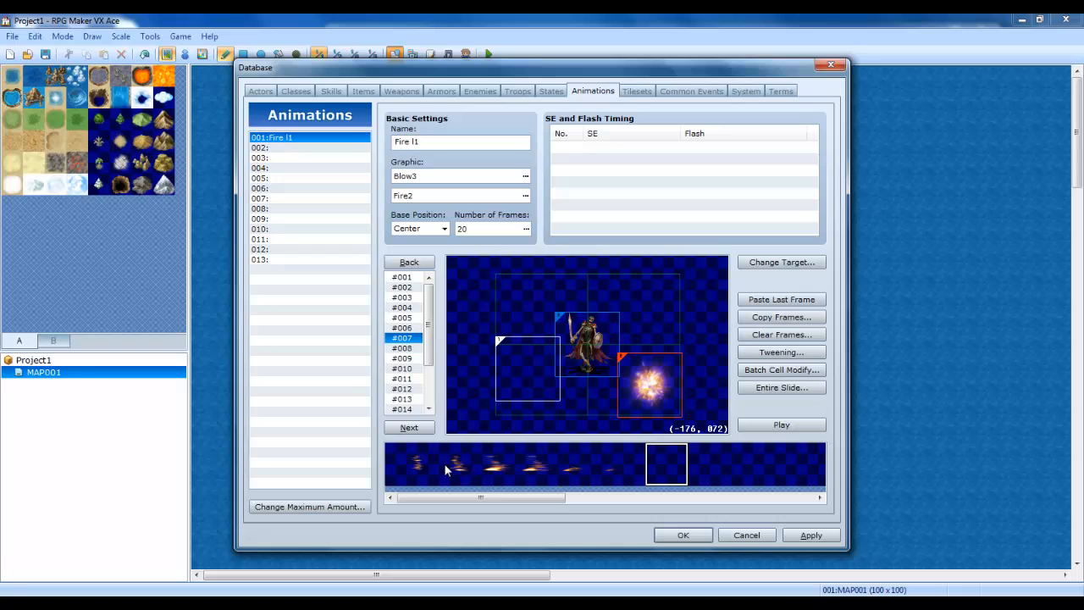
left_click(420, 463)
left_click_drag(558, 382, 584, 349)
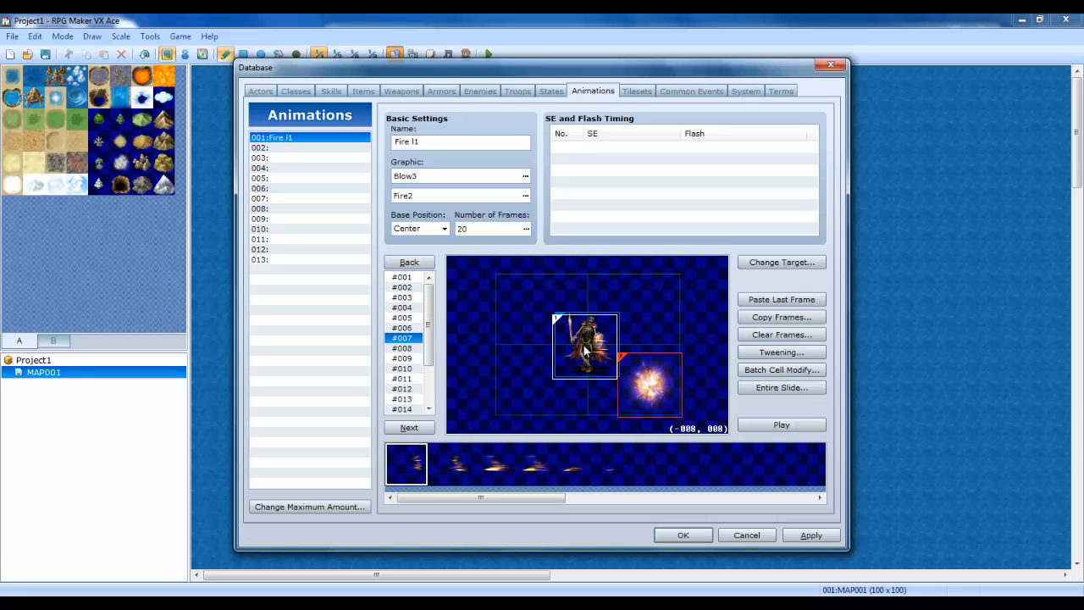
double_click(585, 349)
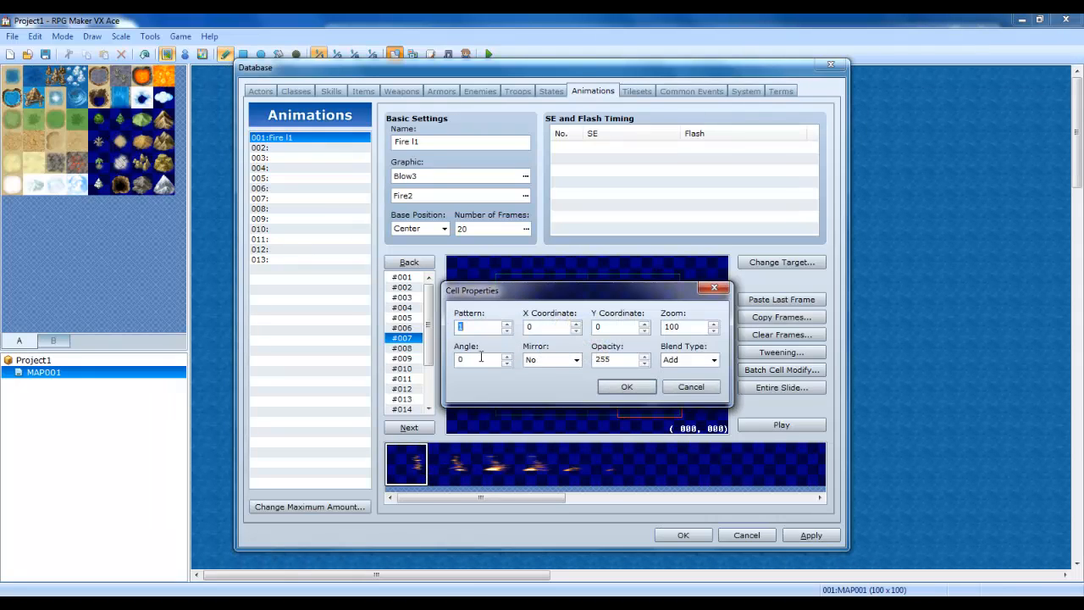
left_click(480, 358)
key("Return")
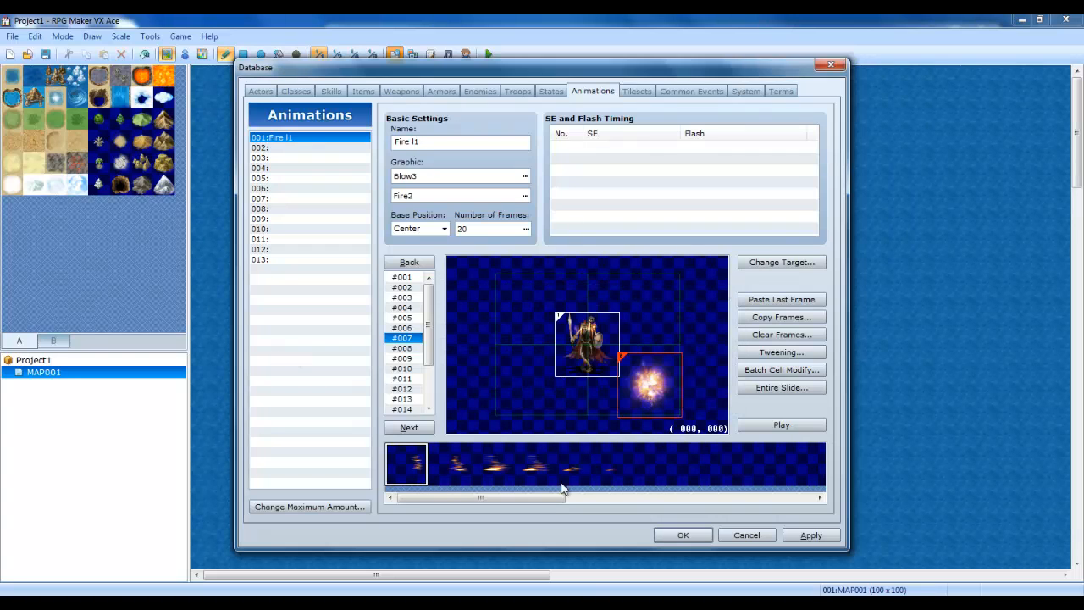
Check frame #007 against frame #006 and advance the fire cell of #007 to its next pattern, recentered on the target.
left_click(408, 329)
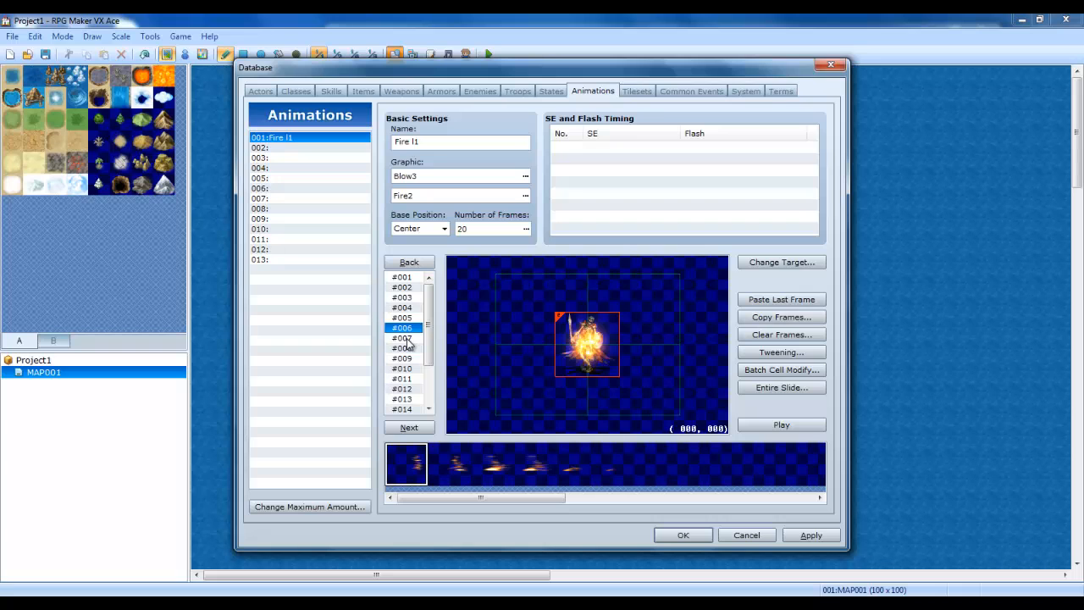
left_click(406, 339)
left_click(408, 330)
mouse_move(589, 332)
left_mouse_down()
mouse_move(652, 376)
mouse_move(600, 345)
left_mouse_up()
double_click(652, 377)
left_click(691, 386)
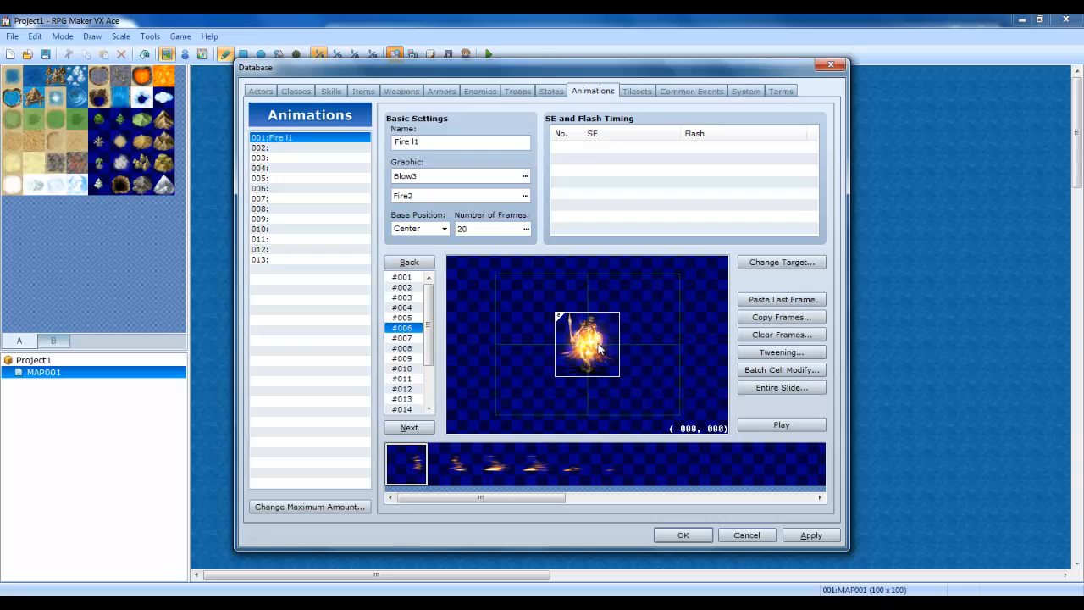
left_click(403, 339)
double_click(650, 383)
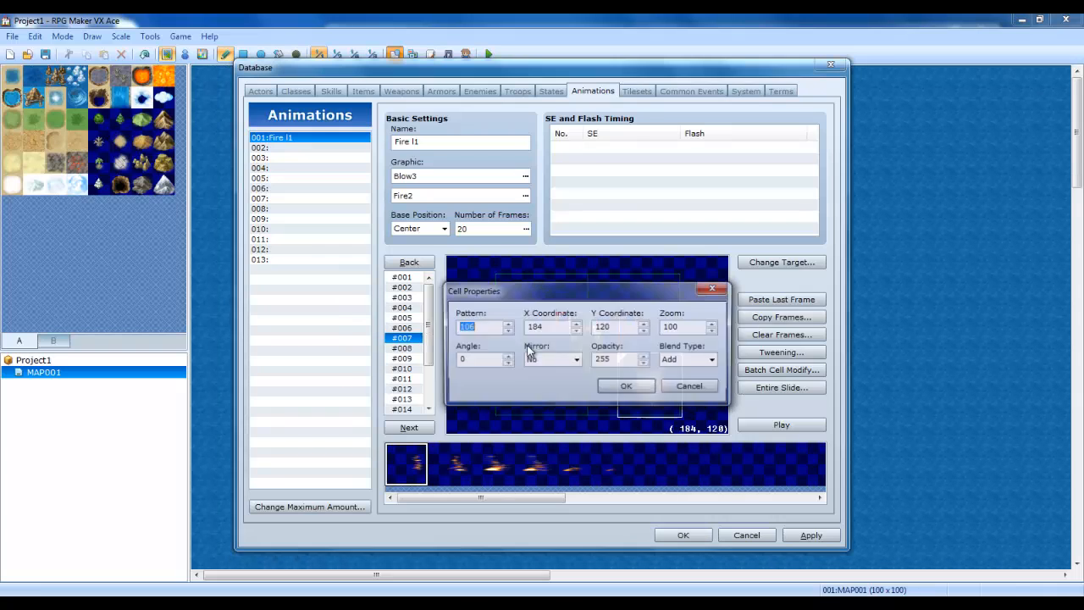
left_click(624, 386)
left_click_drag(662, 398, 600, 356)
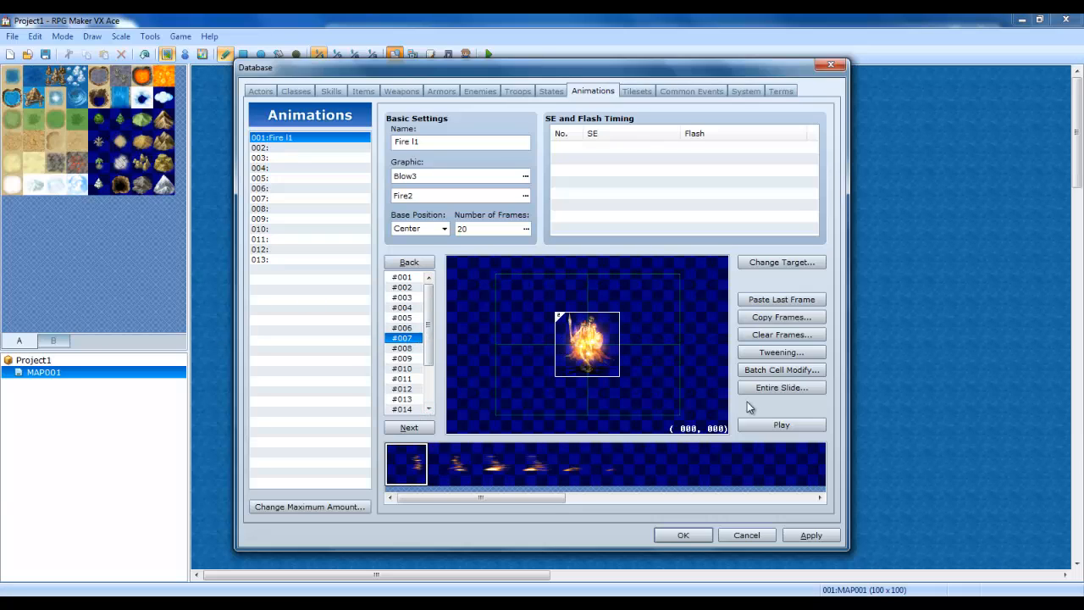
Play the animation preview and step through the frames around #006 and #007.
left_click(762, 424)
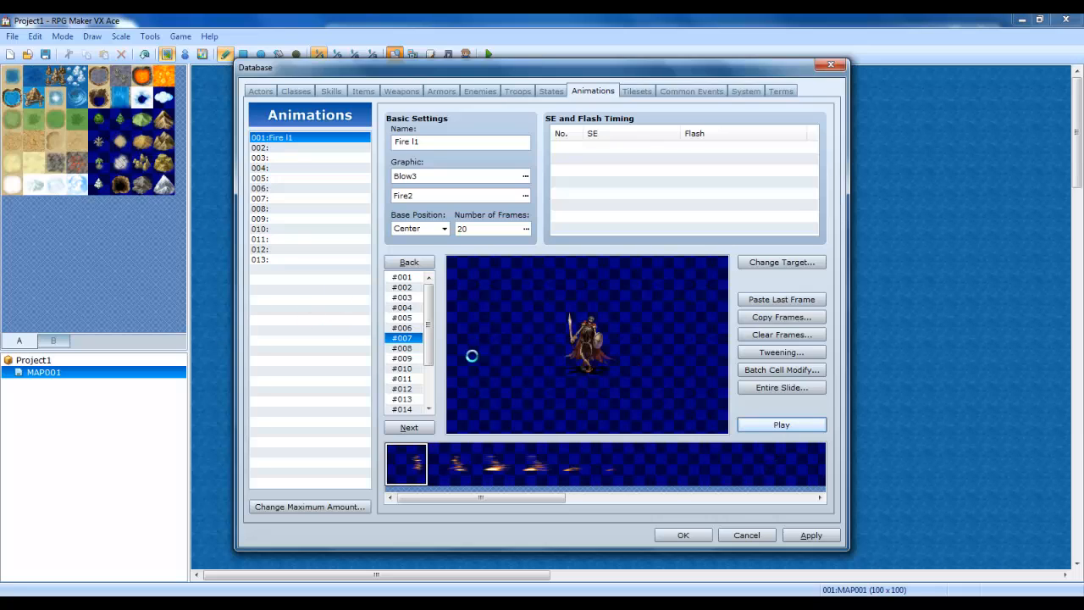
left_click(400, 331)
key("Up")
key("Down")
key("Down")
Copy frame #007 into frame #008, advance the blow cell and set the fire cell to pattern 108, recentered on the target.
key("Down")
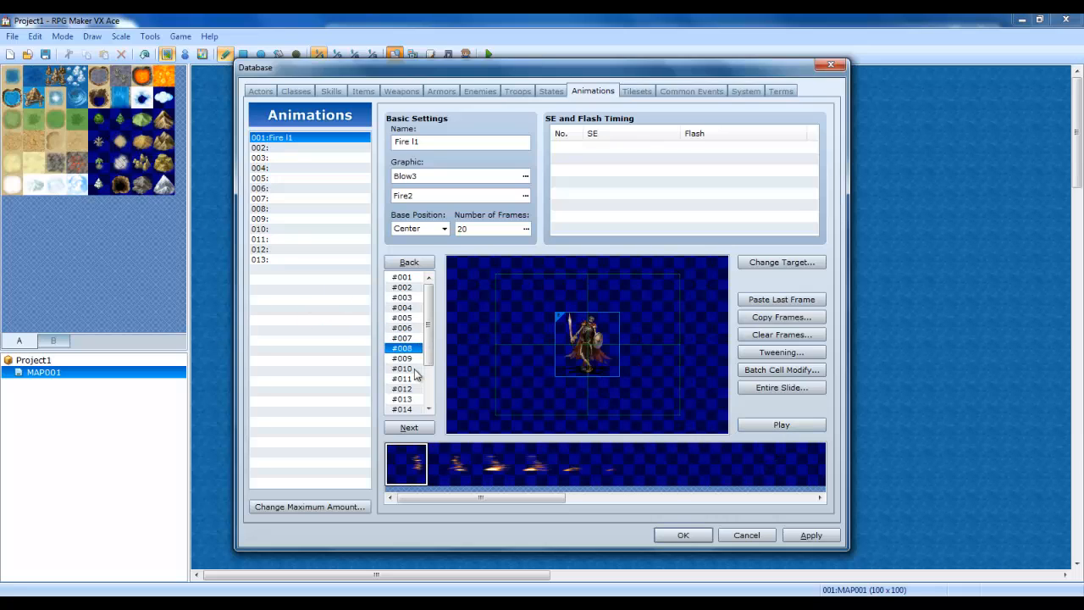
key("Up")
key("Down")
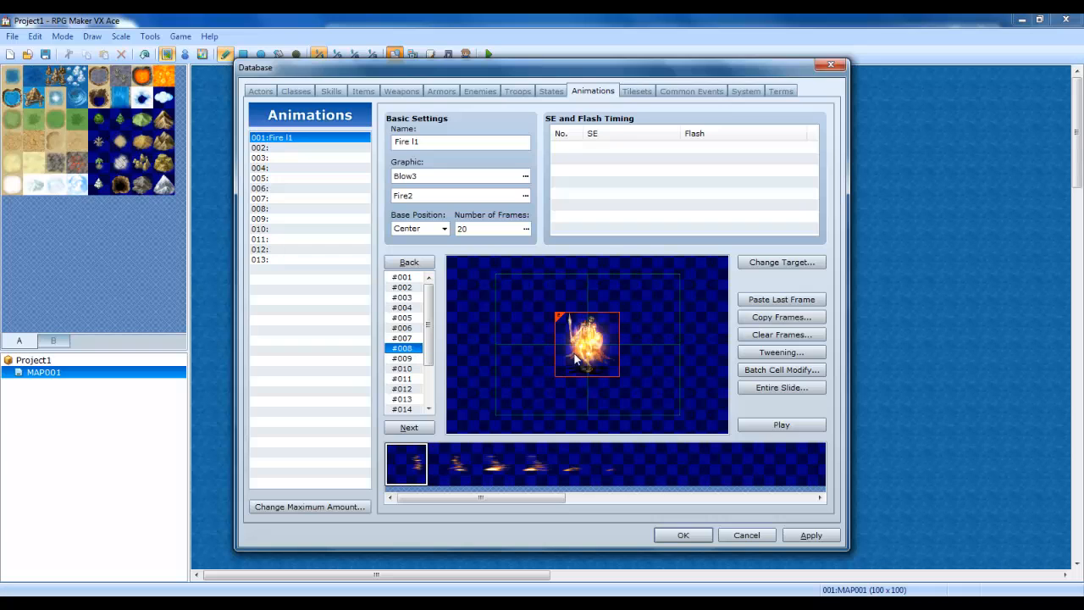
double_click(600, 330)
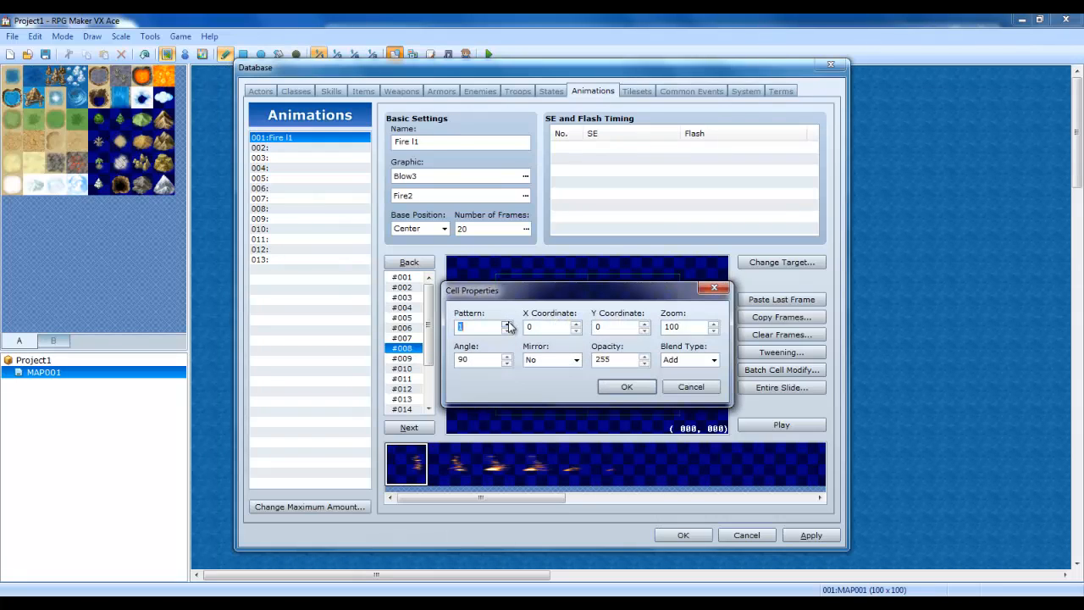
left_click(649, 392)
double_click(656, 381)
left_click(627, 386)
left_click_drag(637, 384, 579, 357)
Copy frame #008 into frame #009, advance the blow cell and set the fire cell to pattern 109, recentered on the target.
left_click(404, 358)
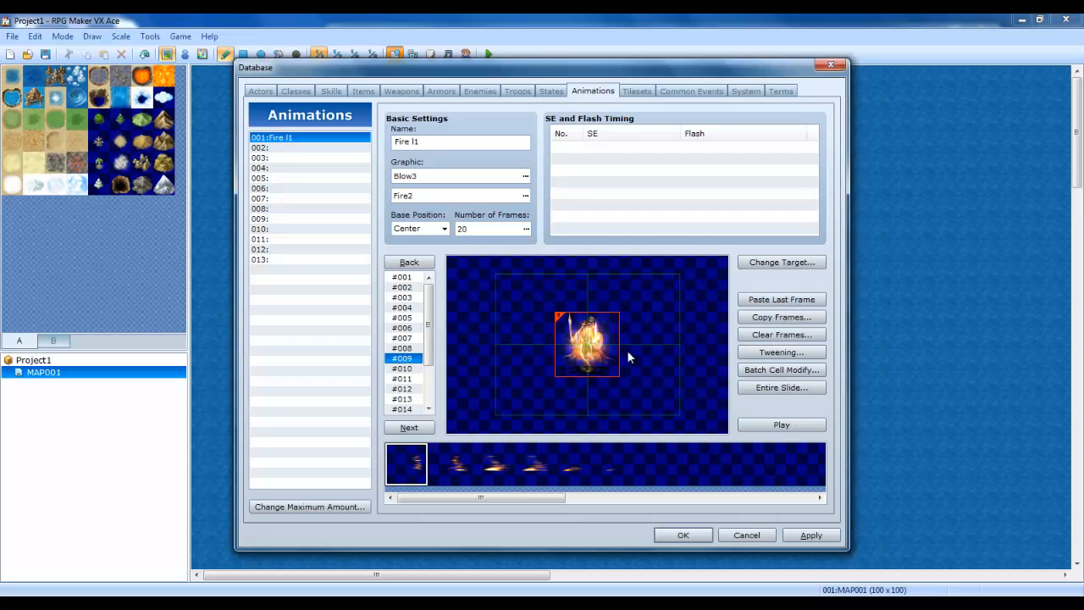
double_click(584, 345)
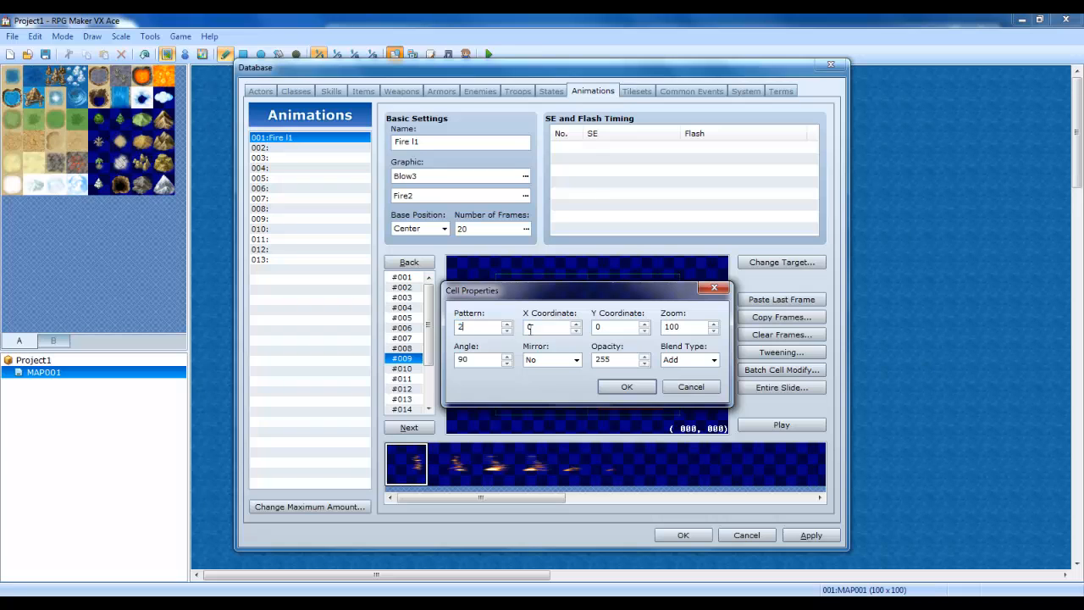
left_click(627, 386)
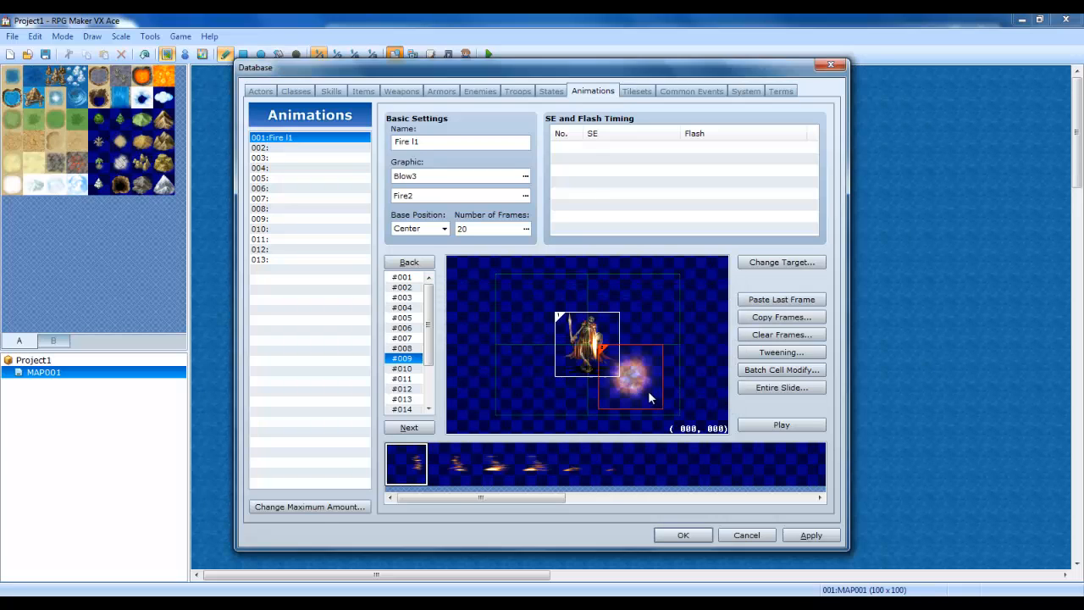
double_click(648, 391)
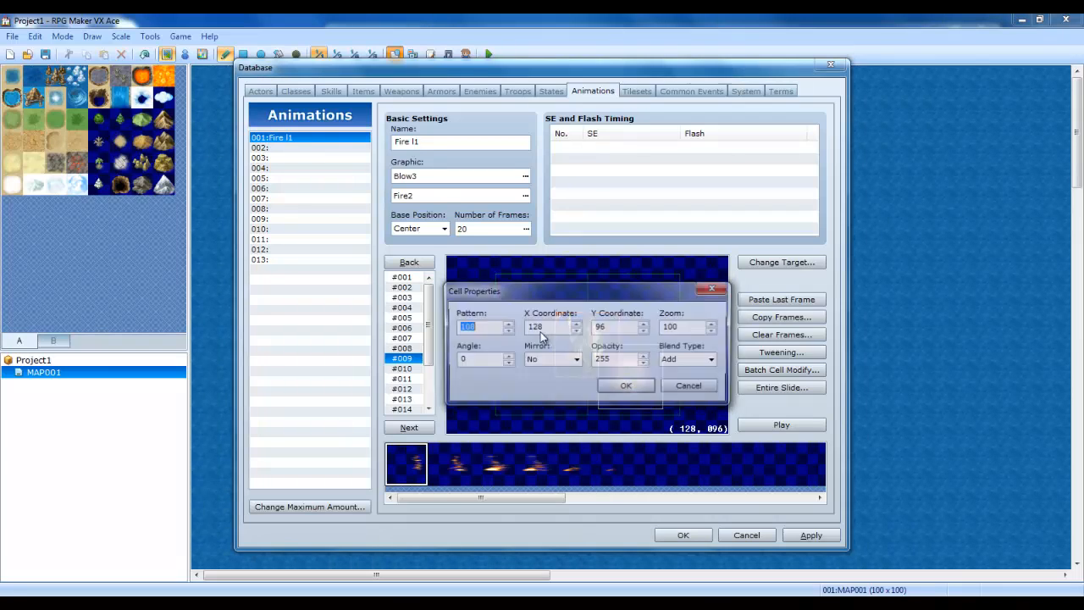
left_click(626, 387)
left_click_drag(683, 381, 597, 354)
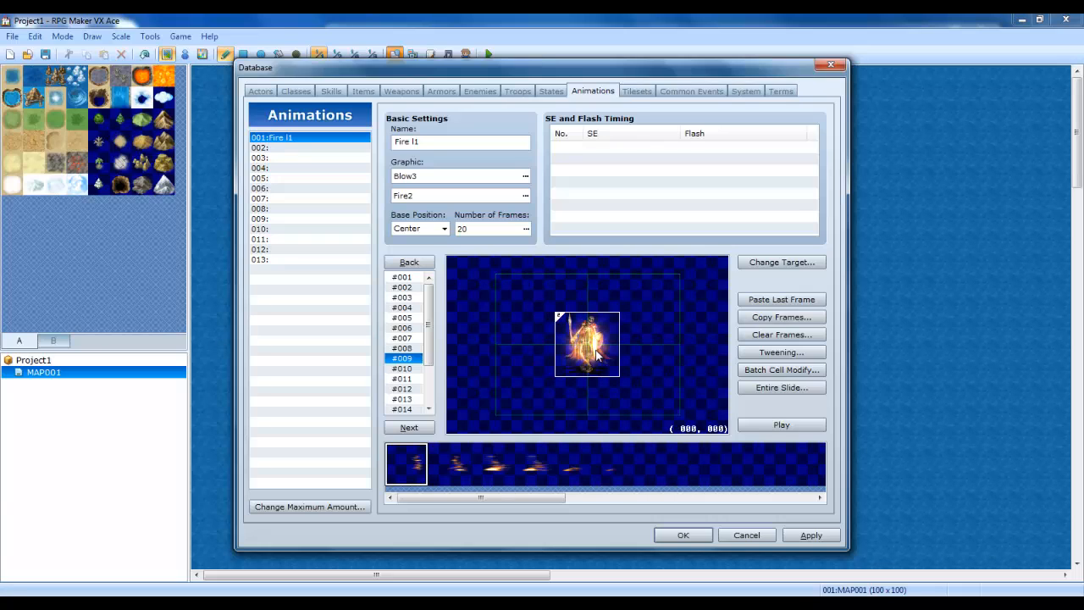
Compare frames #008 and #009, and copy the contents of frame #009 into frame #010.
left_click(402, 353)
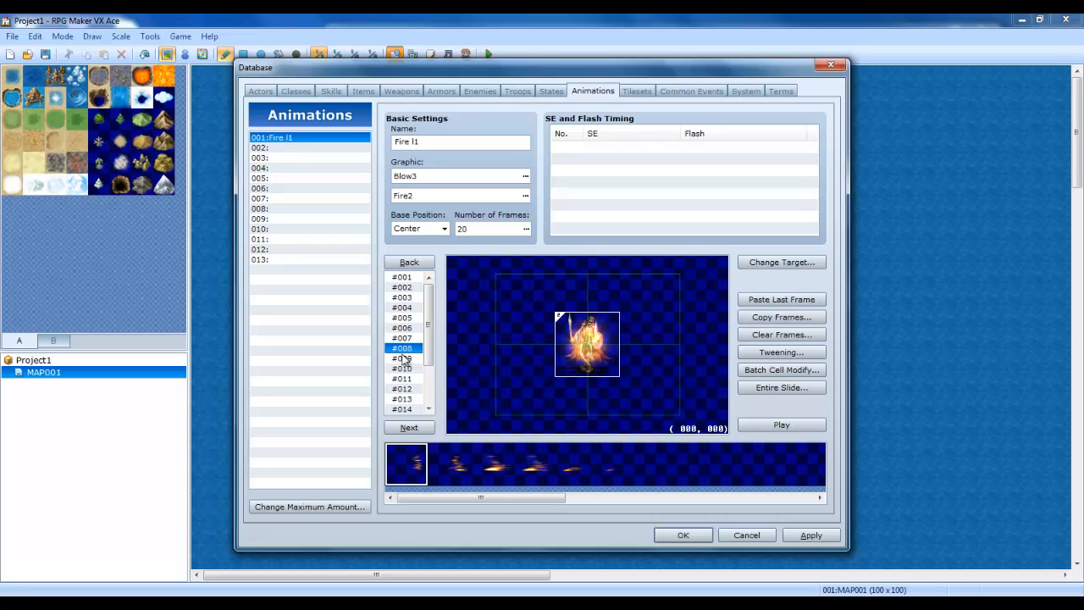
left_click(404, 358)
left_click(406, 368)
left_click(407, 357)
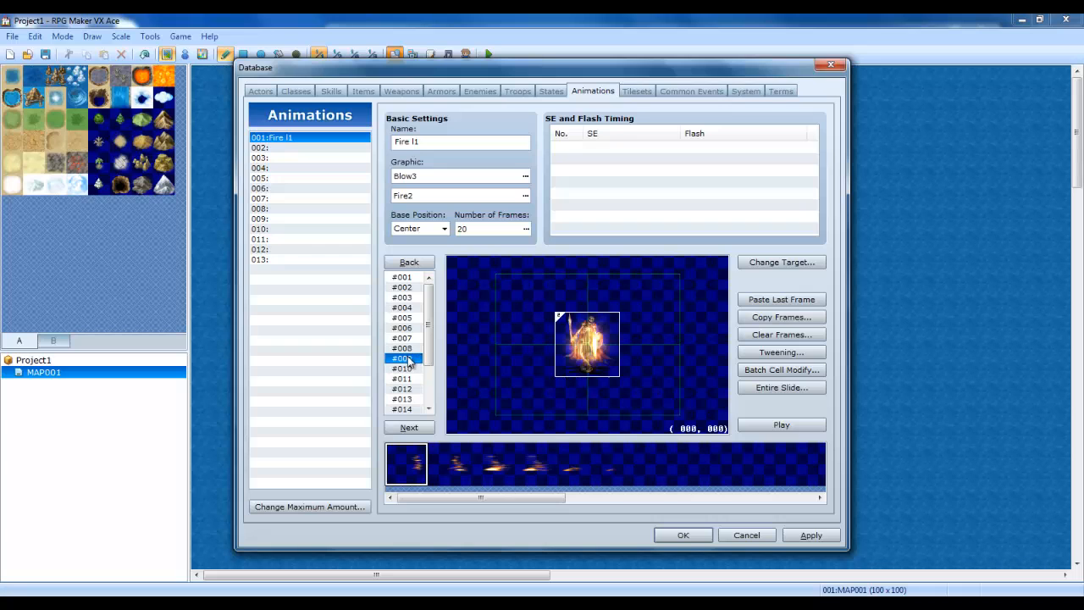
key("ctrl+c")
left_click(409, 370)
key("ctrl+v")
In frame #010, advance the fire and blow cells to their next patterns, with the fire cell recentered on the target.
left_click_drag(601, 337, 653, 377)
double_click(653, 382)
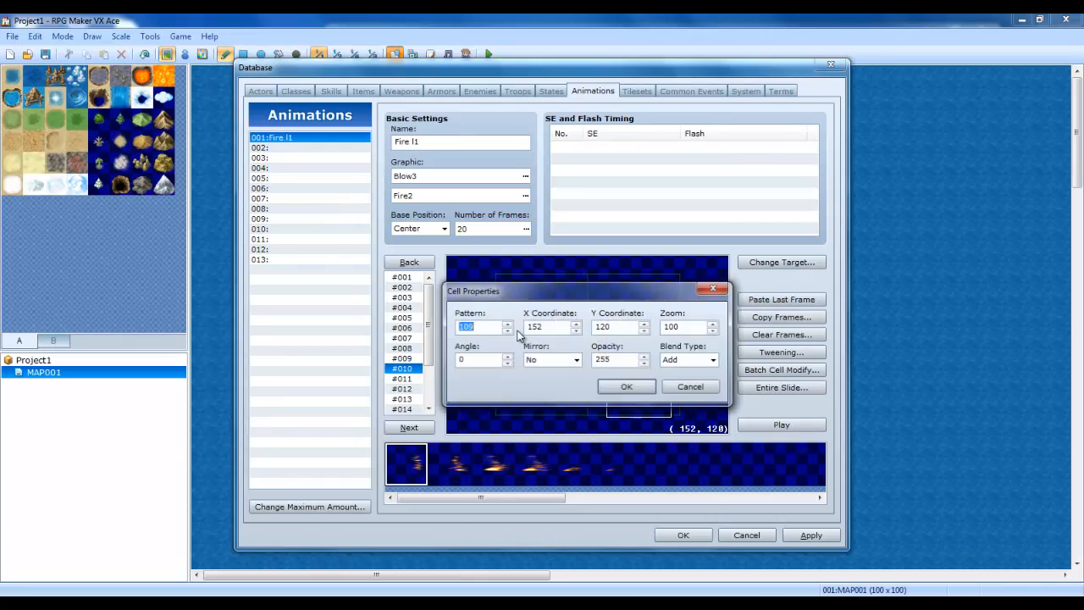
left_click(510, 324)
left_click(606, 386)
double_click(567, 337)
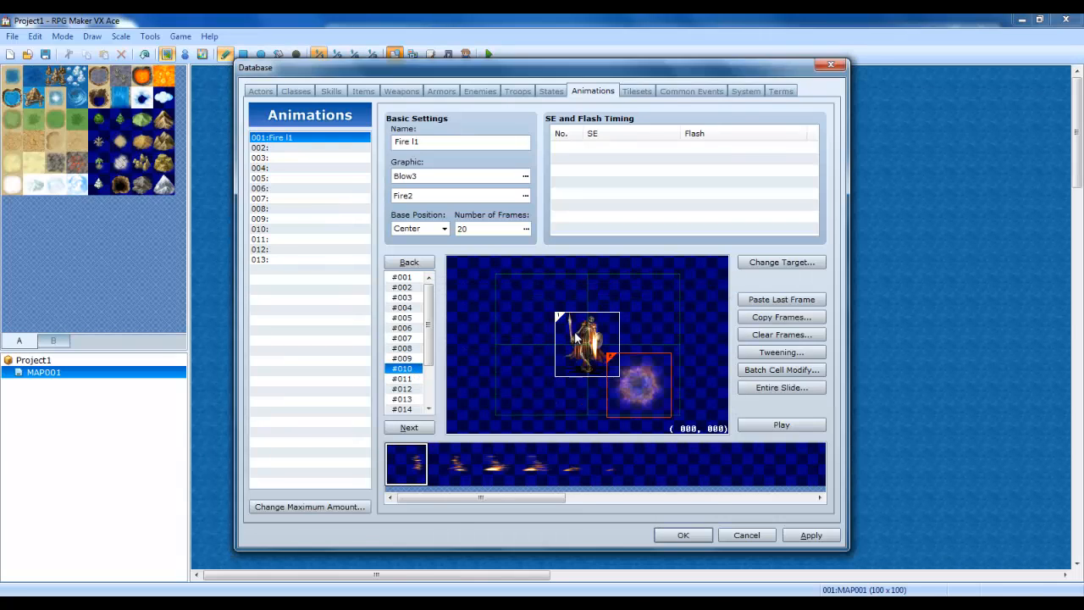
left_click(507, 323)
left_click(625, 388)
left_click_drag(638, 381, 593, 355)
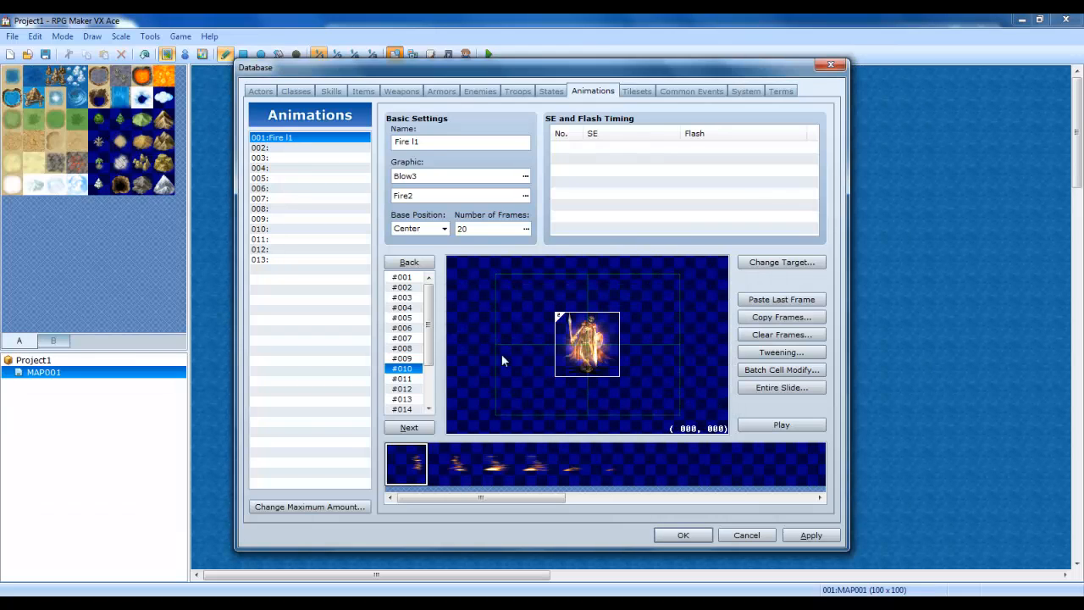
In frame #011, advance the fire cell to pattern 111 and the blow cell to pattern 5, with the fire cell recentered on the target.
left_click(409, 379)
left_click(597, 356)
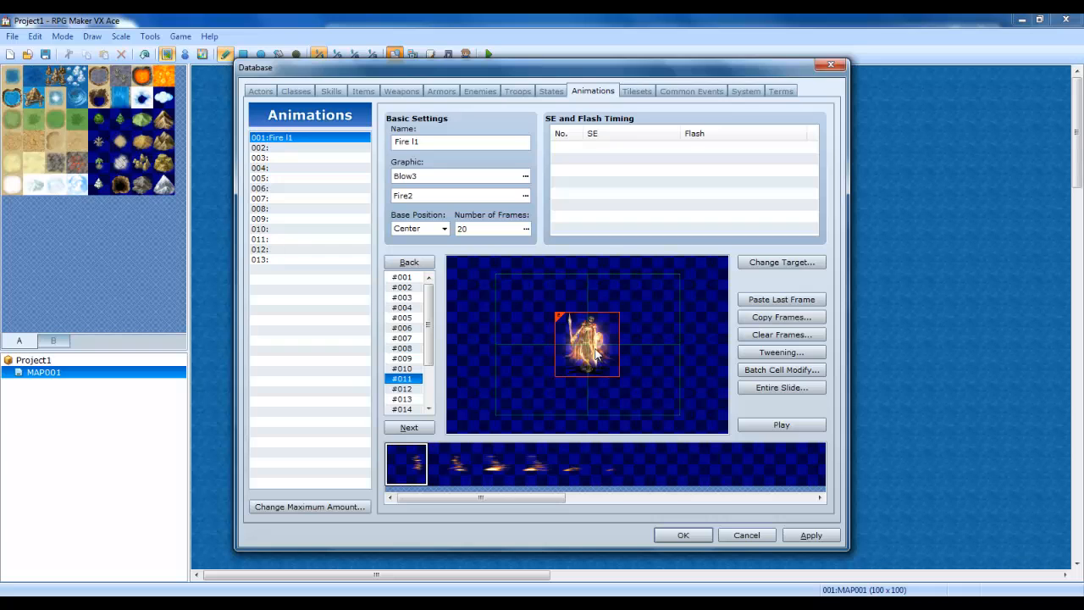
left_click(649, 370)
double_click(649, 370)
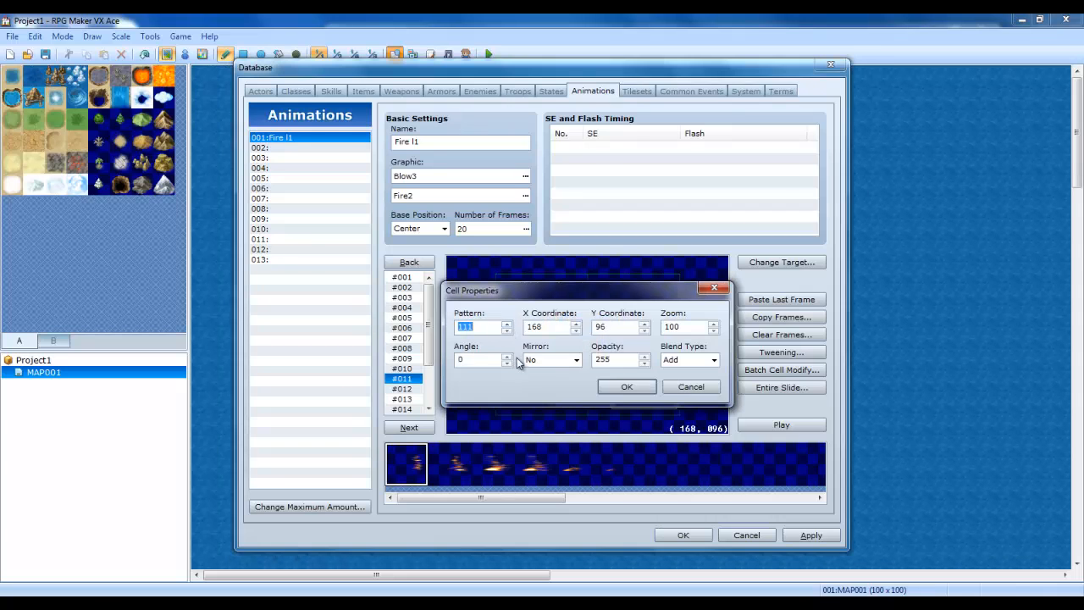
left_click(625, 386)
double_click(593, 347)
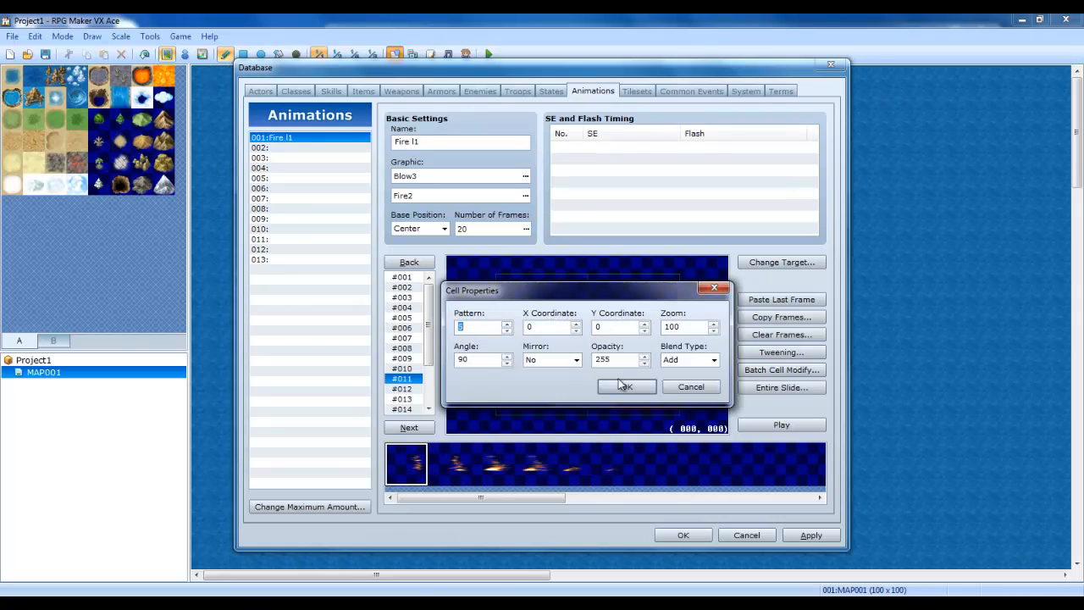
left_click(623, 386)
left_click_drag(642, 359, 598, 350)
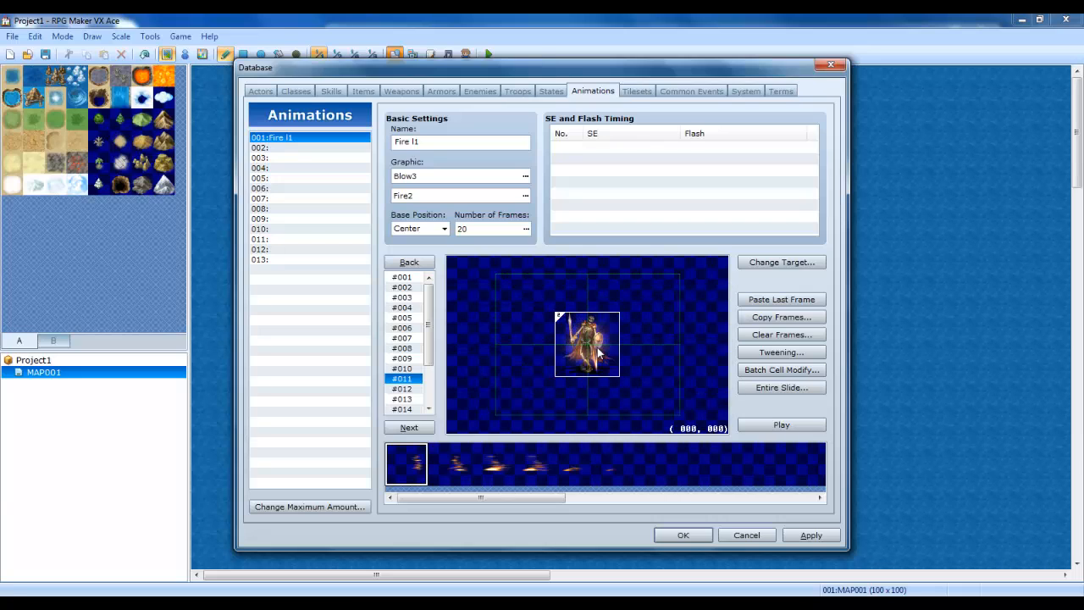
In frame #012, advance the fire cell to its next pattern and the blow cell to pattern 6, with the fire cell recentered on the target.
left_click(402, 389)
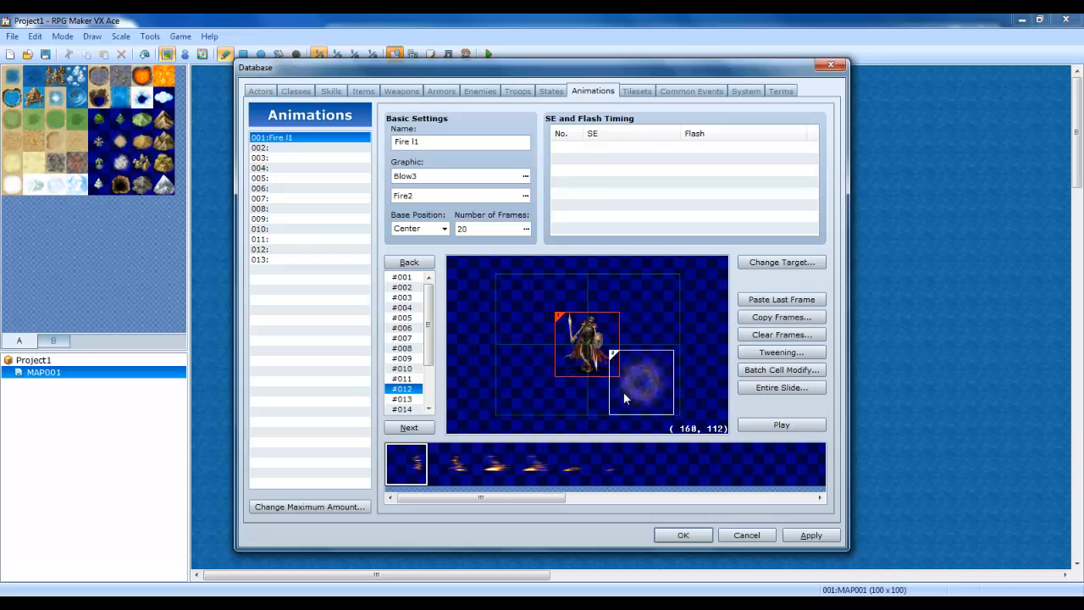
double_click(624, 392)
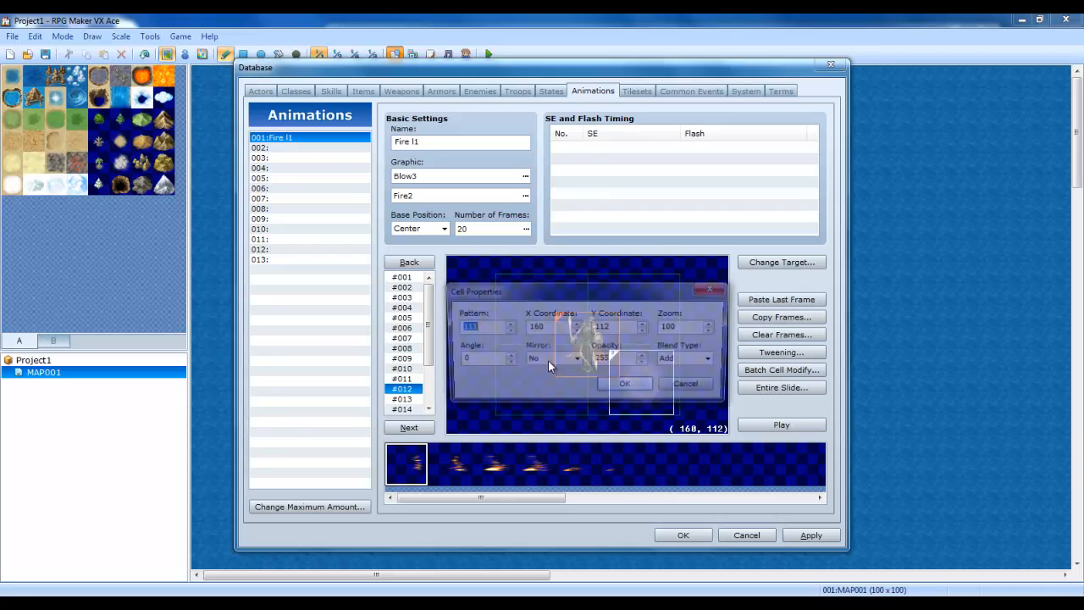
left_click(642, 388)
left_click_drag(655, 387, 672, 362)
double_click(672, 361)
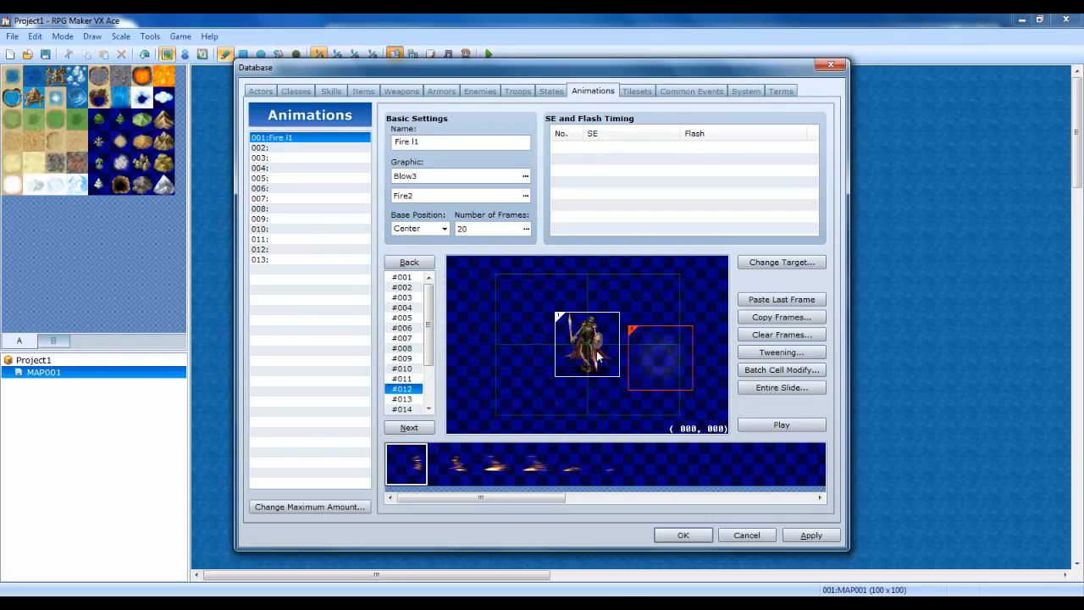
left_click(627, 386)
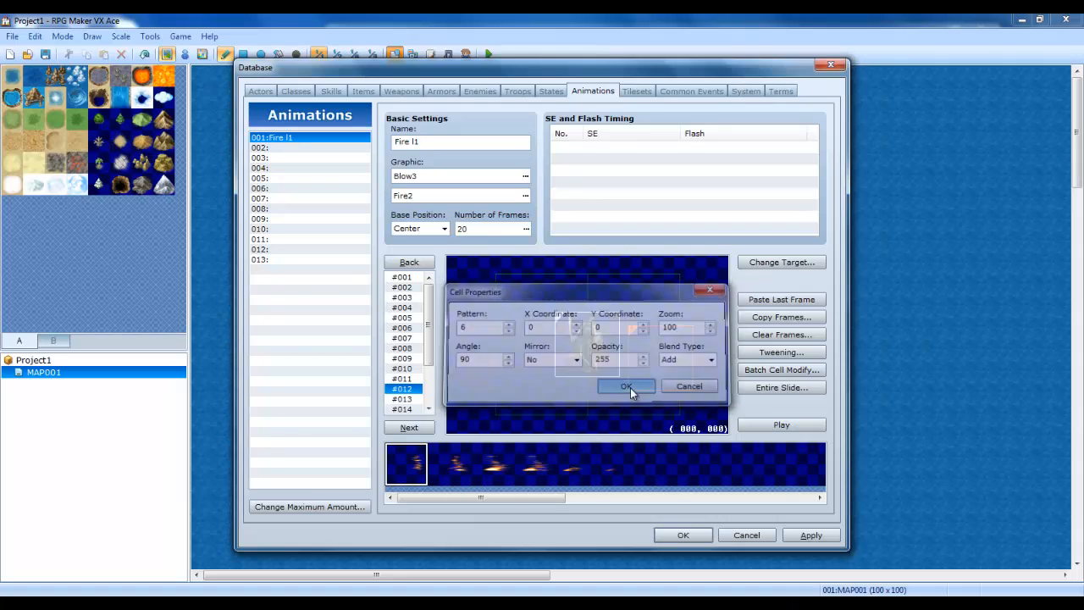
left_click_drag(661, 360, 586, 347)
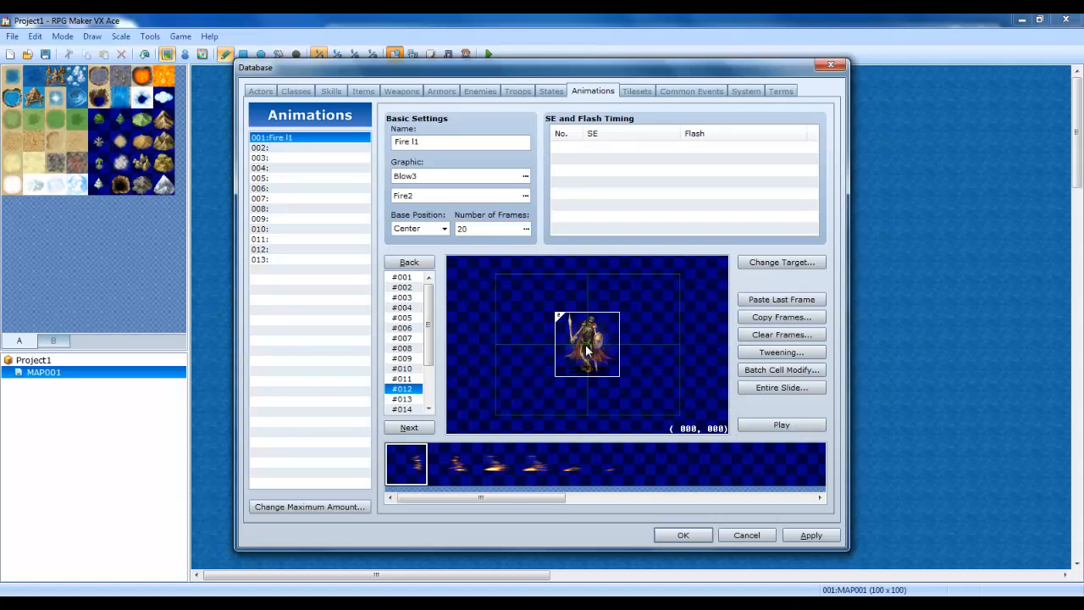
Reduce the animation's number of frames to 12 and play it back.
left_click(526, 229)
type("12")
left_click(540, 226)
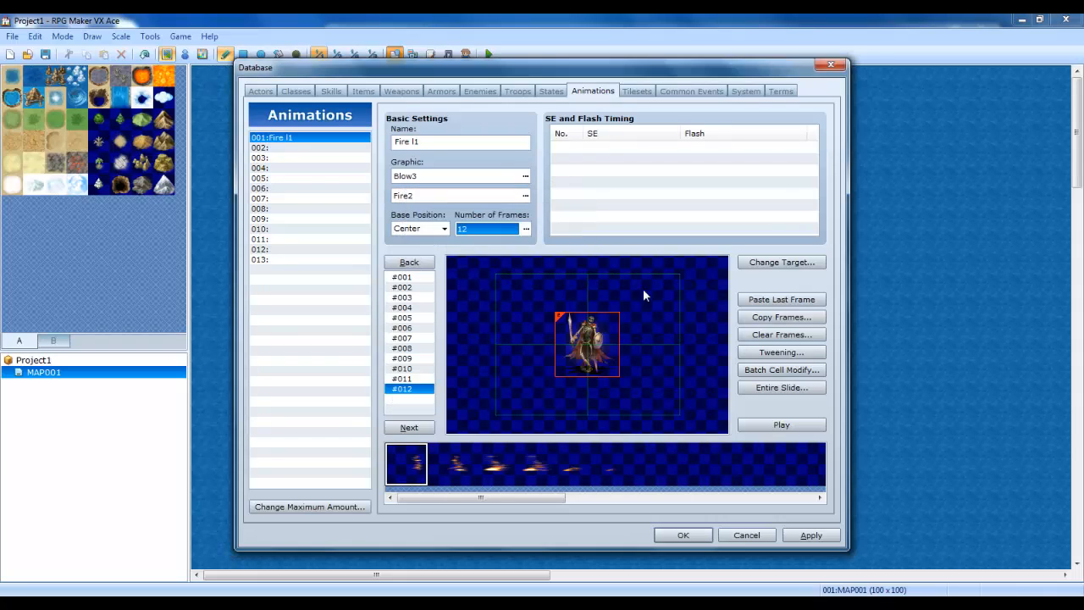
left_click(785, 426)
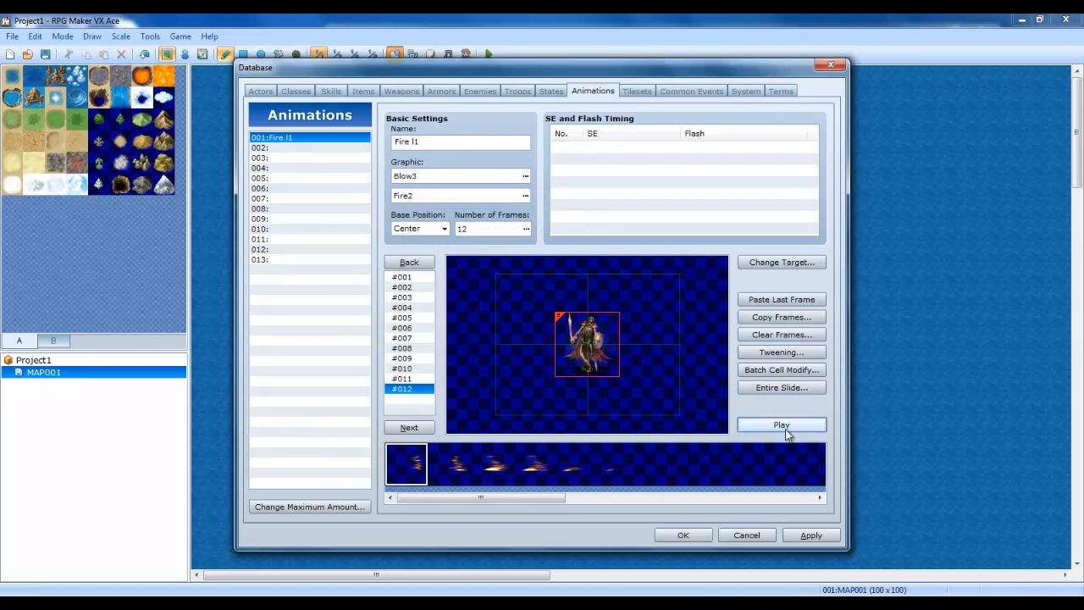
left_click(786, 428)
left_click(658, 157)
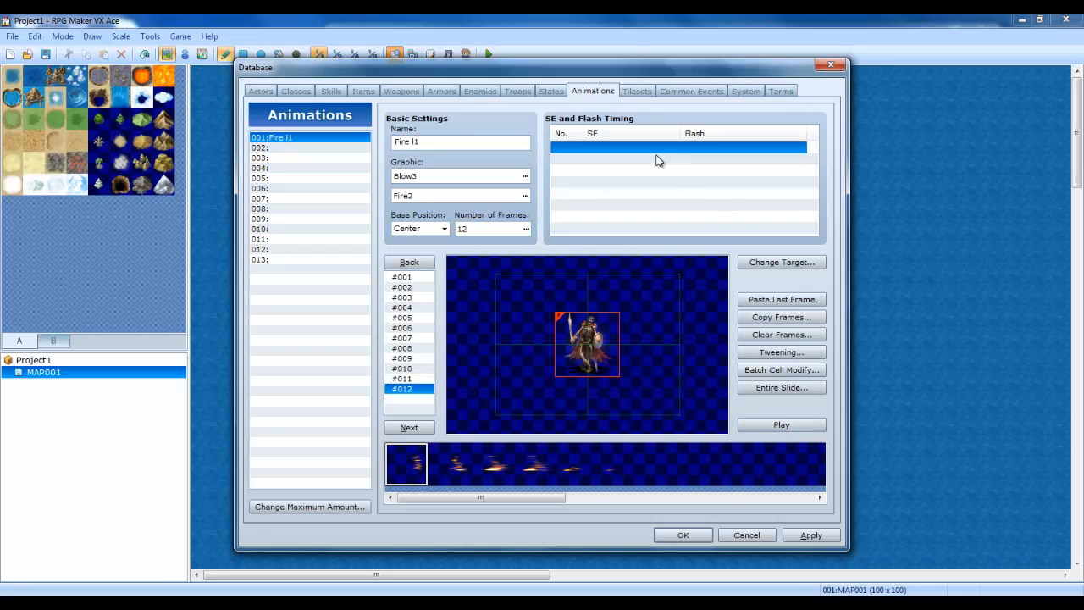
double_click(657, 159)
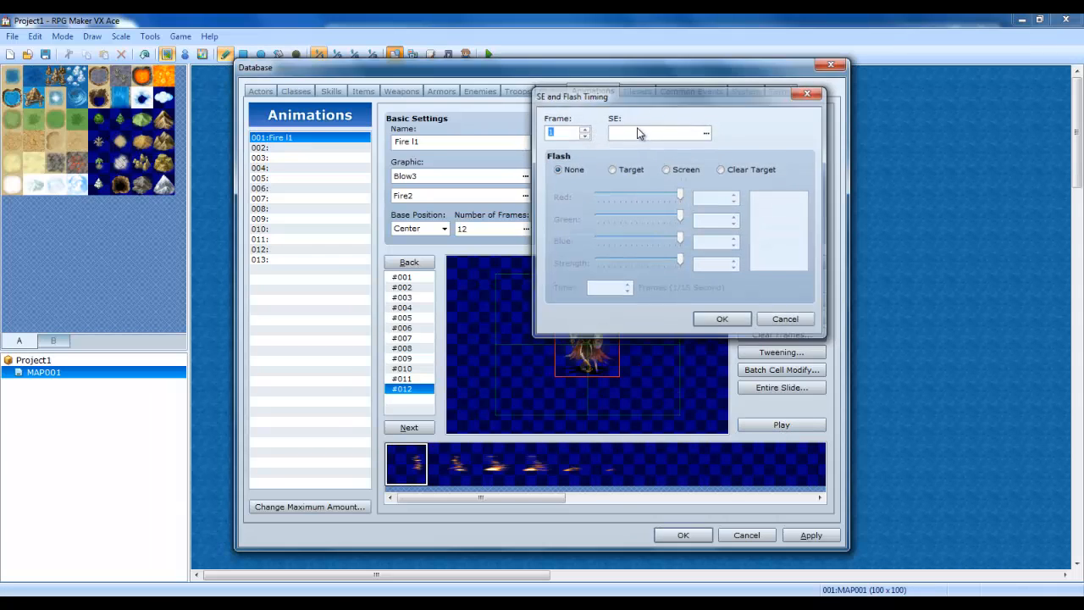
key("Escape")
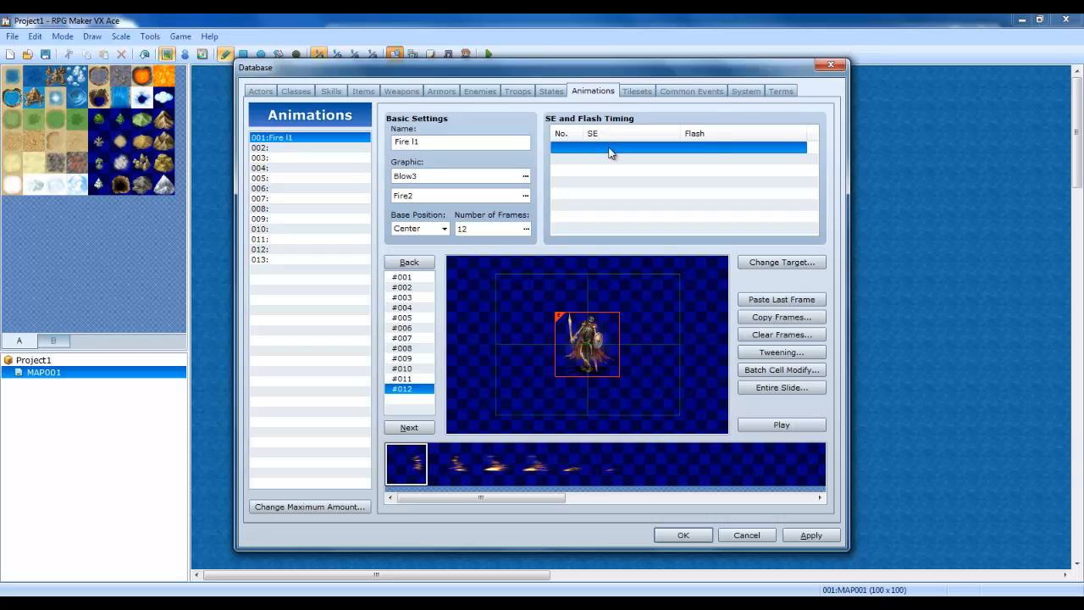
Start a new SE and flash timing entry for frame 1 with the Bow4 sound effect.
double_click(610, 152)
left_click(698, 136)
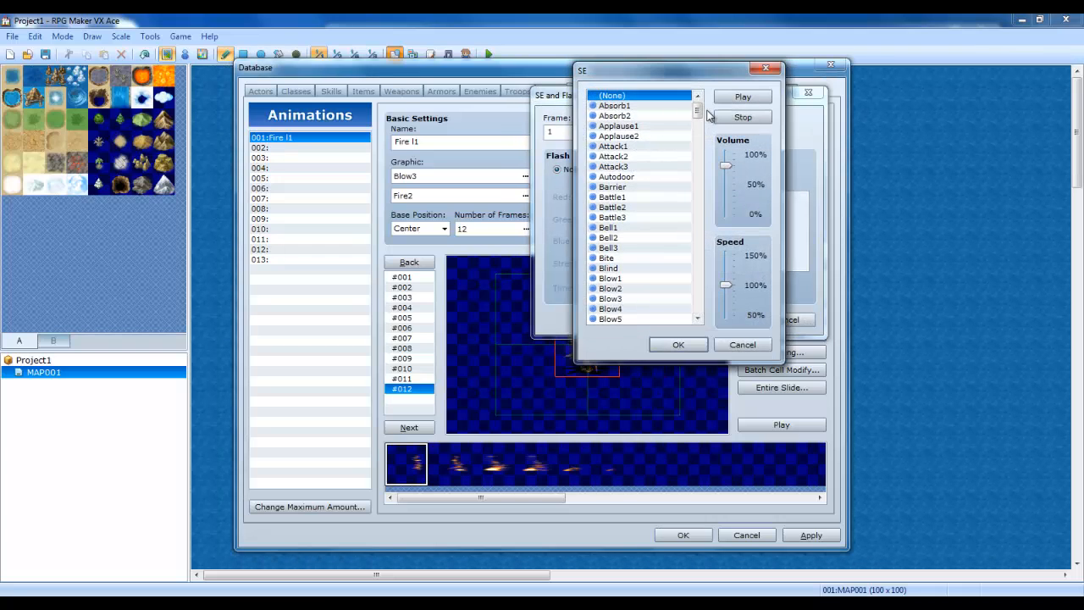
left_click_drag(712, 85, 878, 90)
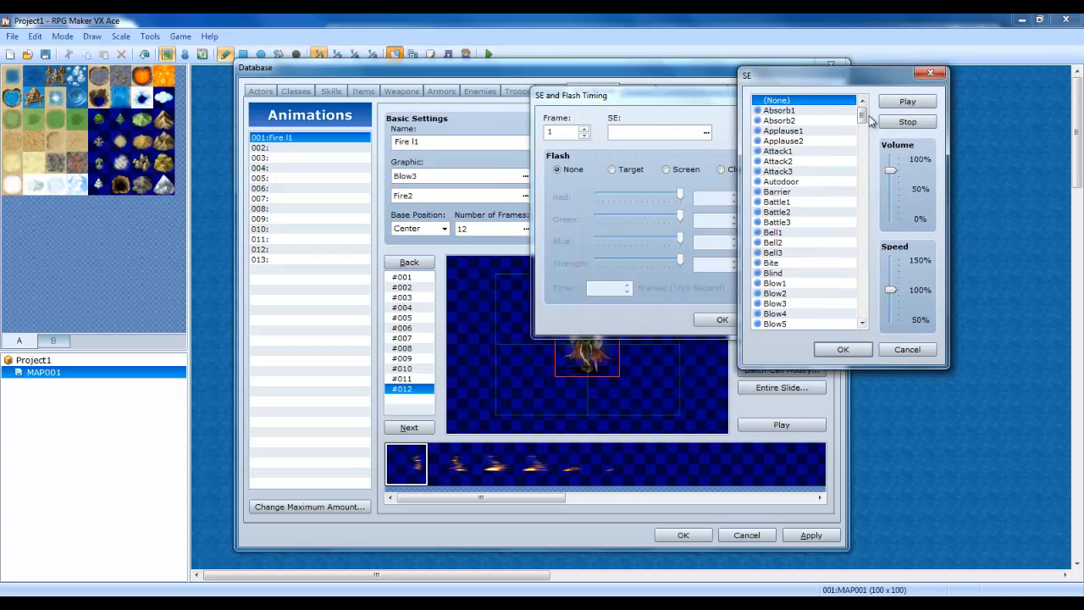
left_click_drag(862, 113, 864, 138)
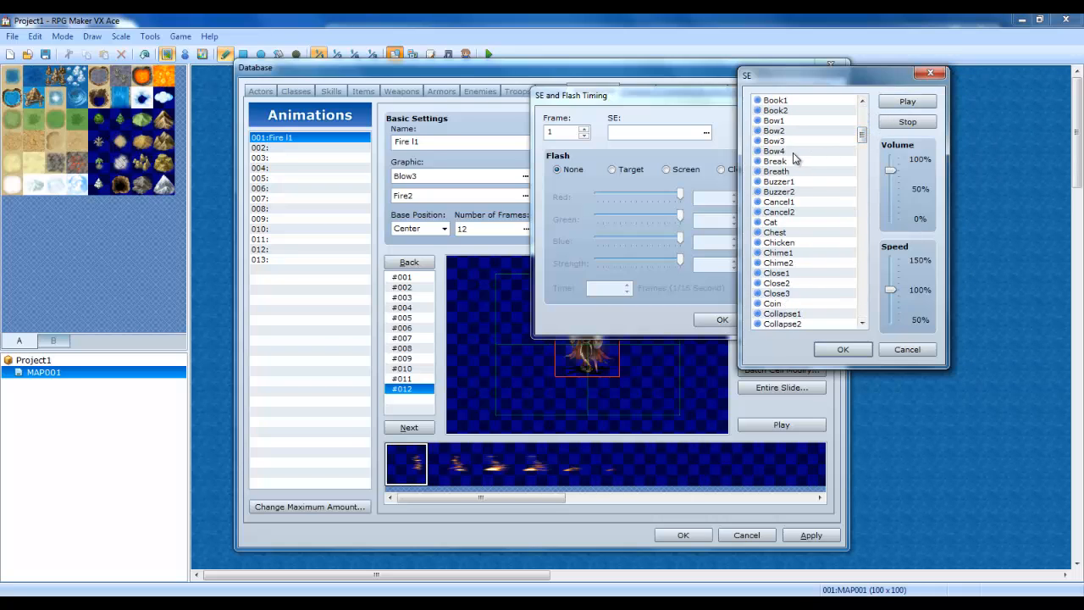
left_click(793, 153)
left_click(830, 347)
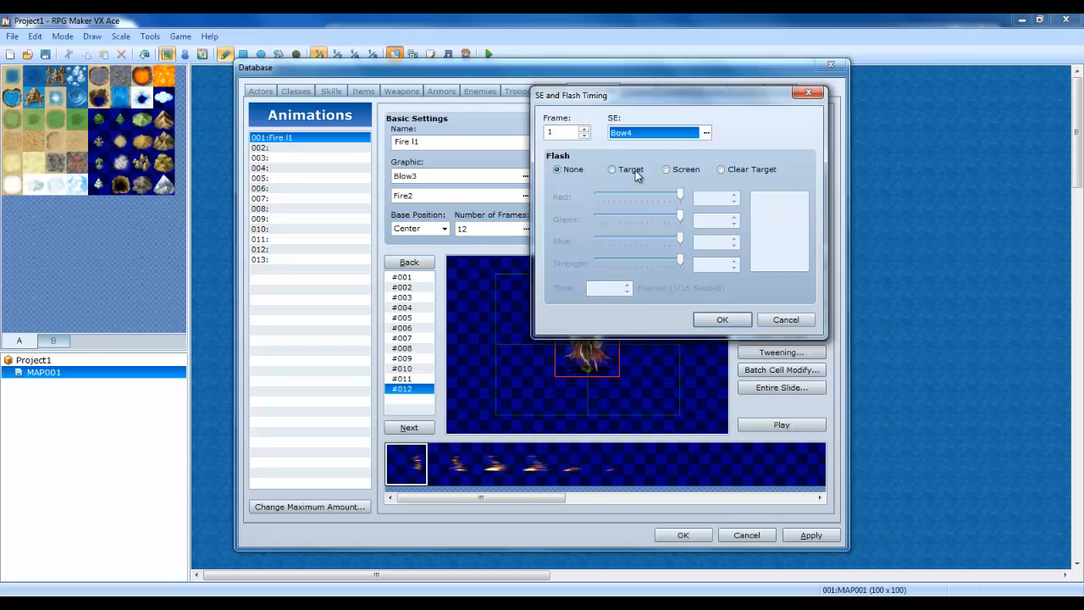
Give the frame 1 timing an orange target flash with red 204, green 102, blue 0 and a time of 10 frames.
left_click(631, 169)
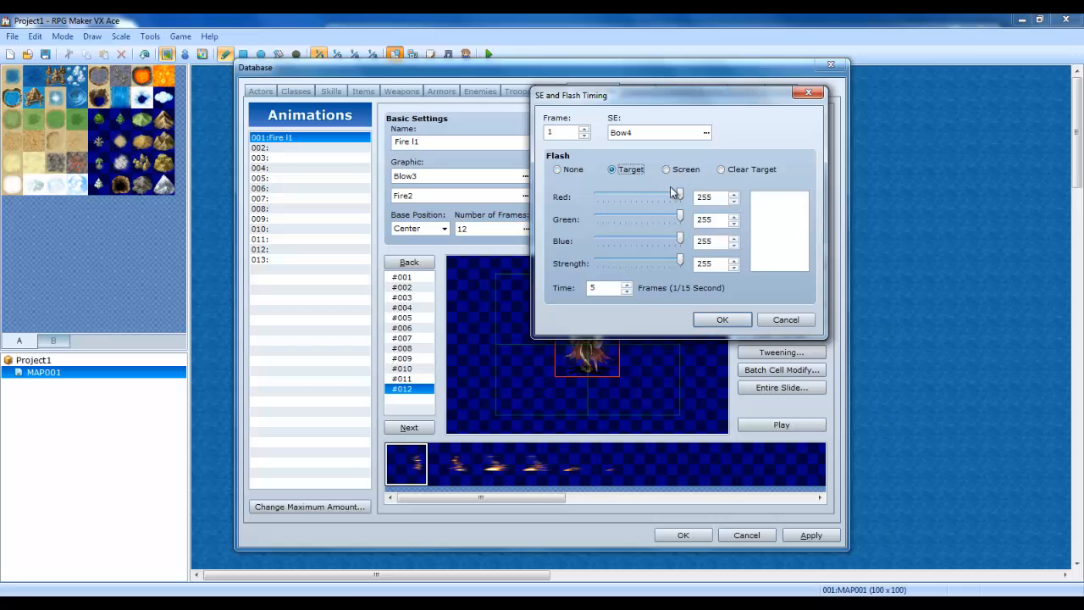
left_click_drag(678, 222, 542, 222)
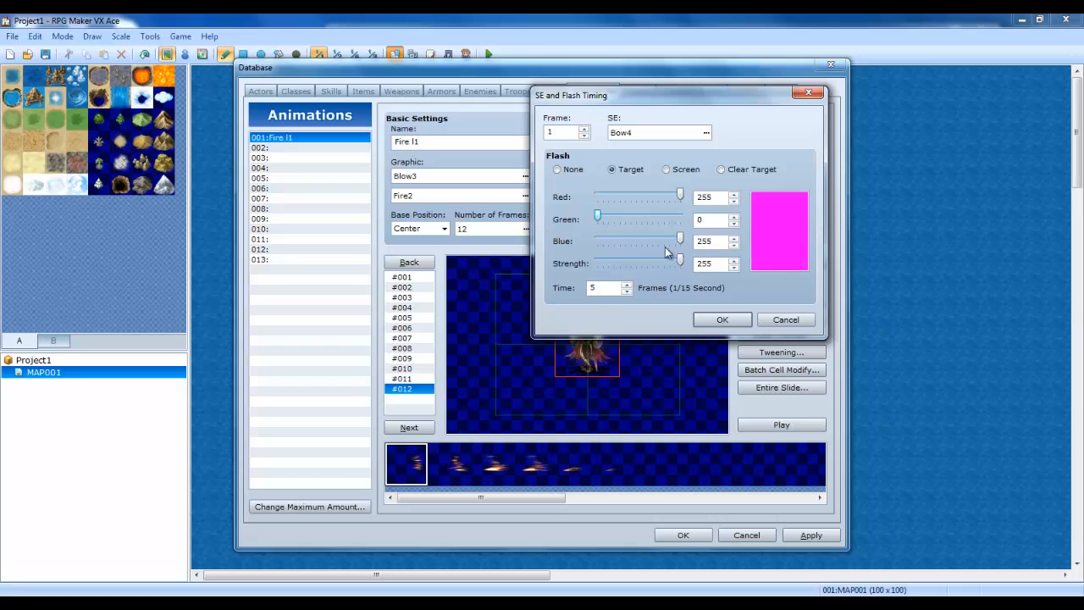
left_click_drag(647, 242, 636, 241)
left_click_drag(664, 198, 658, 196)
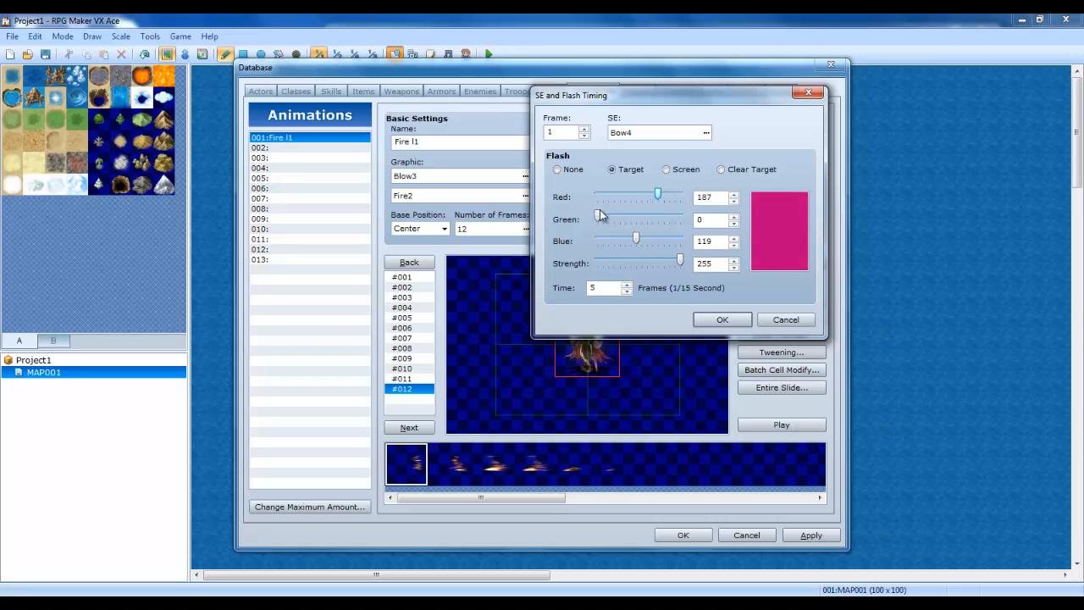
left_click_drag(599, 219, 589, 241)
left_click_drag(650, 220, 640, 220)
left_click(675, 196)
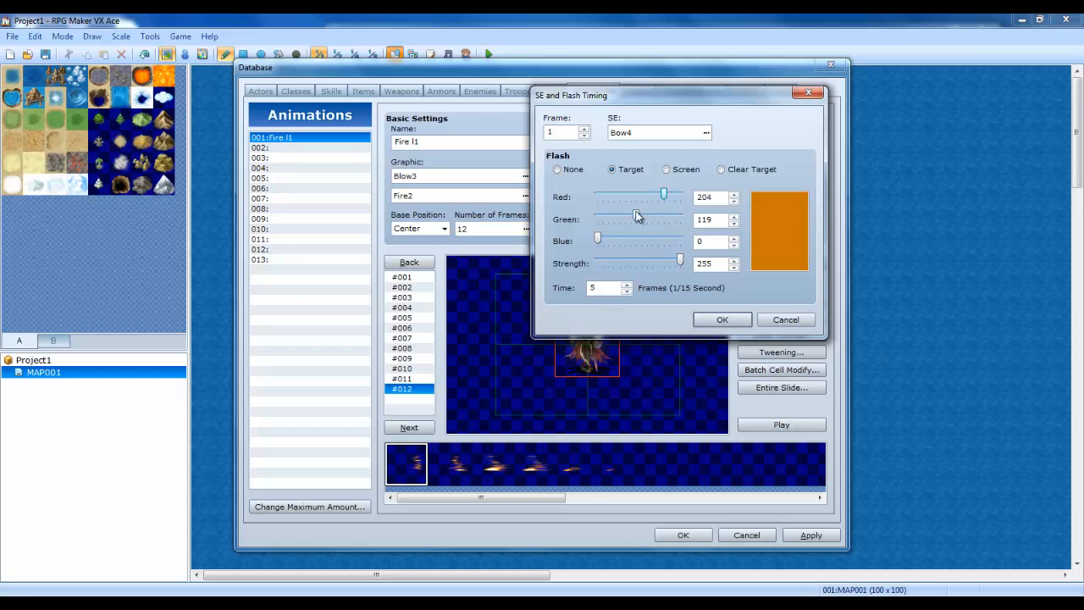
mouse_move(637, 217)
left_mouse_down()
mouse_move(608, 213)
mouse_move(630, 218)
left_mouse_up()
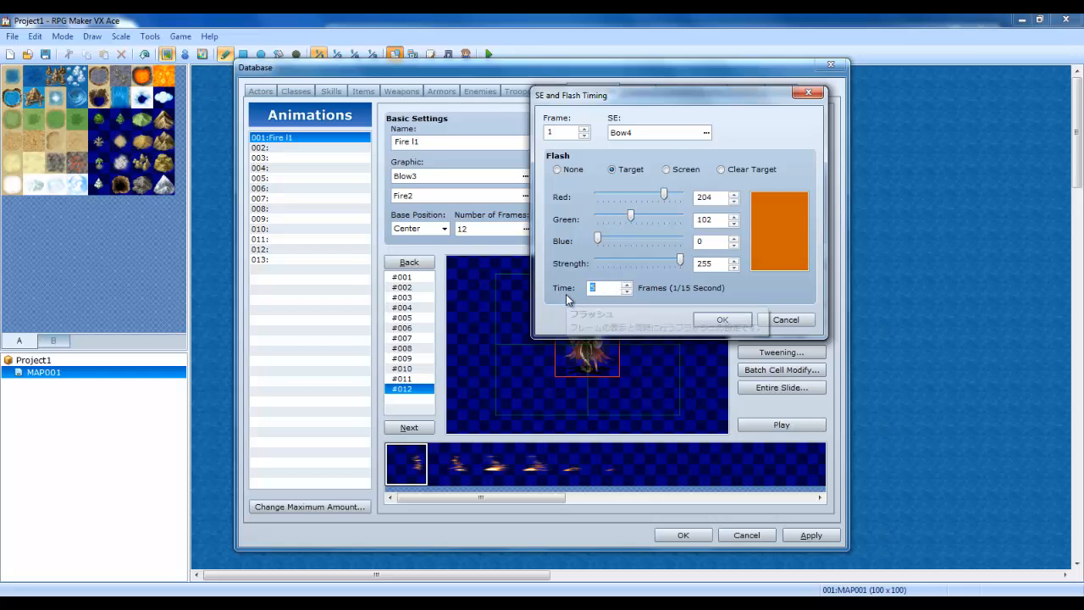
type("0")
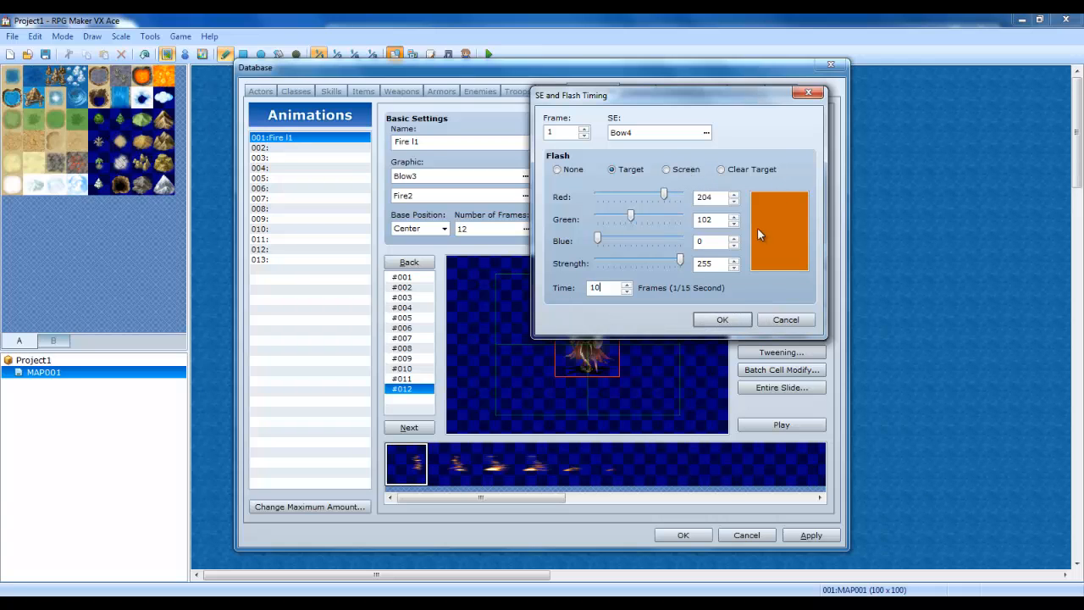
left_click(721, 319)
Start a second timing entry for frame 4, audition the fire sound effects and choose Fire1.
left_click_drag(636, 102, 799, 120)
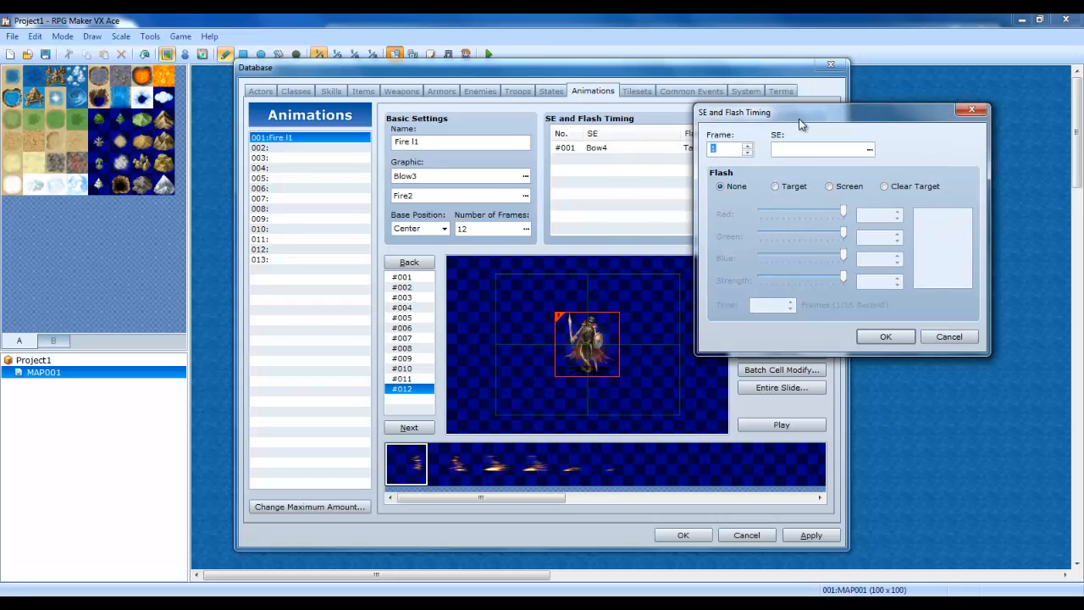
left_click(870, 150)
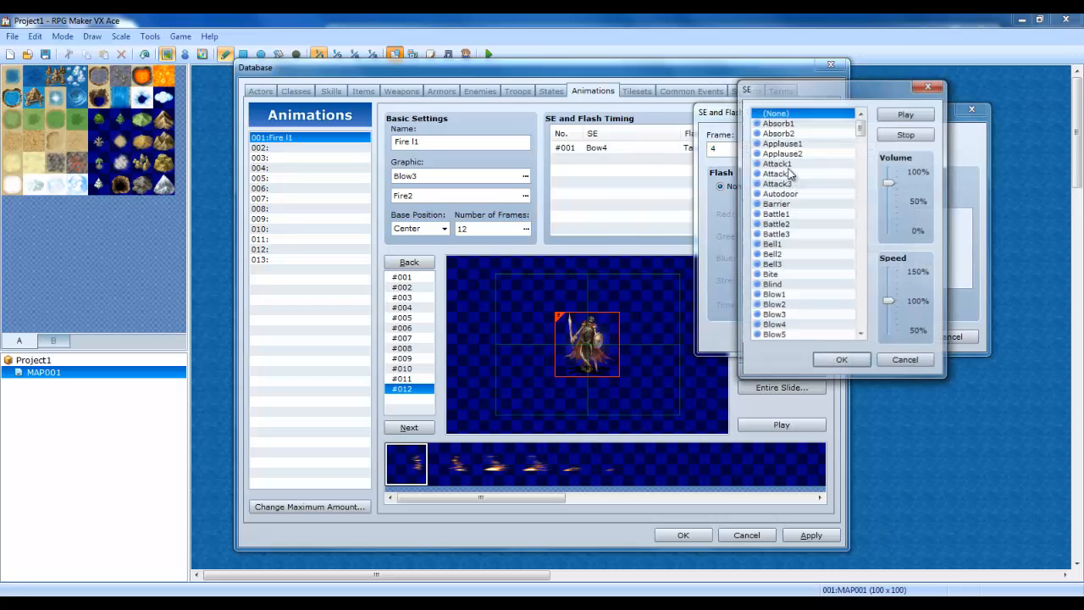
left_click_drag(860, 127, 877, 214)
left_click(800, 144)
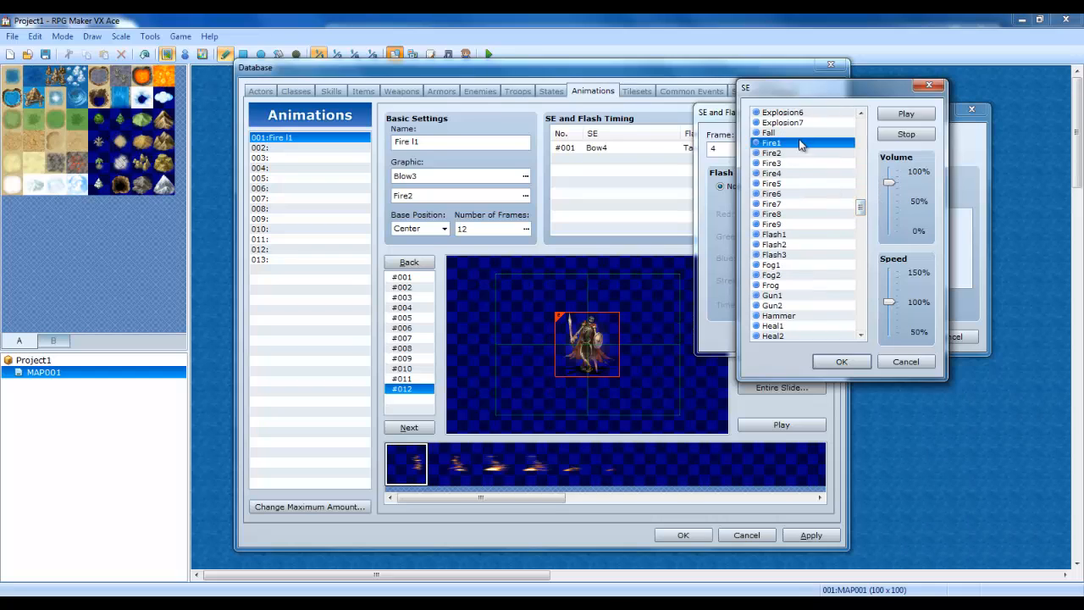
left_click(800, 154)
left_click(805, 163)
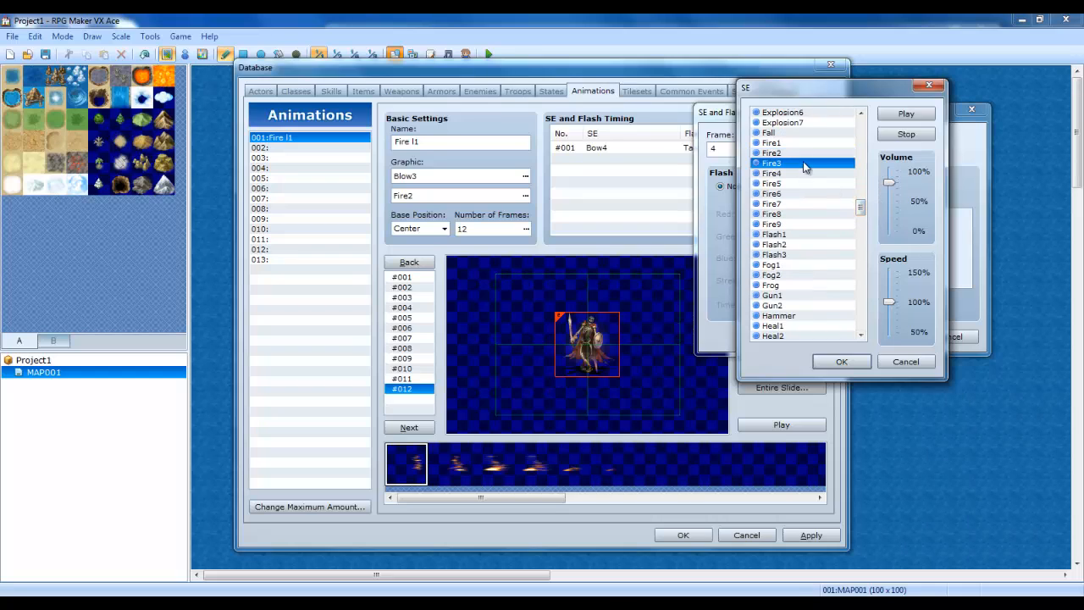
left_click(797, 174)
left_click(789, 133)
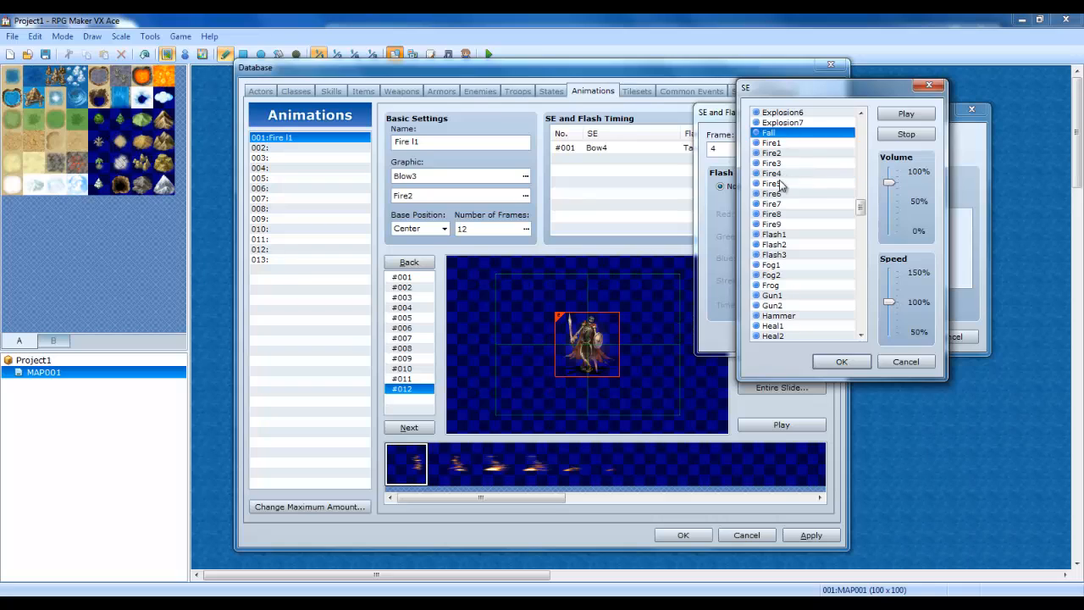
left_click(781, 184)
left_click(791, 194)
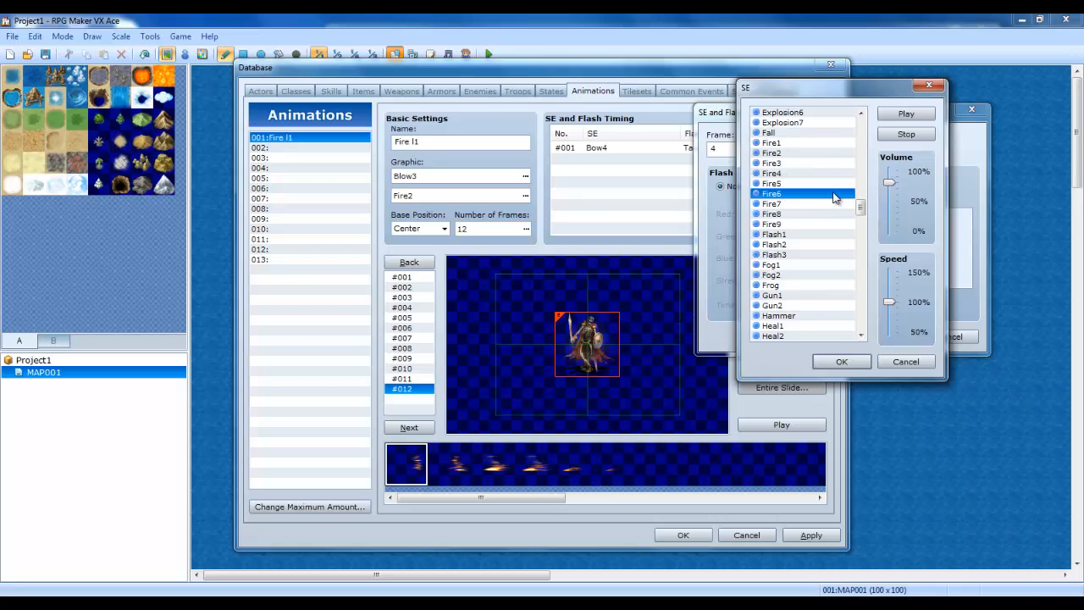
left_click(802, 143)
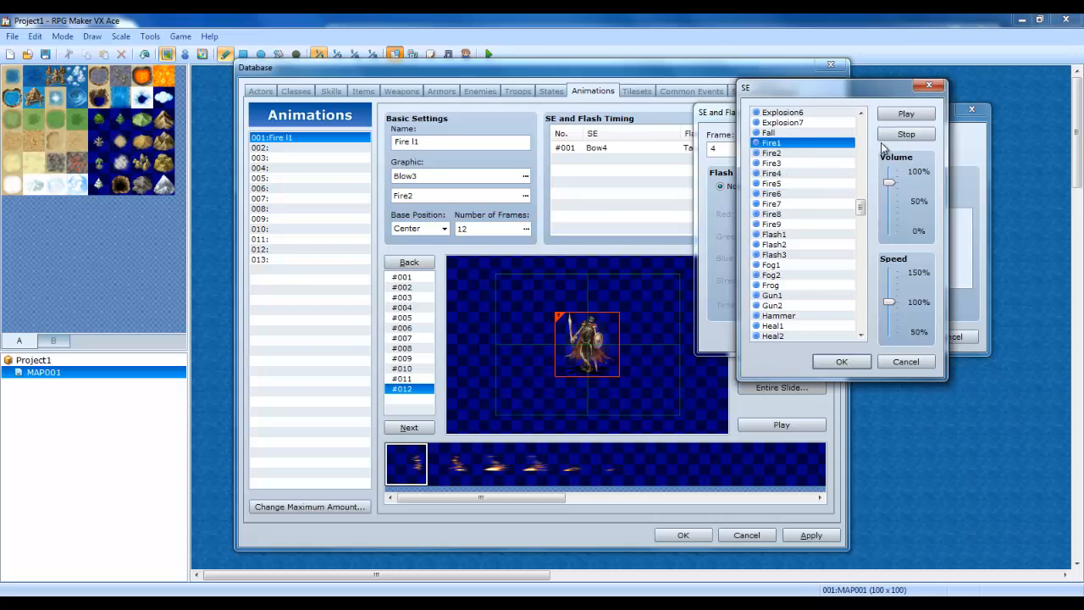
Raise the Fire1 sound's speed to about 130% for the frame 4 timing, and preview the animation.
left_click_drag(889, 305, 892, 299)
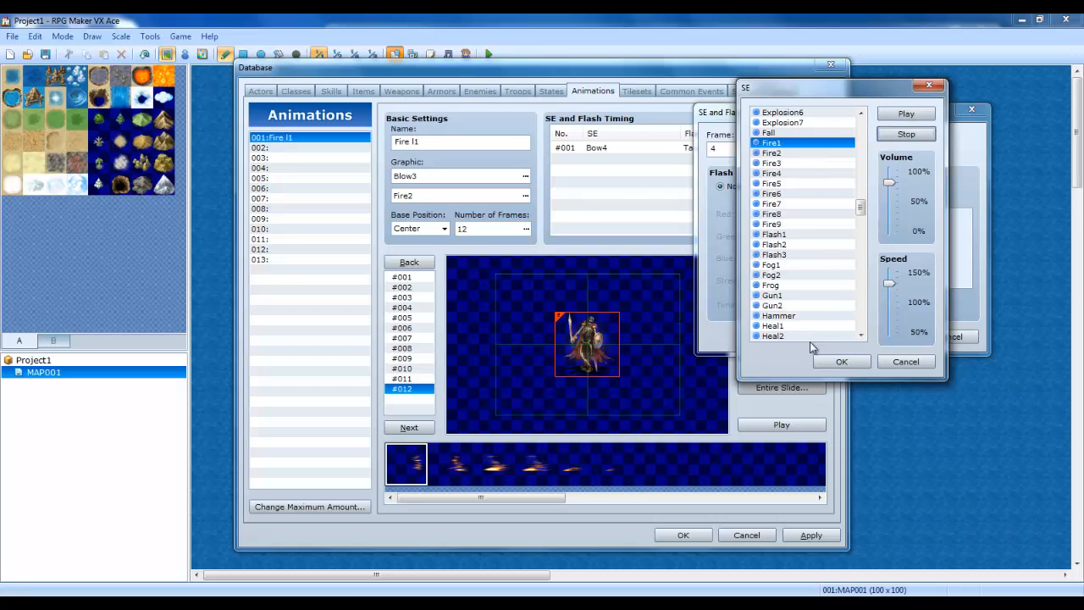
left_click(841, 362)
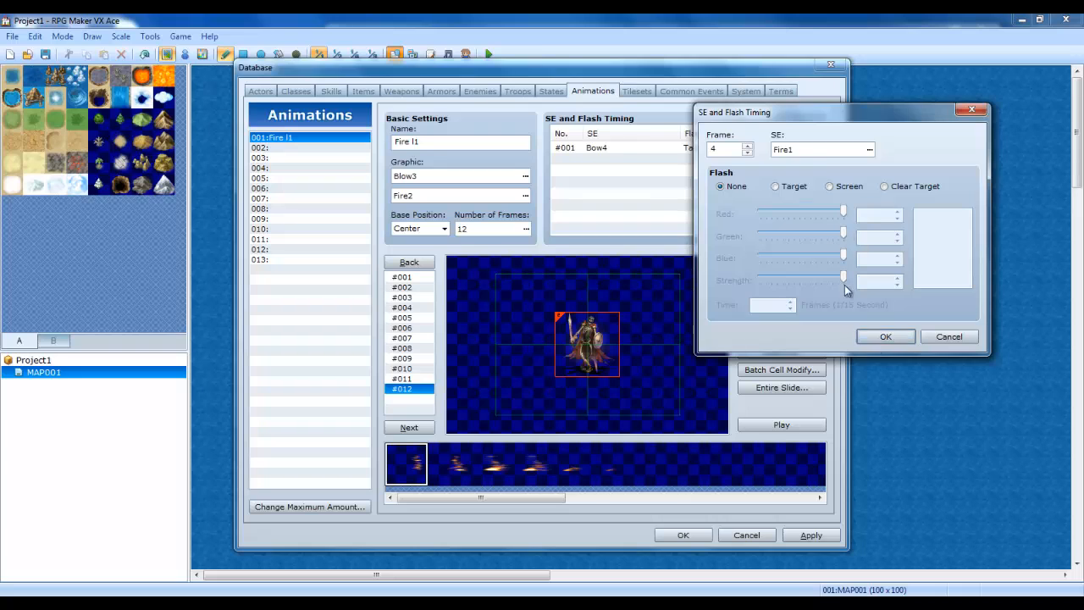
left_click(885, 337)
left_click(808, 428)
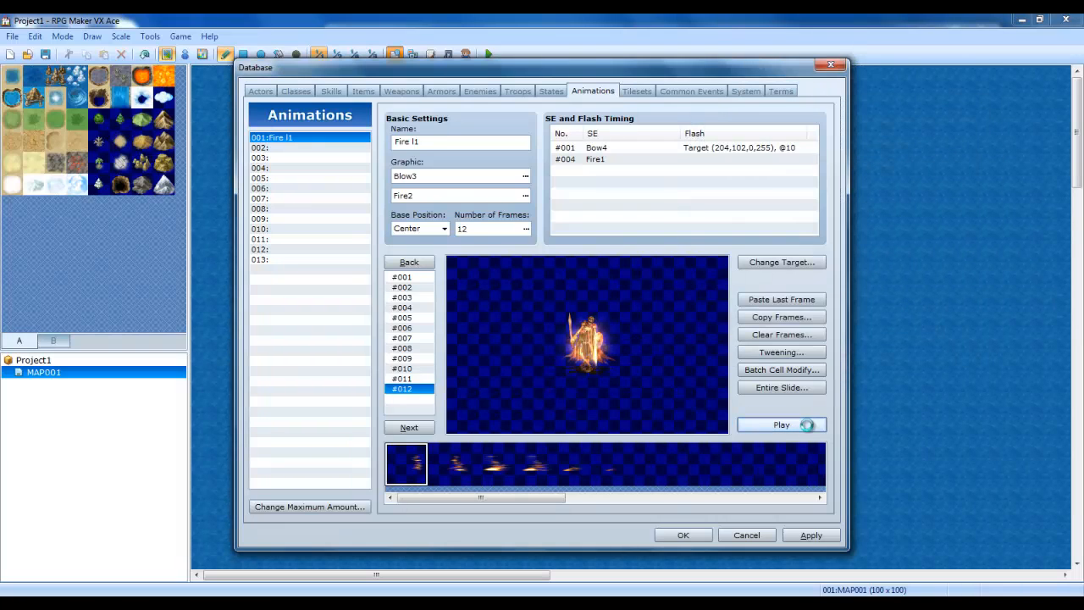
left_click(808, 428)
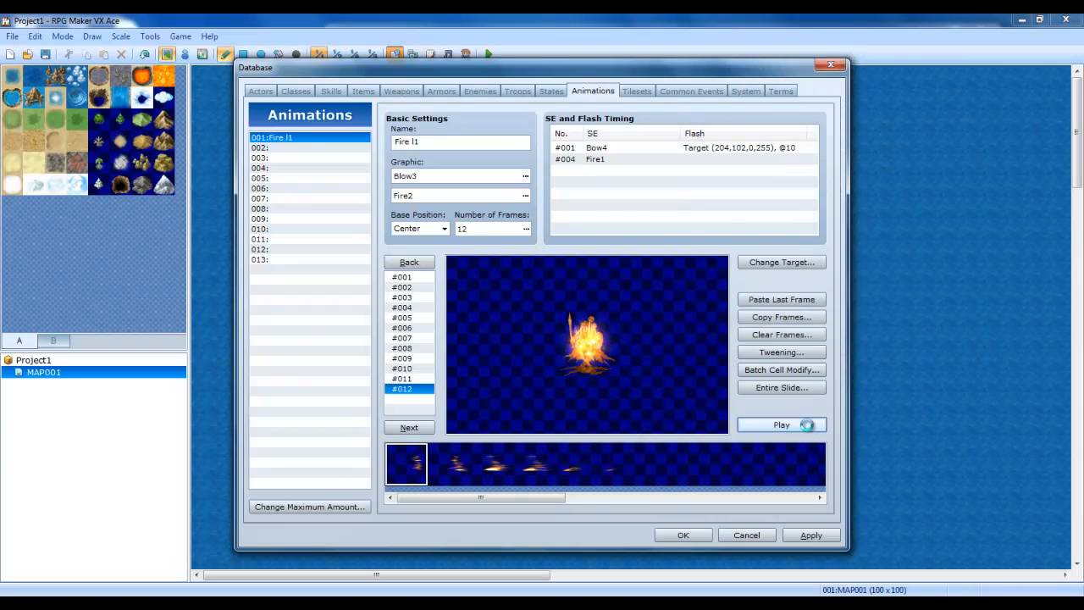
Apply the finished animation, assign 001:Fire l1 as the Fire (Lv1) skill's animation and apply the change.
left_click(783, 540)
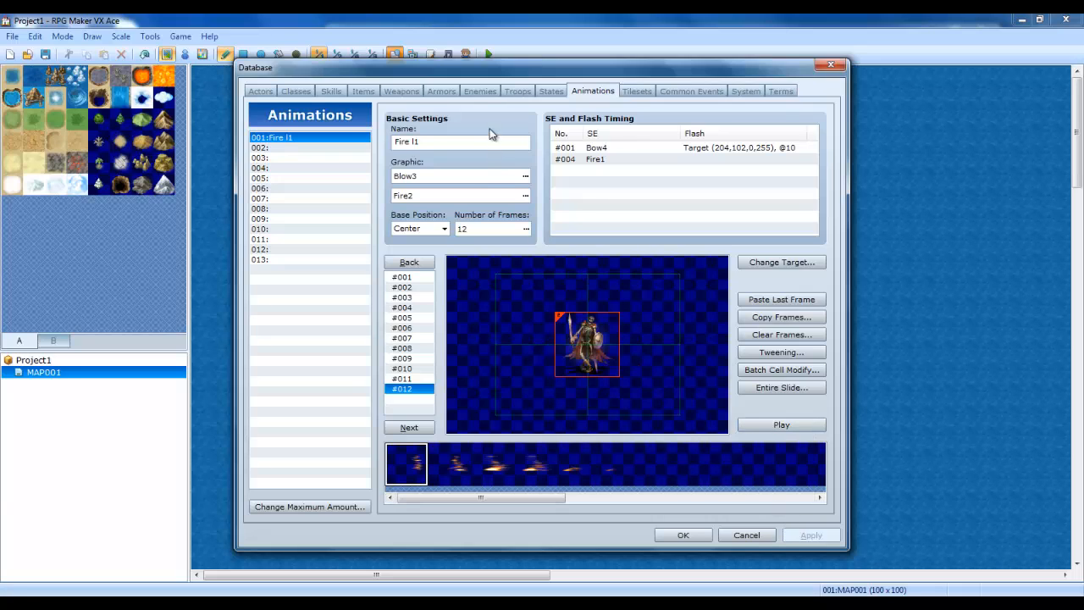
left_click(332, 91)
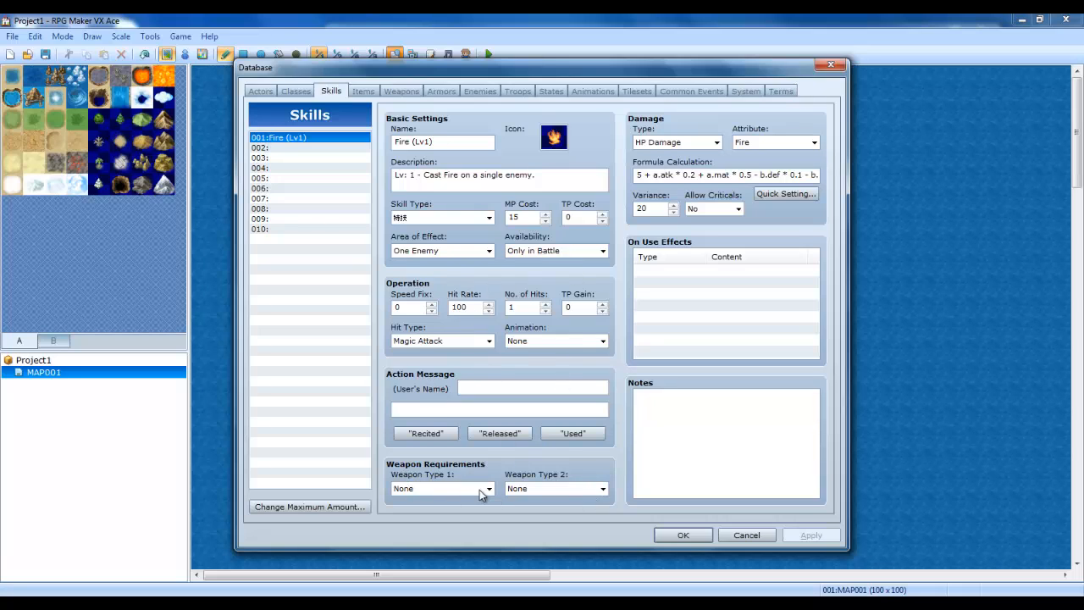
left_click(556, 339)
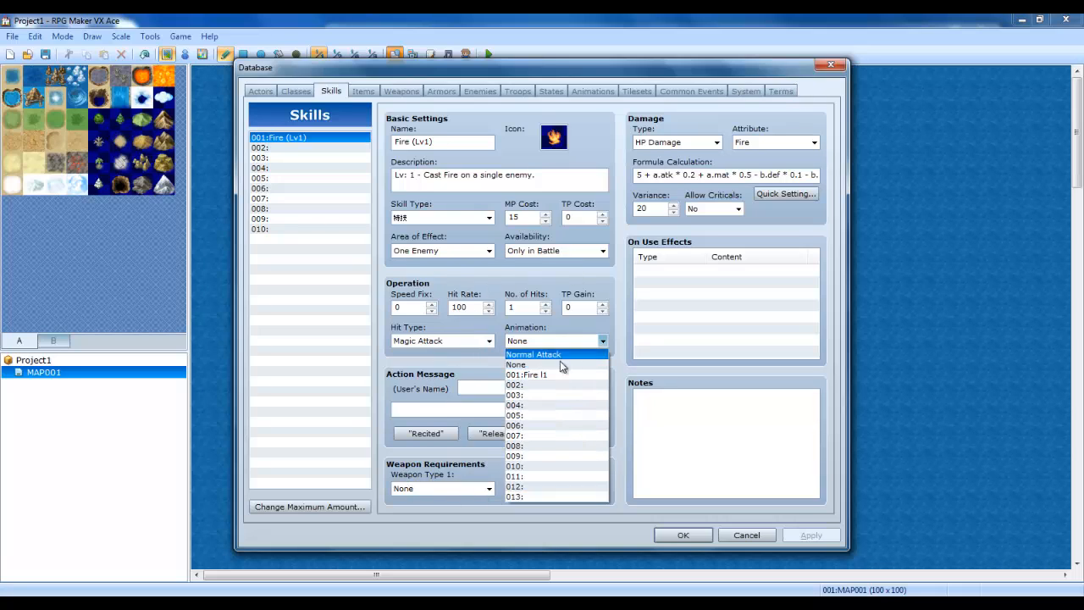
left_click(559, 375)
left_click(811, 534)
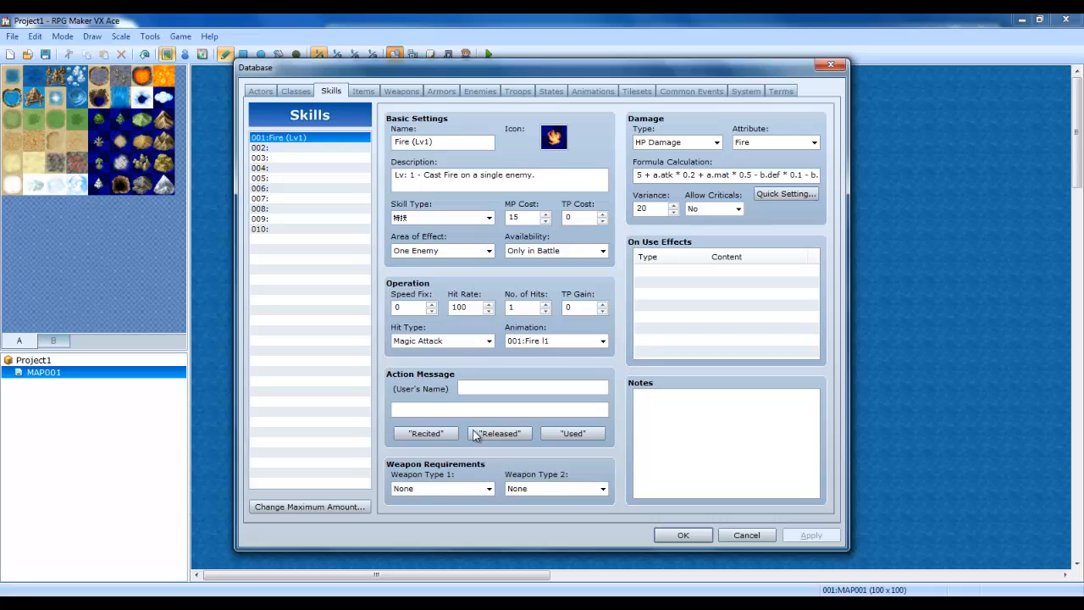
Let the Warrior class acquire the Fire (Lv1) skill at level 1 and apply the change.
left_click(296, 92)
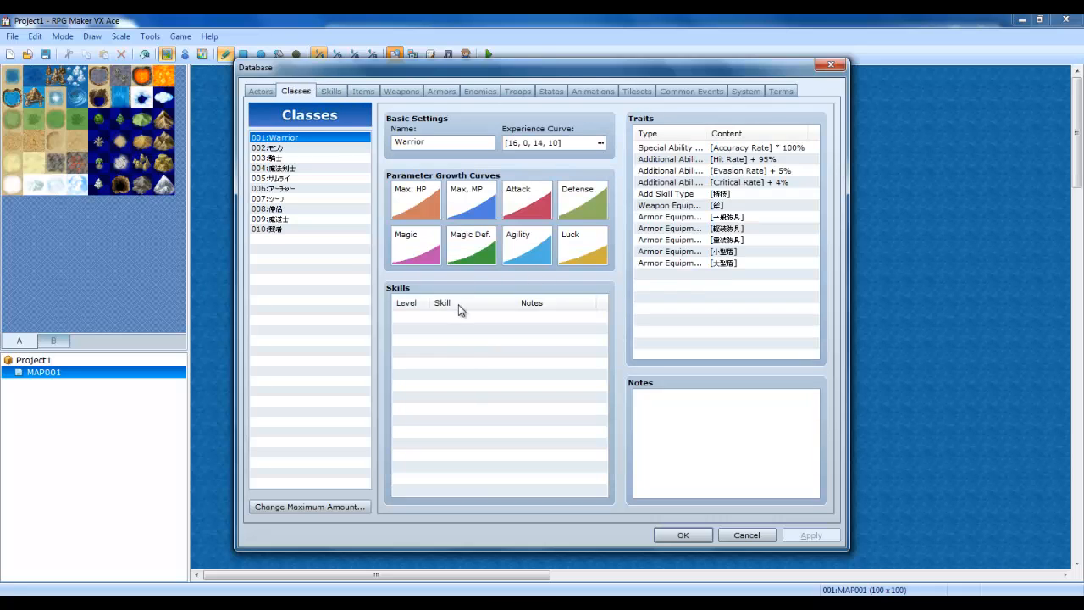
double_click(459, 355)
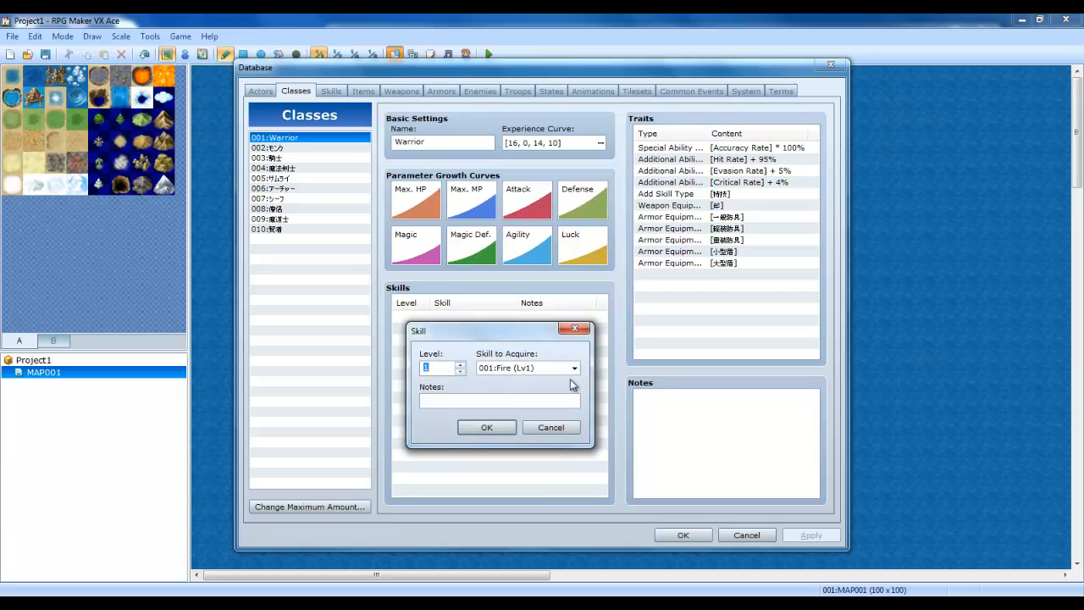
left_click(575, 368)
left_click(508, 379)
left_click(499, 425)
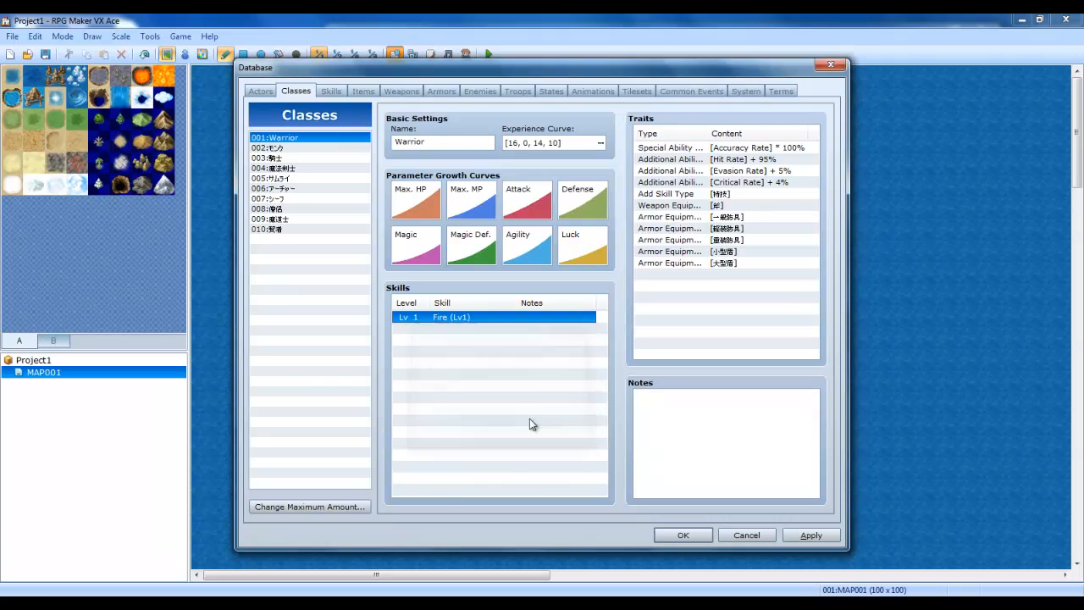
left_click(806, 535)
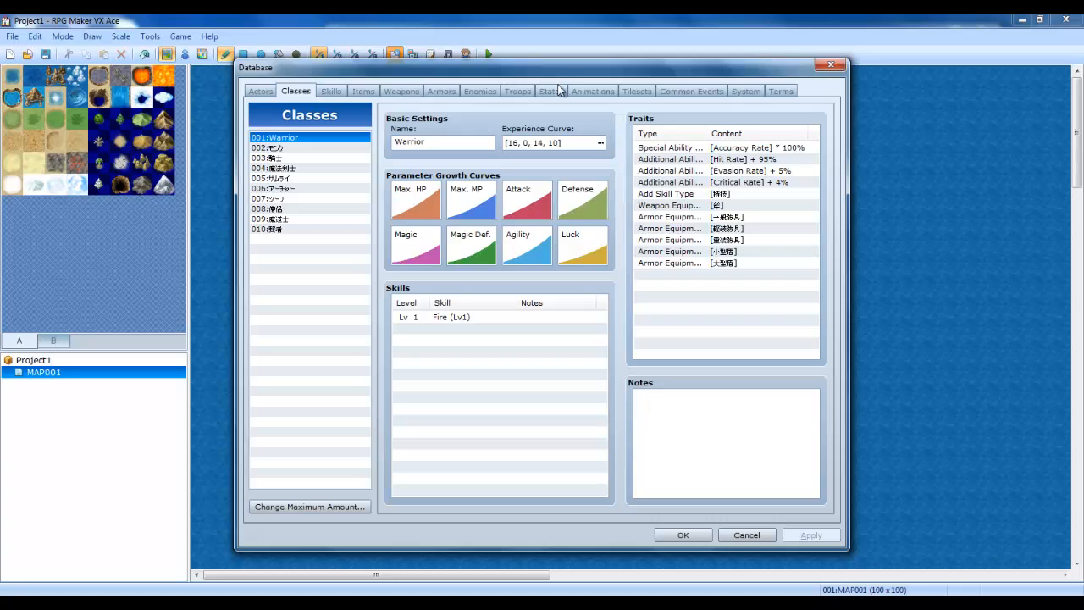
double_click(688, 277)
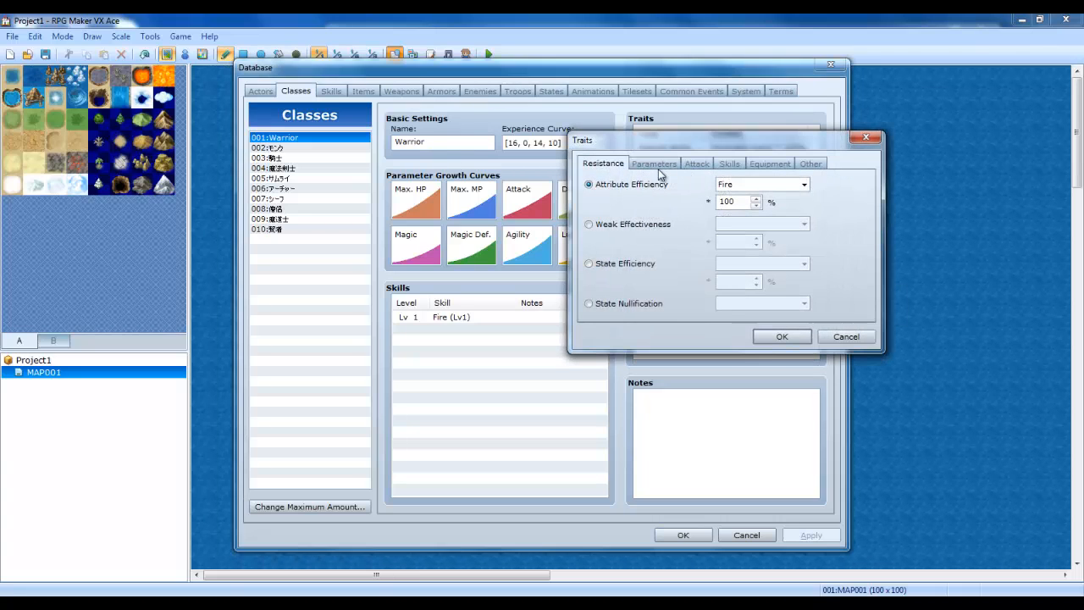
left_click(697, 163)
left_click_drag(722, 146, 823, 172)
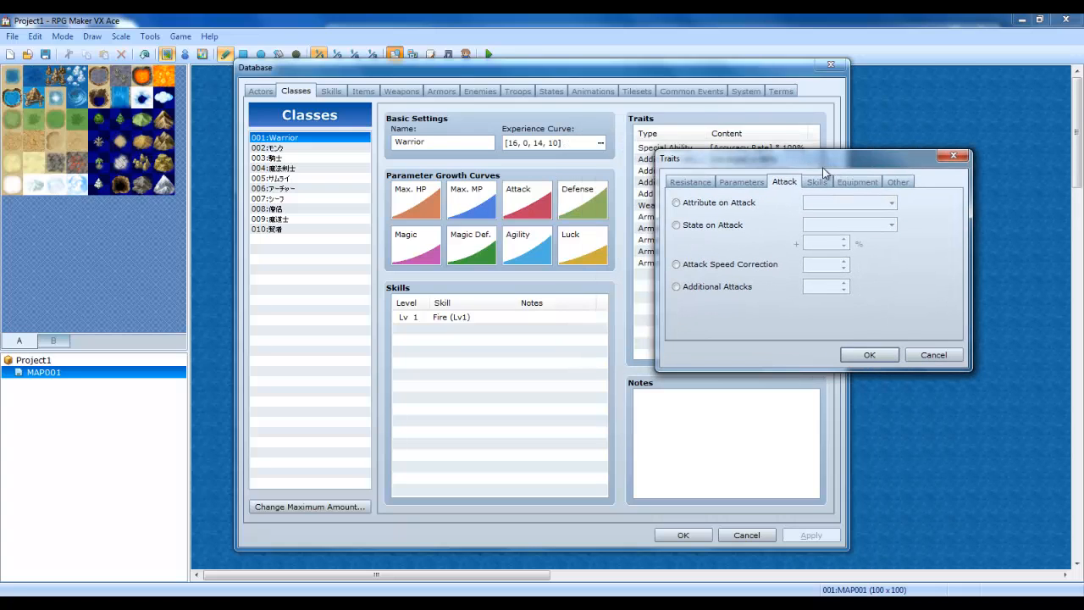
left_click(899, 182)
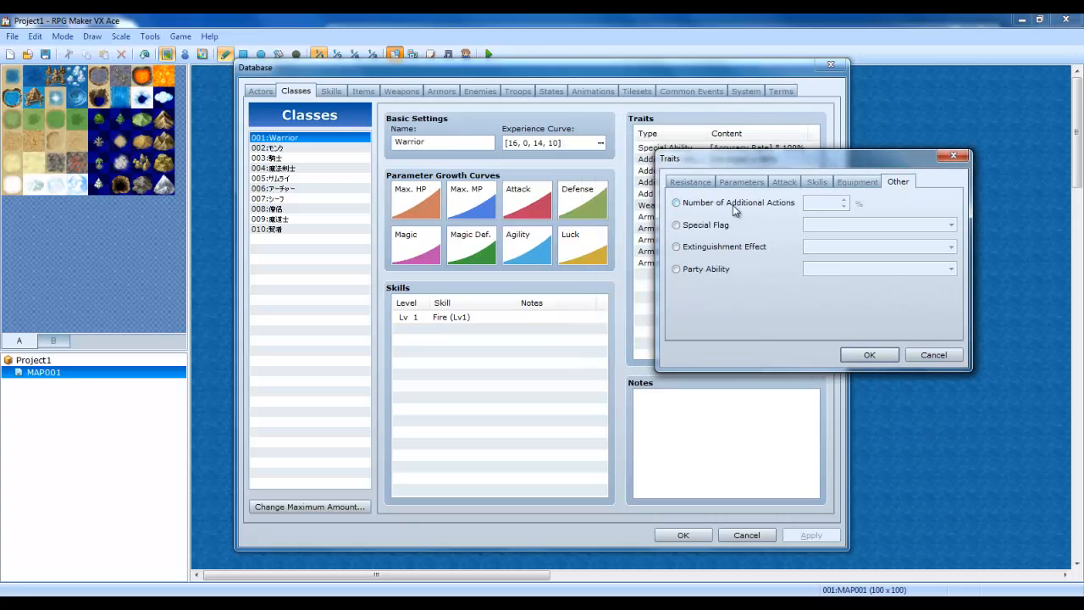
left_click(689, 183)
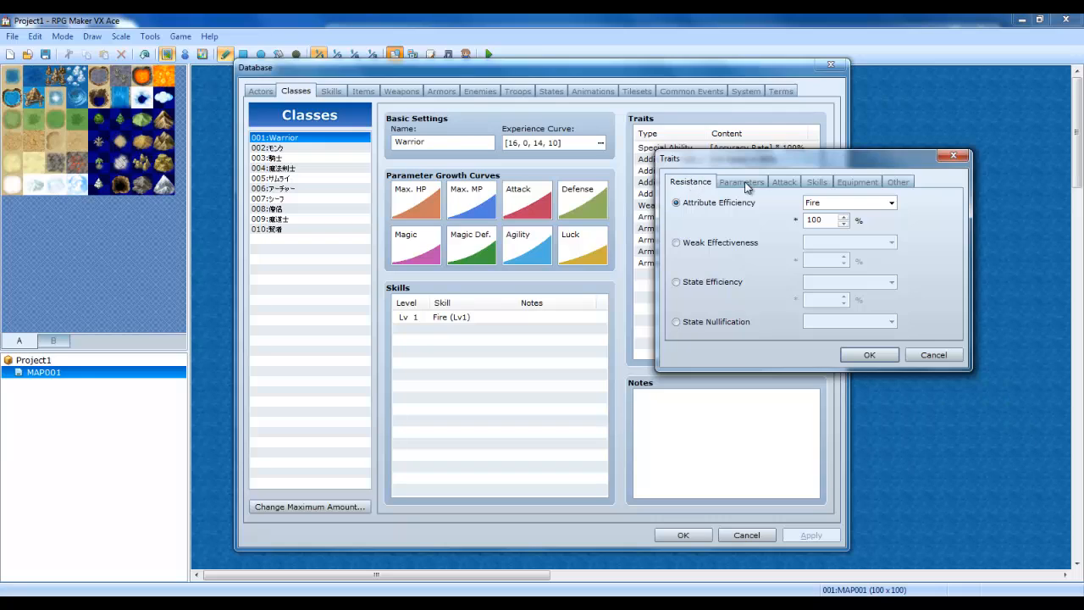
left_click(741, 183)
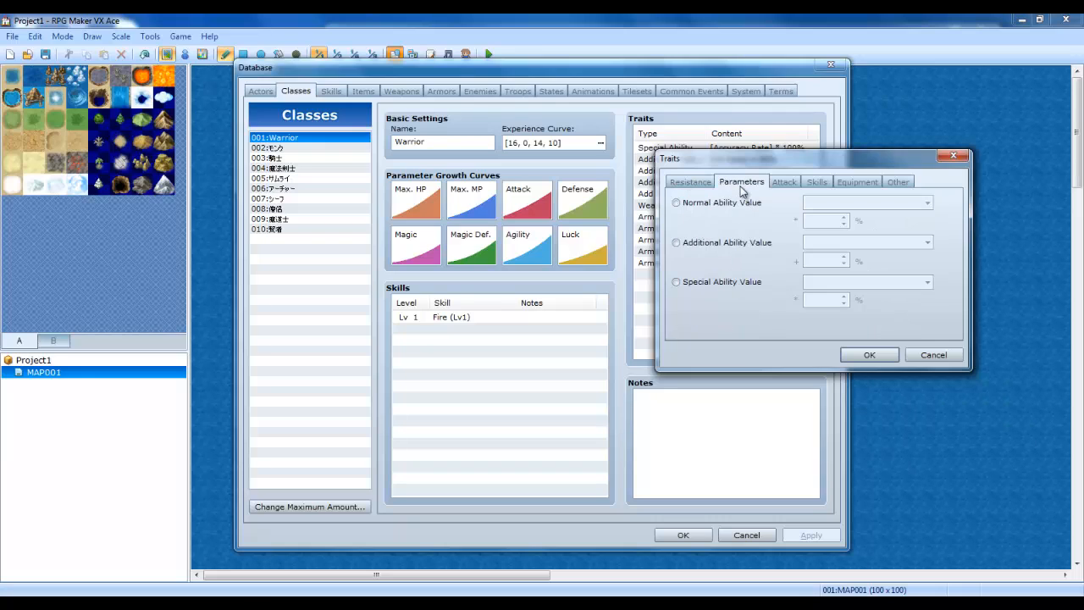
left_click(786, 183)
left_click(817, 183)
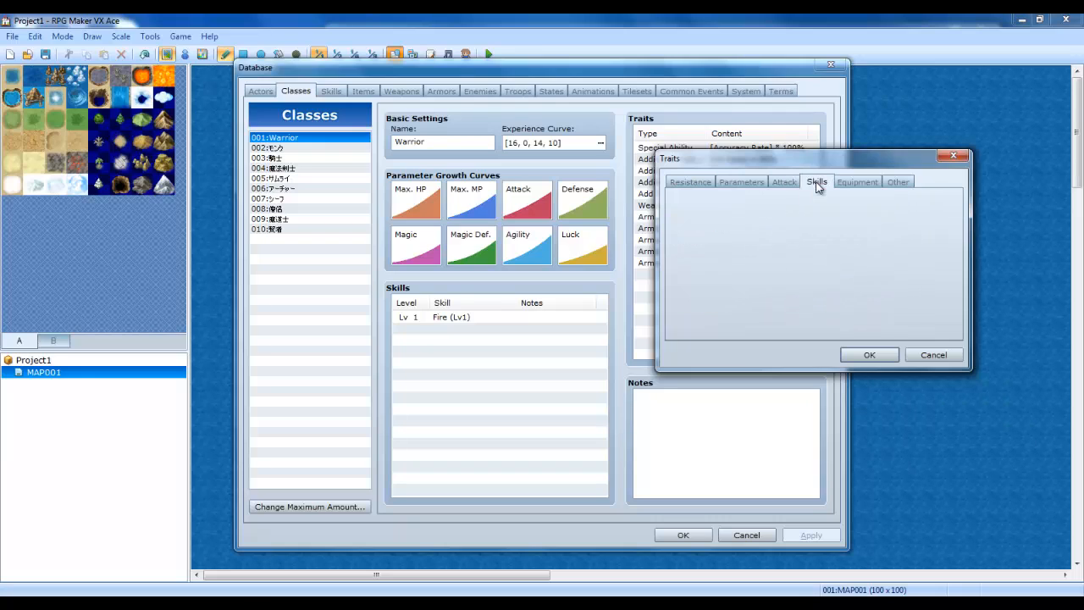
left_click(932, 355)
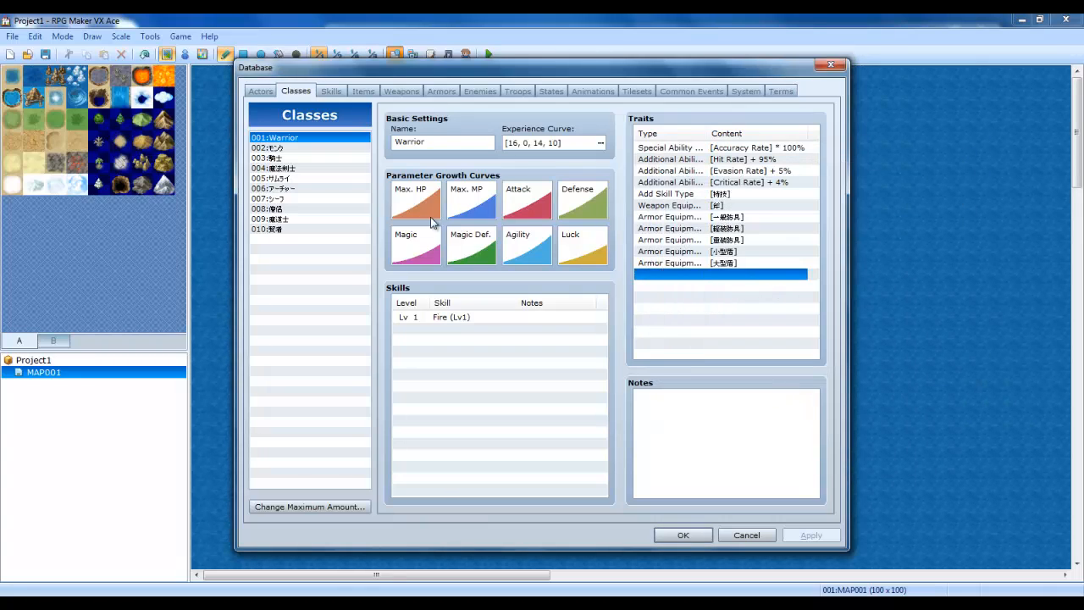
Duplicate the Warrior's Add Skill Type trait, set the copy's skill type to 魔法 and apply the change.
left_click(680, 194)
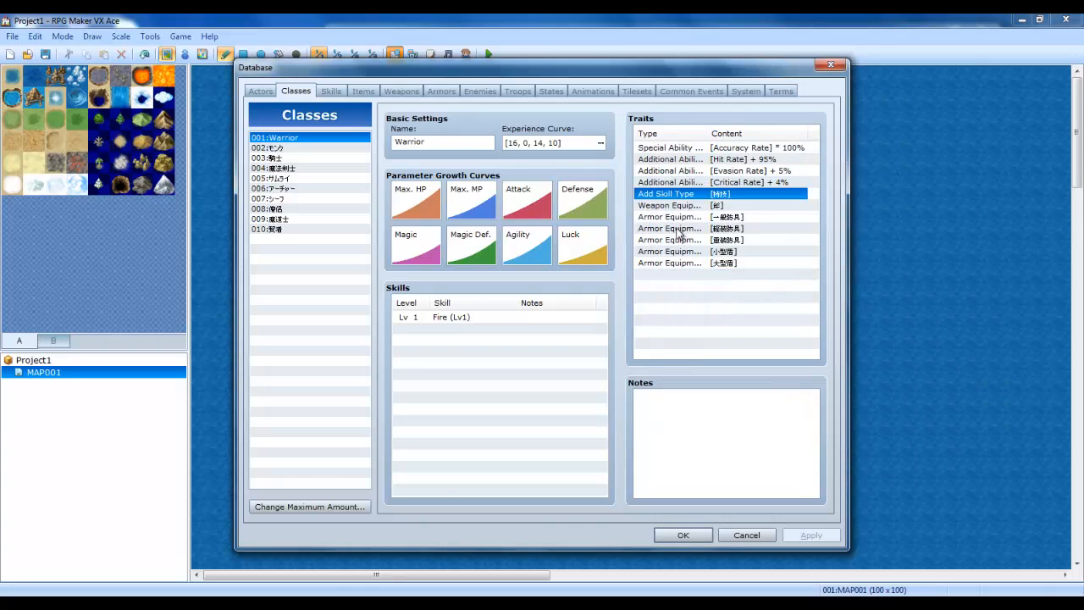
left_click(685, 284)
key("ctrl+v")
double_click(742, 276)
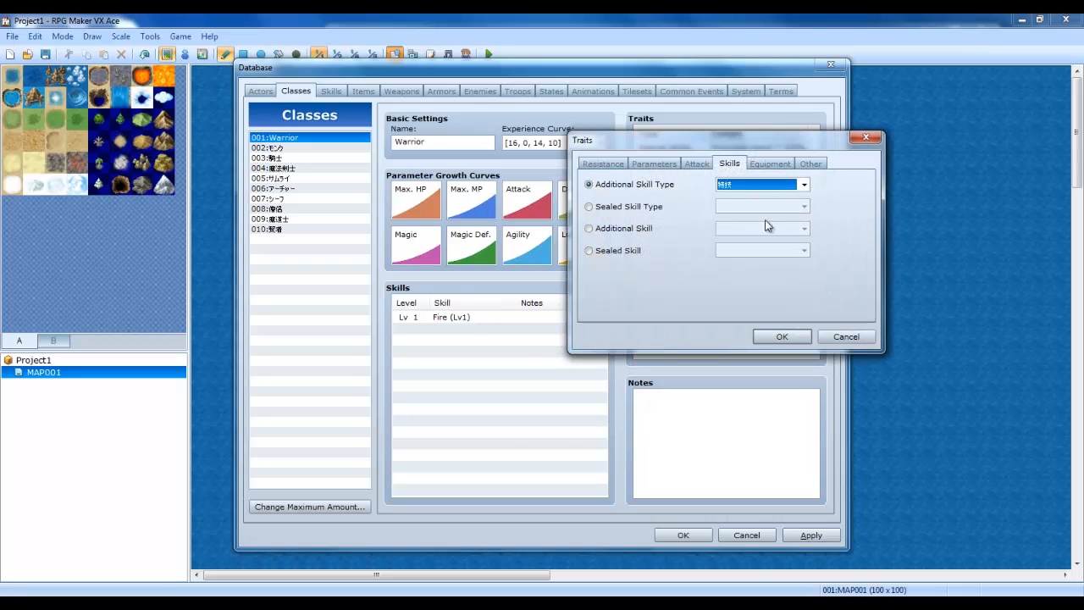
left_click(804, 184)
left_click(756, 208)
left_click(750, 187)
left_click(740, 208)
left_click(788, 337)
left_click(810, 534)
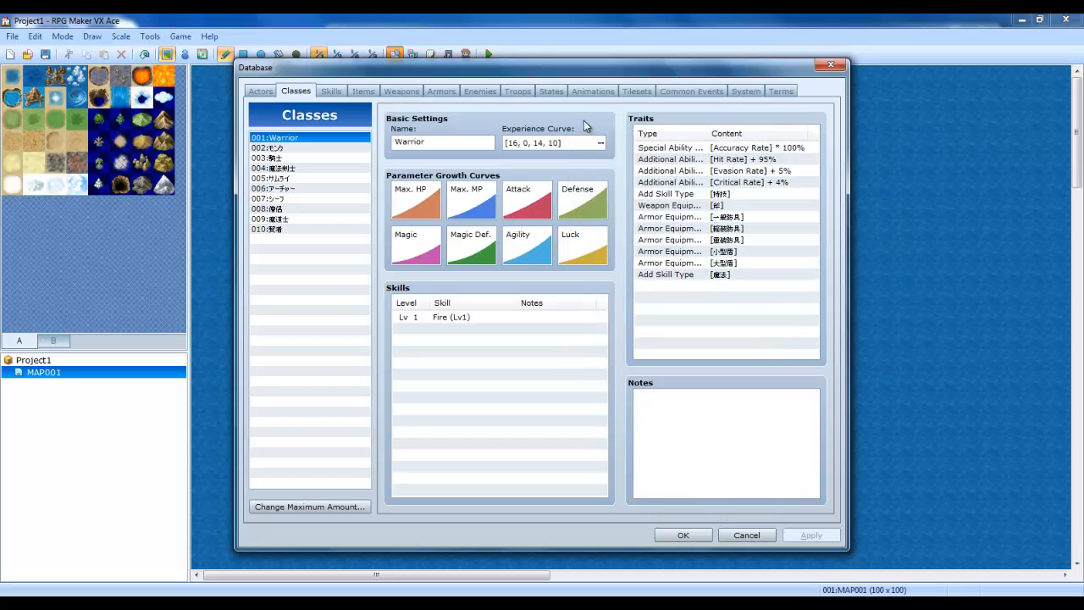
Run a battle test of the スライム*2 troop with the default party and cast Fire (Lv1) on slime A.
left_click(515, 91)
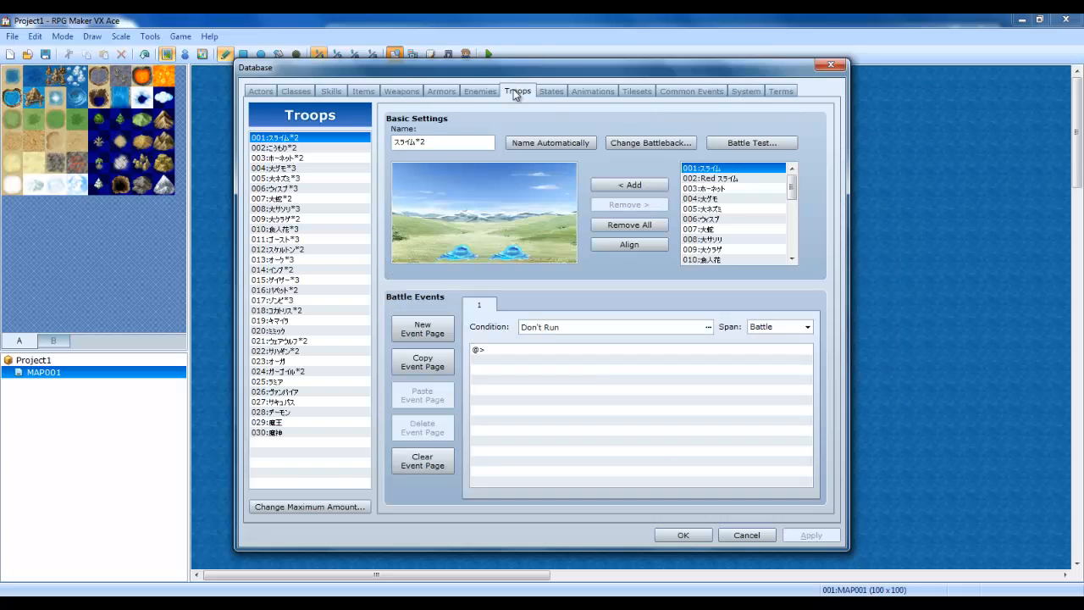
left_click(732, 144)
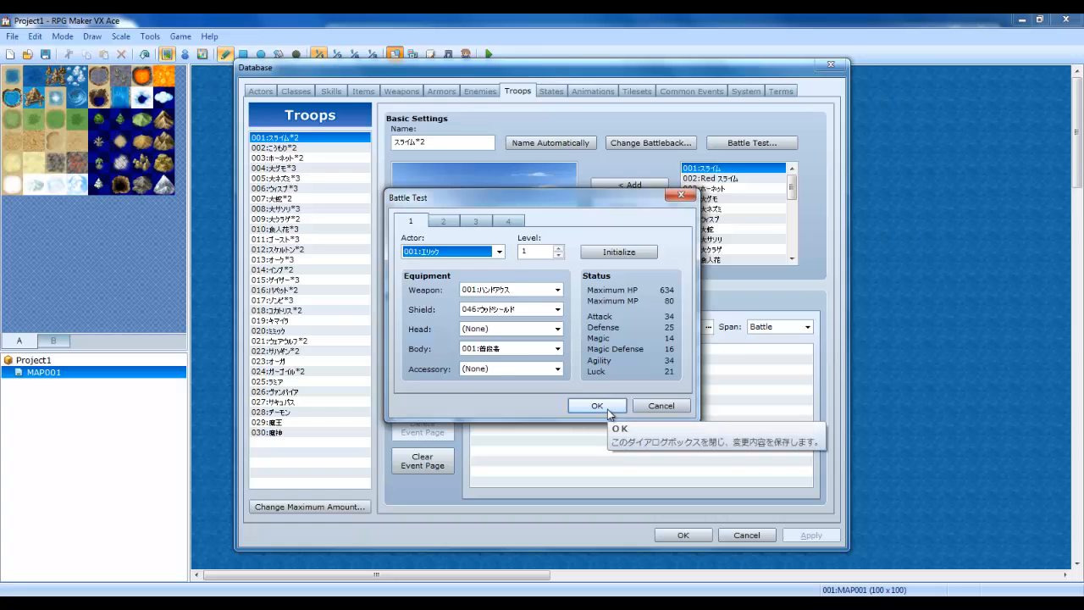
left_click(608, 410)
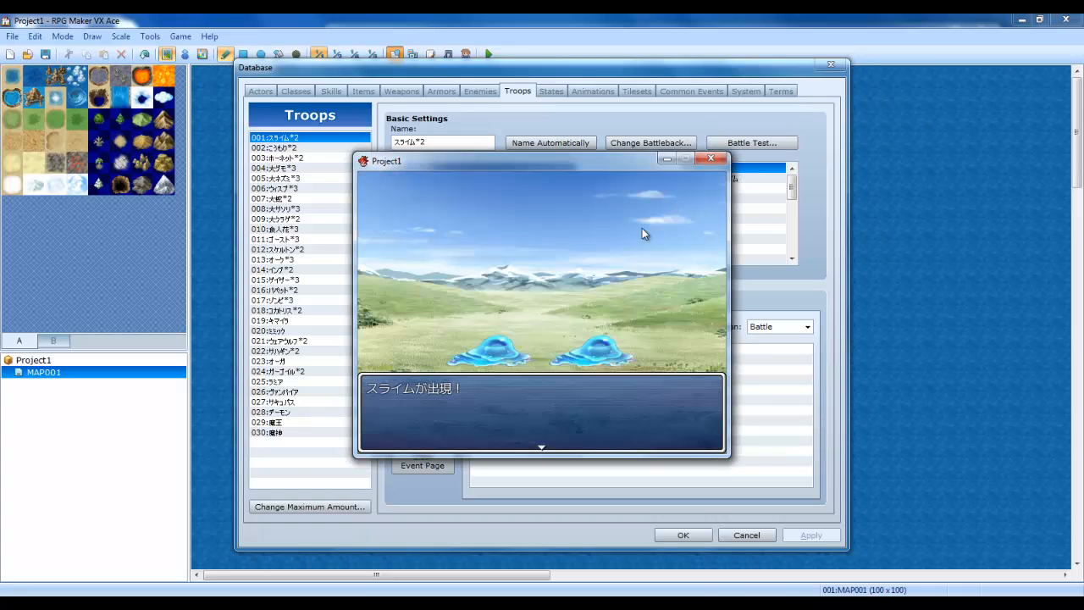
key("Return")
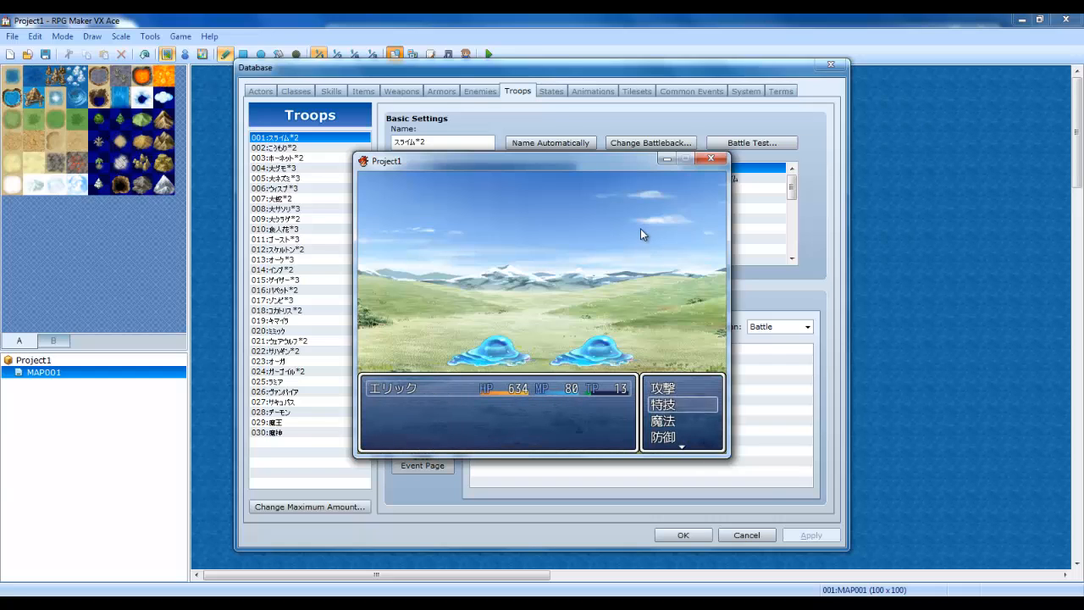
key("Return")
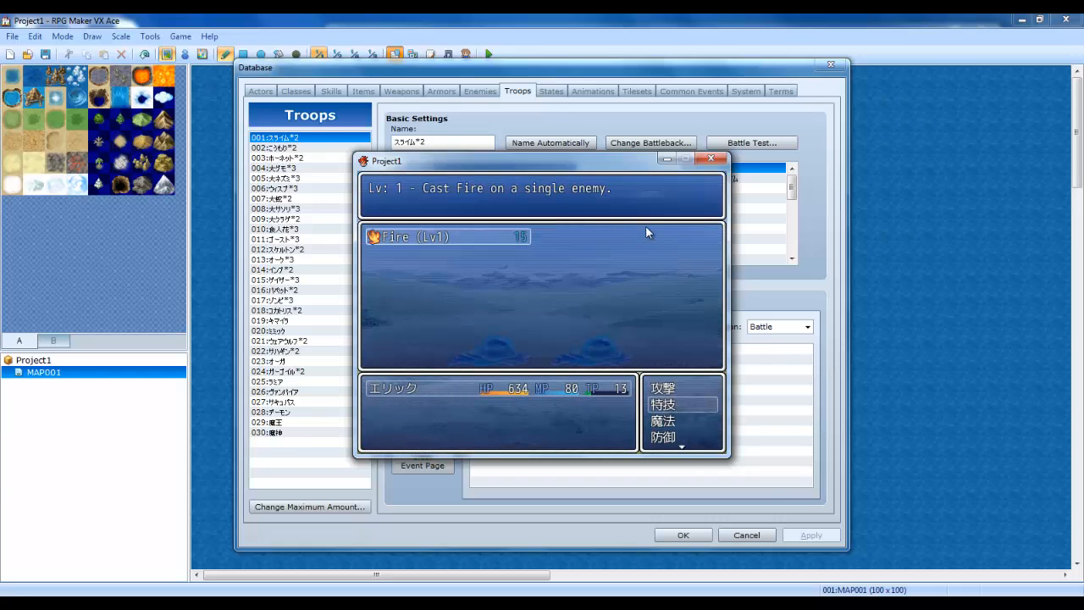
key("Return")
key("Return")
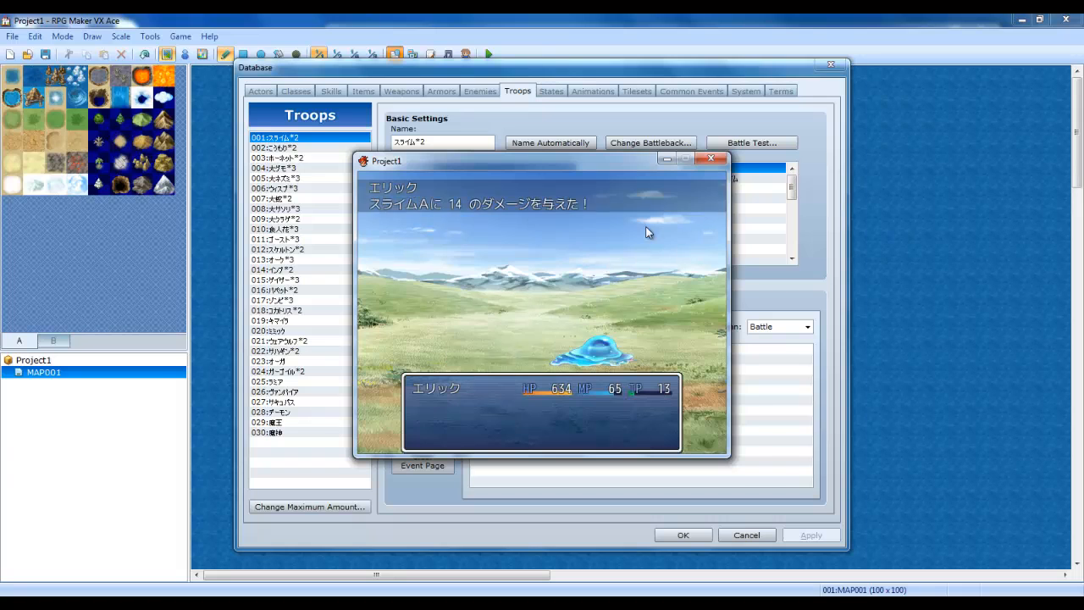
Cast Fire (Lv1) on slime A a second time and close the battle test.
key("Return")
key("Down")
key("Return")
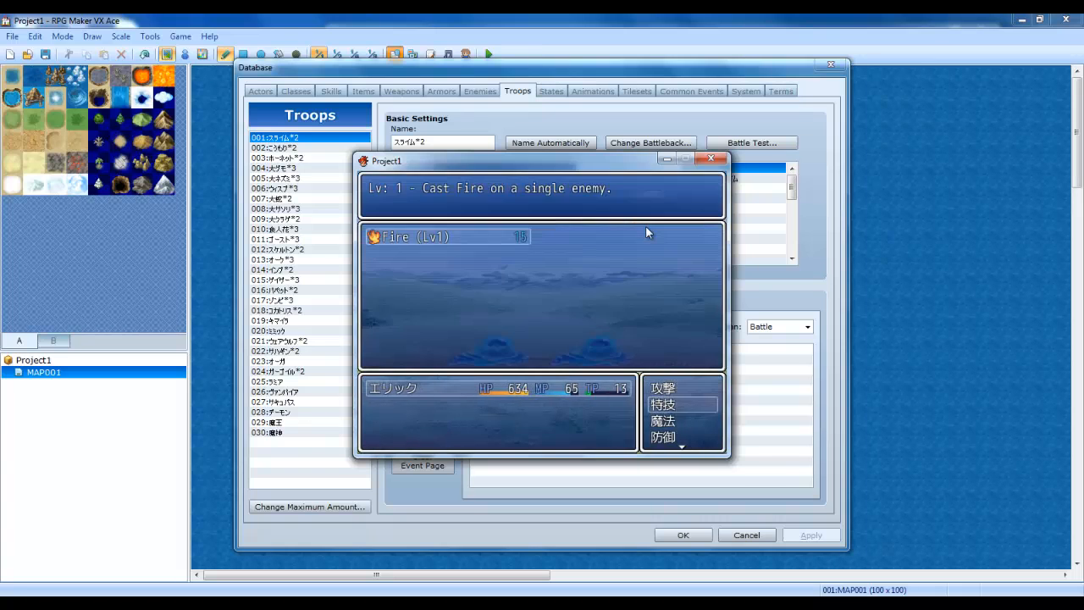
key("Return")
key("Return")
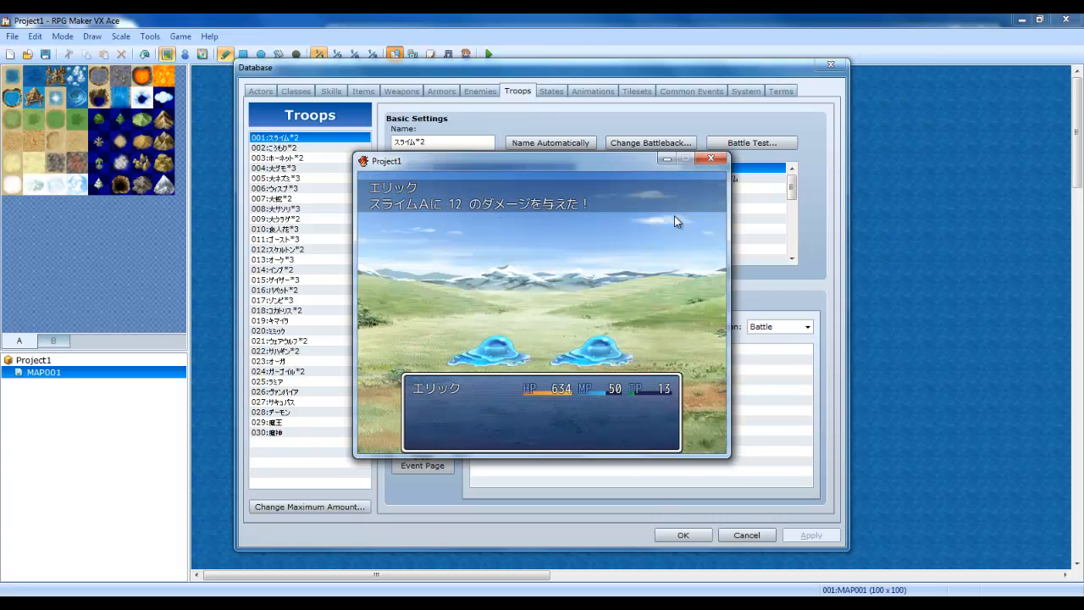
left_click(711, 158)
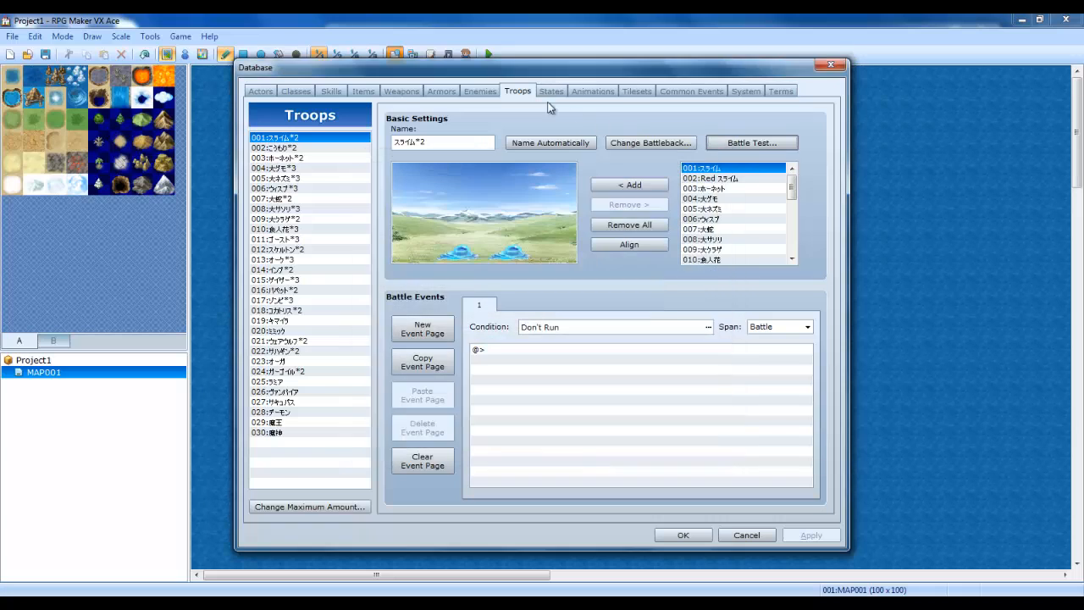
Change the a.mat multiplier in the Fire (Lv1) skill's damage formula to 2 and apply the change.
left_click(479, 91)
left_click(441, 92)
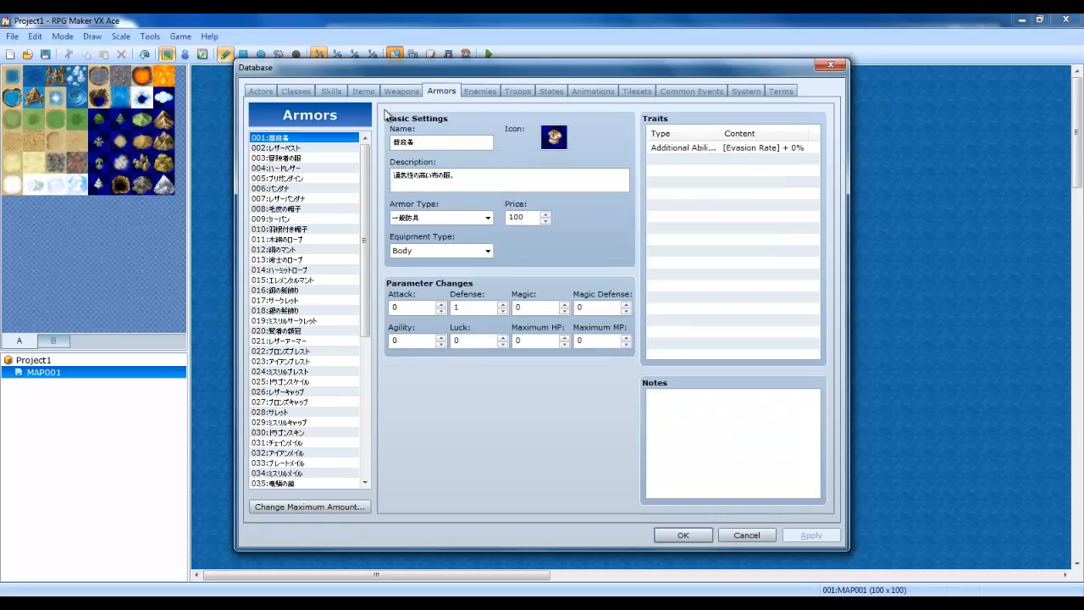
left_click(403, 92)
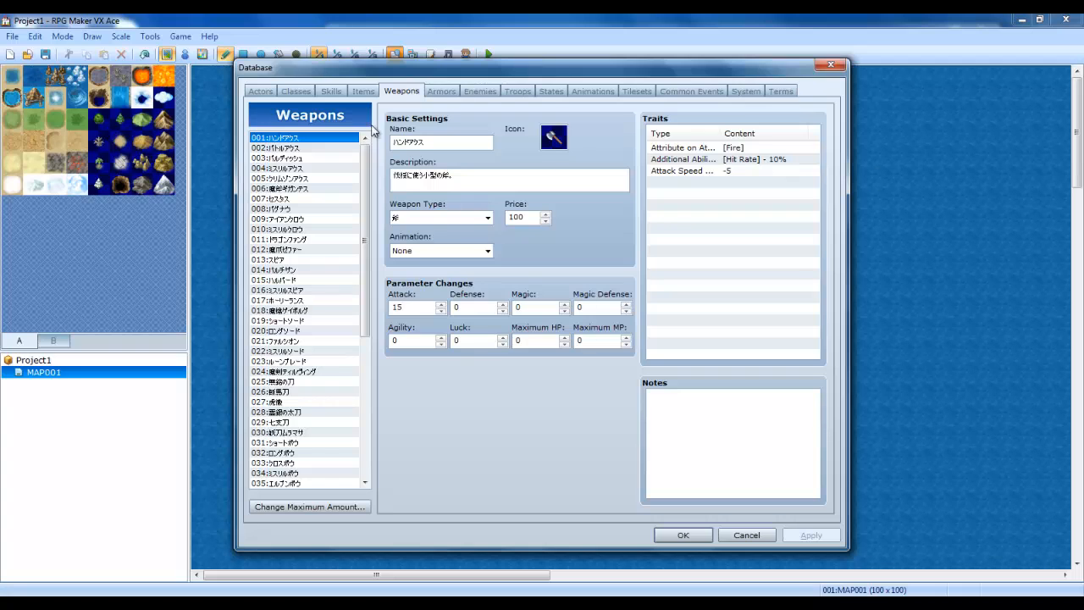
left_click(332, 91)
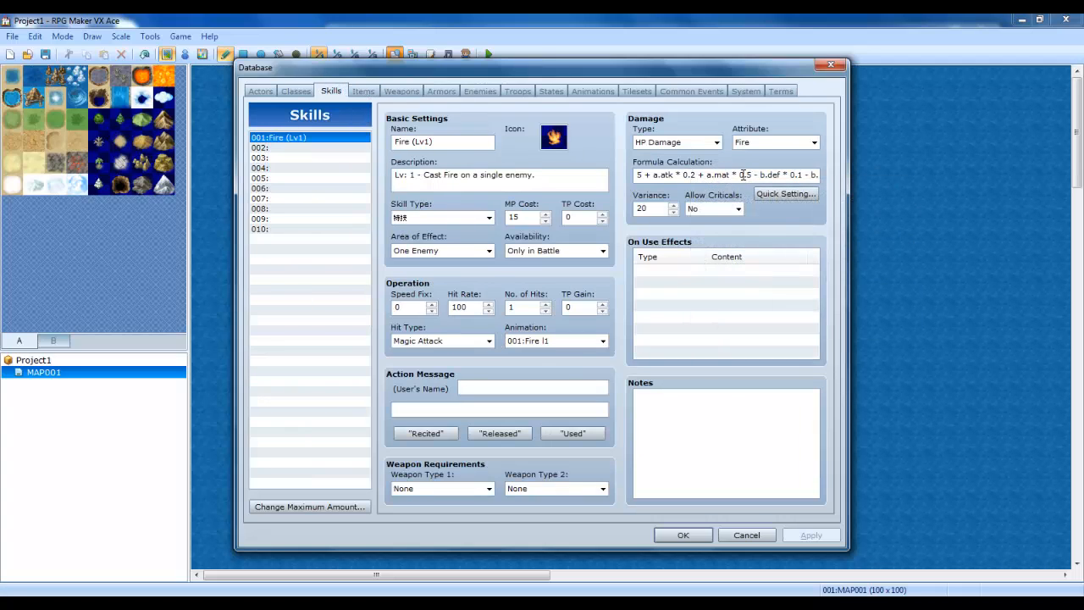
left_click(742, 174)
left_click(742, 175)
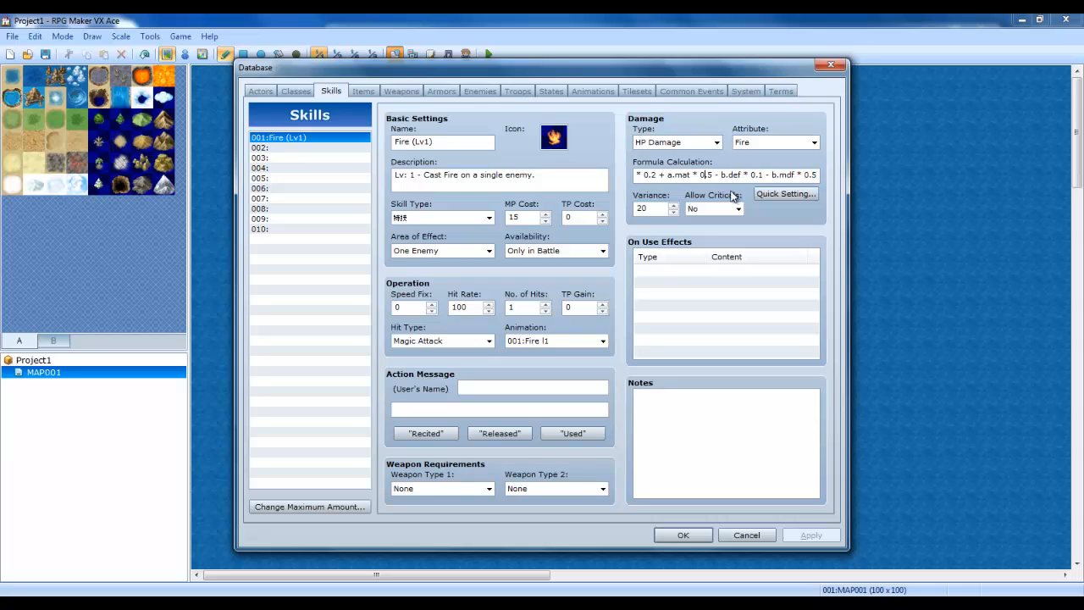
key("BackSpace")
key("BackSpace")
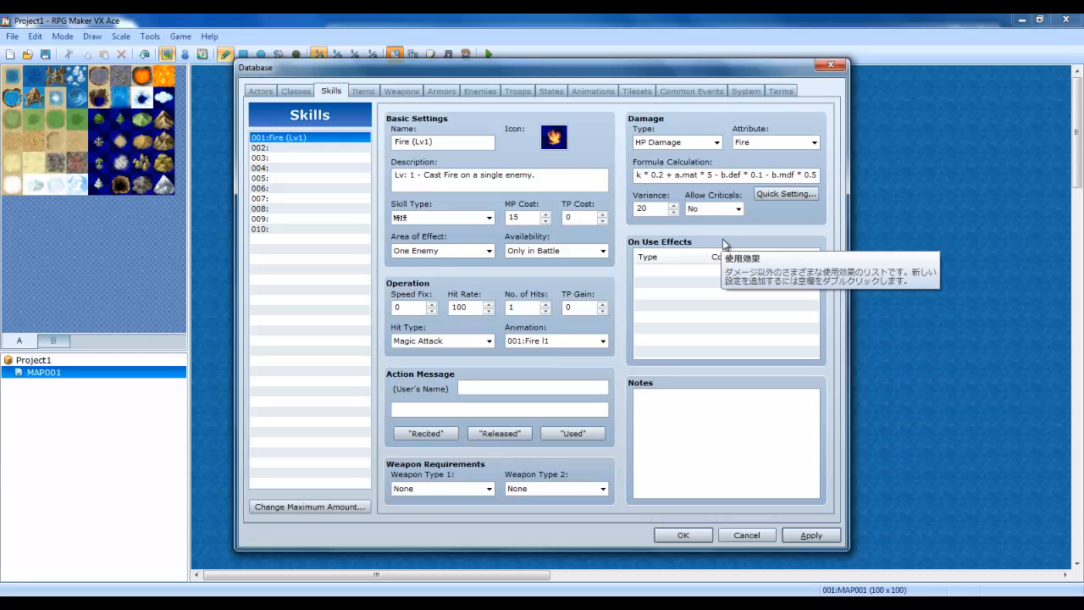
key("Delete")
type("2")
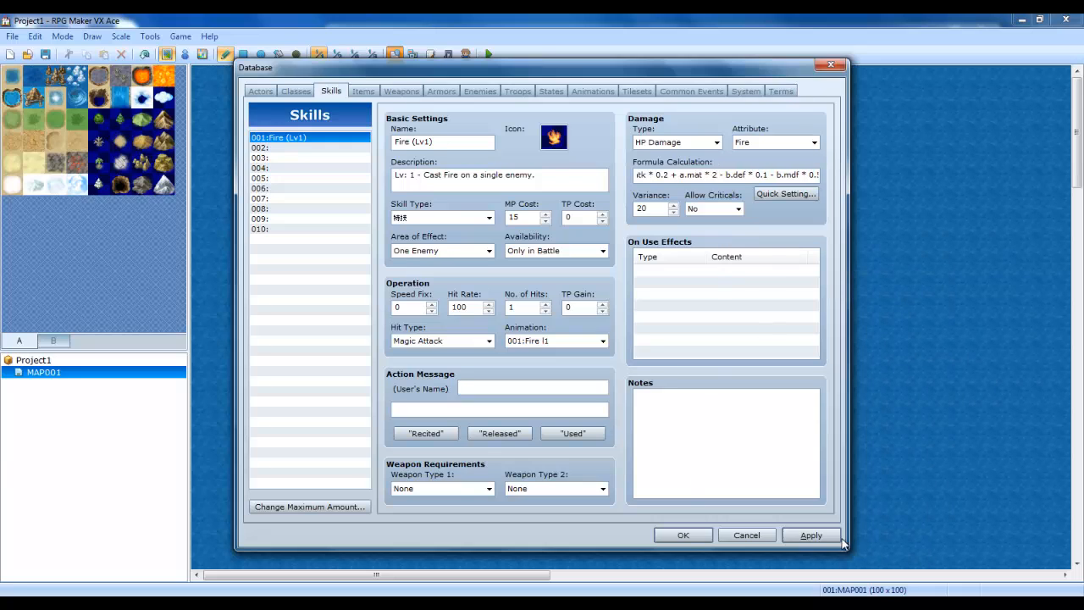
left_click(841, 541)
Run a battle test of the スライム*2 troop with the default party and cast Fire (Lv1) on slime A.
left_click(593, 91)
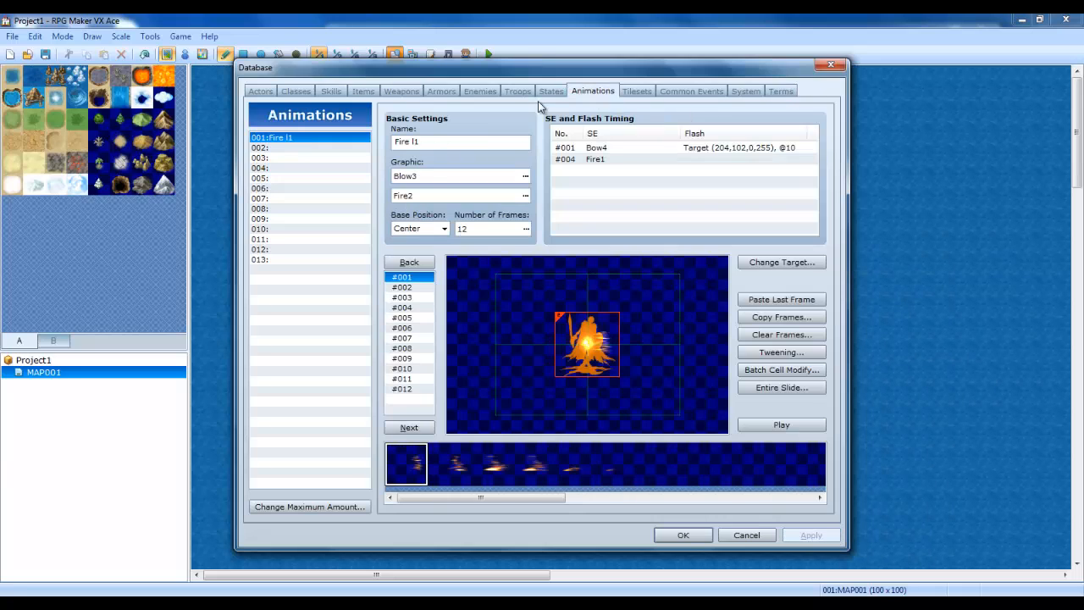
left_click(517, 91)
left_click(736, 144)
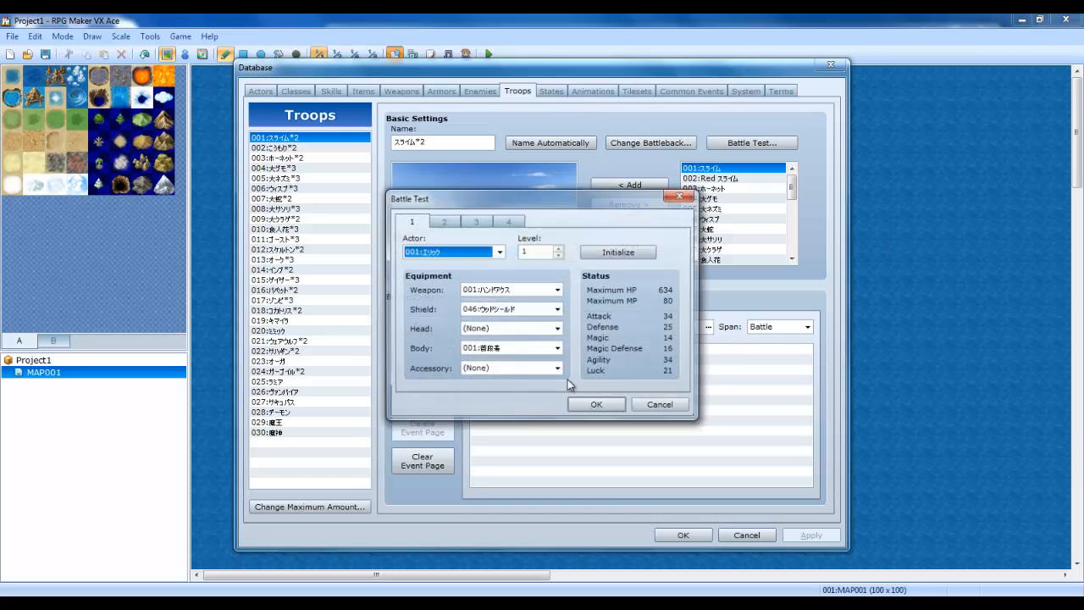
left_click(603, 411)
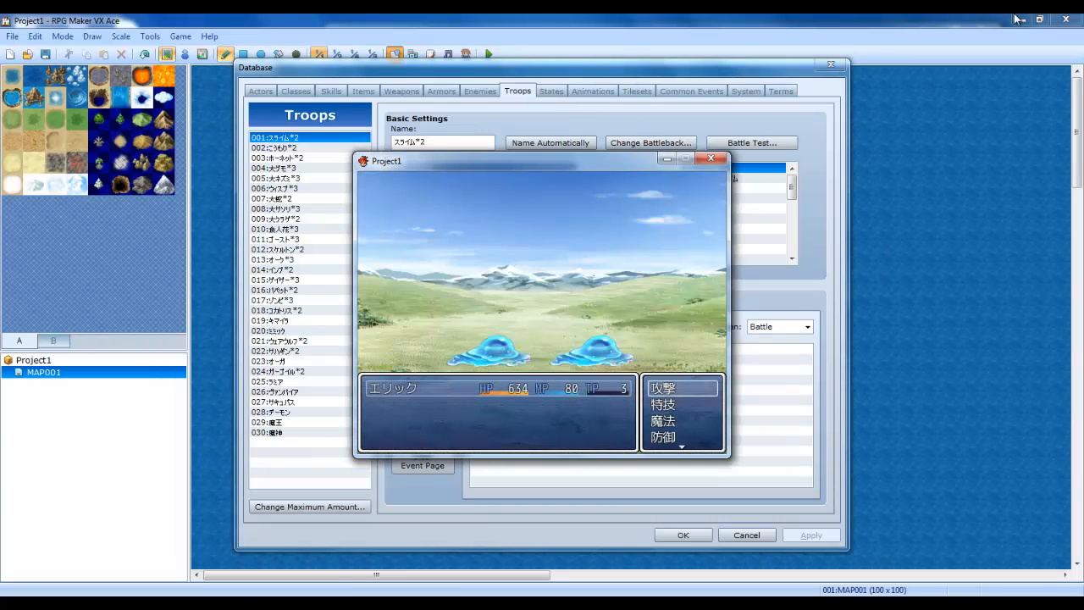
key("Down")
key("Down")
key("Return")
key("Return")
key("Return")
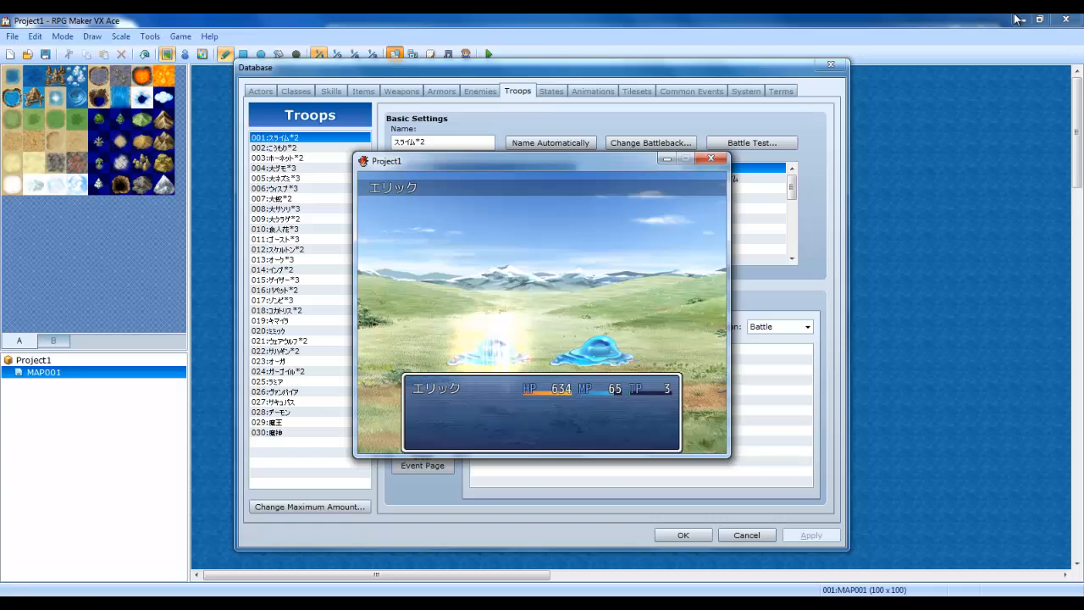
Cast Fire (Lv1) on slime A two more times in the battle test.
key("Return")
key("Down")
key("Down")
key("Return")
key("Return")
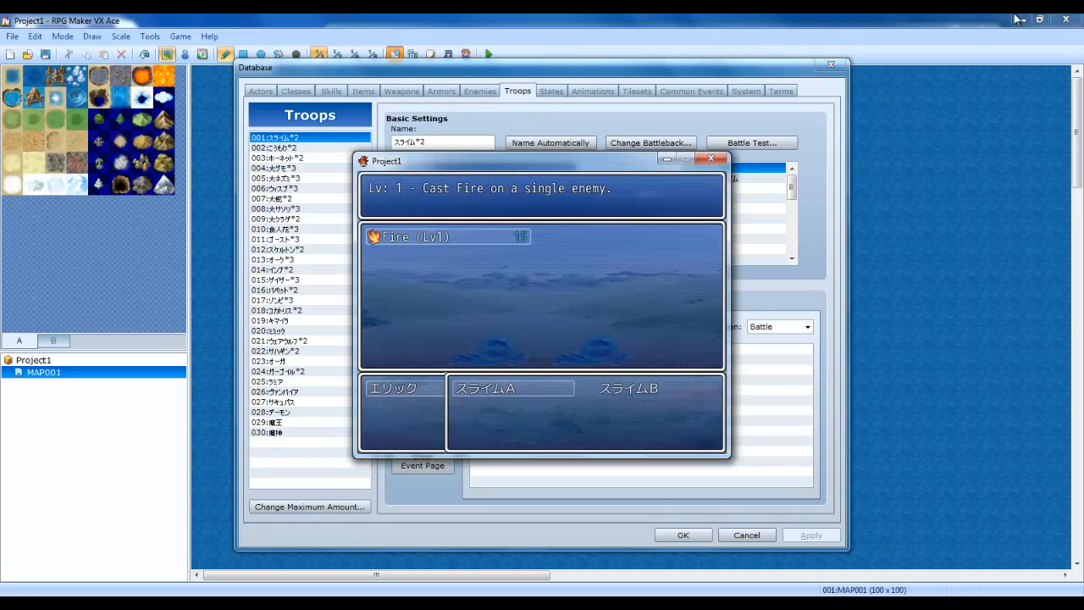
key("Return")
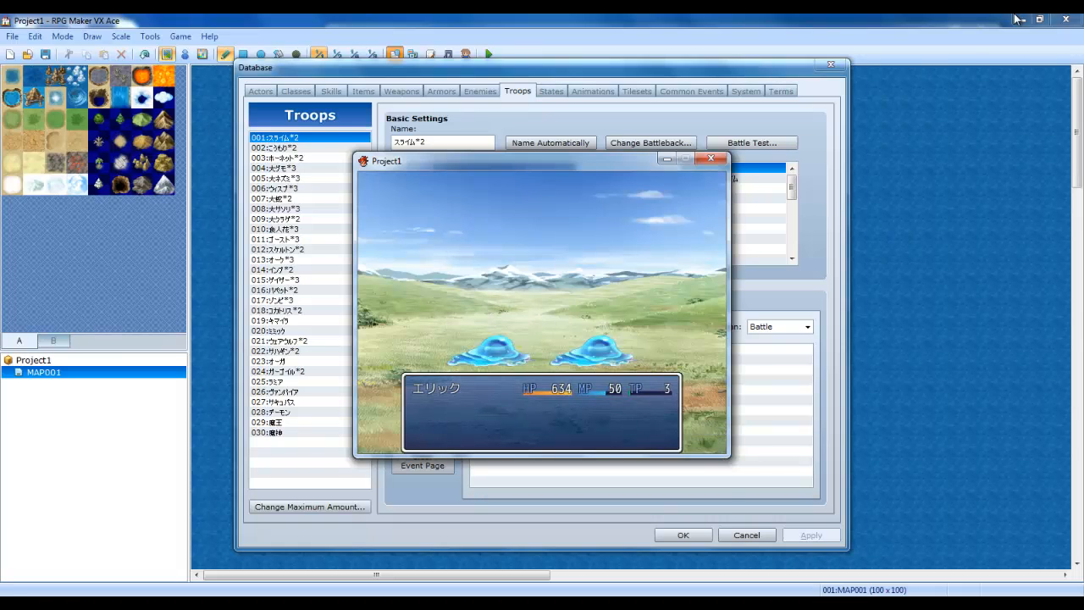
key("Return")
key("Down")
key("Return")
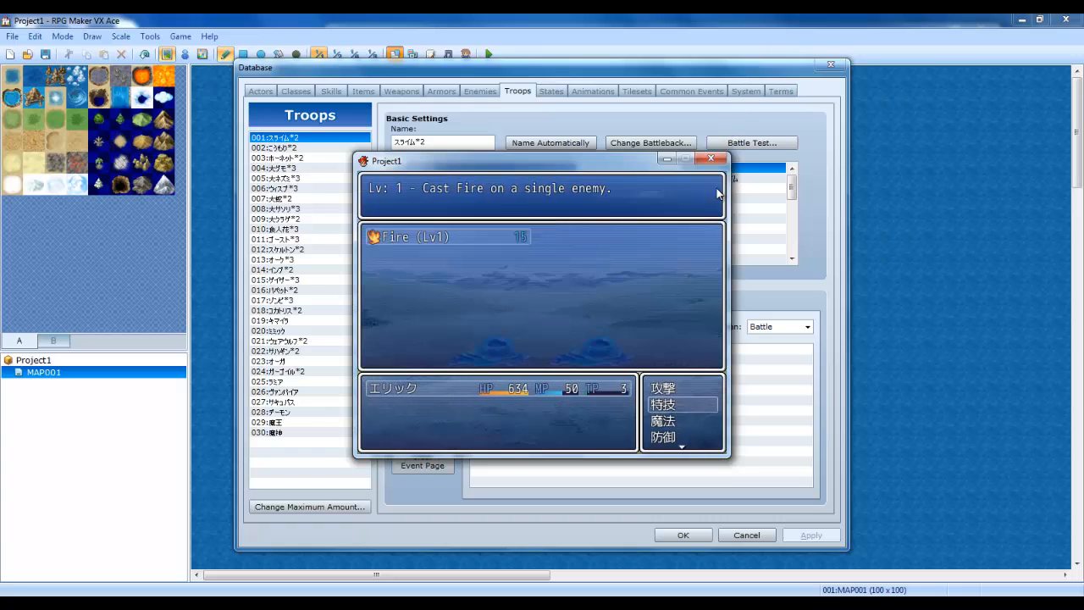
key("Return")
key("Return")
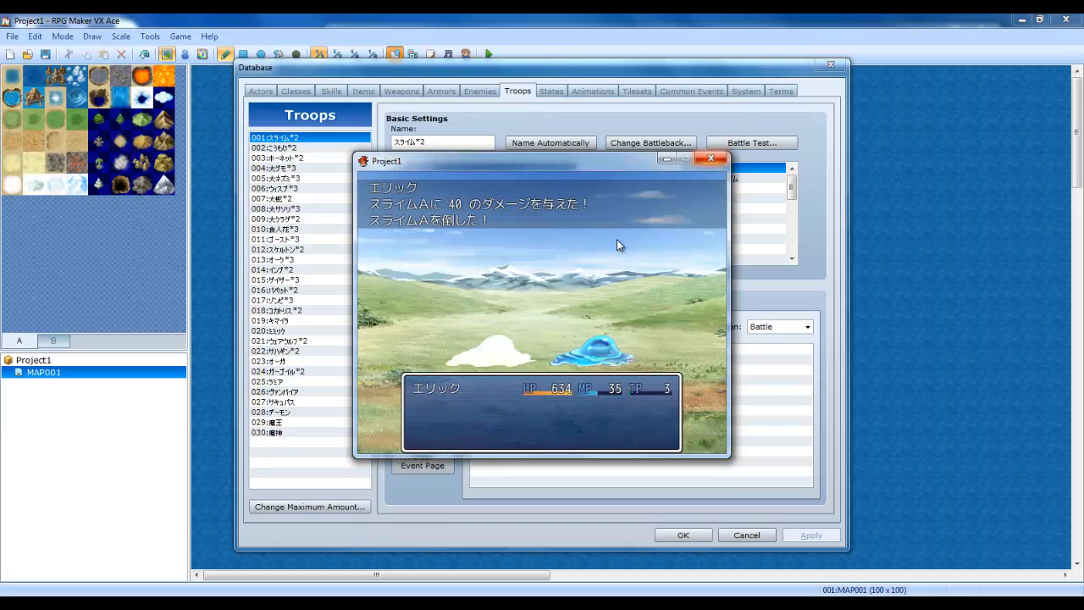
Cast Fire (Lv1) on the remaining slime B and close the battle test.
key("Return")
key("Down")
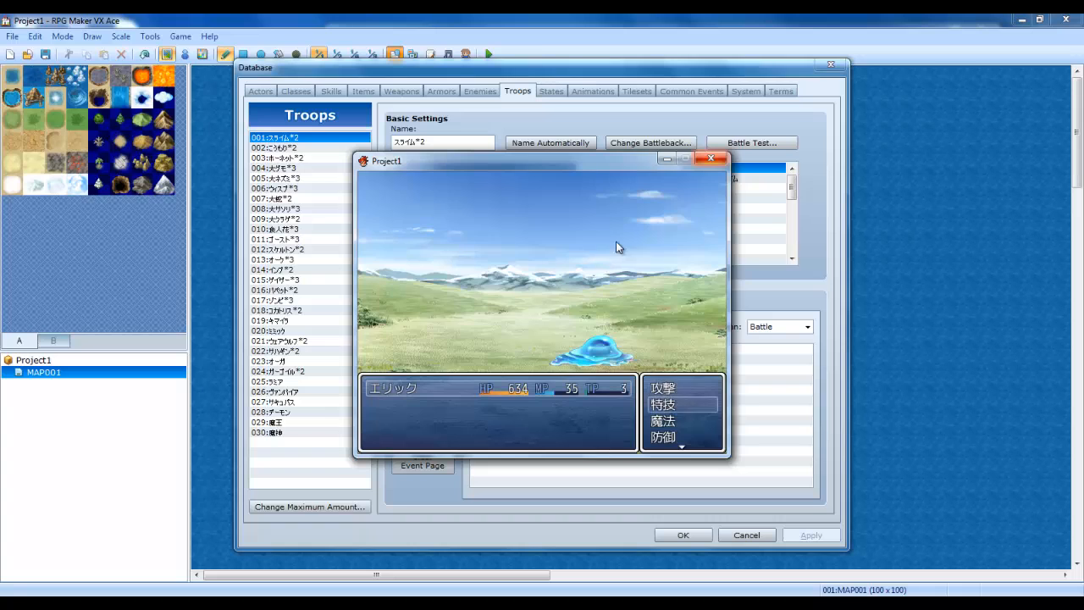
key("Return")
key("Escape")
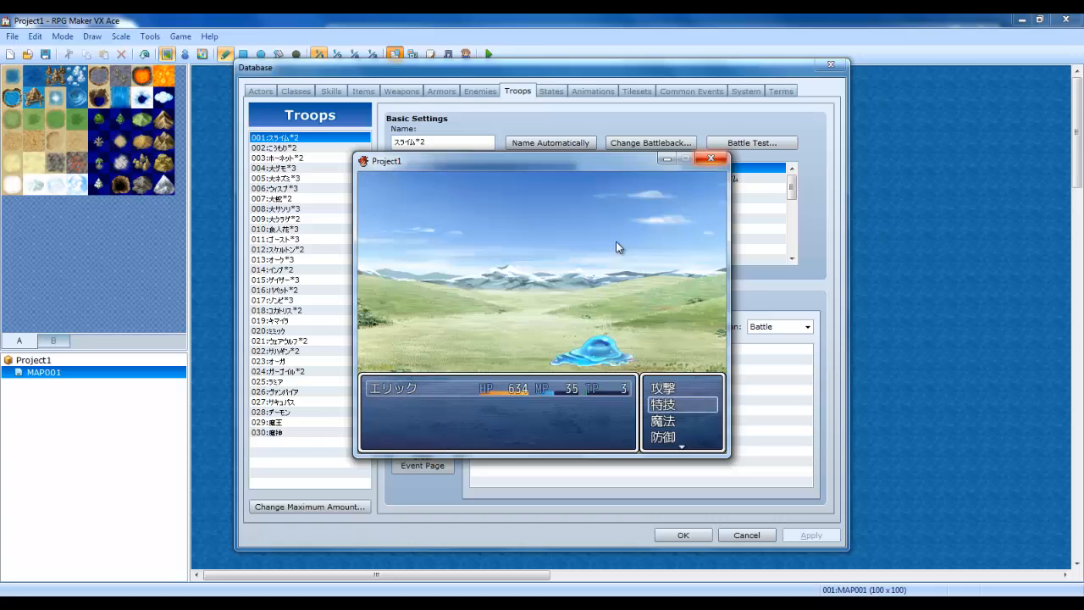
key("Return")
key("Return")
key("Return")
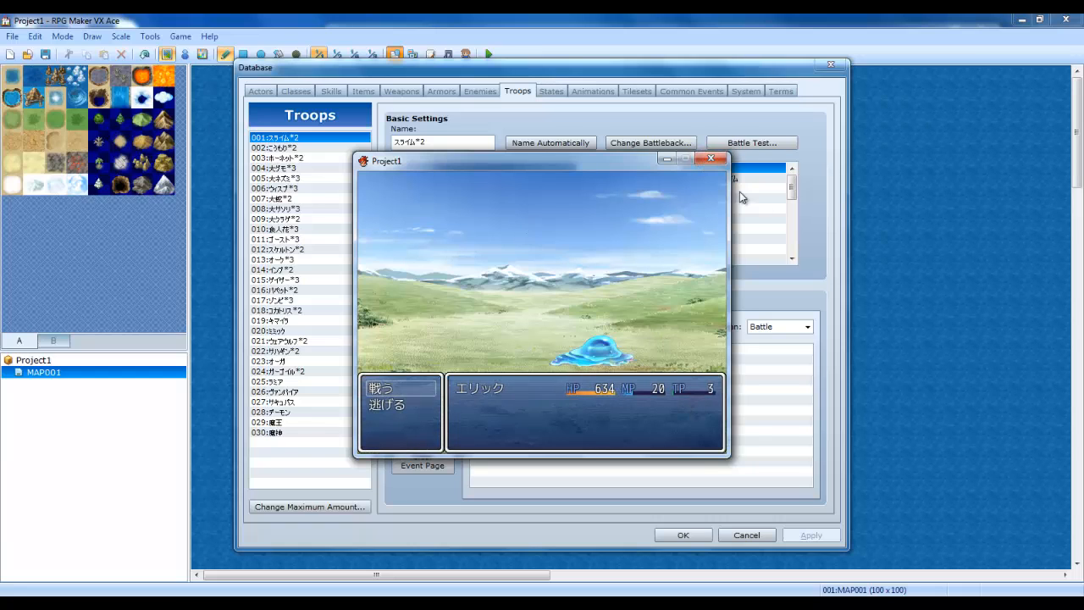
left_click(712, 158)
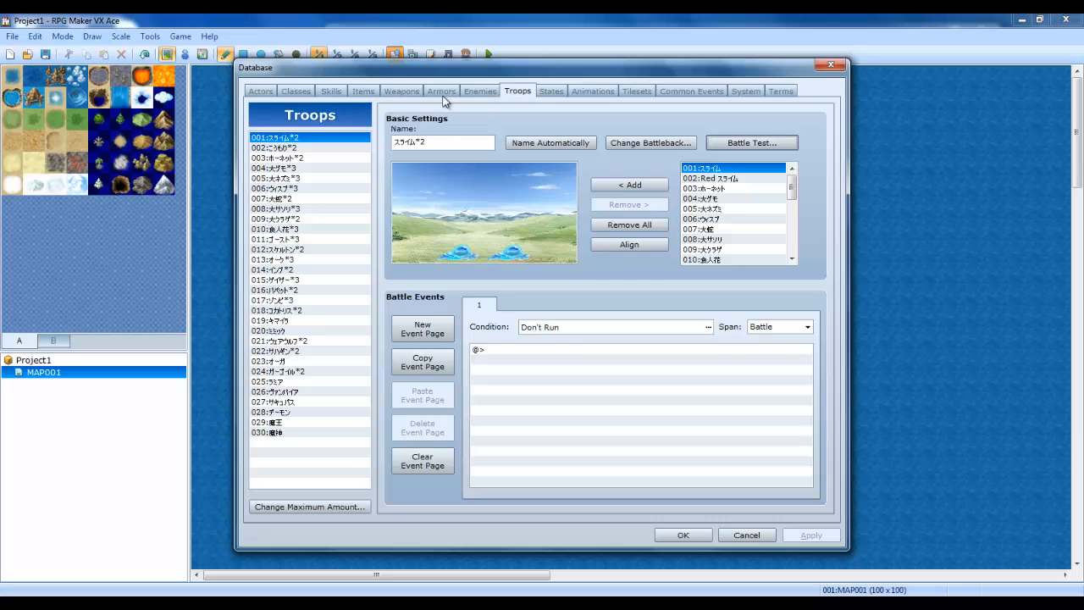
Rename enemy 001 as Slime and enemy 002 as Red Slime in the enemy database.
left_click(481, 90)
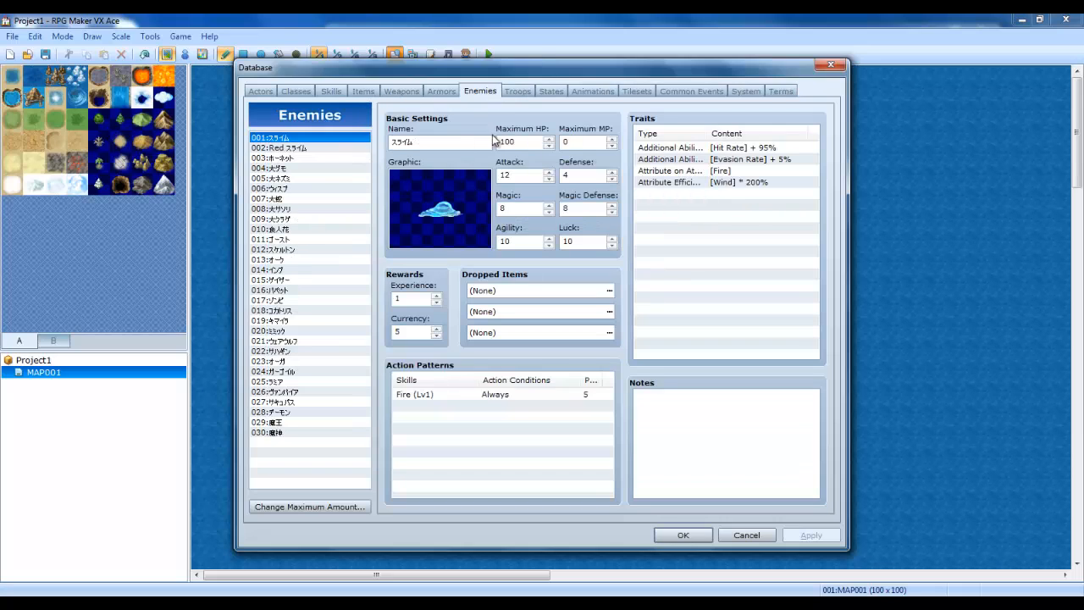
left_click_drag(470, 138, 311, 134)
type("Slime")
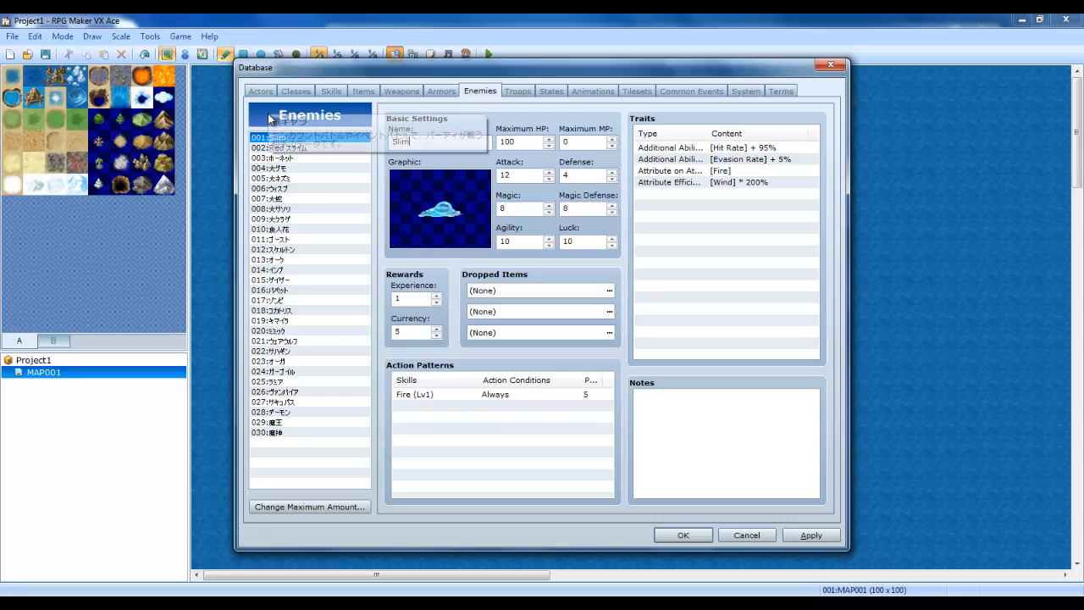
key("Return")
left_click(362, 149)
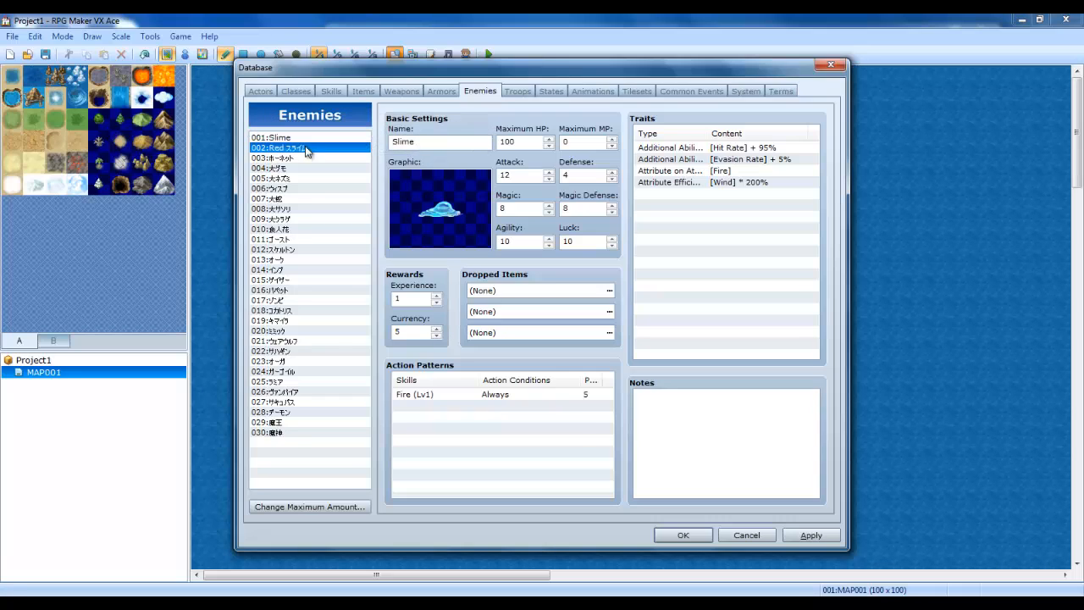
left_click_drag(412, 141, 452, 142)
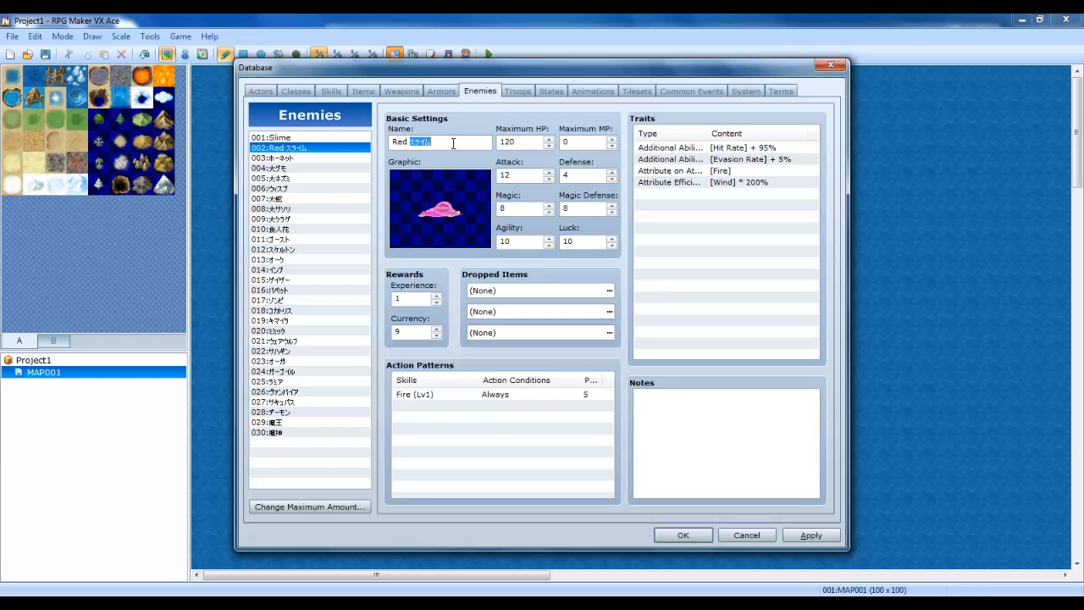
type("Slime")
key("Return")
Add an Attribute Efficiency trait for Fire at 200% to the Slime enemy.
left_click(297, 137)
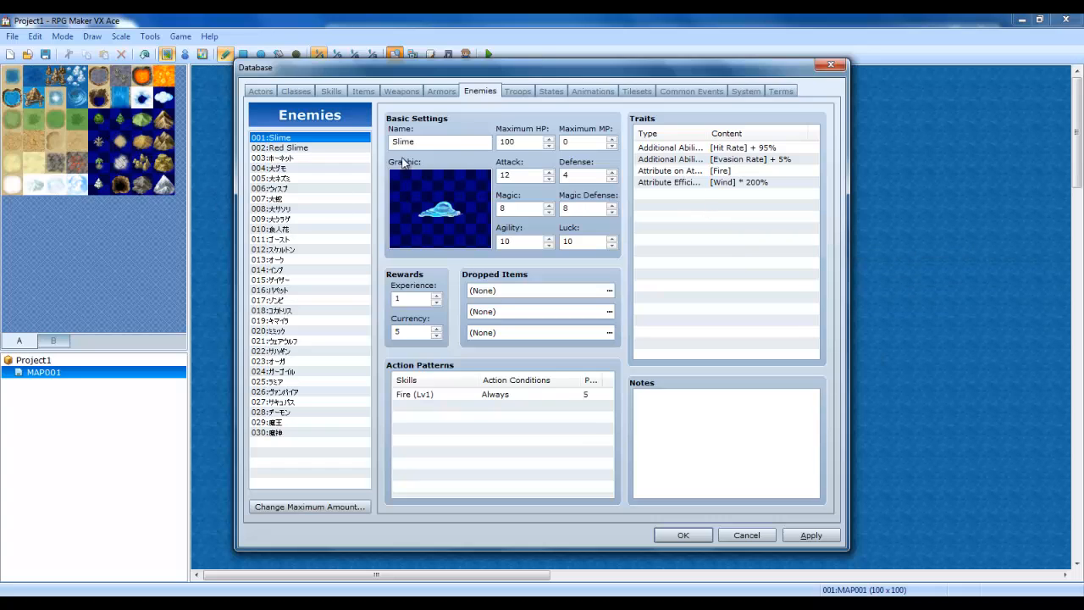
double_click(736, 228)
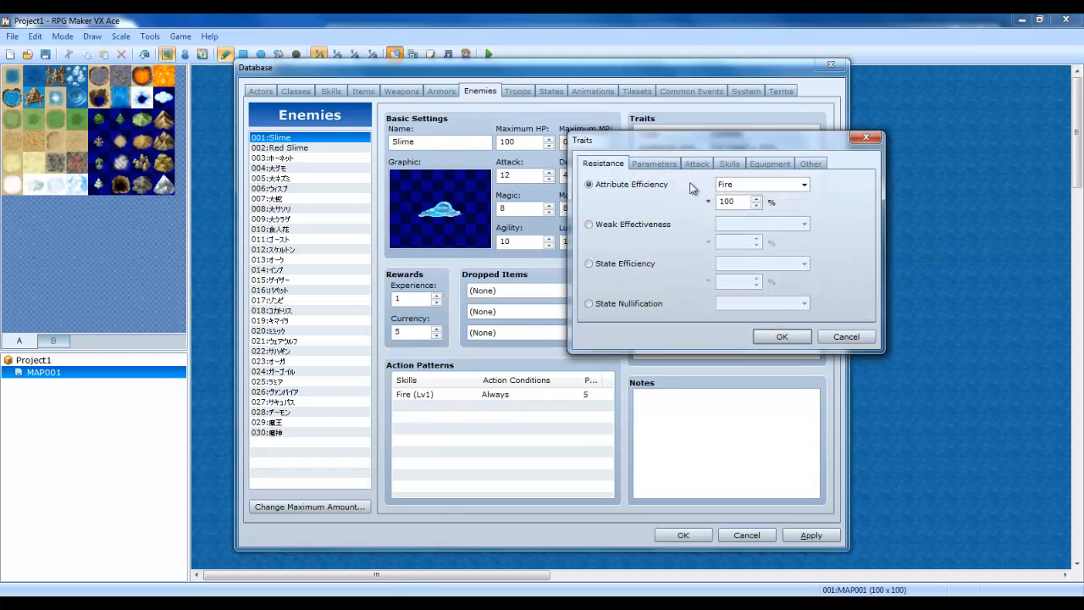
type("200")
key("Return")
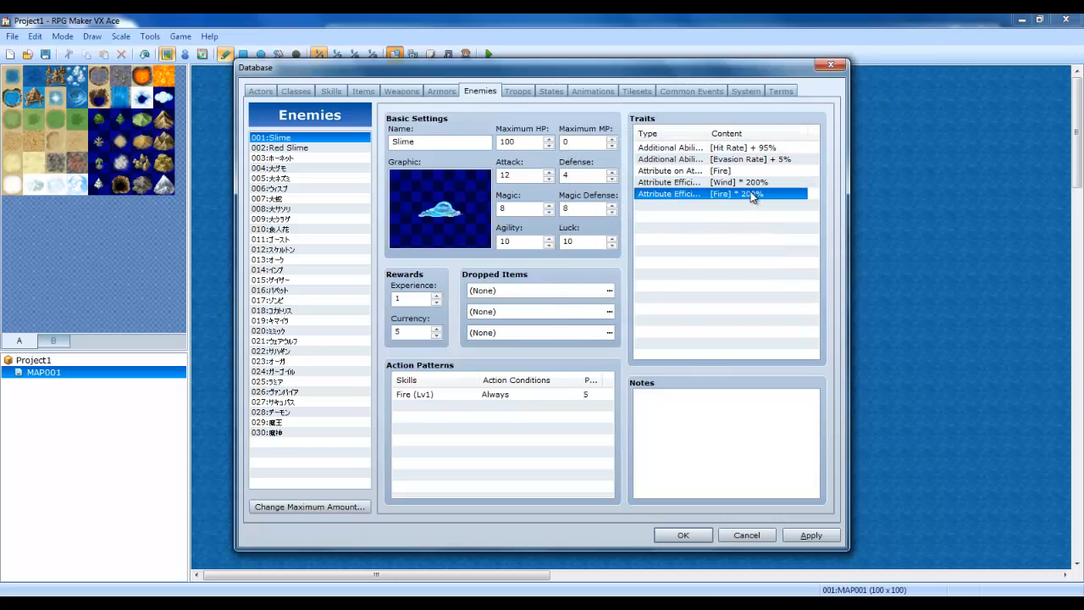
Add an Attribute Efficiency trait for Fire at 50% to the Red Slime enemy and apply the changes.
left_click(288, 148)
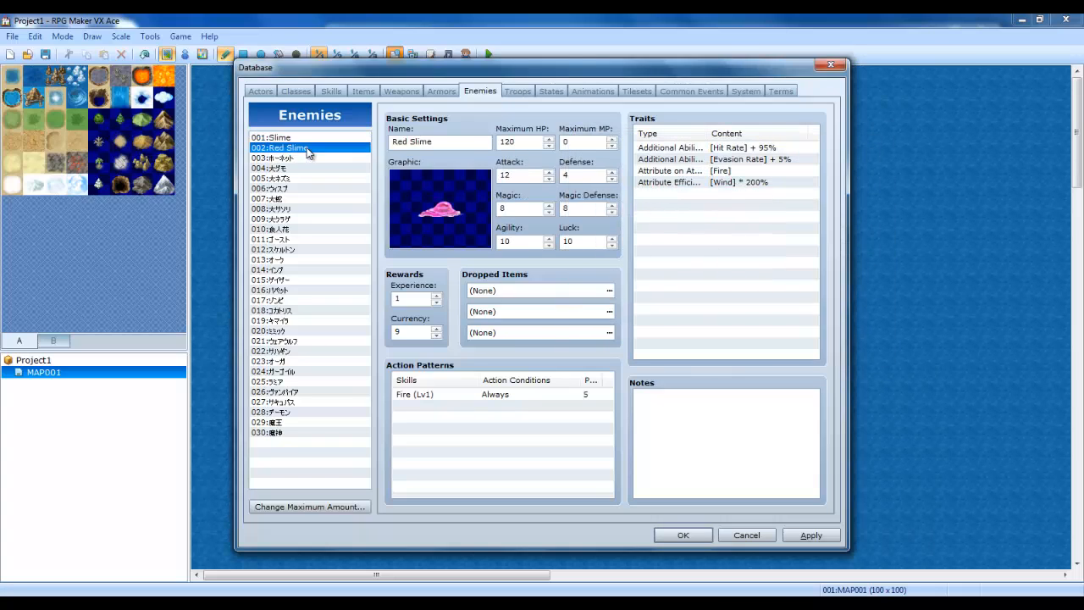
double_click(685, 192)
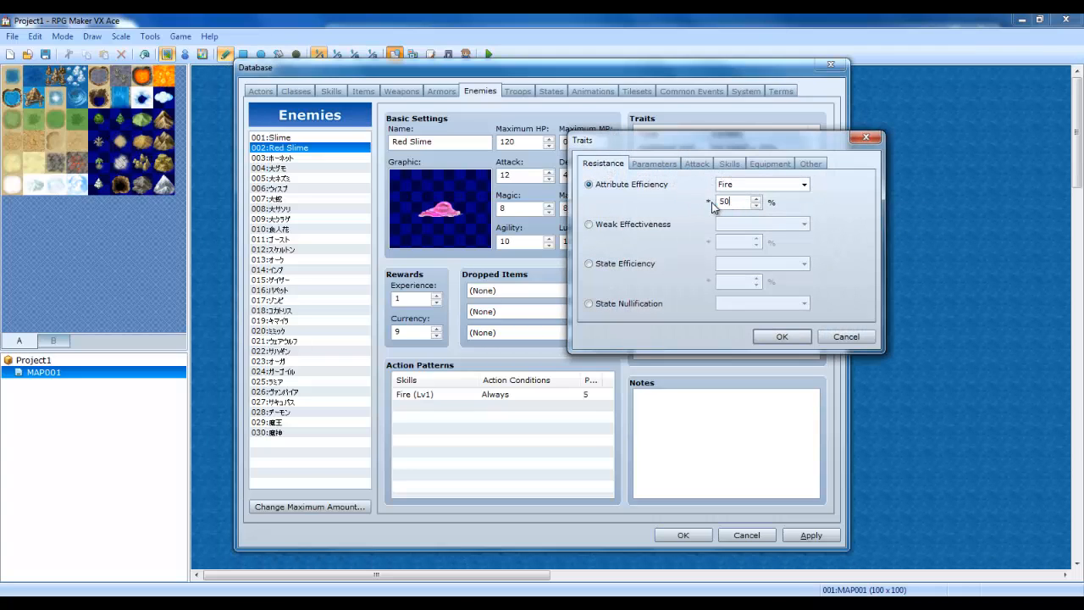
left_click(782, 336)
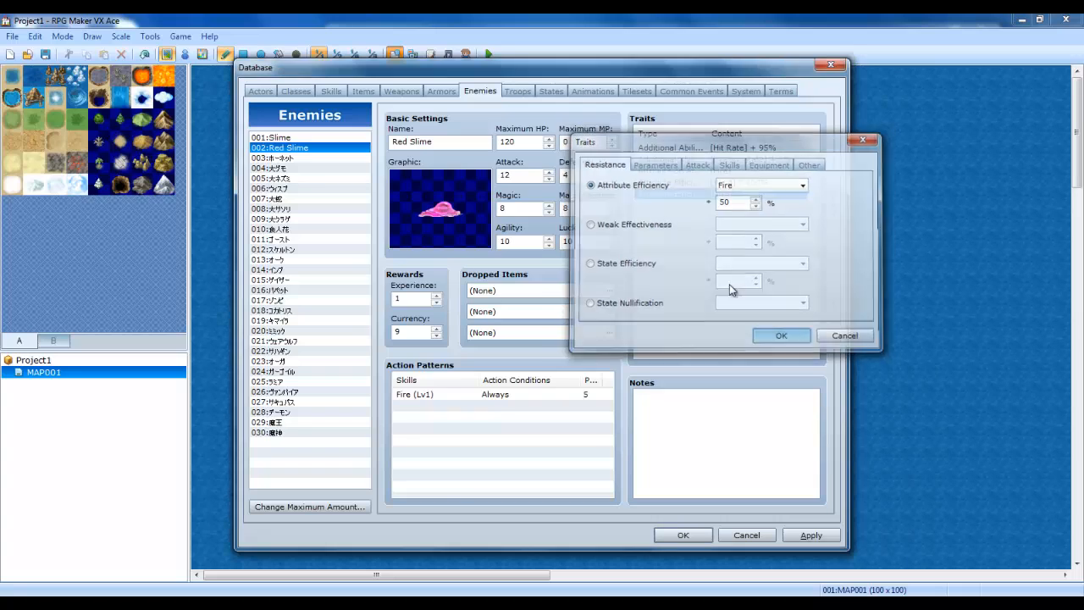
left_click(804, 535)
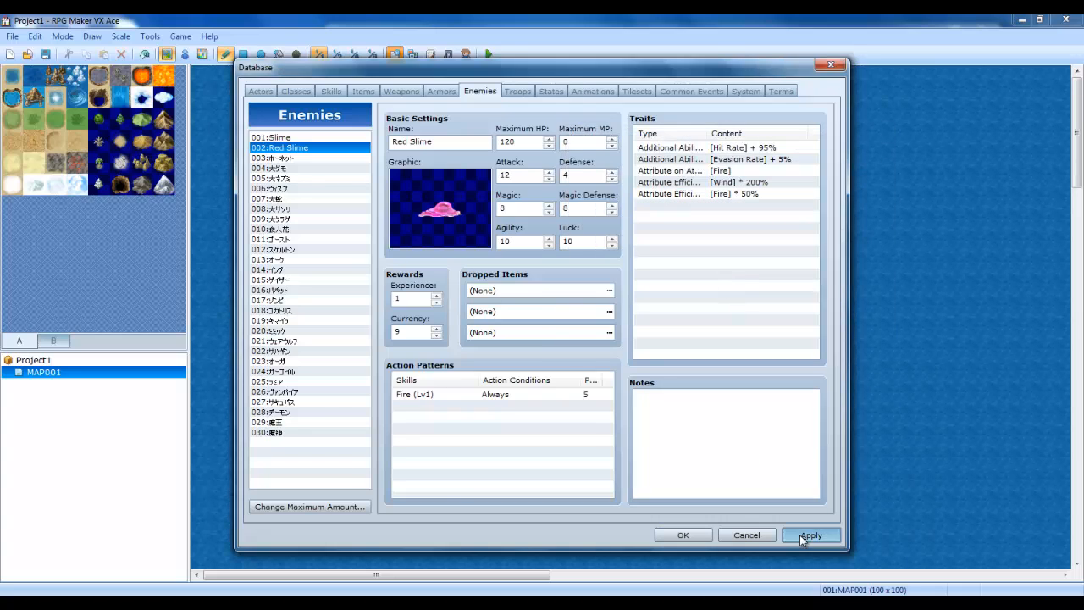
Replace the second slime in the スライム*2 troop with a Red Slime.
left_click(532, 92)
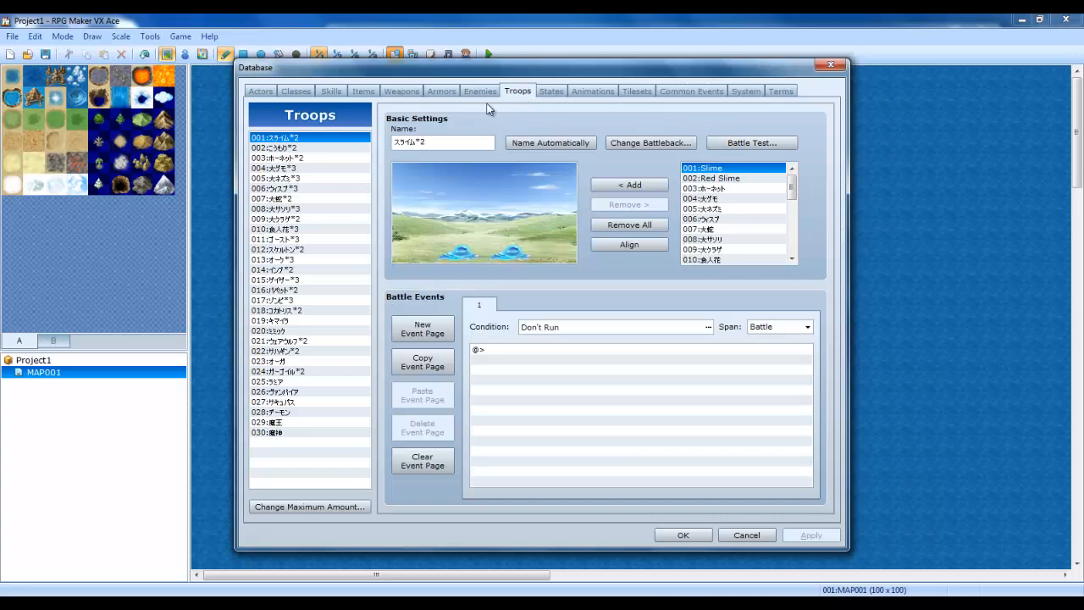
left_click(719, 143)
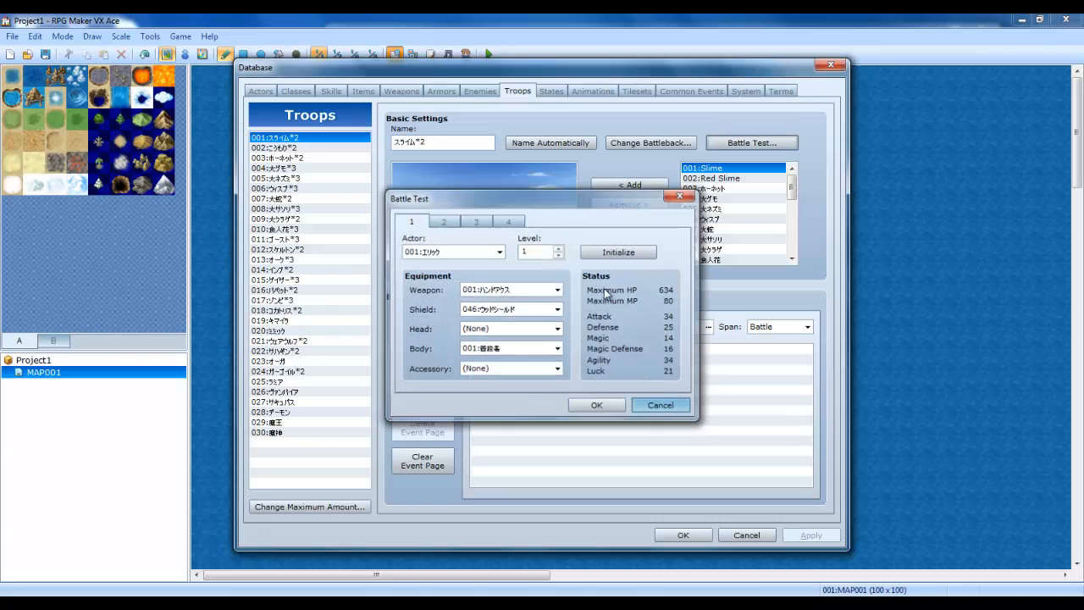
left_click(655, 412)
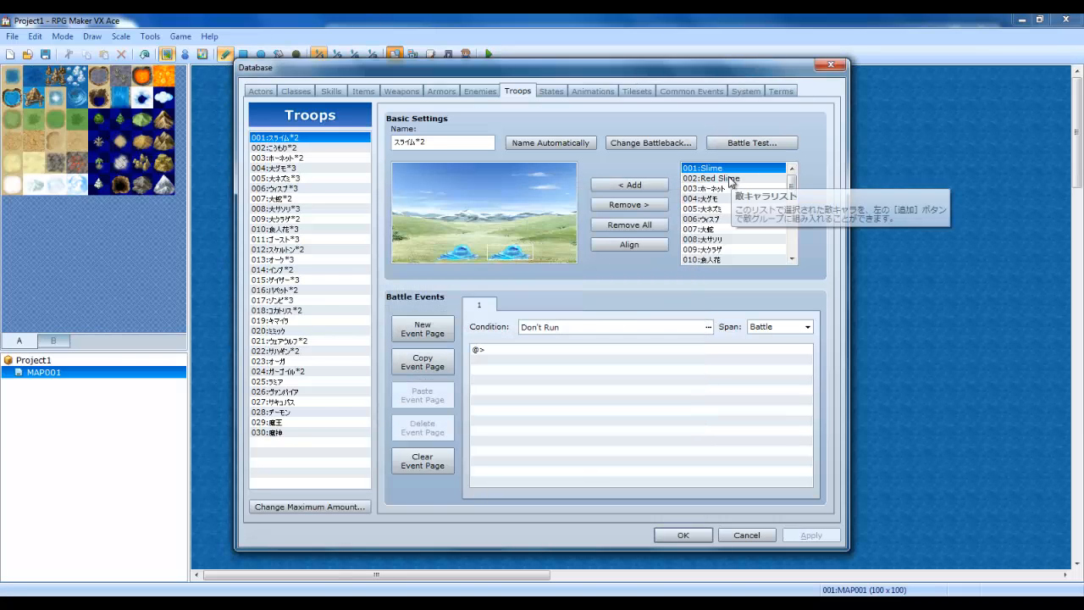
left_click(733, 178)
left_click(631, 186)
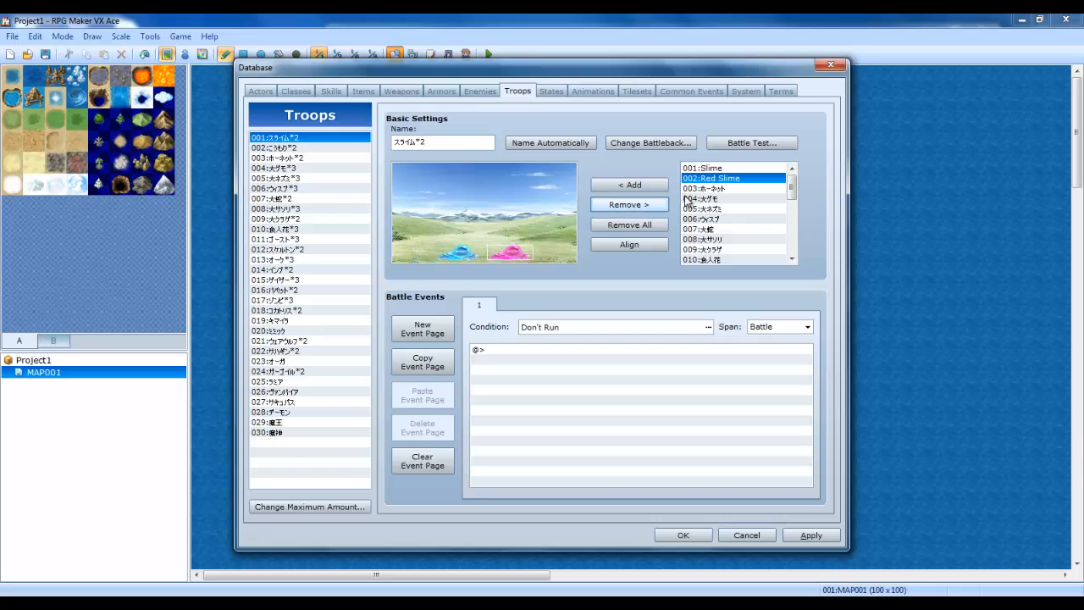
Run a battle test of the mixed Slime and Red Slime troop and cast Fire (Lv1) on Slime.
left_click(735, 144)
left_click(595, 407)
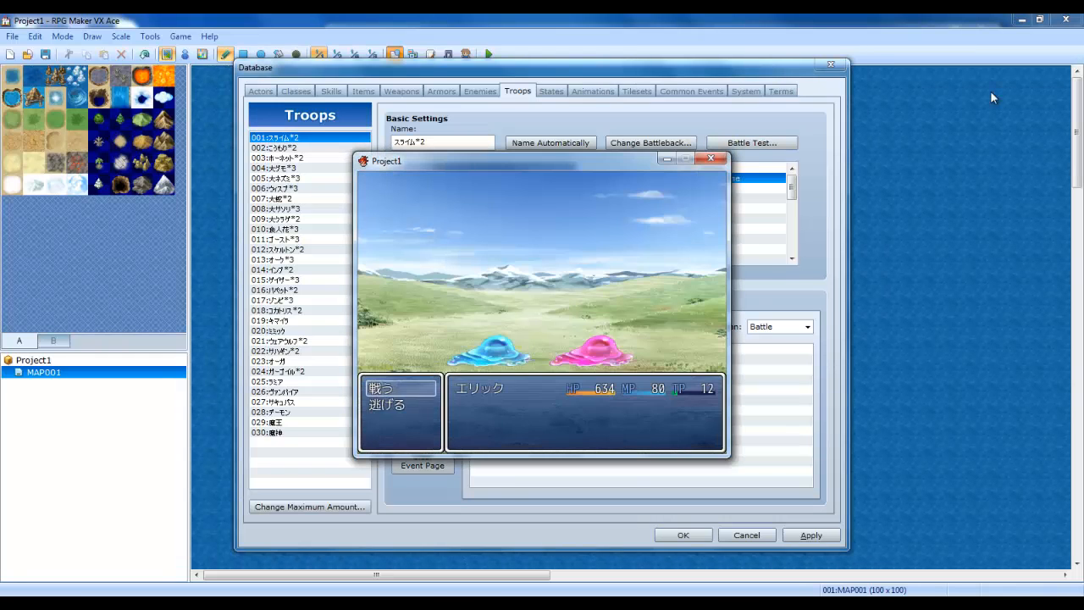
key("Return")
key("Down")
key("Down")
key("Return")
key("Return")
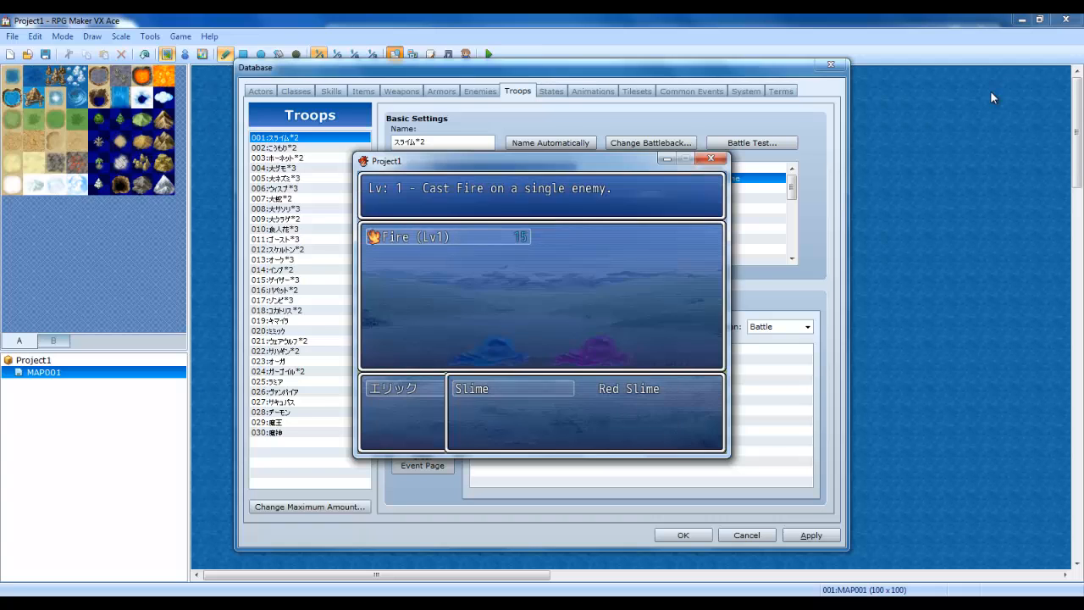
key("Return")
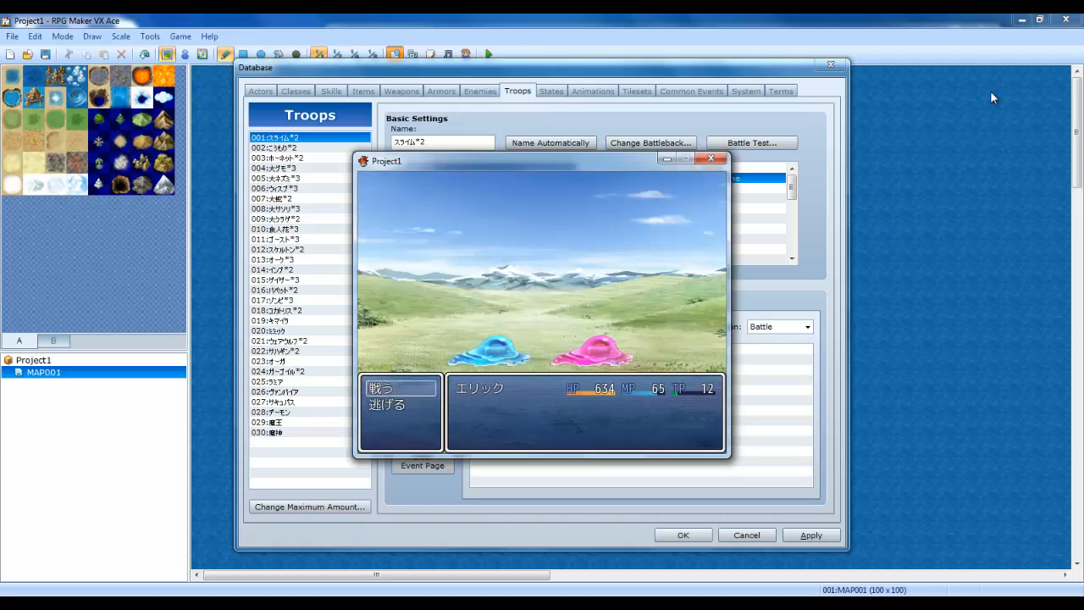
Cast Fire (Lv1) on Red Slime in the battle test.
key("Return")
key("Down")
key("Return")
key("Return")
key("Right")
key("Return")
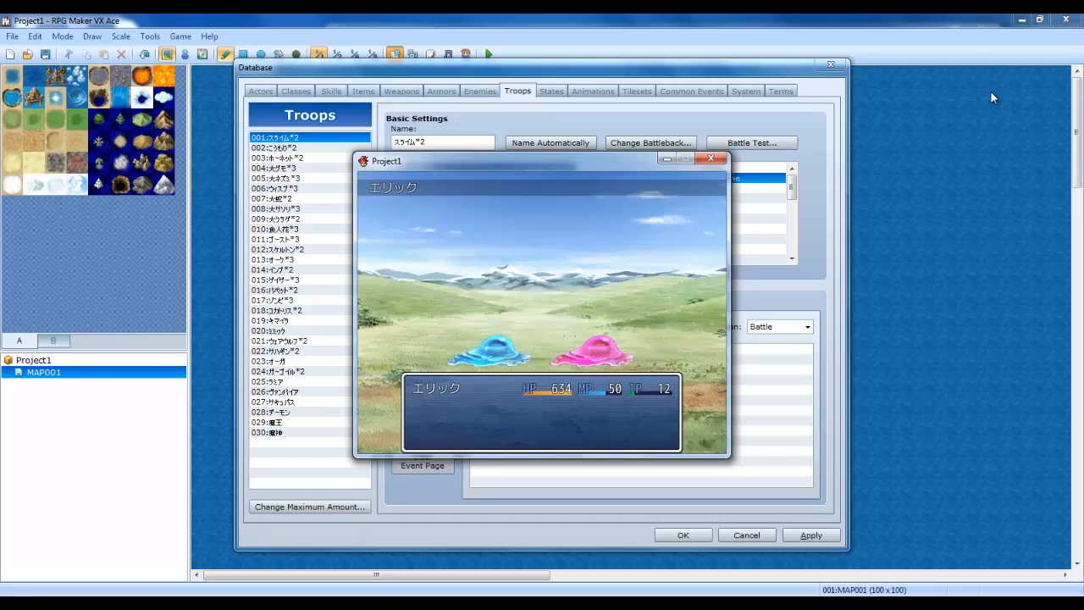
Cast Fire (Lv1) on Slime a second time in the battle test.
key("Return")
key("Return")
key("Return")
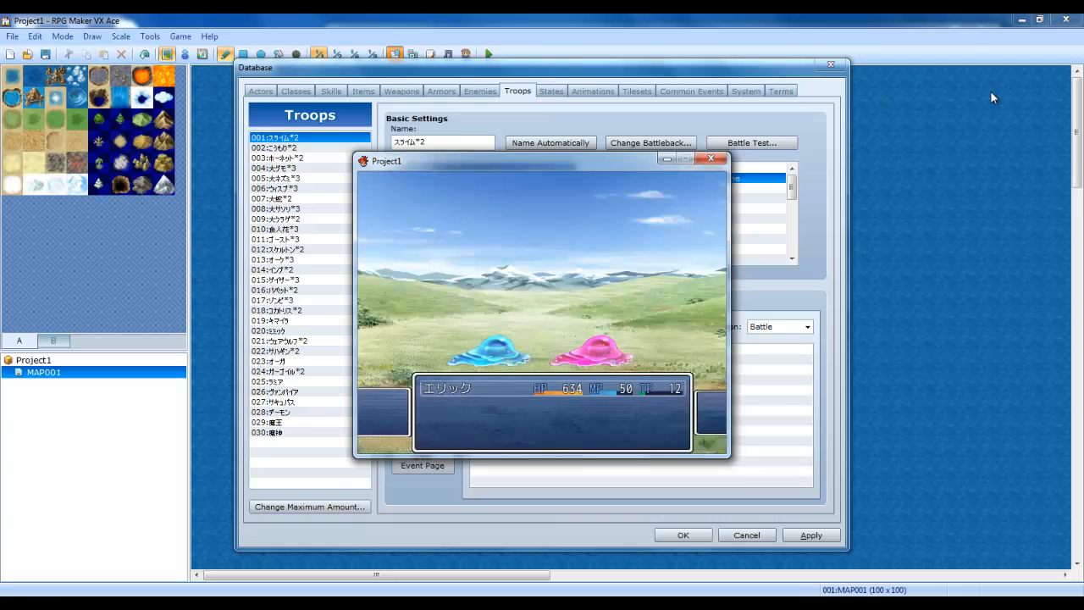
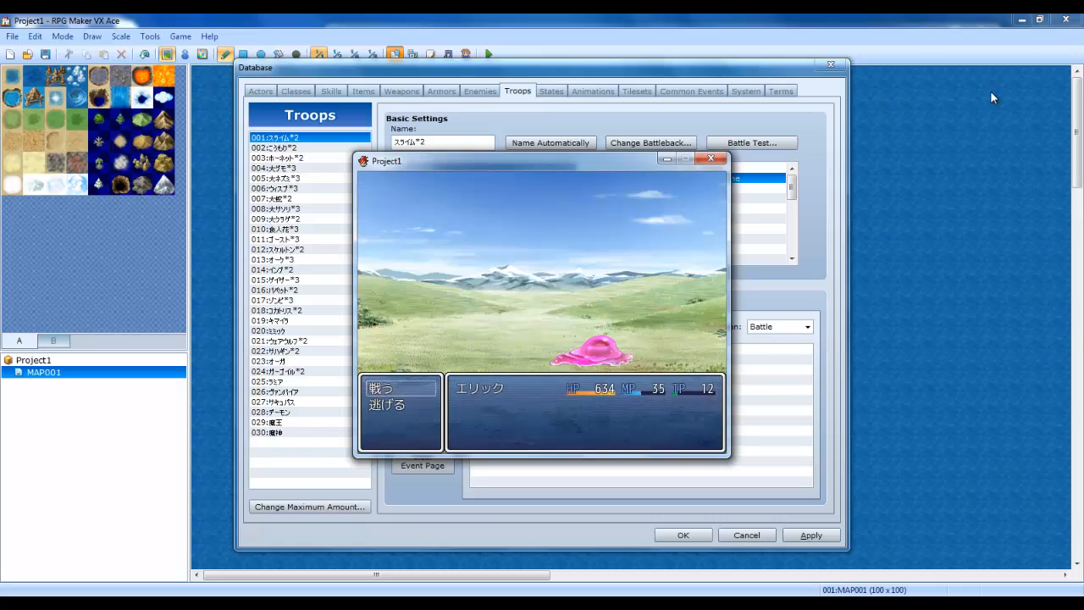
Cast Fire (Lv1) on Red Slime two more times and close the battle test.
key("Return")
key("Return")
key("Return")
key("Return")
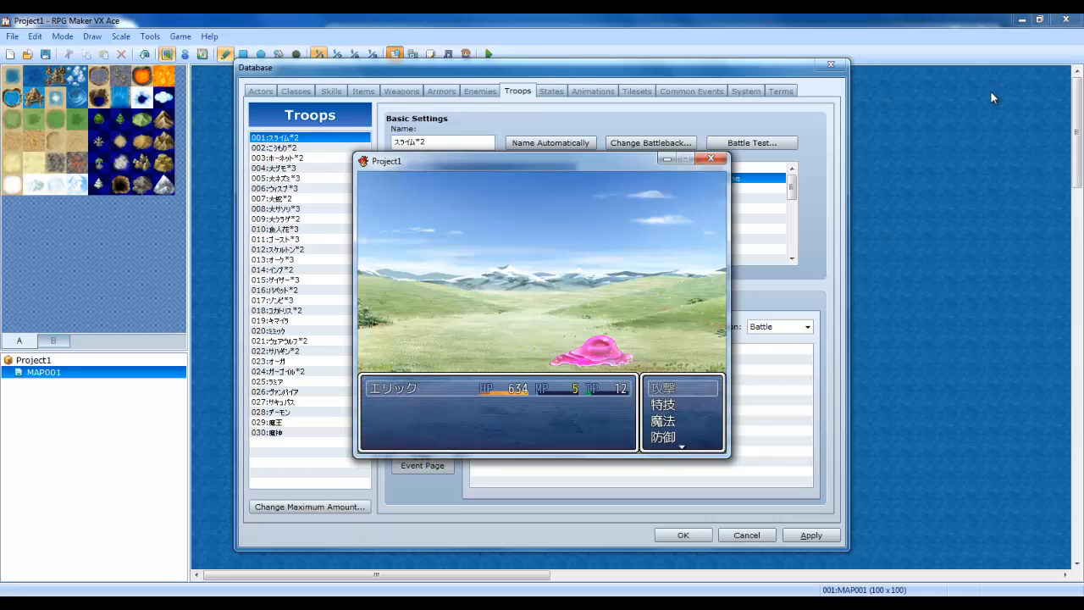
key("Down")
key("Down")
key("Down")
key("Down")
key("Escape")
left_click(713, 161)
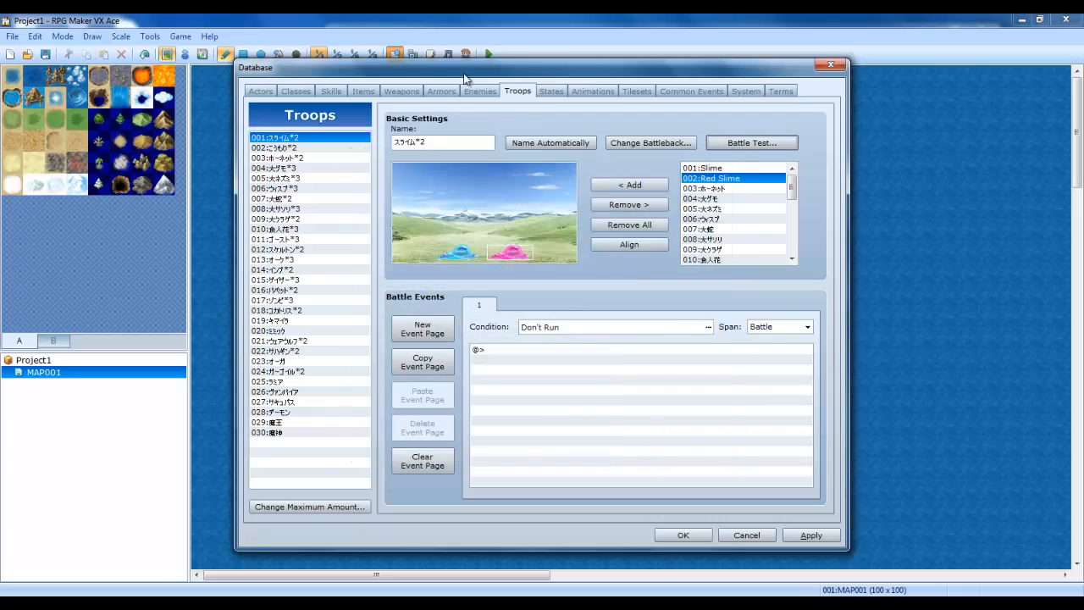
Review the enemy, item, skill and weapon entries and the first actor's initial weapon choices.
left_click(441, 91)
left_click(476, 92)
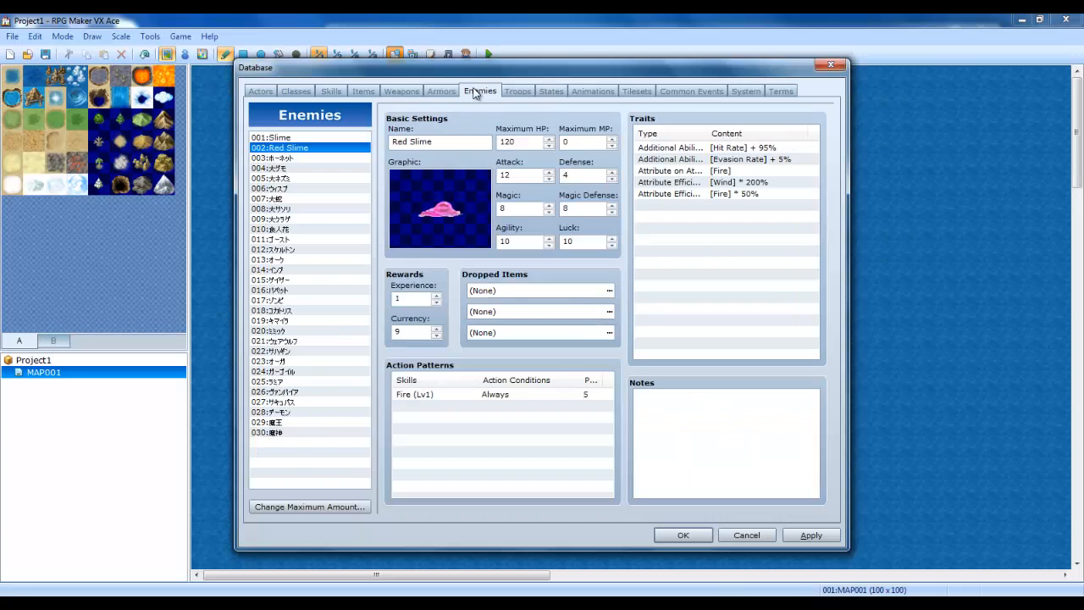
left_click(383, 92)
left_click(362, 91)
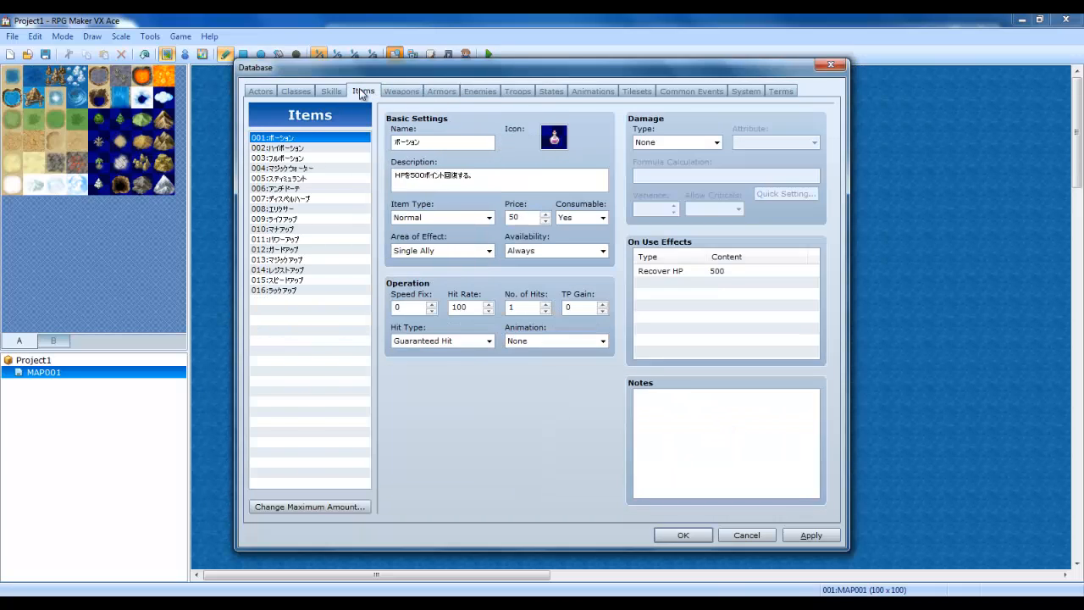
left_click(332, 91)
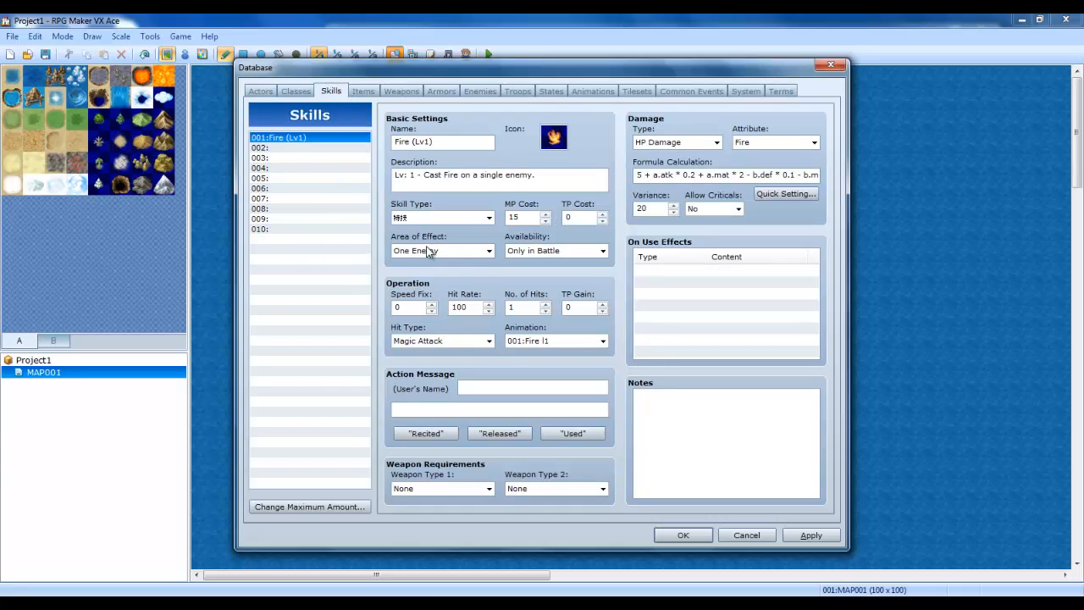
left_click(360, 92)
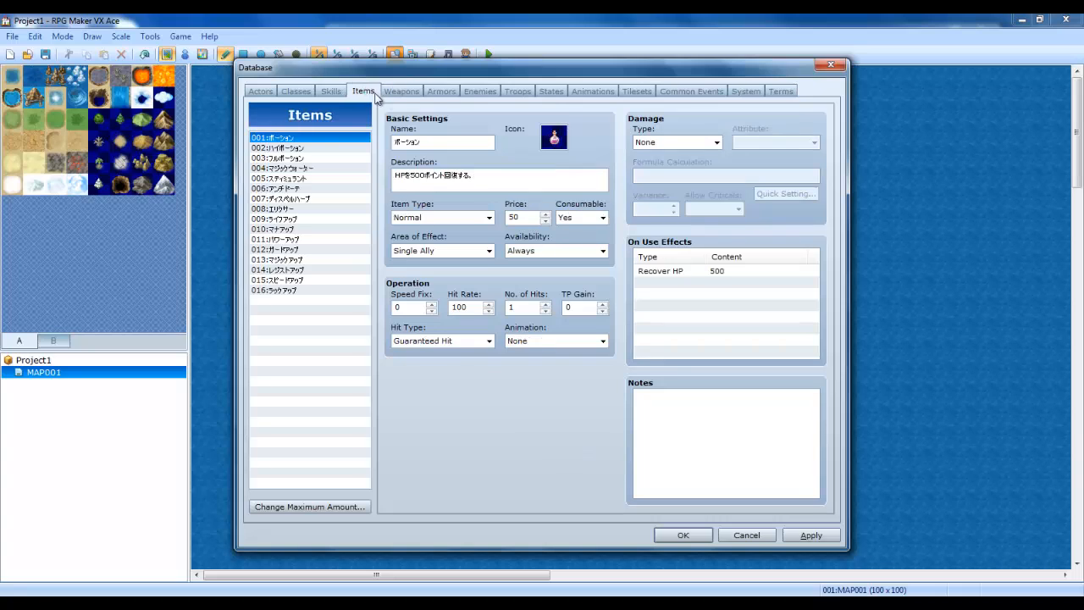
left_click(400, 91)
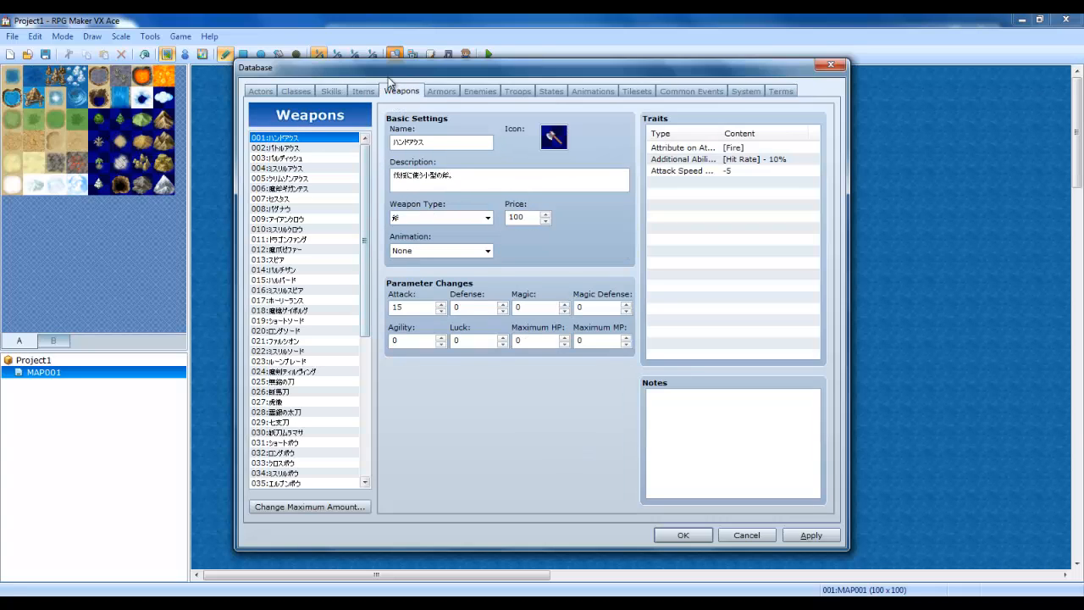
left_click(260, 91)
left_click(481, 373)
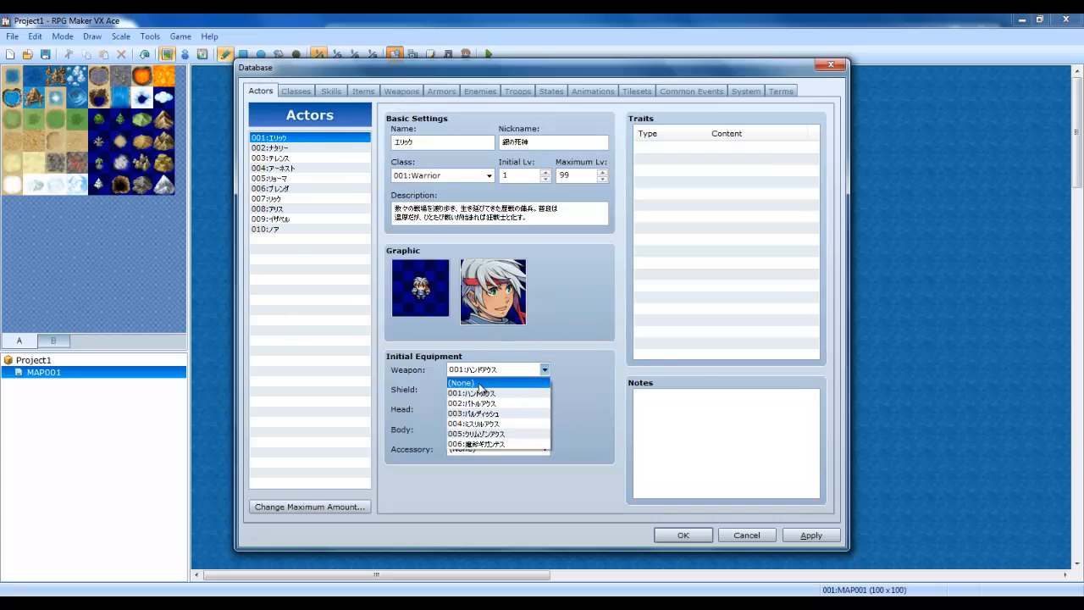
left_click(539, 400)
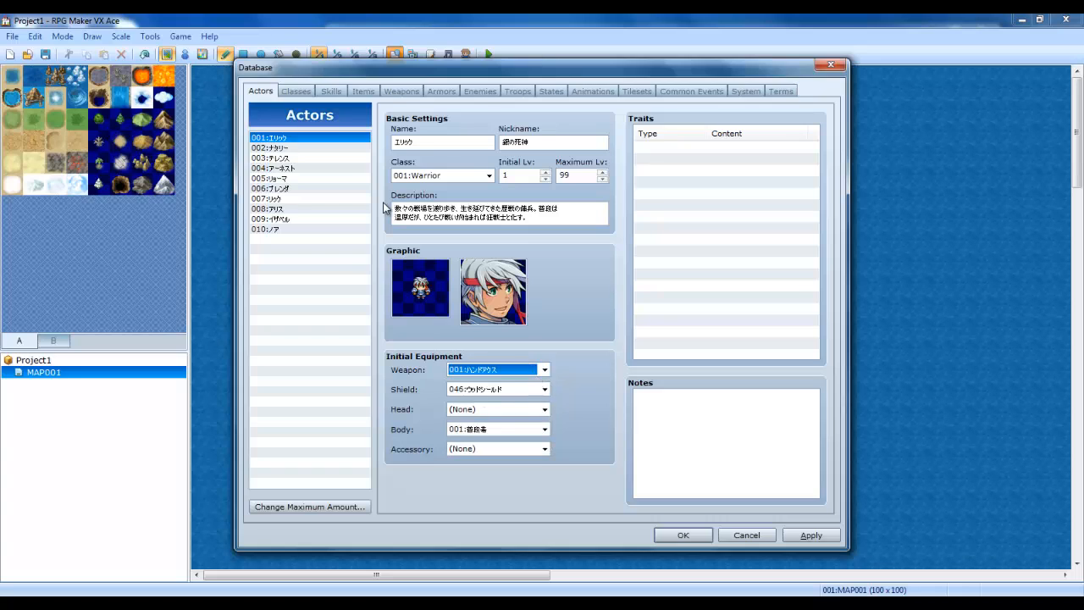
Browse the weapon entries from 001 to 015 and examine their types, parameters and traits.
left_click(401, 91)
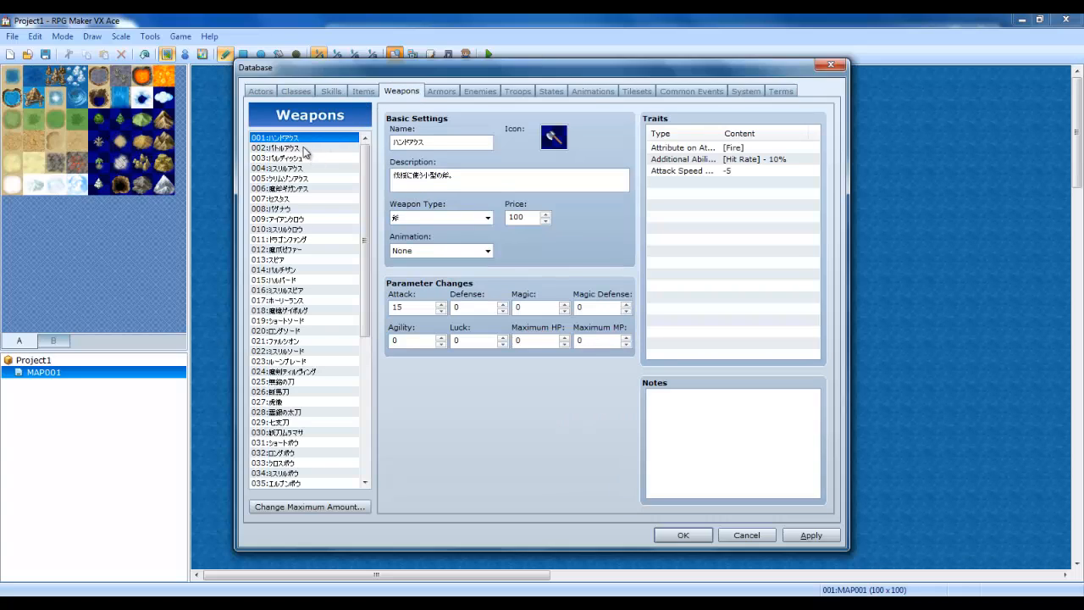
key("Down")
key("Down")
key("Down")
key("Down")
key("Down")
key("Down")
key("Down")
key("Down")
key("Down")
key("Down")
key("Down")
key("Down")
key("Down")
key("Down")
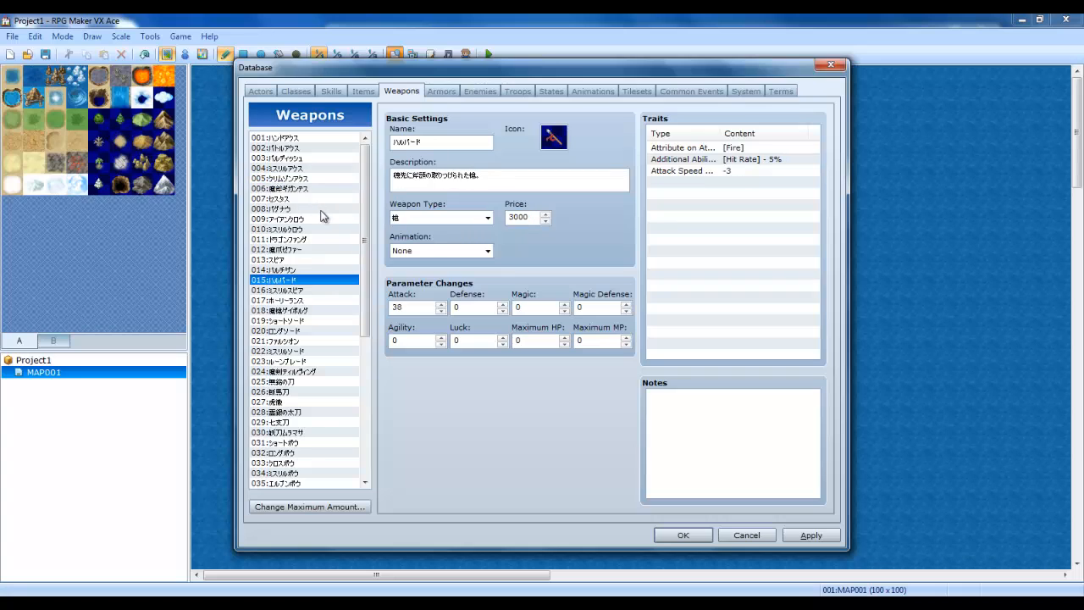
key("Up")
Set the first actor's initial weapon to 006:魔斧ギガンテス.
left_click(270, 92)
left_click(508, 369)
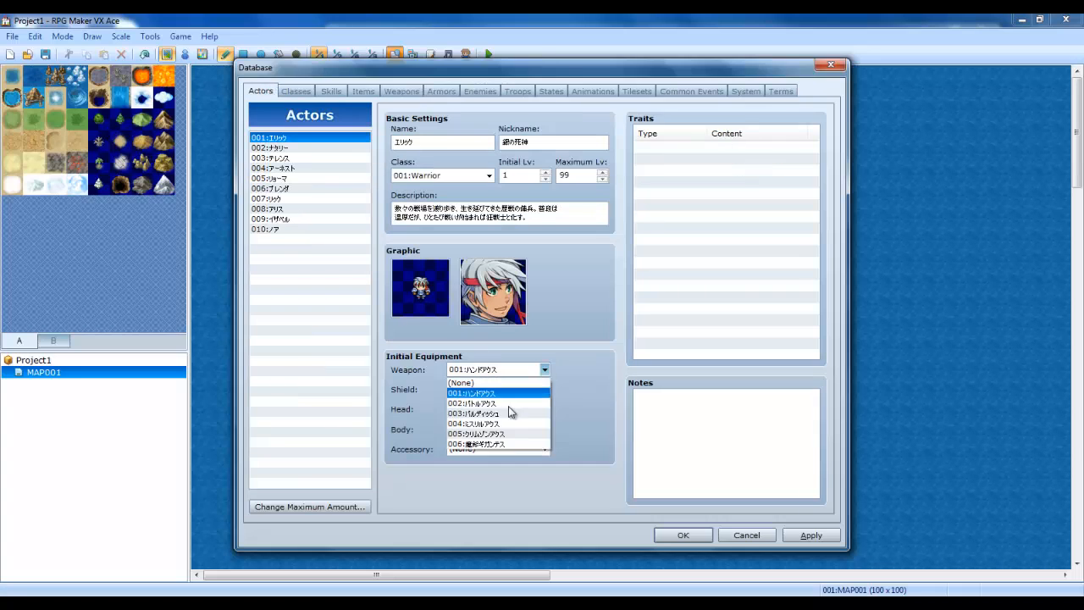
left_click(491, 436)
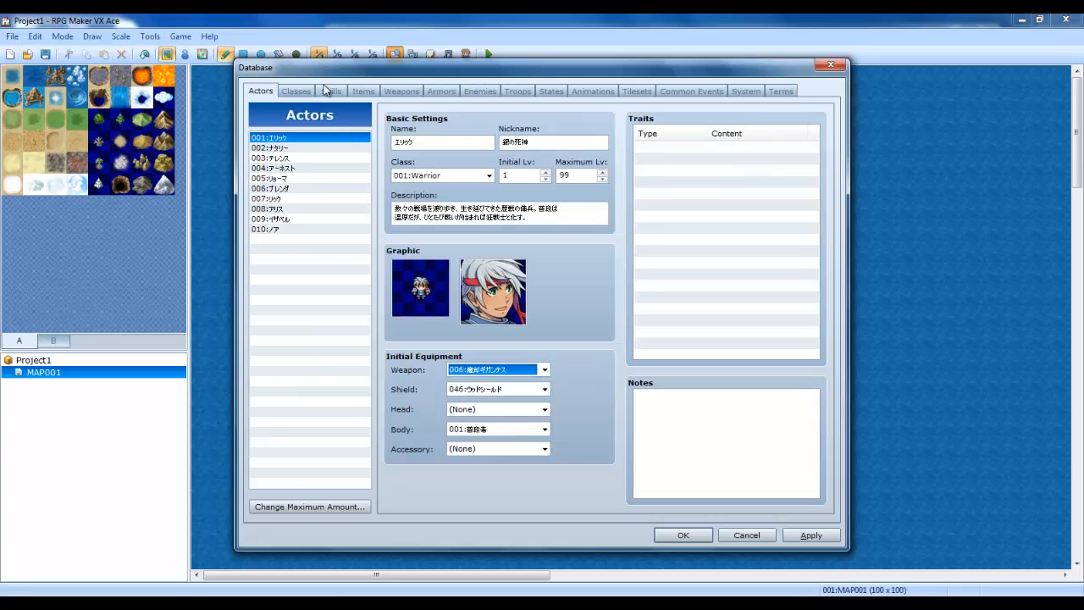
Rename weapon 001 as POtato.
left_click(414, 90)
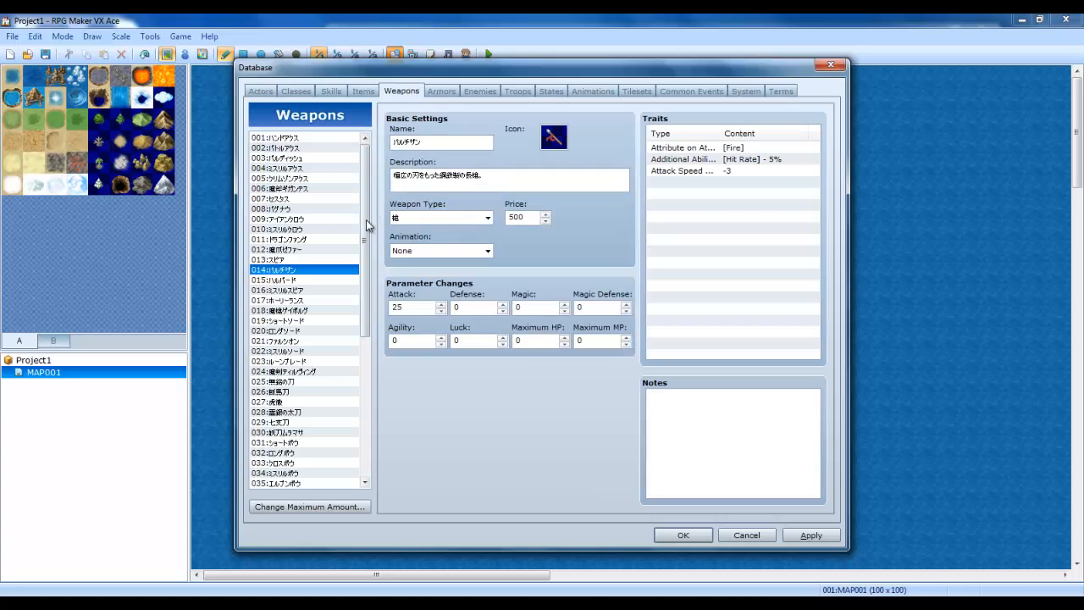
left_click_drag(366, 225, 366, 289)
left_click(301, 139)
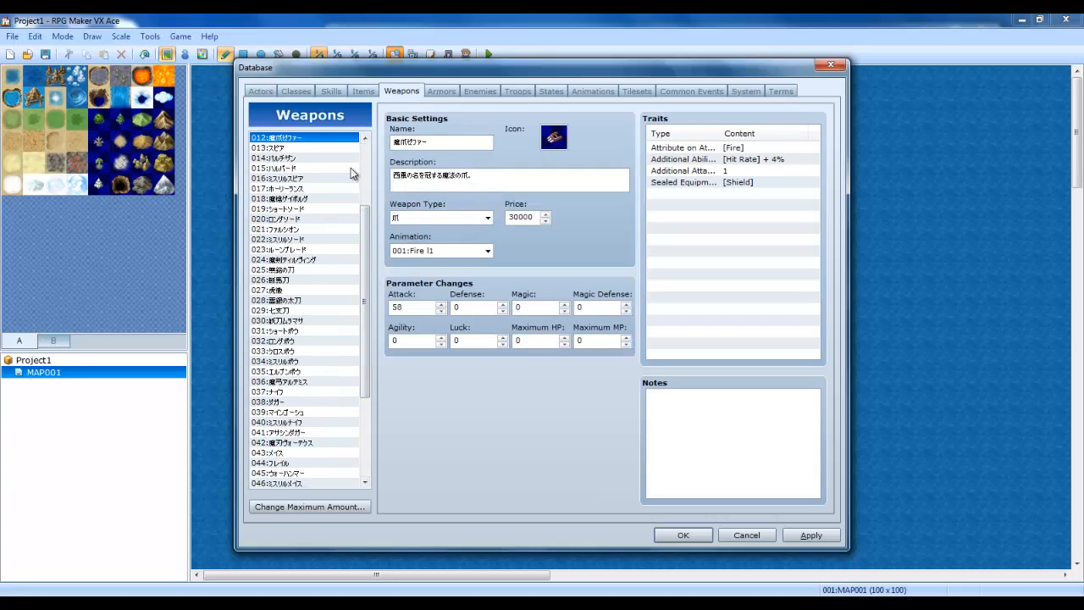
scroll(338, 322, "up", 4)
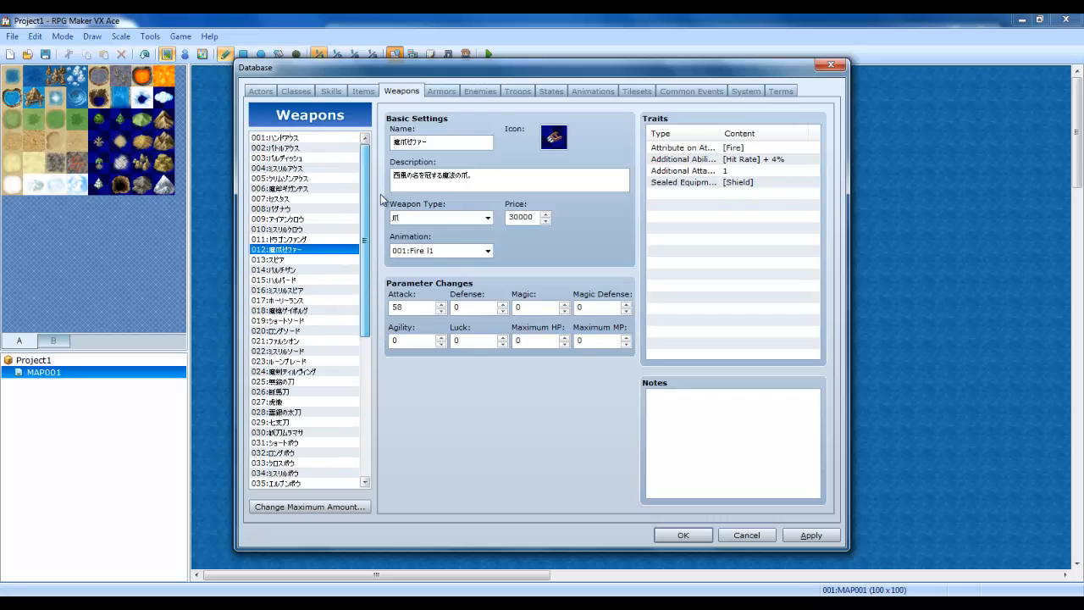
left_click(288, 137)
key("Tab")
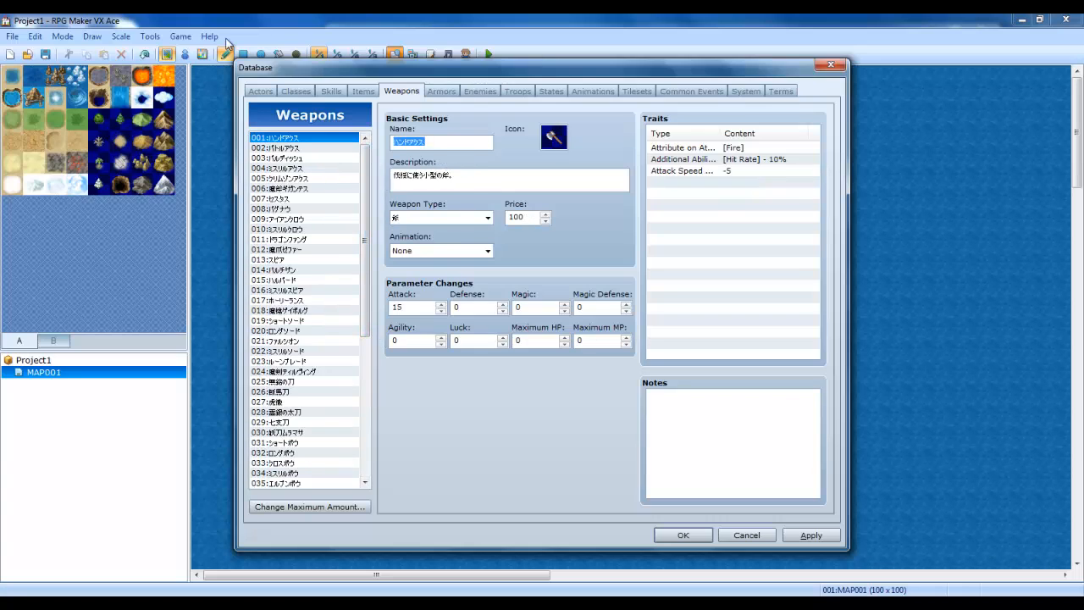
type("POtato")
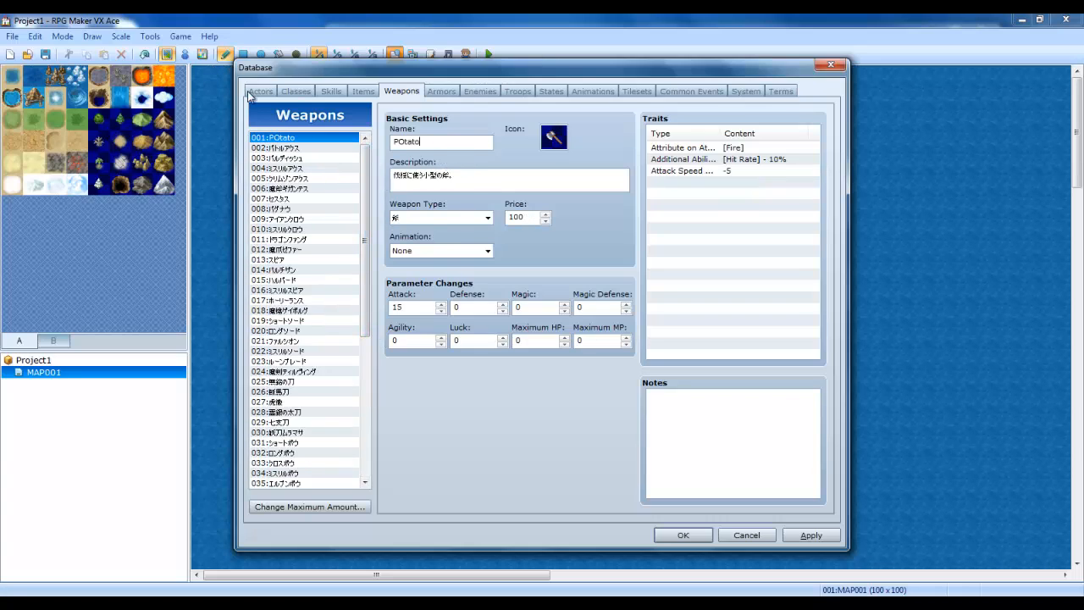
Copy the Warrior class's weapon equipment trait and paste it at the end of its traits list.
left_click(254, 92)
left_click(297, 92)
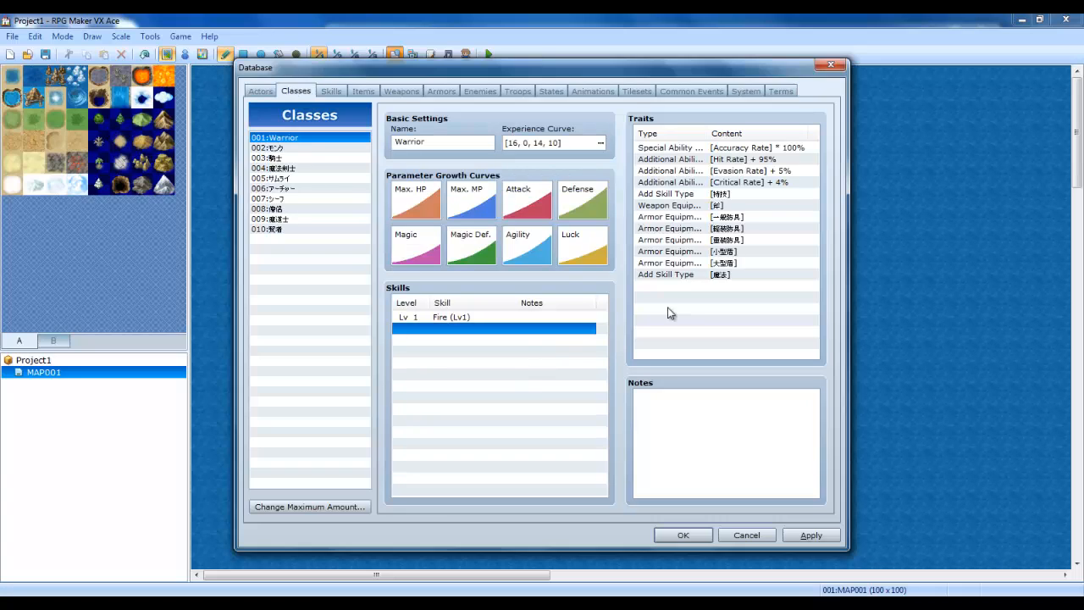
left_click(708, 299)
left_click(674, 221)
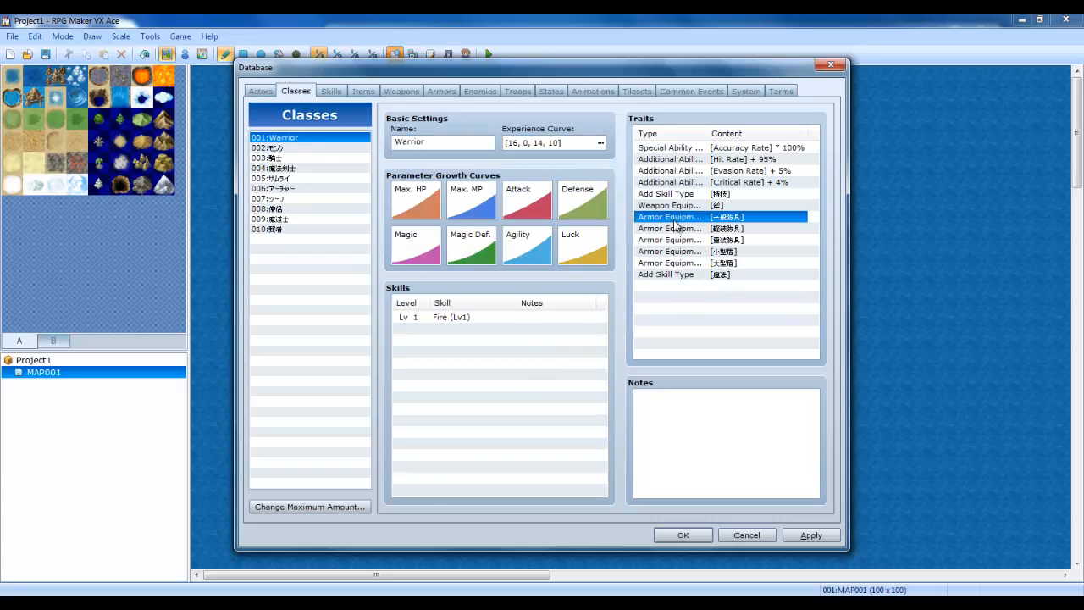
left_click(670, 207)
key("ctrl+c")
left_click(677, 288)
key("ctrl+v")
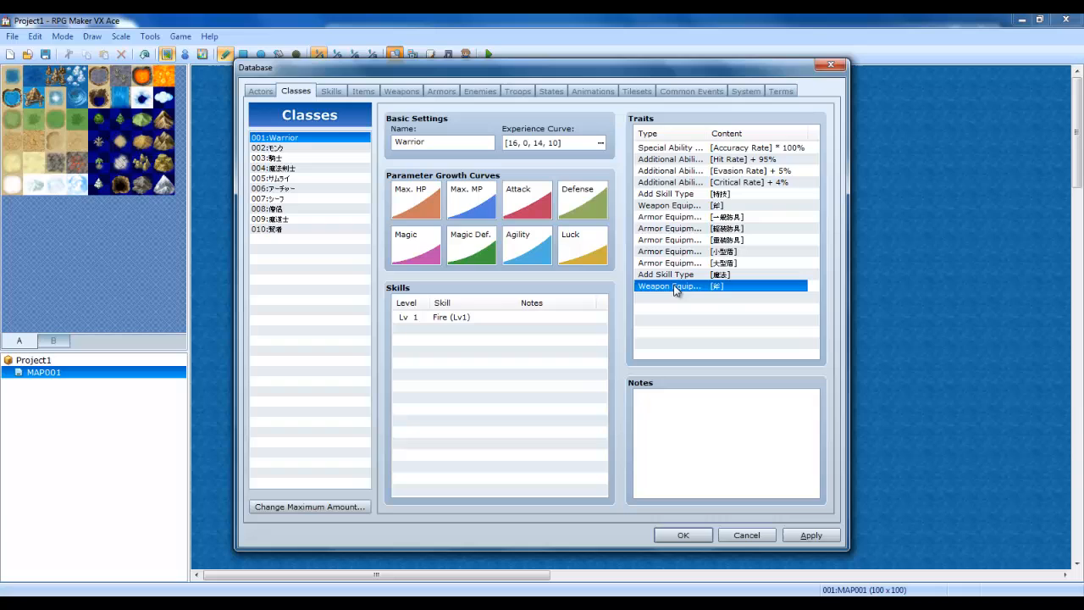
Change the Warrior's copied trait to weapon equipment type 爪.
double_click(723, 294)
left_click(746, 184)
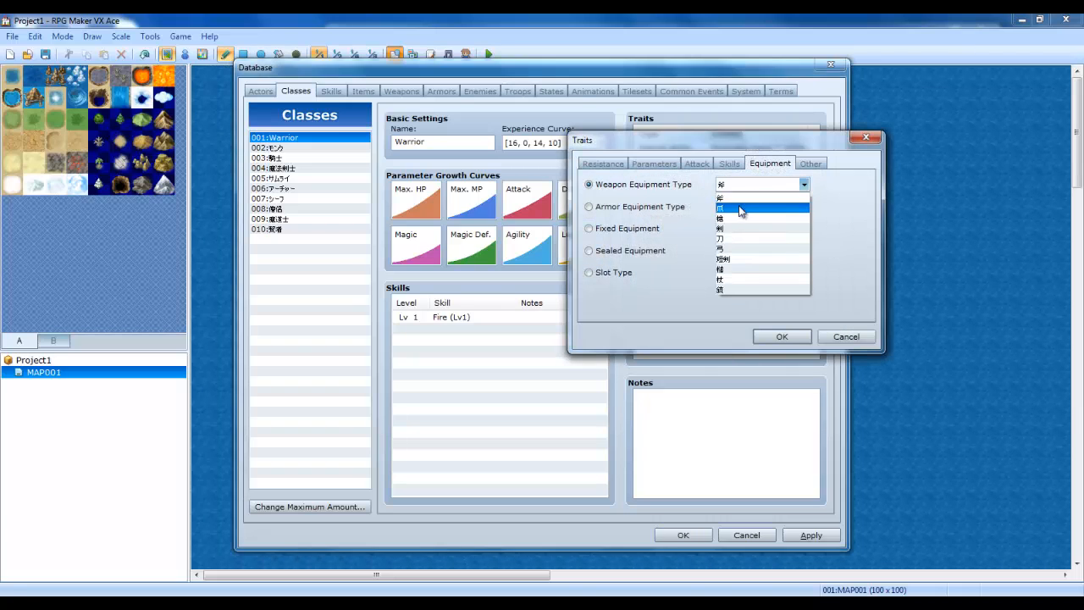
left_click(744, 209)
left_click(782, 336)
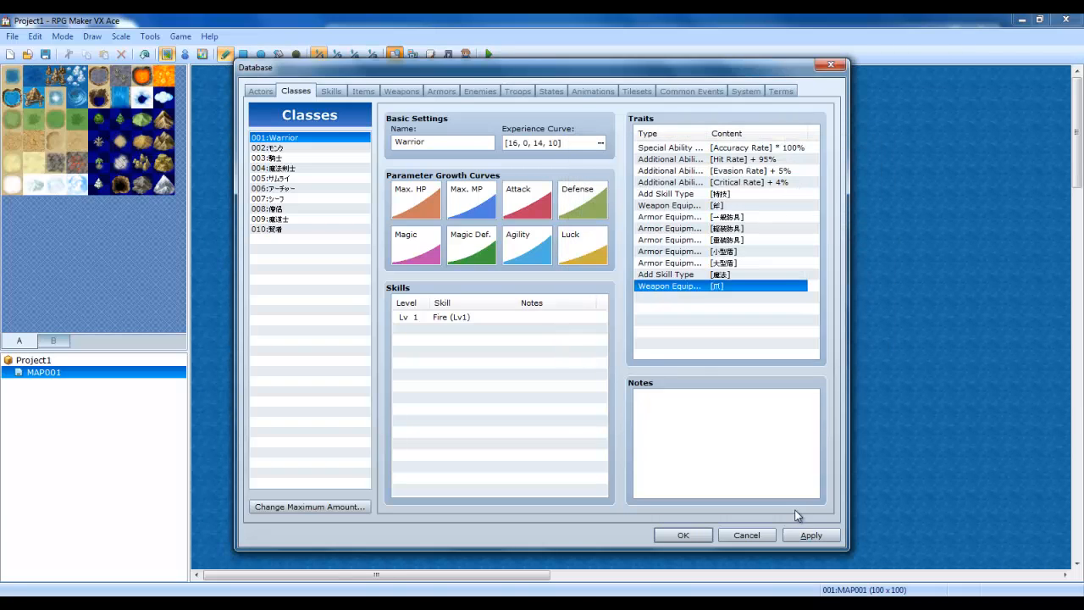
Keep the POtato weapon's type as 斧, make 001:POtato the first actor's initial weapon, and apply the database changes.
left_click(398, 91)
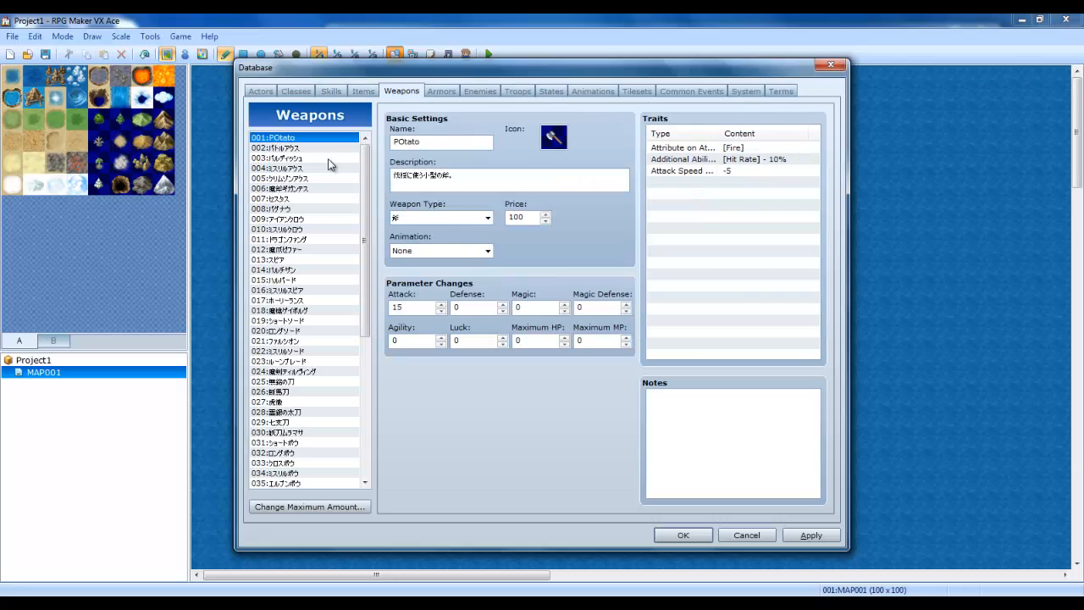
left_click(432, 220)
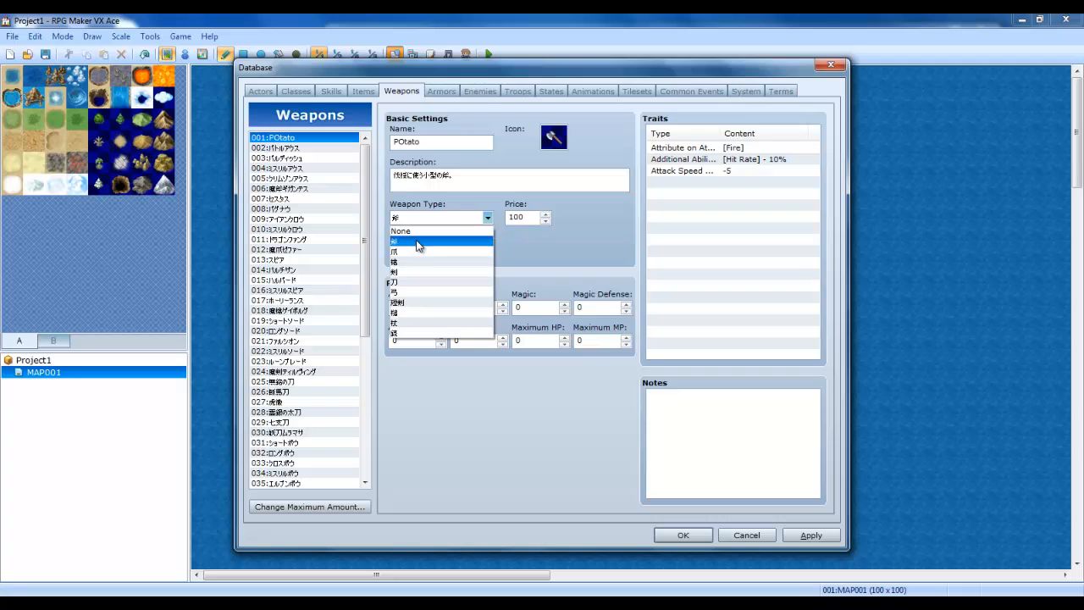
left_click(417, 241)
left_click(261, 92)
left_click(508, 370)
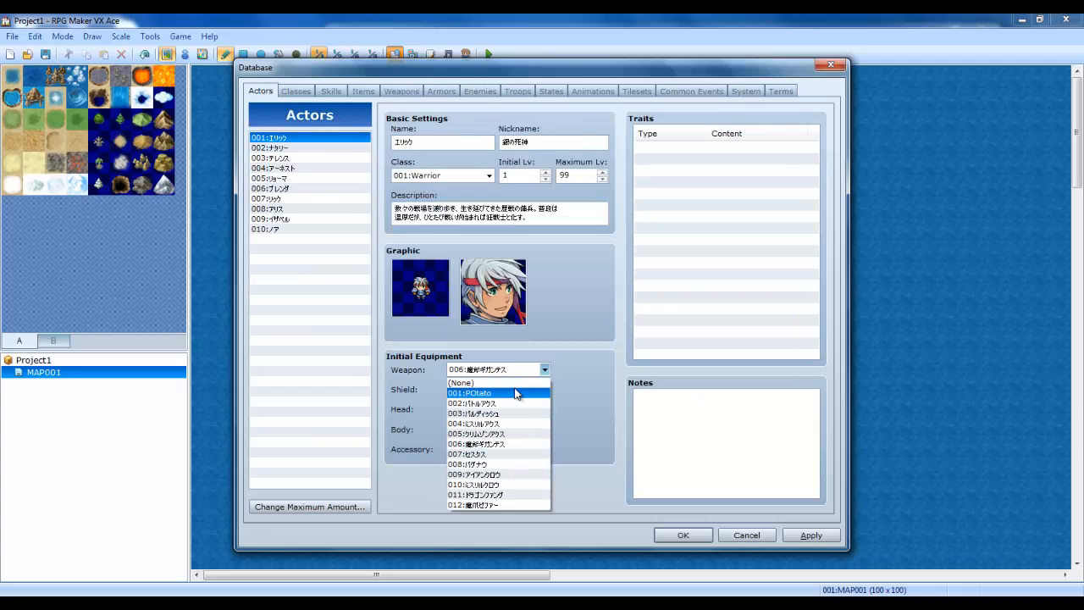
left_click(516, 393)
left_click(808, 535)
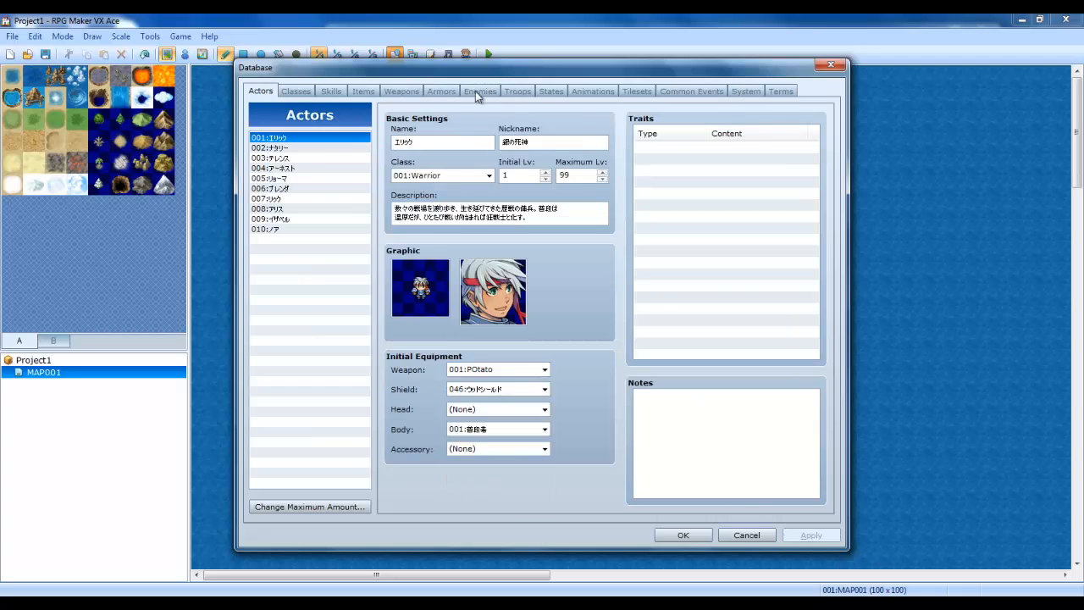
Set the POtato weapon's animation to the blank entry 002, keep its type as 斧, and check its Fire attack attribute trait.
left_click(475, 90)
left_click(592, 91)
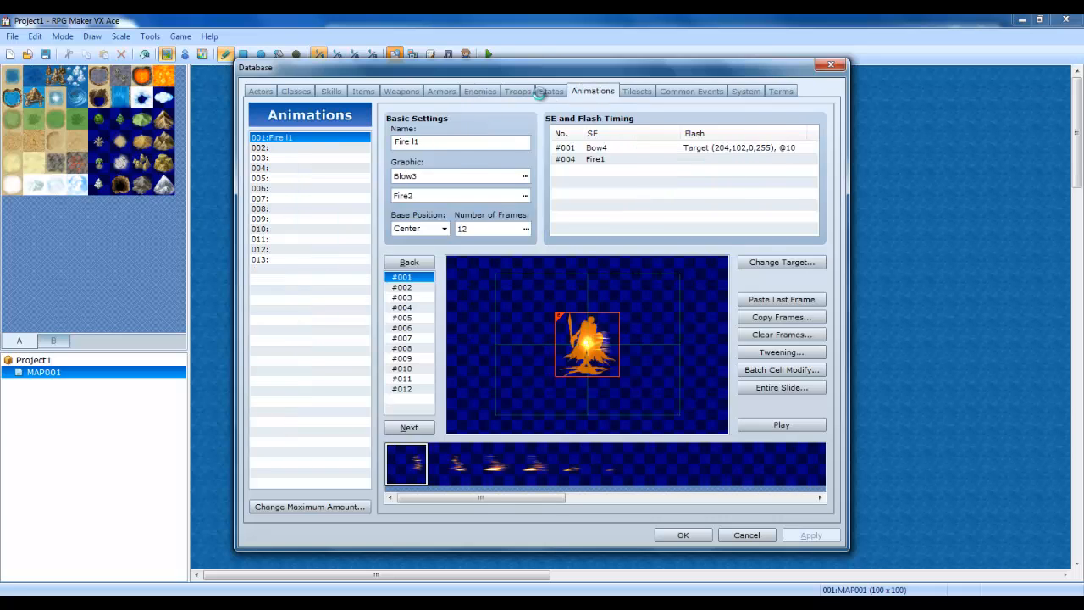
left_click(546, 91)
left_click(518, 90)
left_click(401, 91)
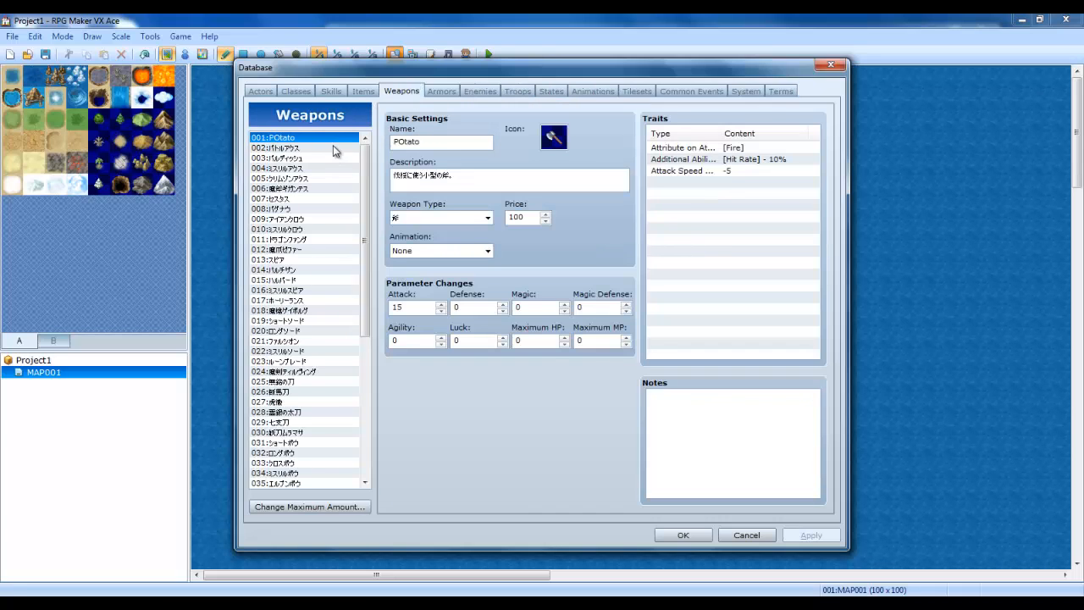
left_click(417, 253)
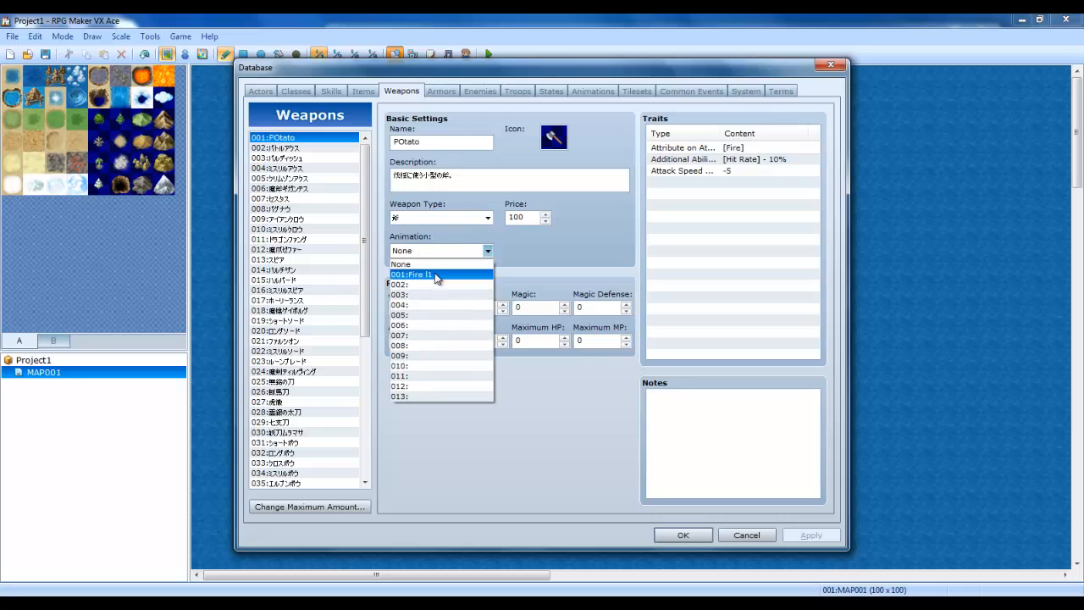
left_click(445, 284)
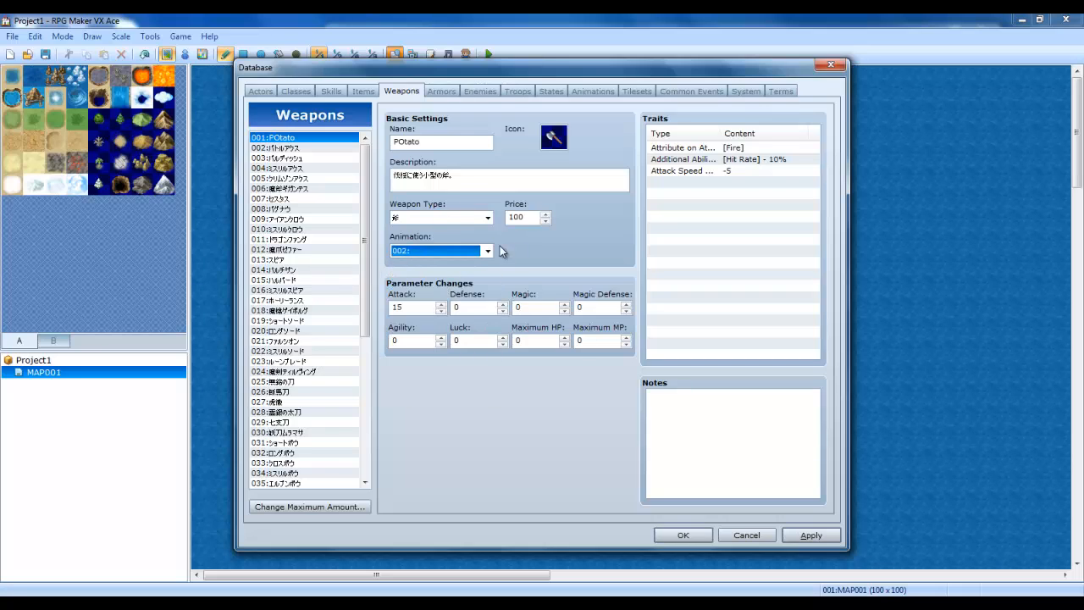
left_click(455, 219)
left_click(403, 342)
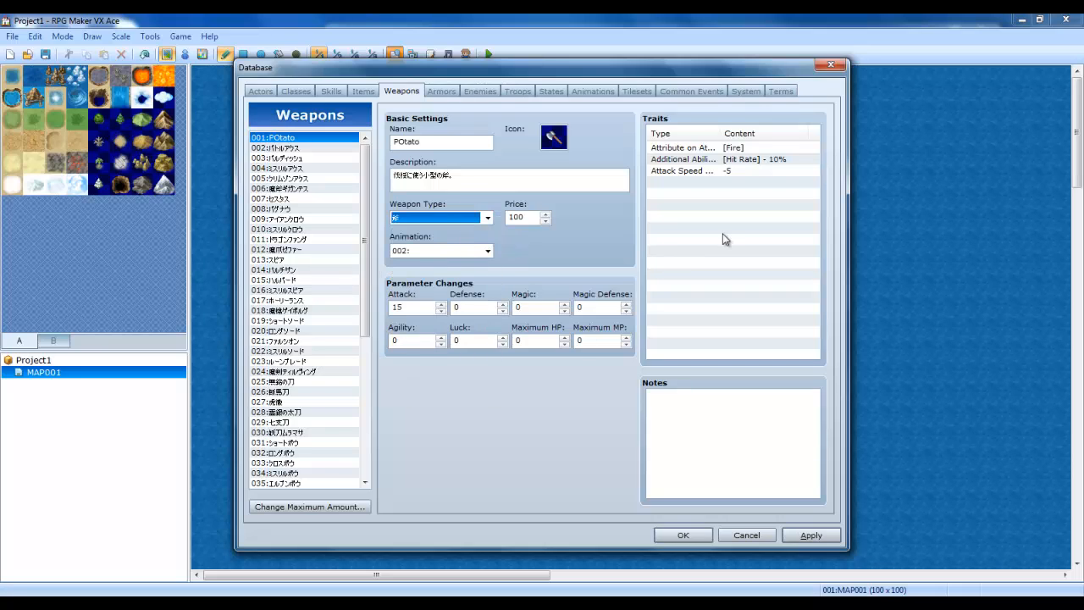
left_click(727, 149)
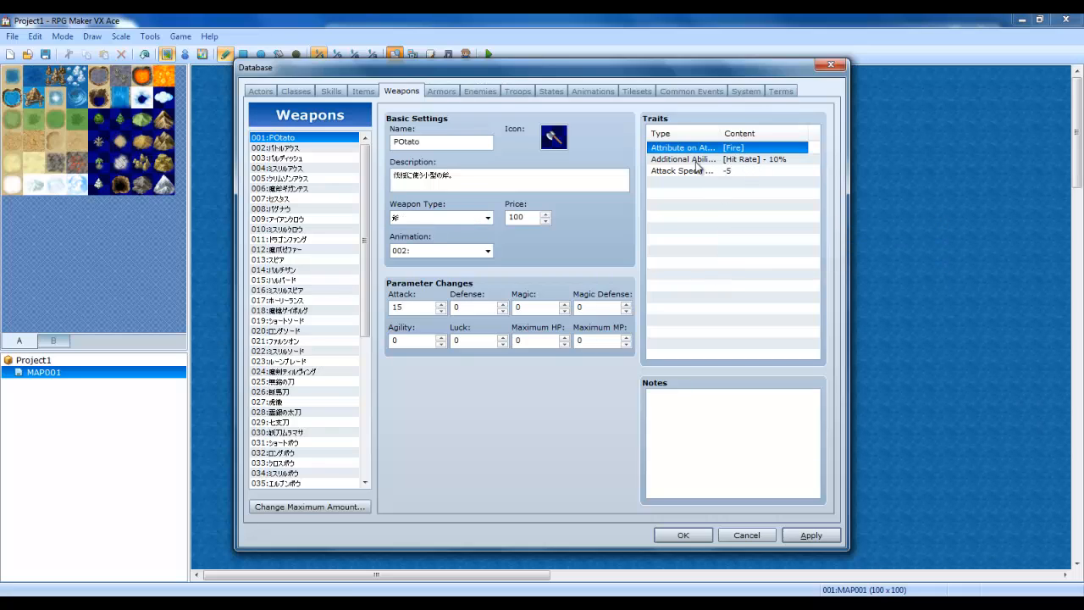
Run a battle test of the Slime and Red Slime troop and advance to the first battle command.
left_click(518, 90)
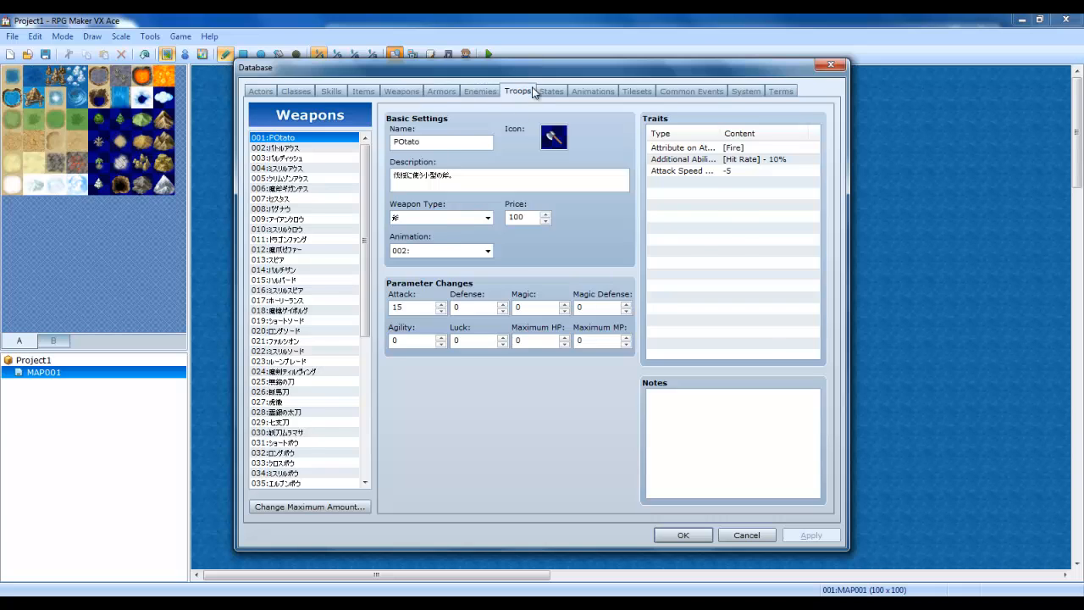
left_click(753, 142)
left_click(600, 404)
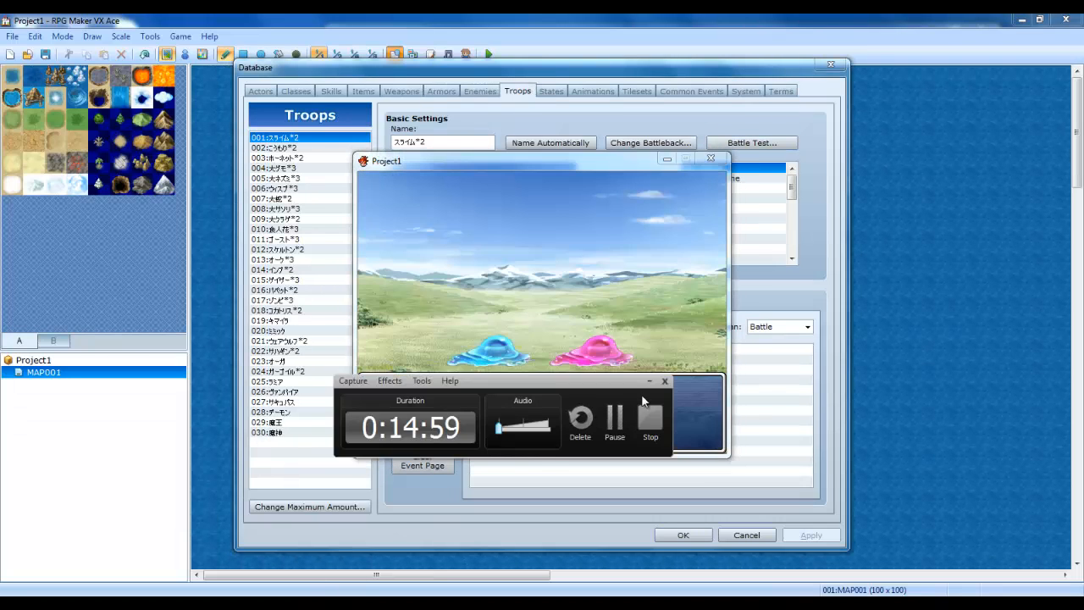
left_click(645, 381)
key("Return")
key("Return")
key("Return")
key("Return")
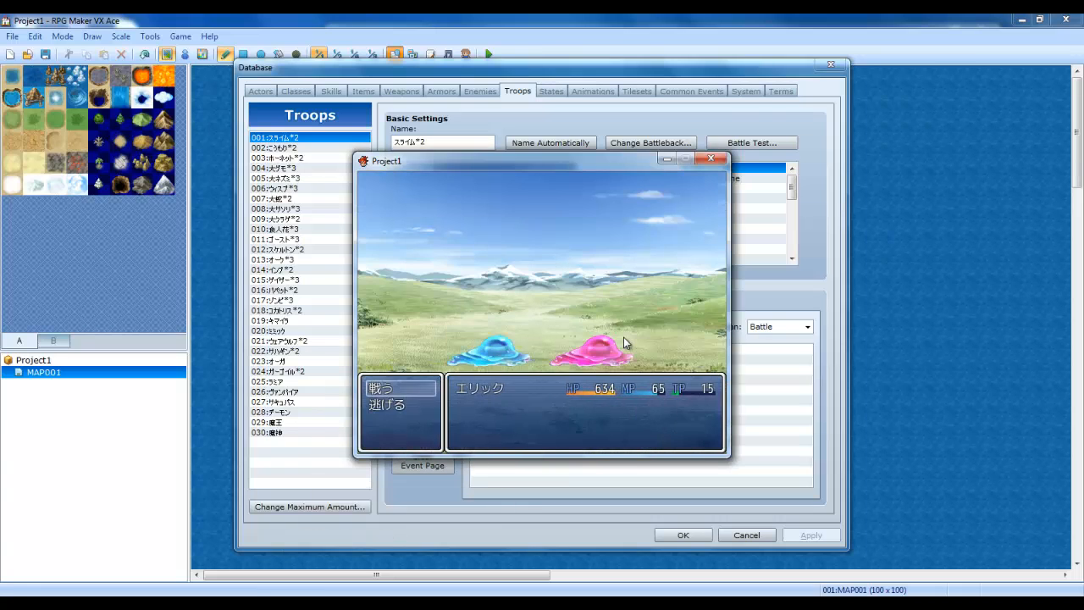
Attack Red Slime in the battle test.
key("Return")
key("Return")
key("Right")
key("Return")
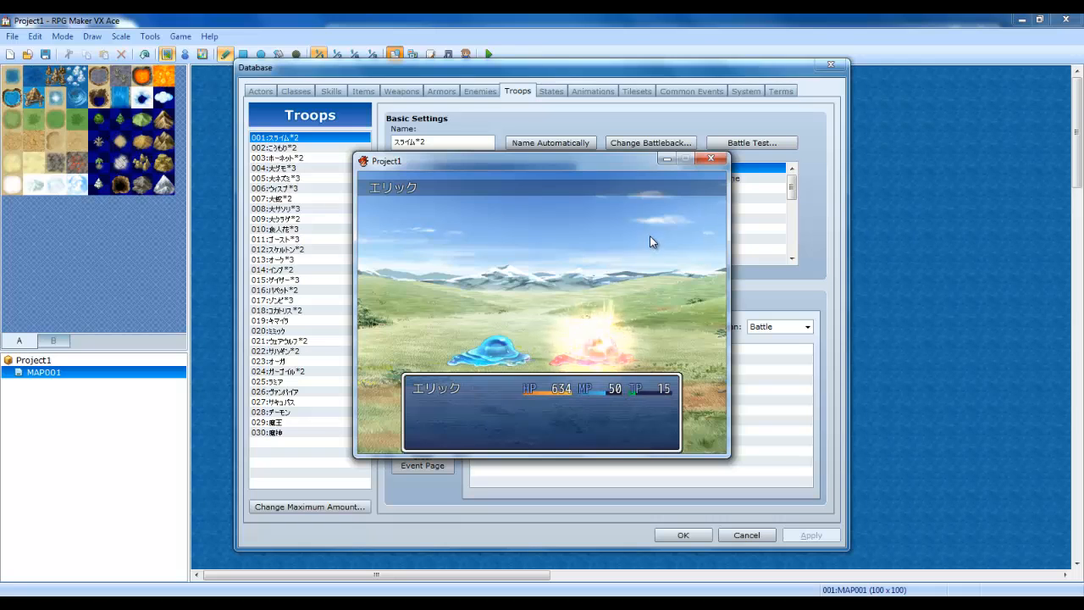
Attack Slime in the battle test and close the test.
key("Return")
key("Down")
key("Return")
key("Return")
key("Return")
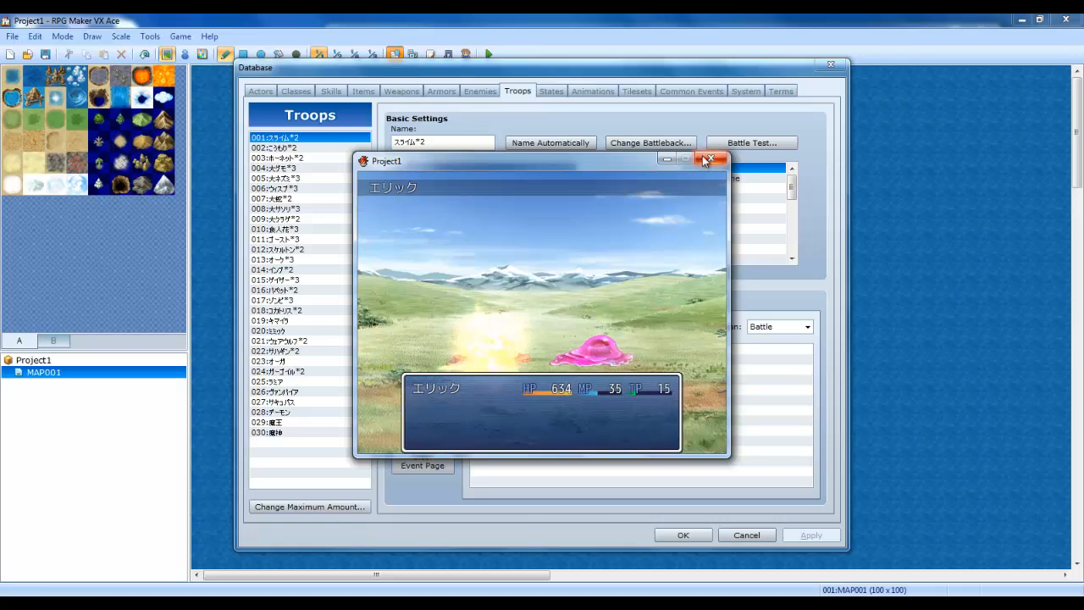
left_click(712, 158)
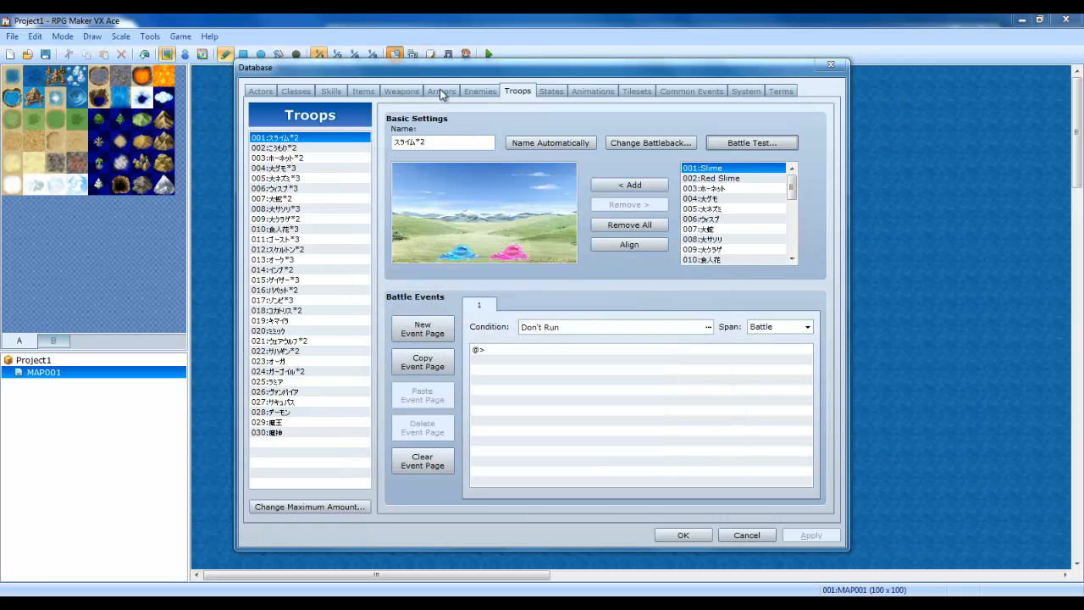
Paste a copy of the Fire (Lv1) skill into skill entry 003.
left_click(331, 91)
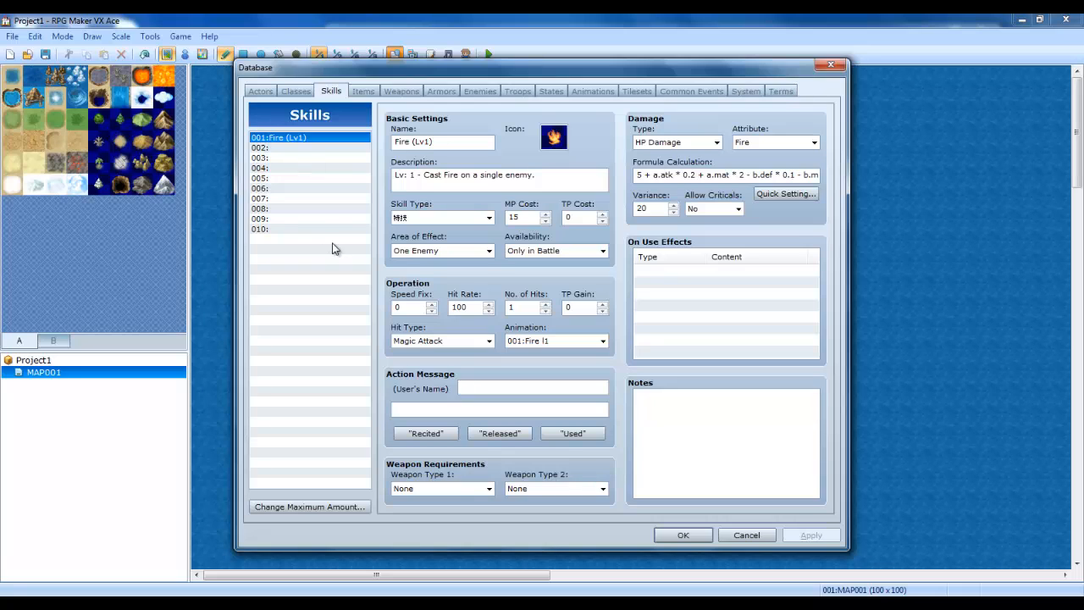
left_click(280, 158)
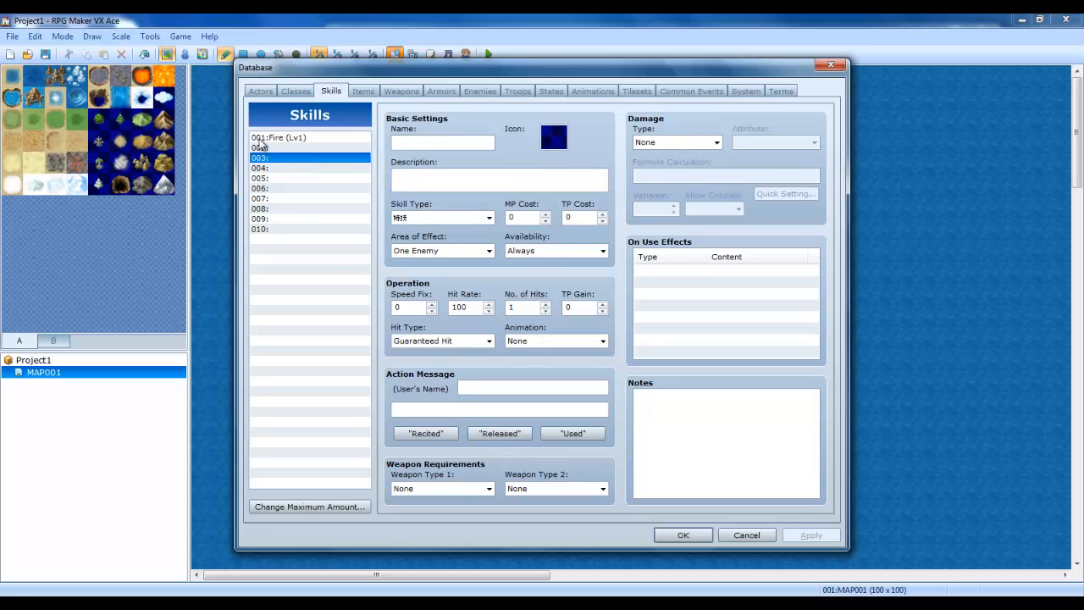
key("ctrl+v")
Rename skill 001 to Attack and compare it with the Fire (Lv1) copy in entry 003.
left_click(288, 137)
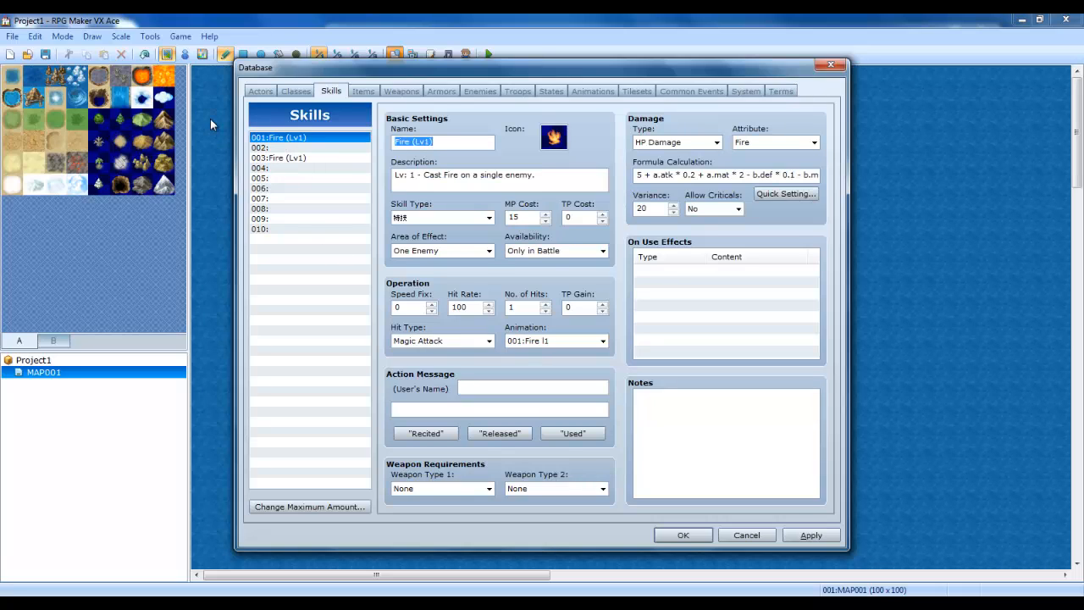
type("Attack")
left_click(292, 149)
left_click(293, 139)
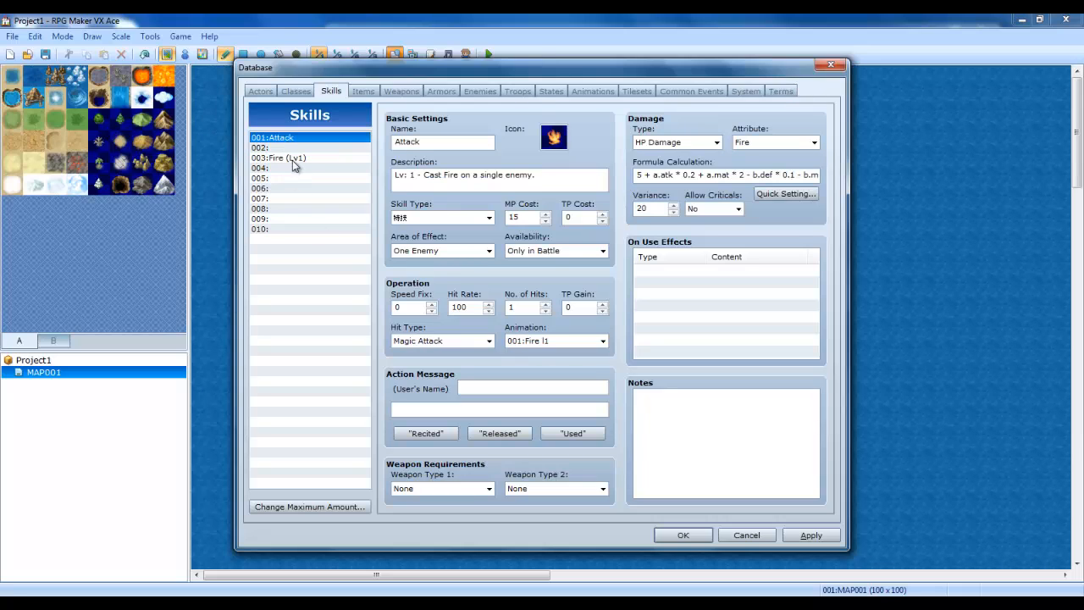
left_click(291, 158)
left_click(290, 148)
left_click(292, 157)
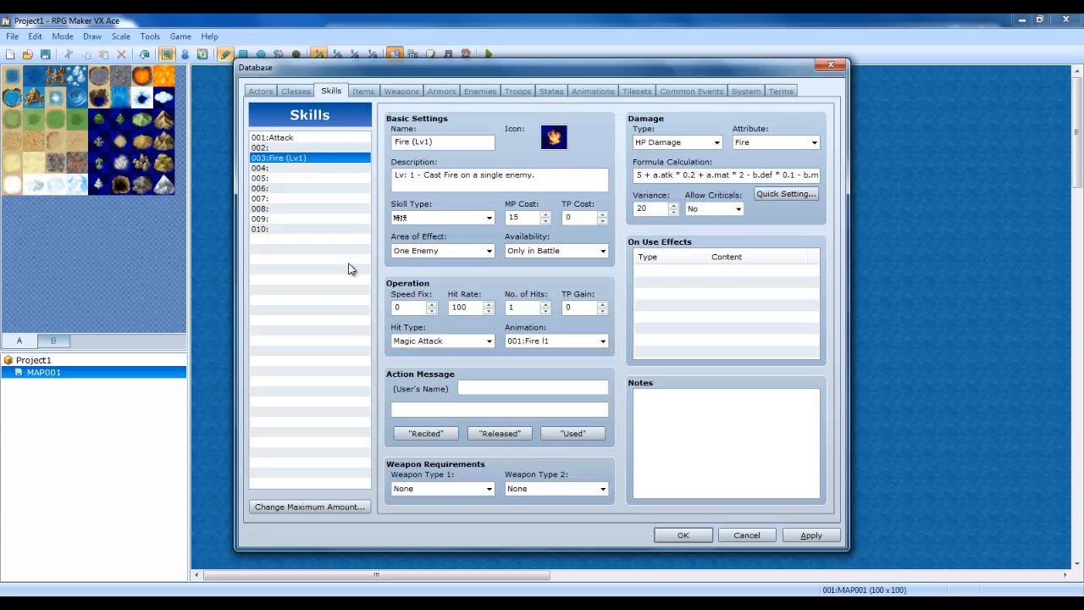
left_click(274, 137)
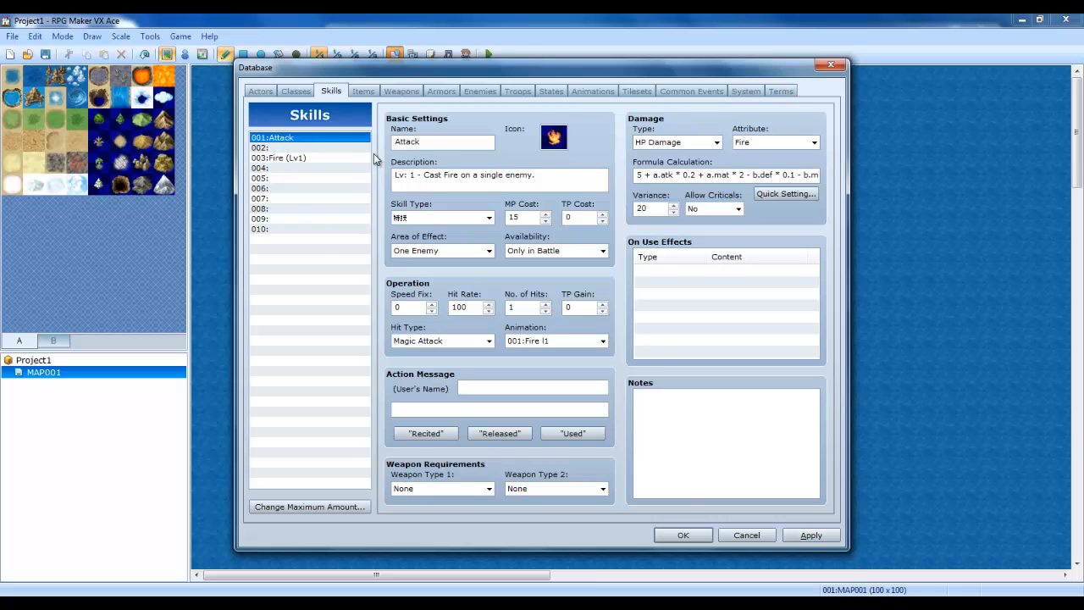
Give the Attack skill a sword icon and set its description to "Basic Attack".
double_click(554, 137)
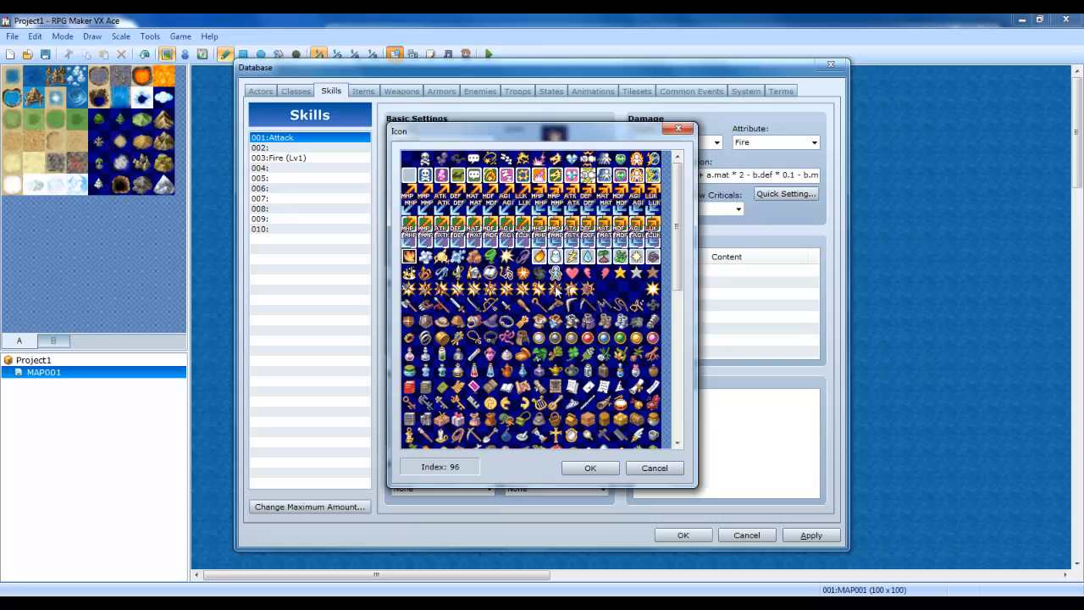
double_click(464, 310)
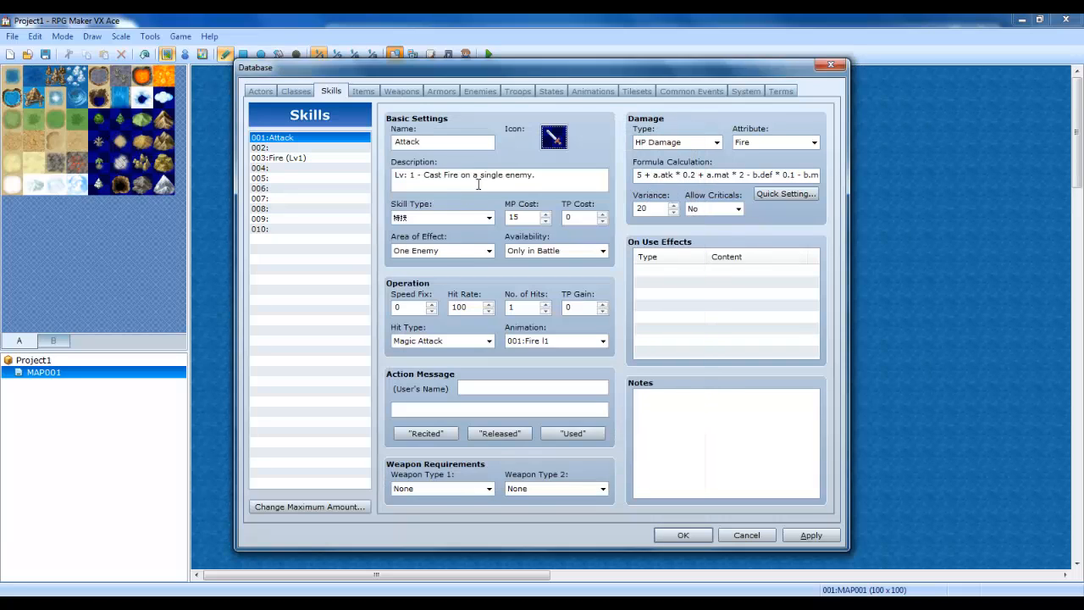
left_click_drag(567, 181, 192, 132)
type("Basic Attack")
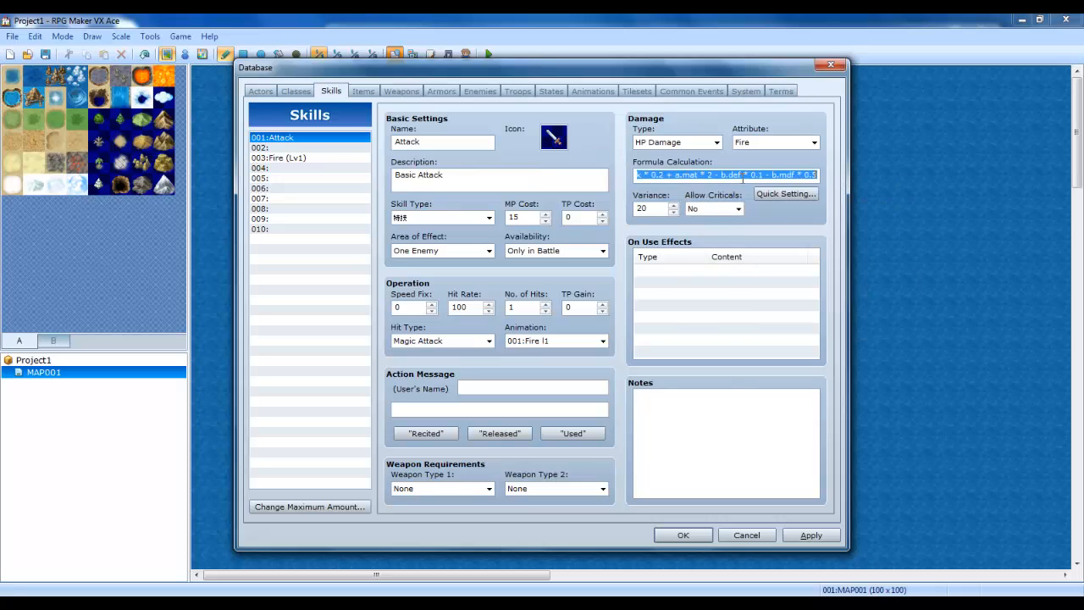
Use the quick damage settings to make the Attack skill's formula 5 + a.atk * 4 - b.def * 2, and apply it.
left_click(772, 195)
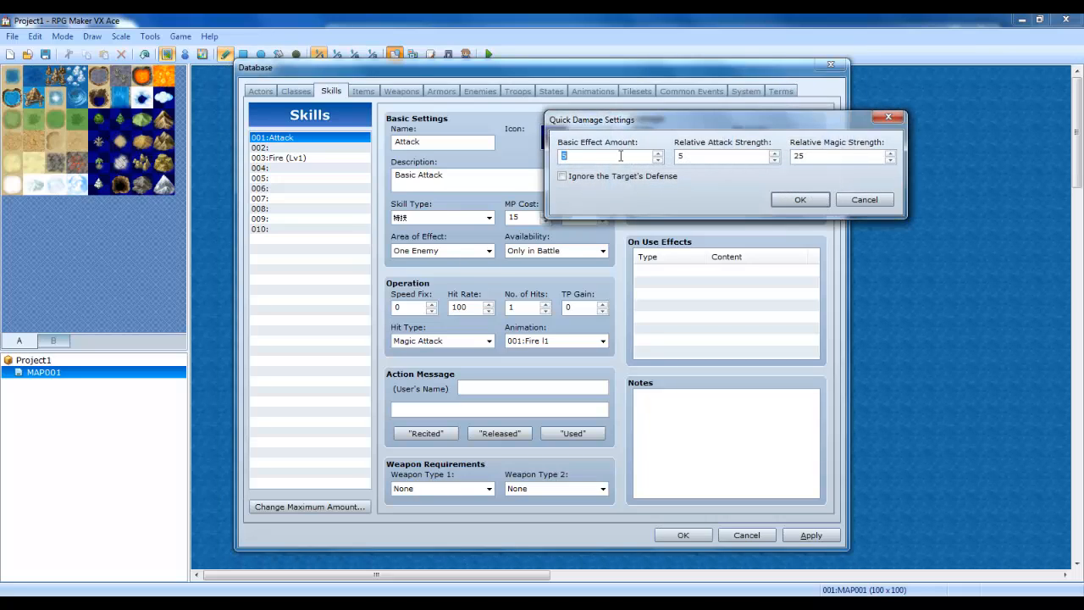
left_click(734, 156)
type("0")
left_click(805, 203)
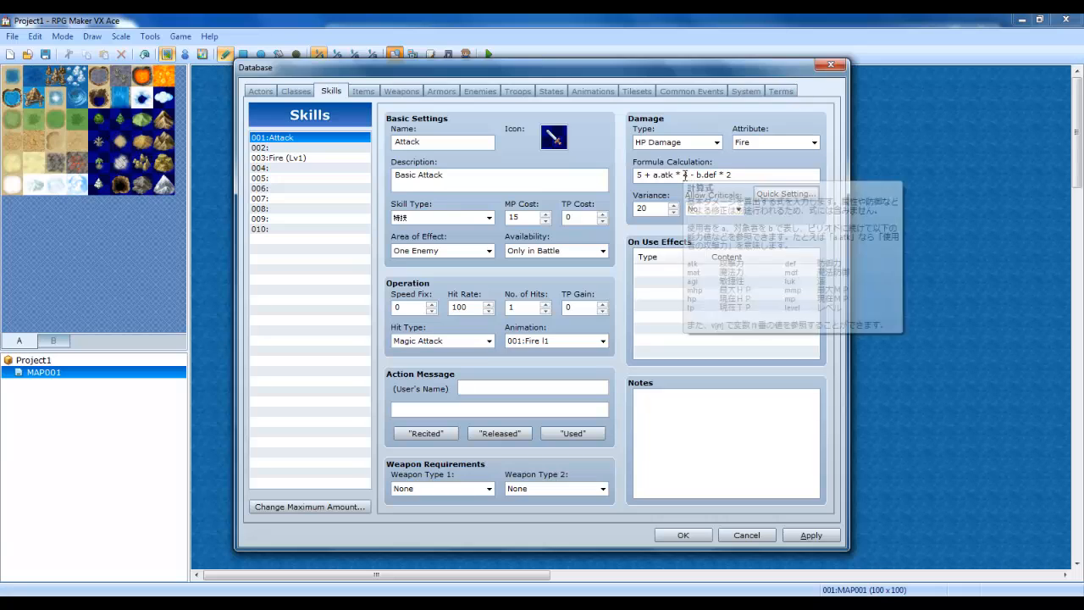
left_click(817, 537)
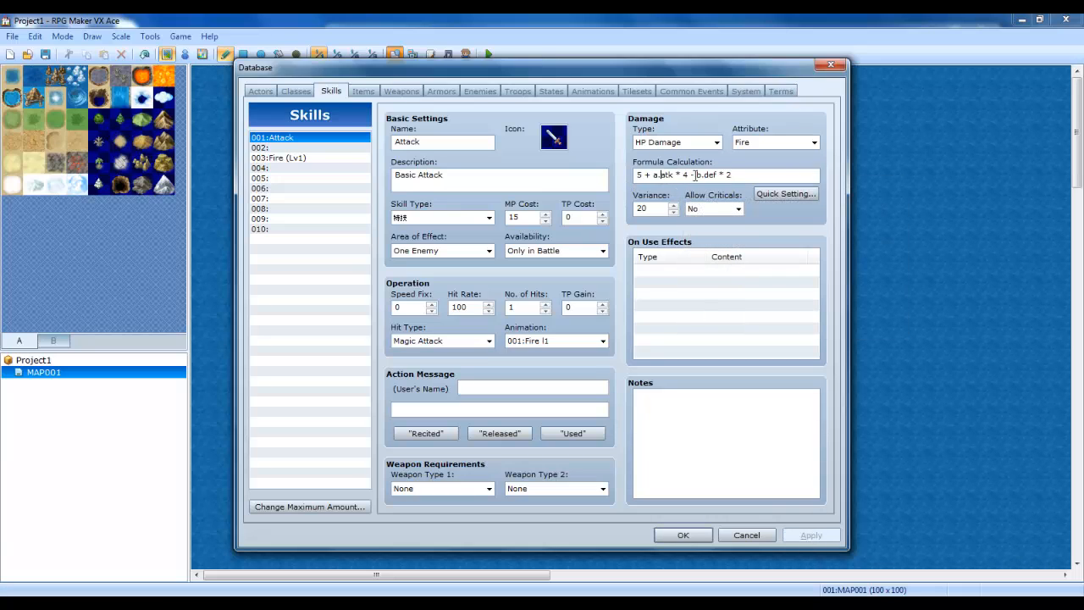
left_click(726, 176)
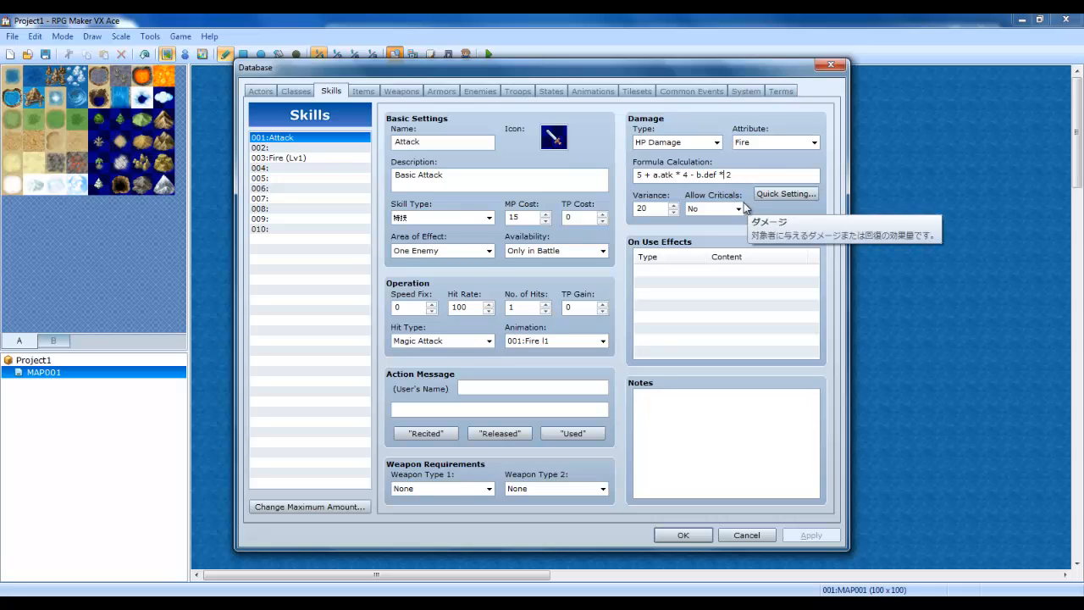
left_click(712, 356)
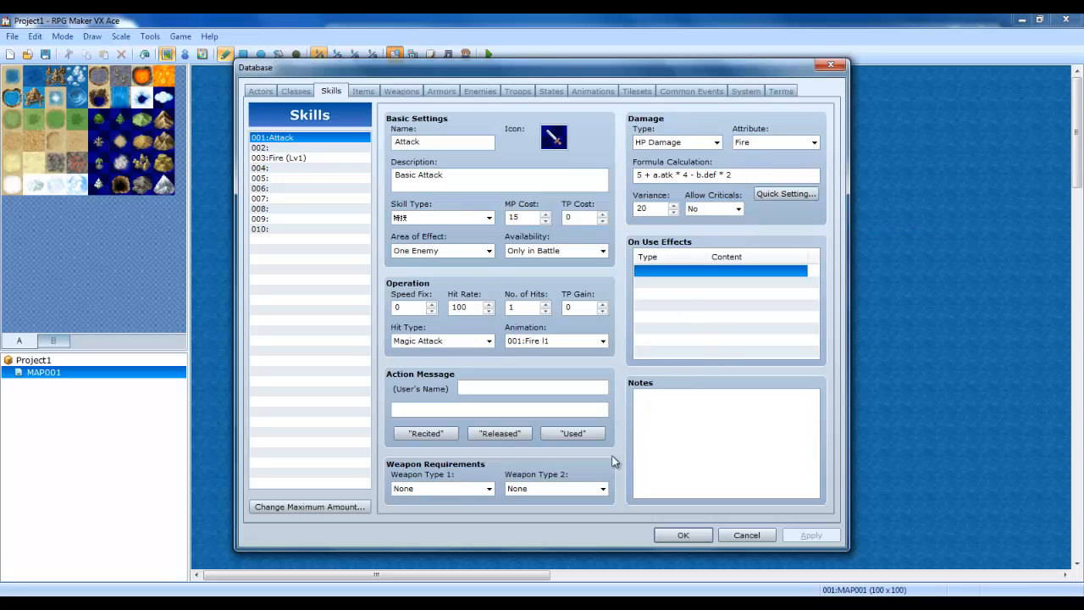
Set the Attack skill's damage attribute and animation to Normal Attack, and apply the changes.
left_click(783, 142)
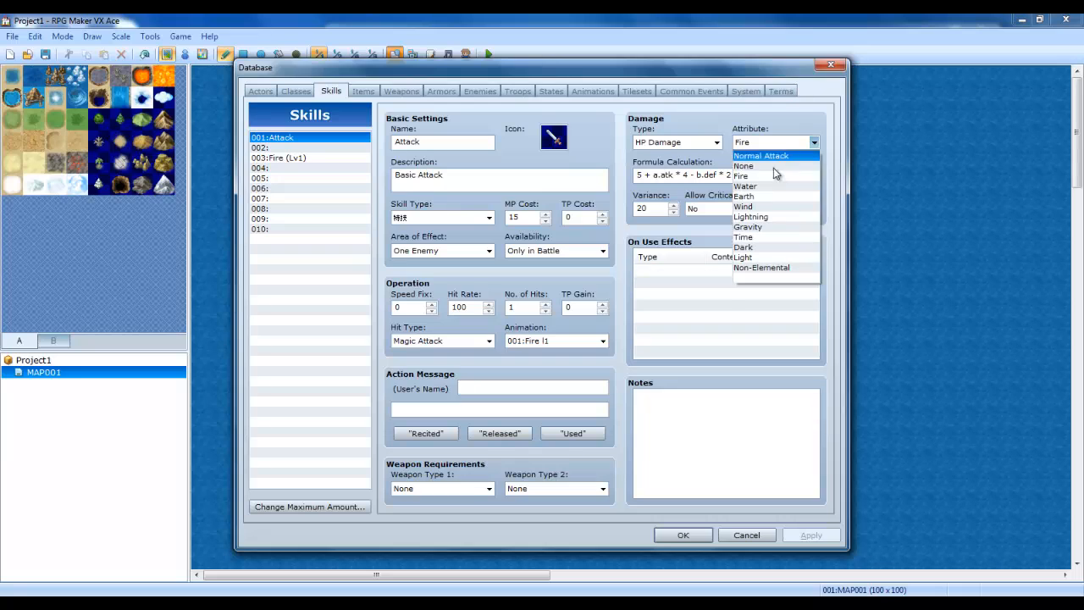
left_click(777, 158)
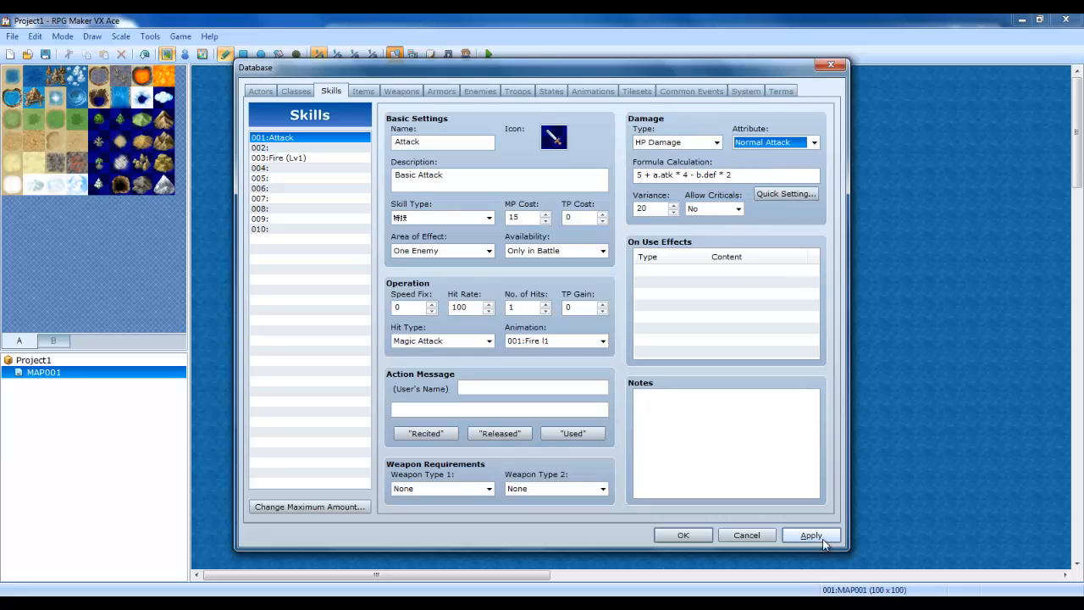
left_click(543, 489)
left_click(555, 340)
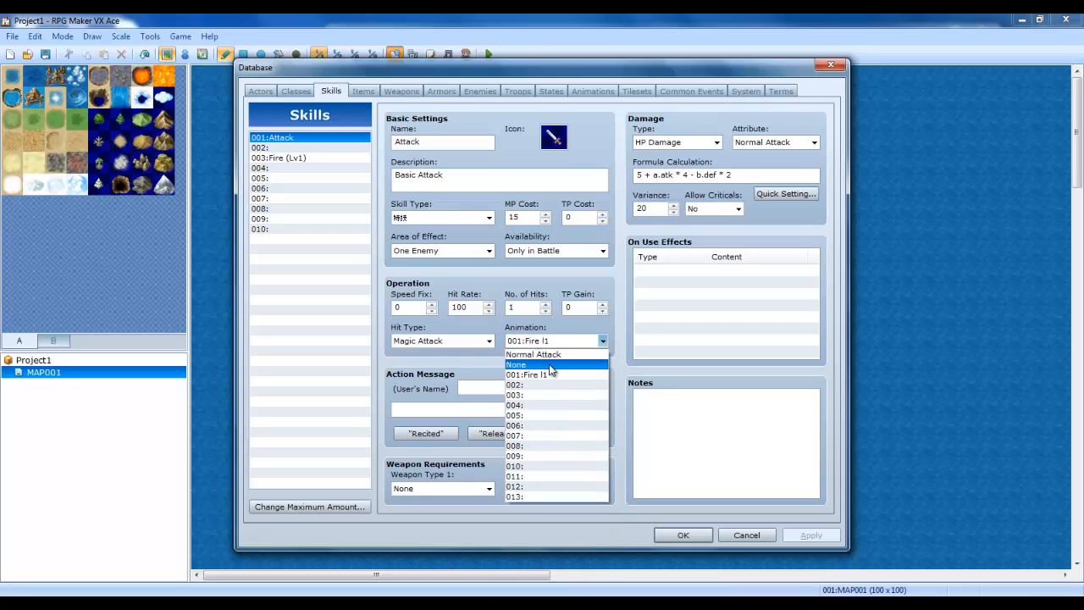
left_click(534, 354)
left_click(809, 535)
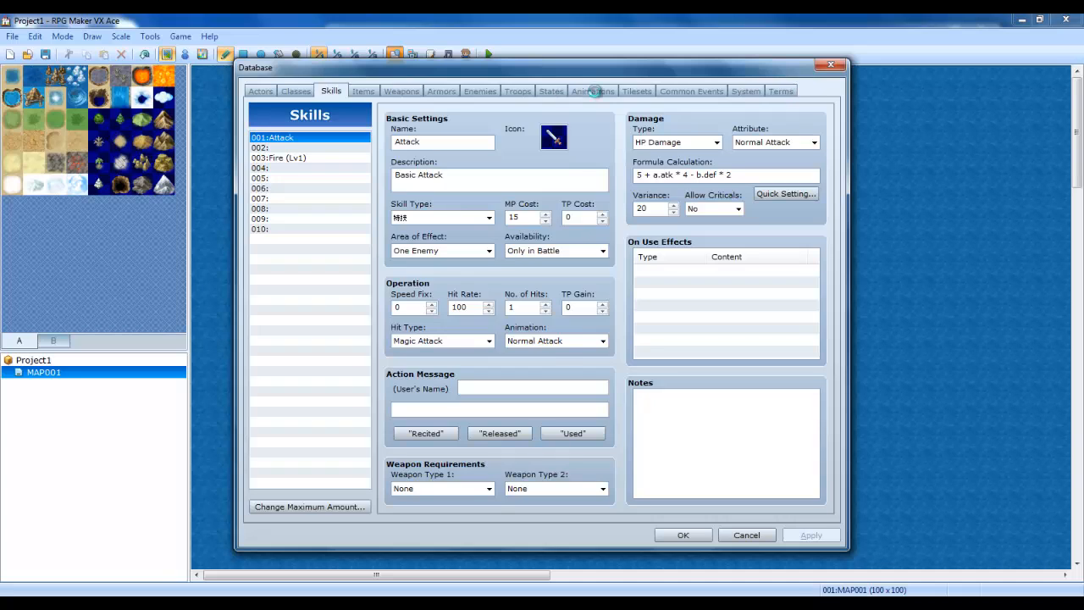
Start a battle test of the Slime and Red Slime troop with the first actor wielding 001:POtato.
left_click(594, 91)
left_click(528, 91)
left_click(779, 143)
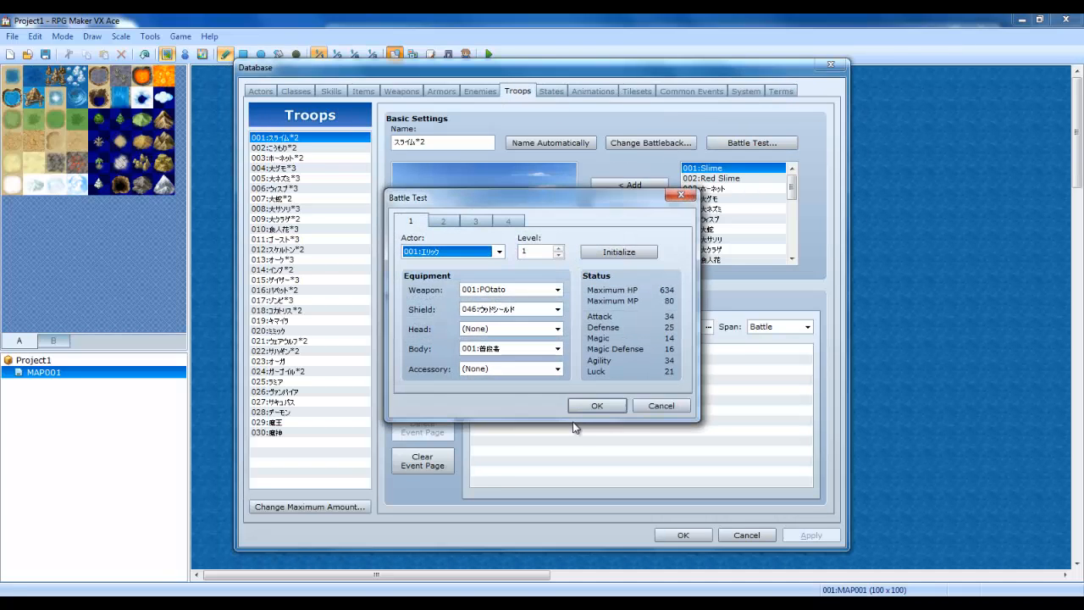
left_click(596, 405)
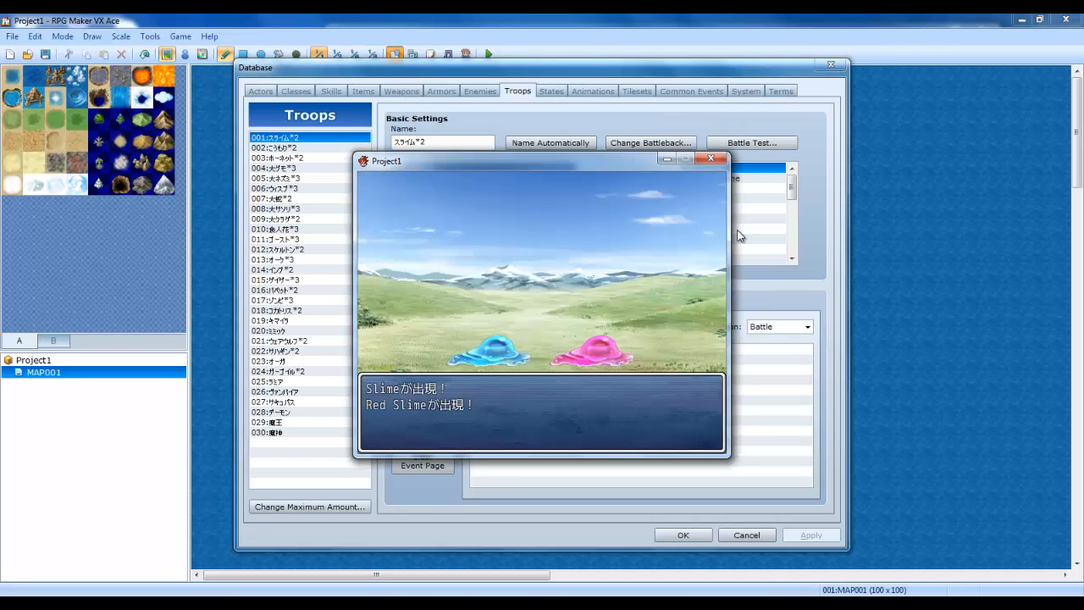
Attack Slime and Red Slime with the basic attack, and close the battle test.
key("Return")
key("Return")
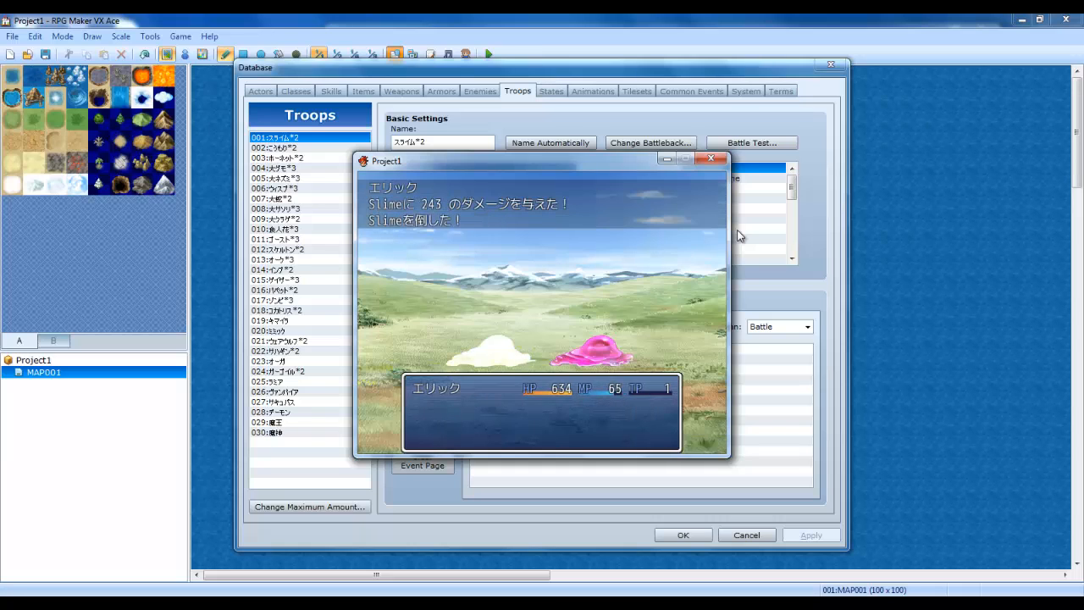
key("Return")
key("Return")
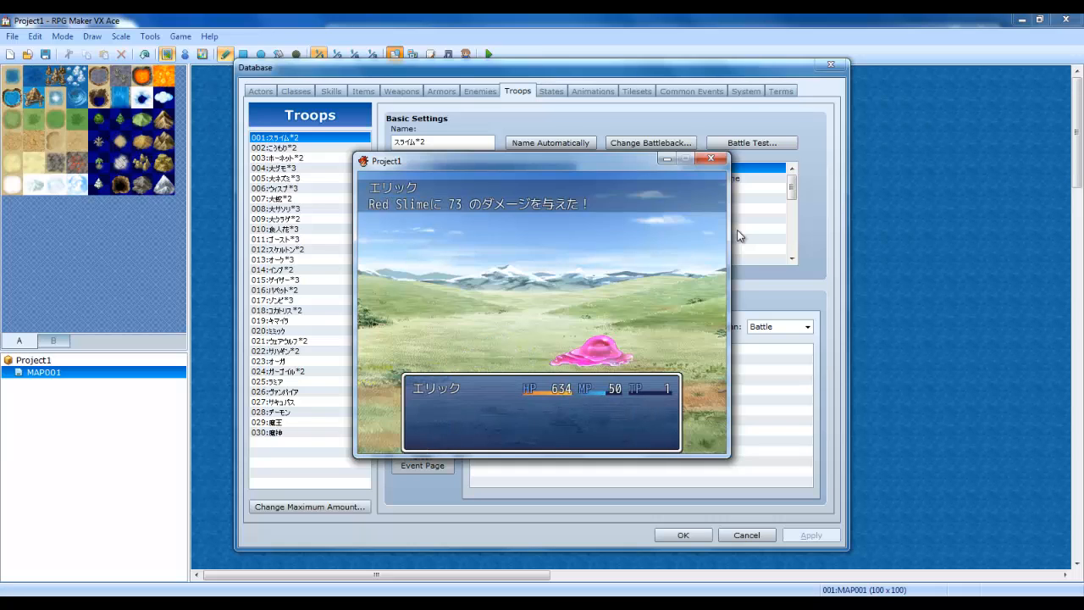
key("Return")
key("Return")
left_click(710, 158)
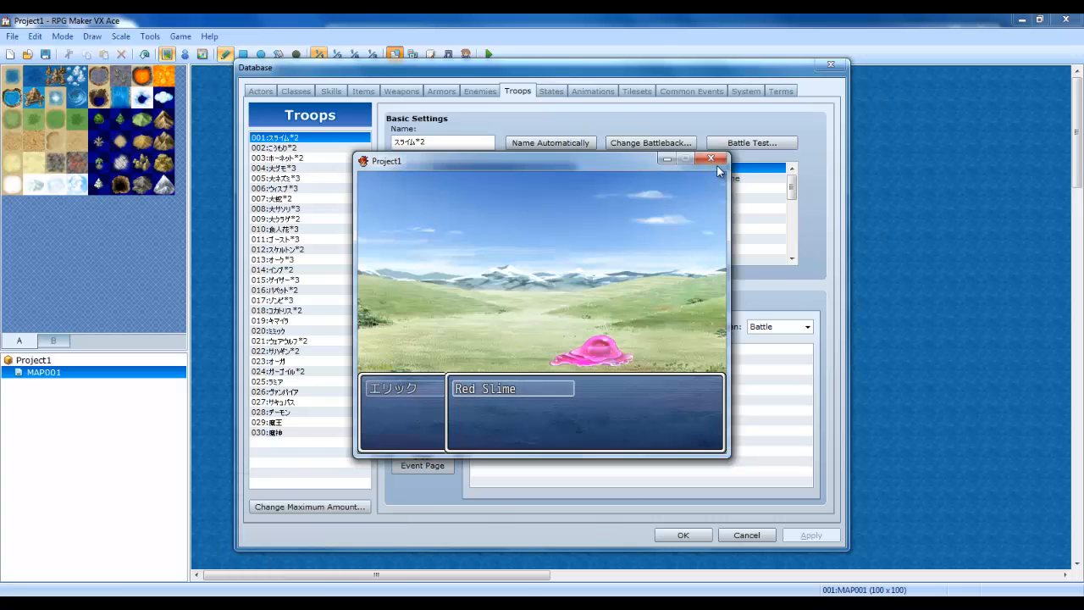
left_click(718, 163)
Set the Attack skill's skill type to None and apply the change.
left_click(440, 90)
left_click(363, 91)
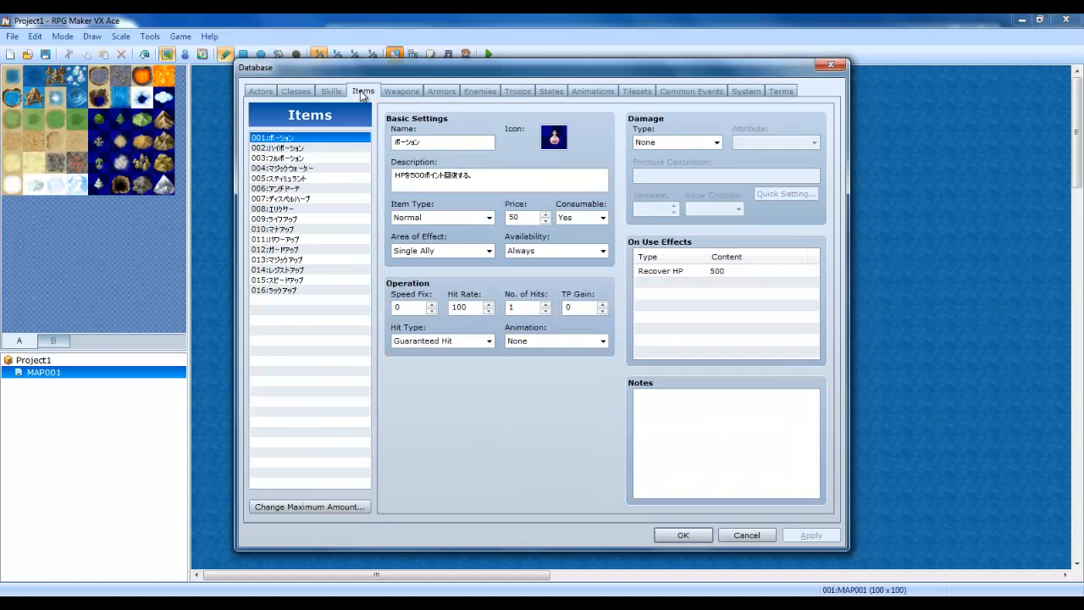
left_click(332, 91)
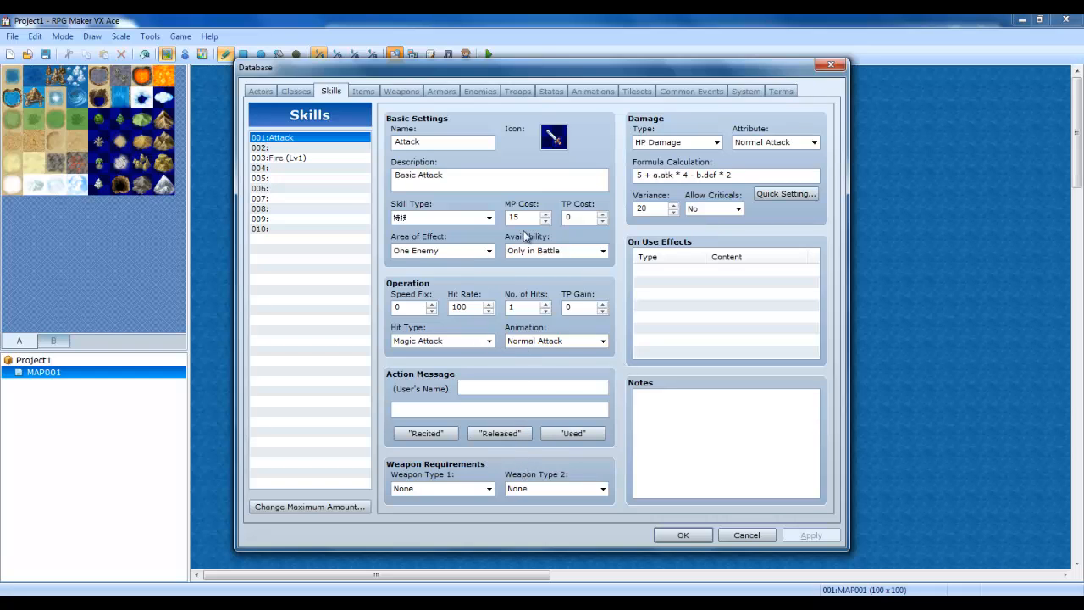
left_click(428, 218)
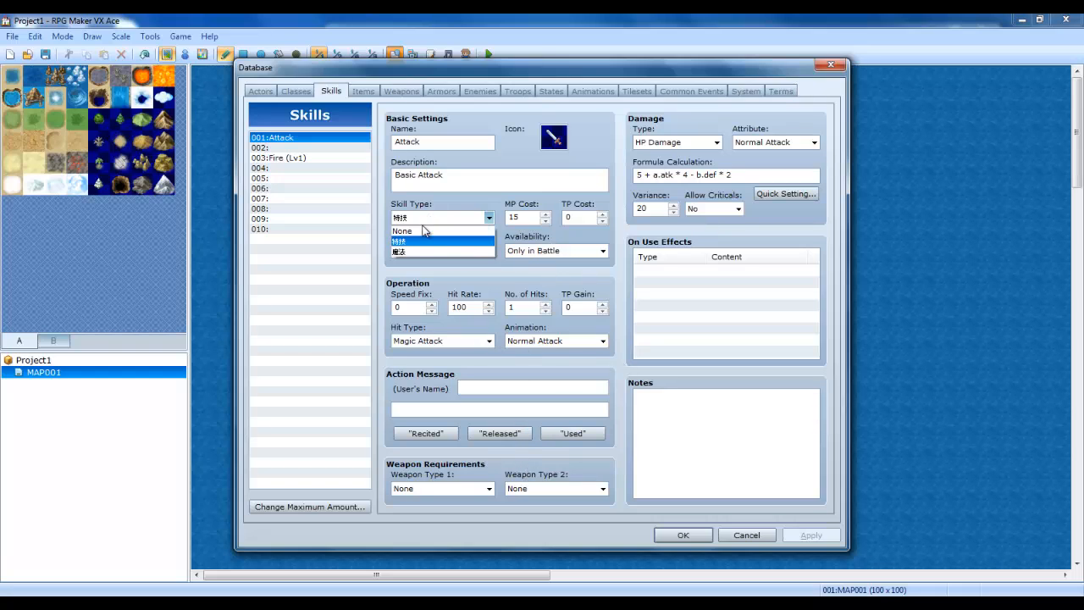
left_click(427, 232)
left_click(800, 534)
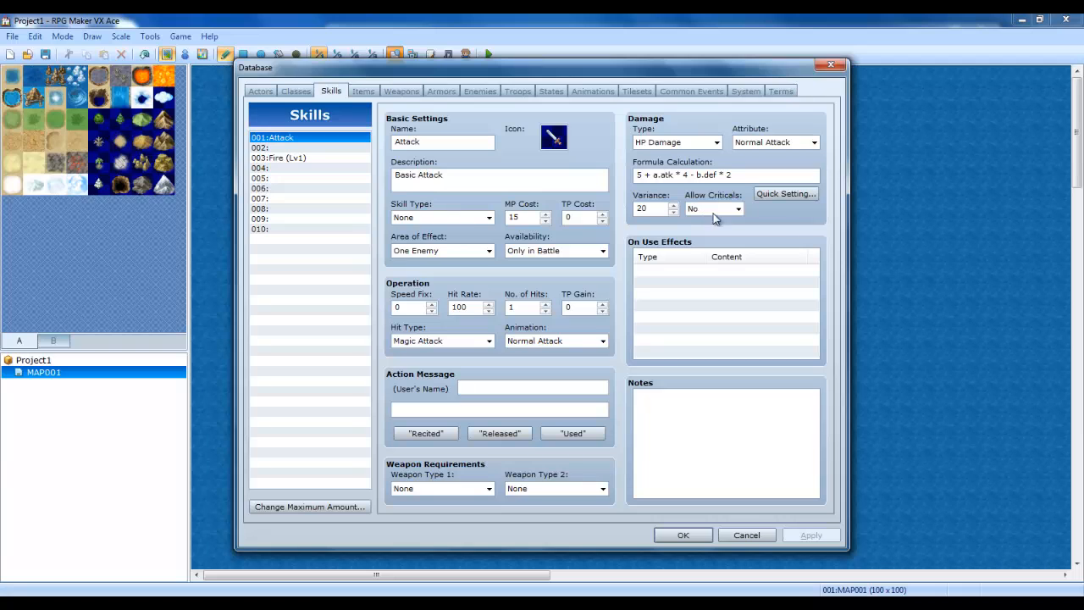
left_click(644, 332)
left_click(666, 411)
Run another battle test of the Slime and Red Slime troop with the default test setup.
left_click(583, 91)
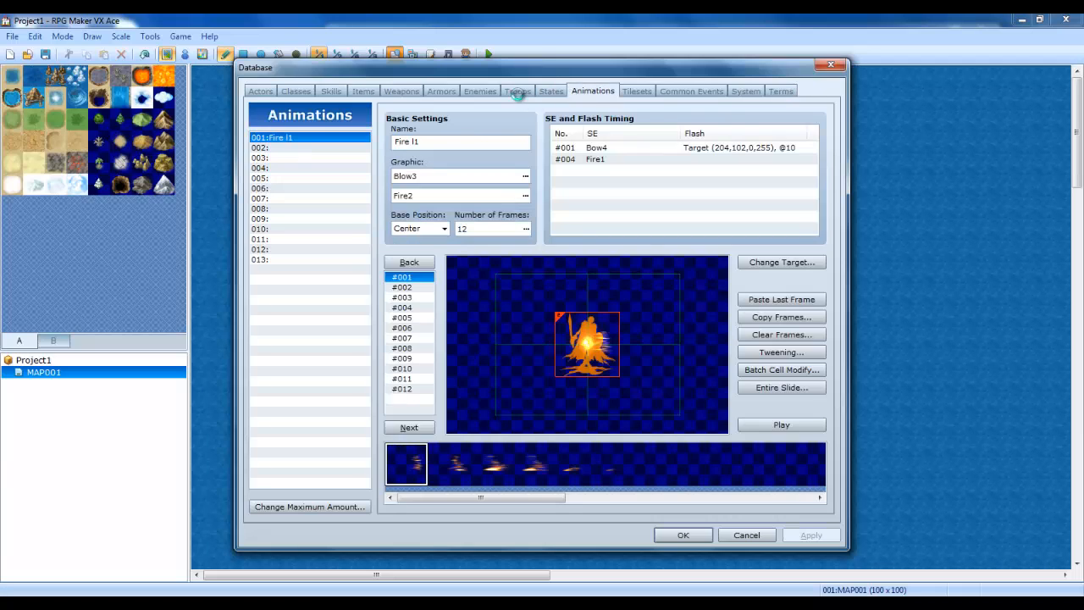
left_click(518, 90)
left_click(750, 143)
left_click(593, 405)
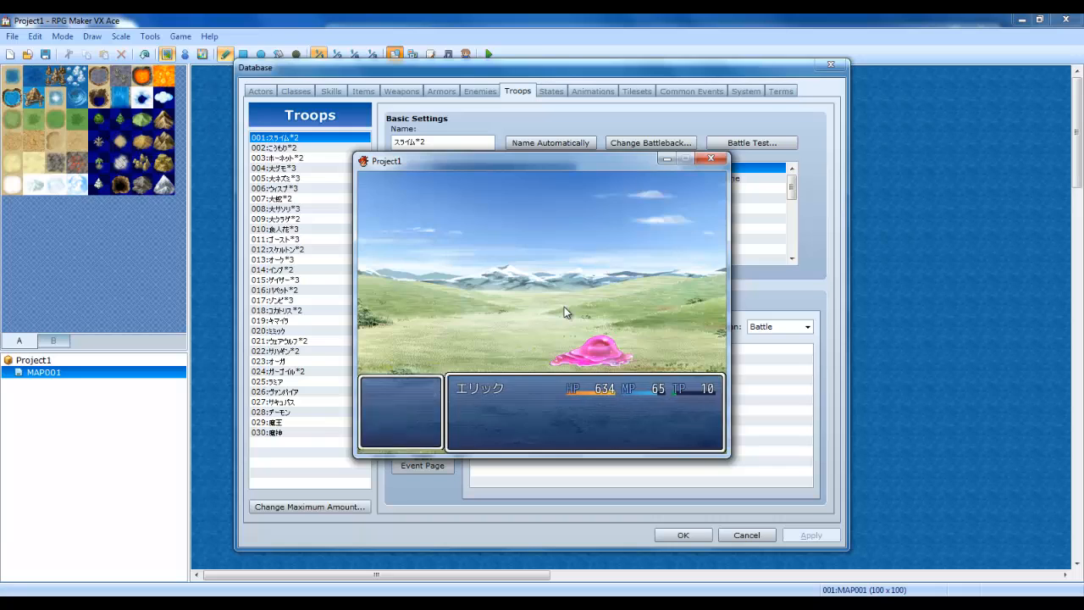
Check the actor's 特技 skill list, attack Red Slime, and close the battle test.
key("Return")
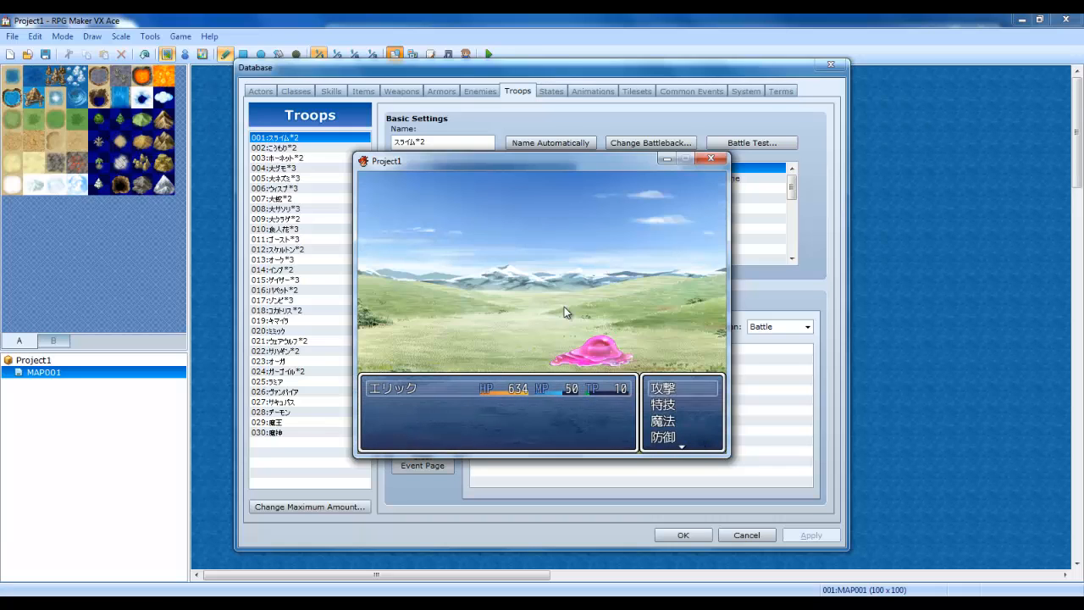
key("Down")
key("Return")
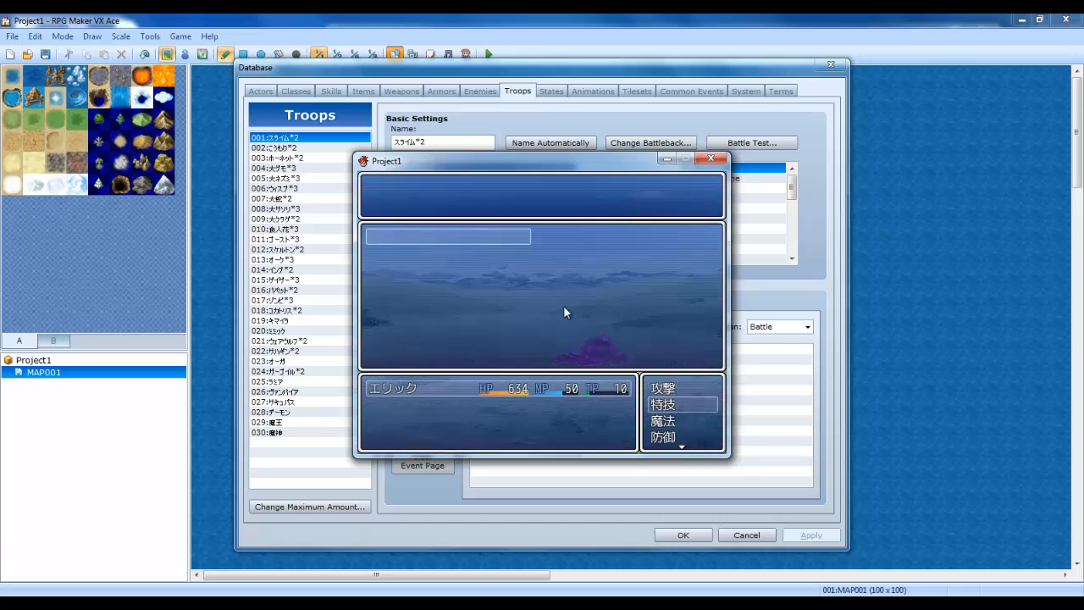
key("Return")
key("Return")
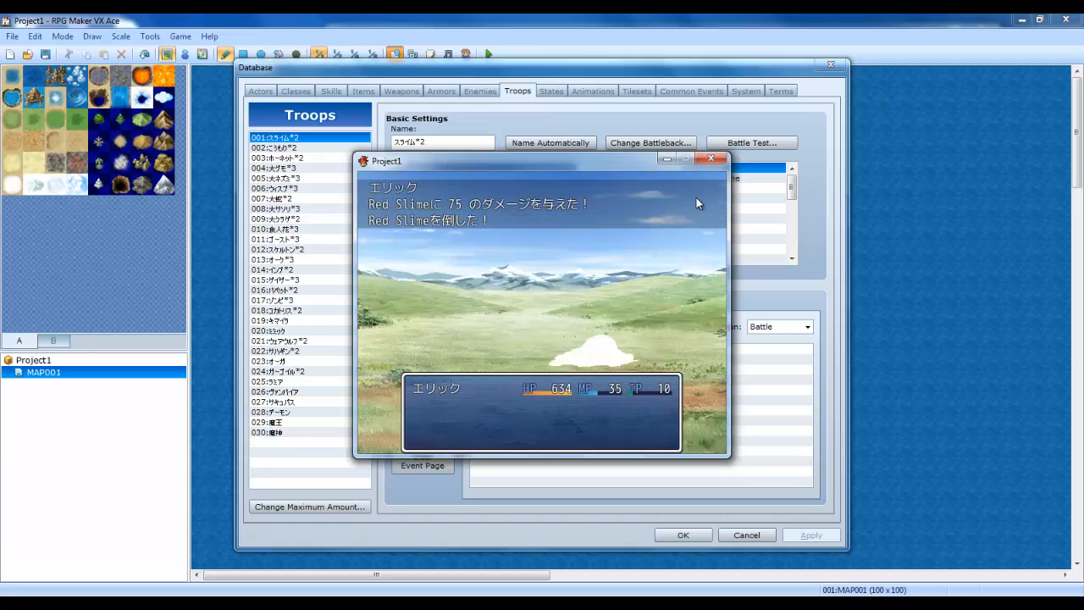
left_click(711, 158)
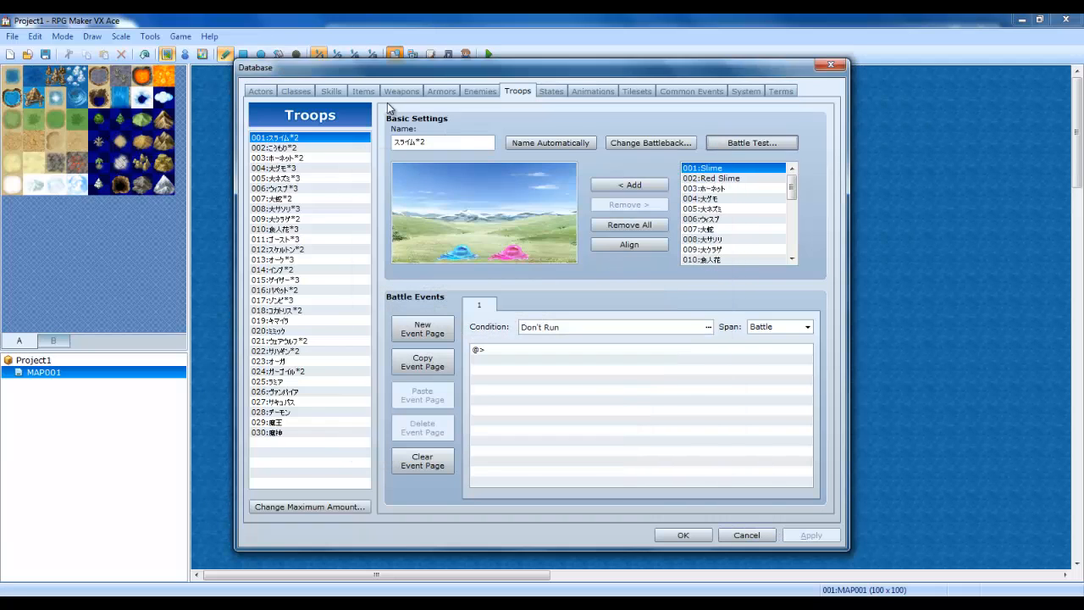
Duplicate the Fire (Lv1) skill into slot 004 and rename the copy Burst Fire (Lv1).
left_click(332, 90)
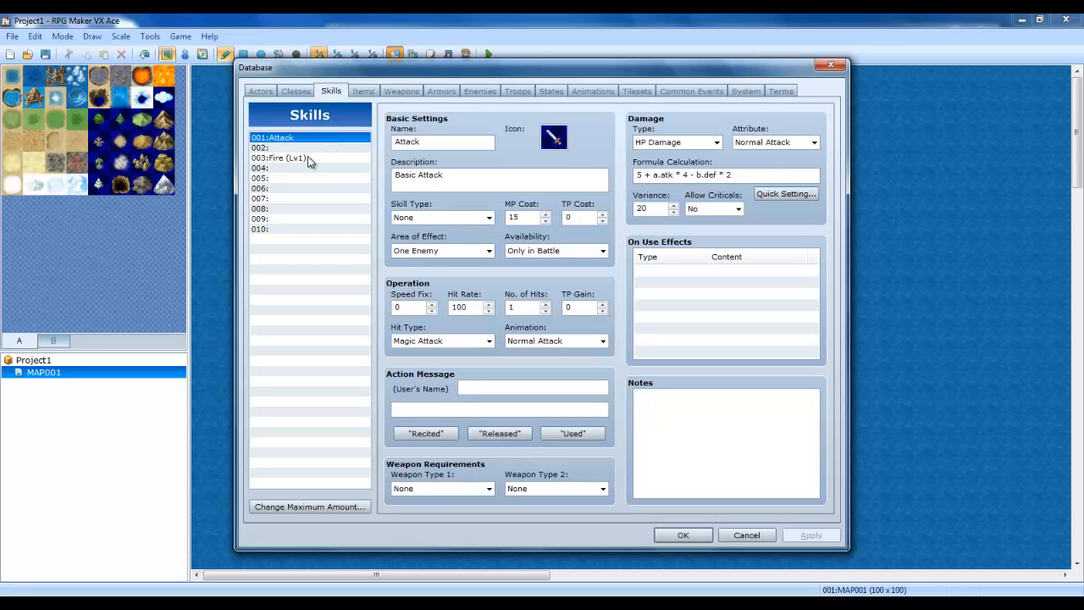
left_click(308, 159)
left_click(297, 171)
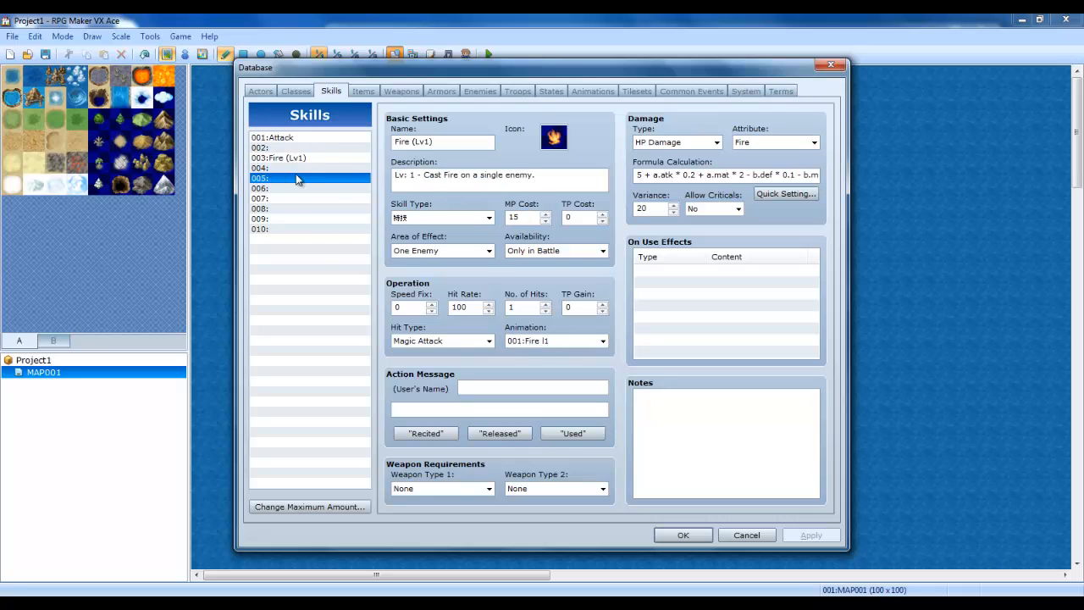
key("ctrl+v")
left_click(402, 143)
key("Home")
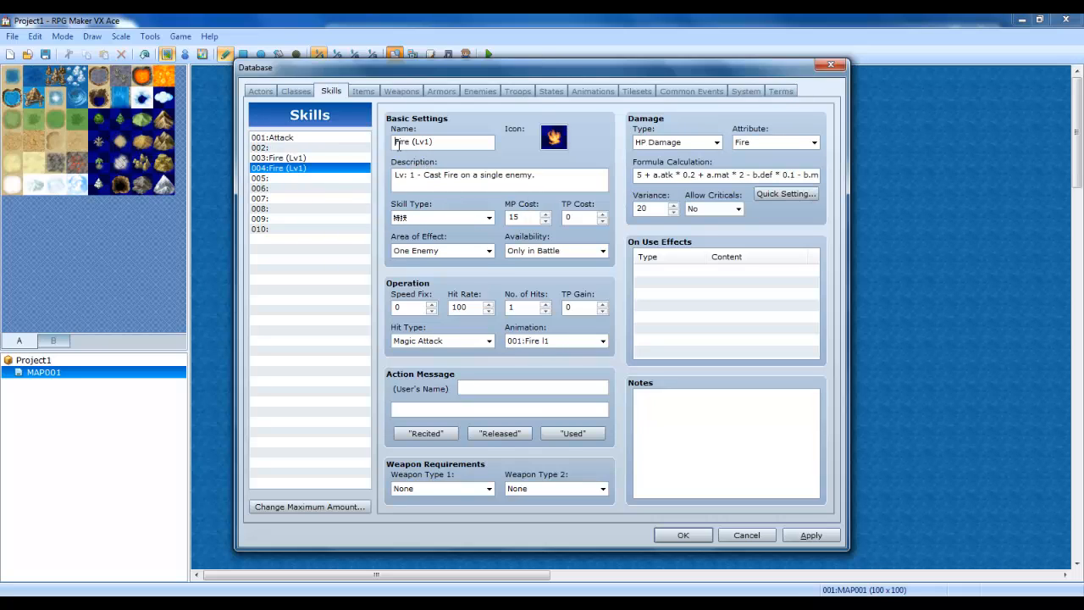
type("Burst")
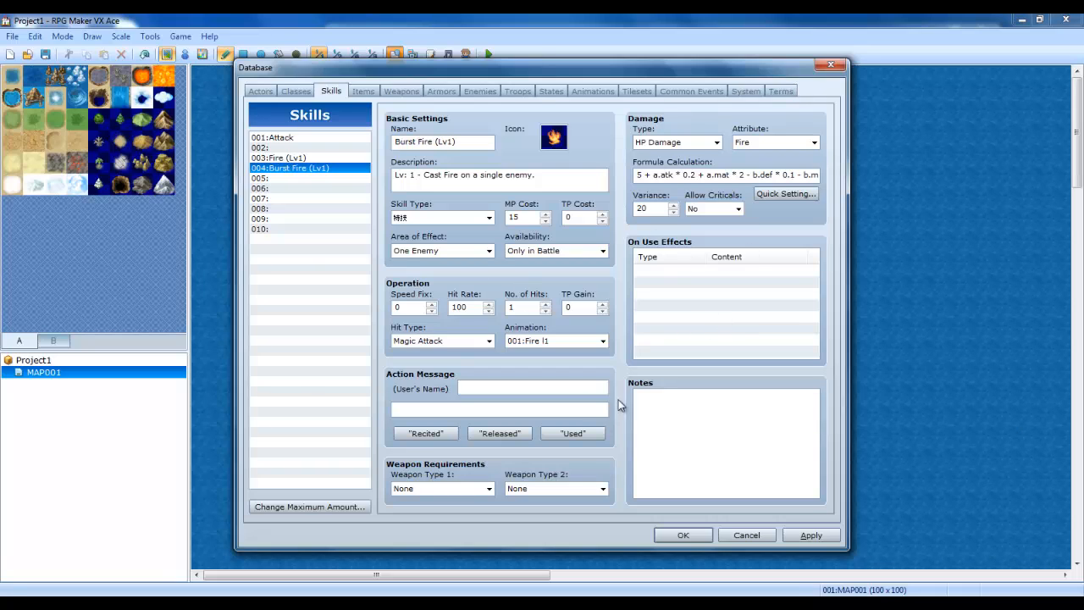
Set the skill type of both Burst Fire (Lv1) and Fire (Lv1) to 魔法.
left_click(405, 219)
left_click(409, 244)
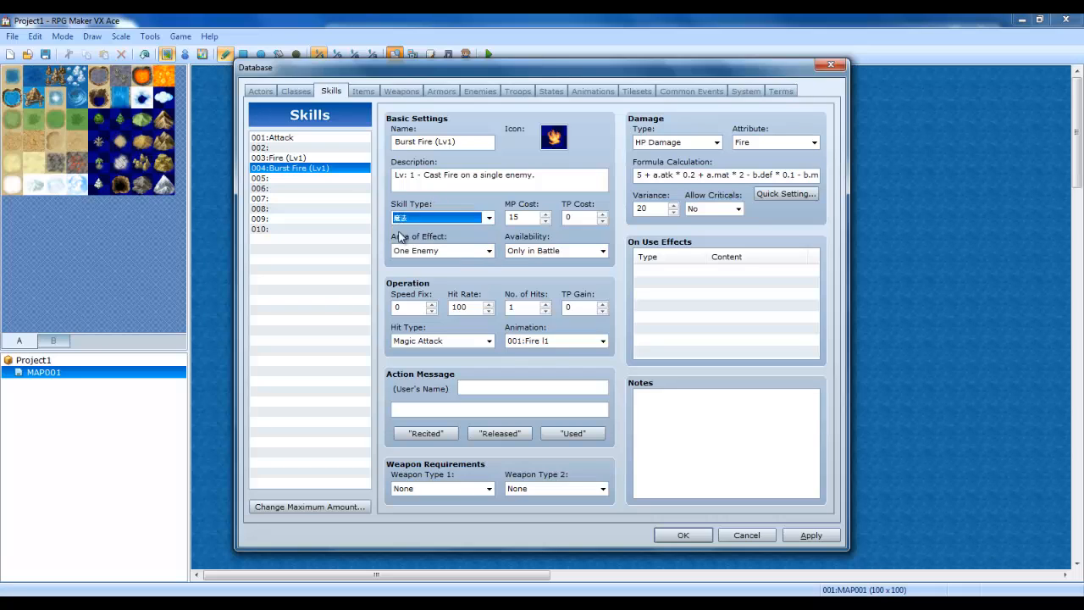
left_click(318, 158)
left_click(409, 219)
left_click(427, 248)
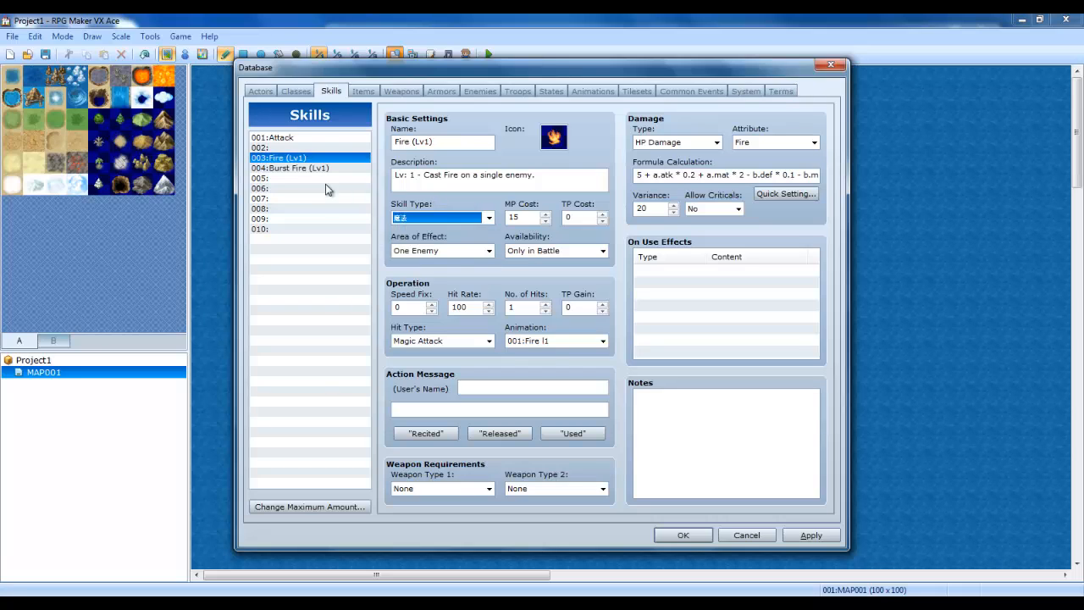
left_click(309, 168)
left_click(300, 150)
left_click(306, 168)
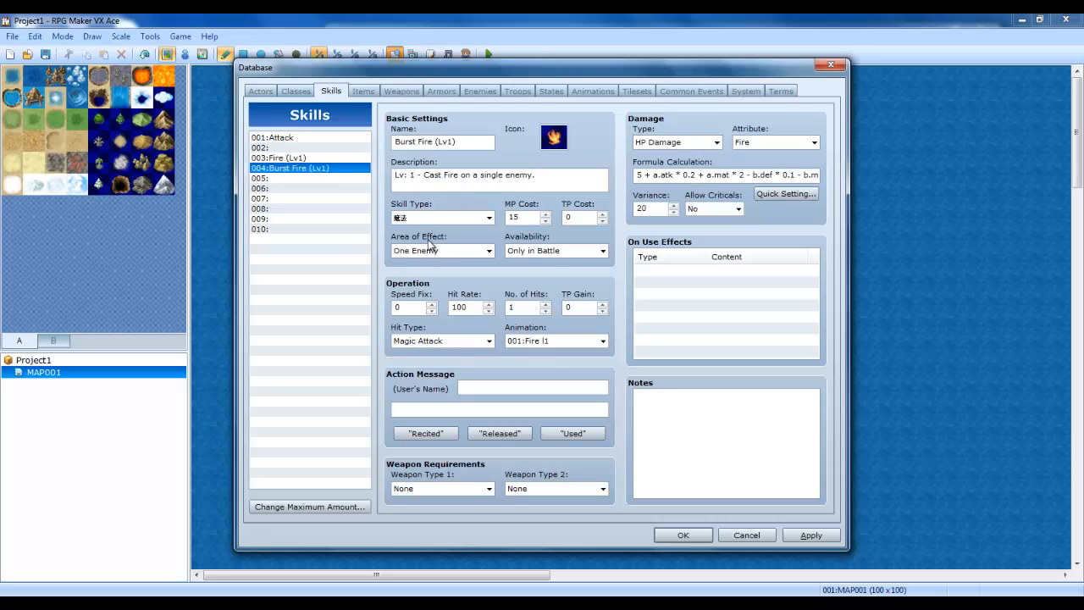
Set Burst Fire (Lv1) to the Magic Attack hit type with All Enemies as its area of effect, and review its damage formula.
left_click(474, 340)
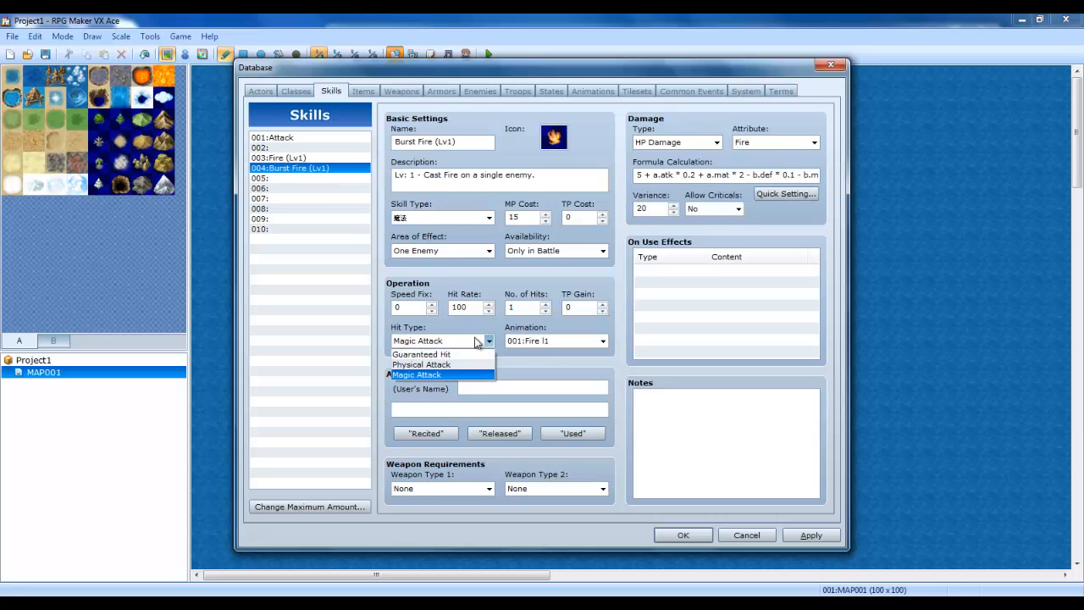
left_click(451, 378)
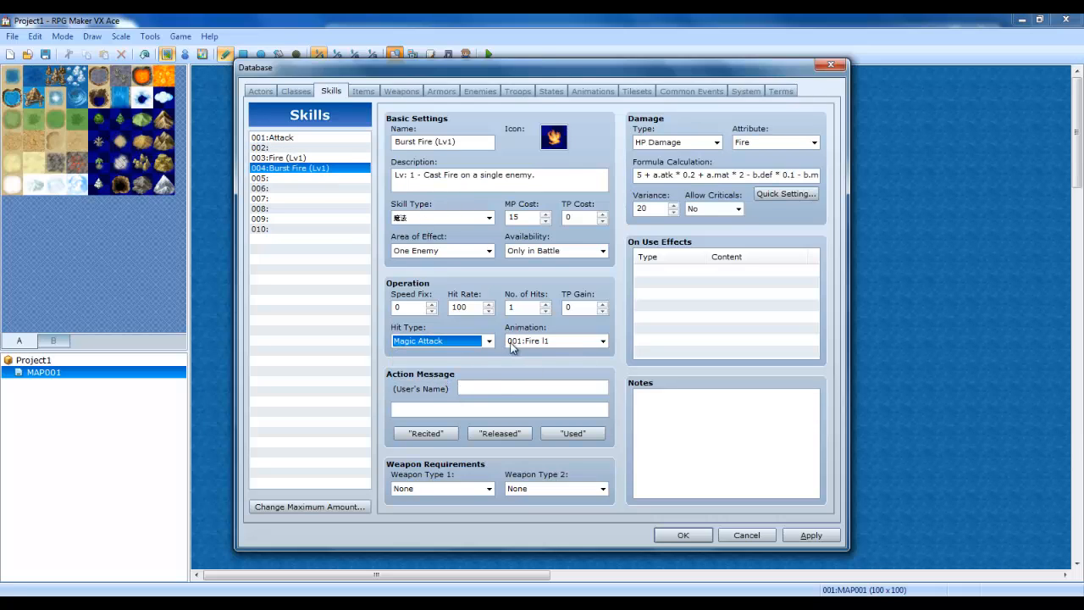
left_click(486, 251)
left_click(442, 284)
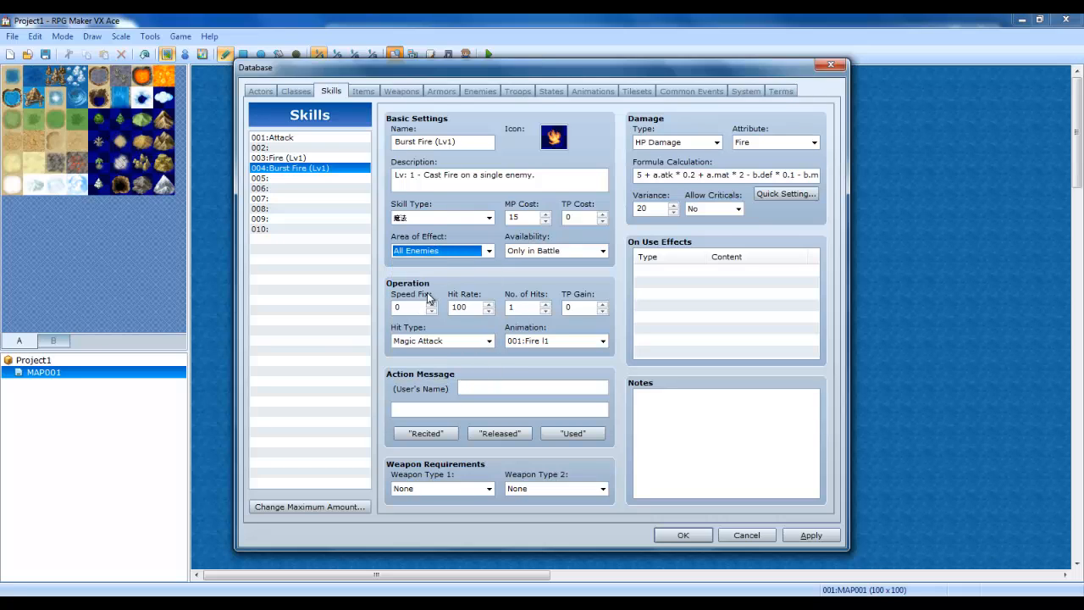
left_click(642, 175)
left_click(673, 175)
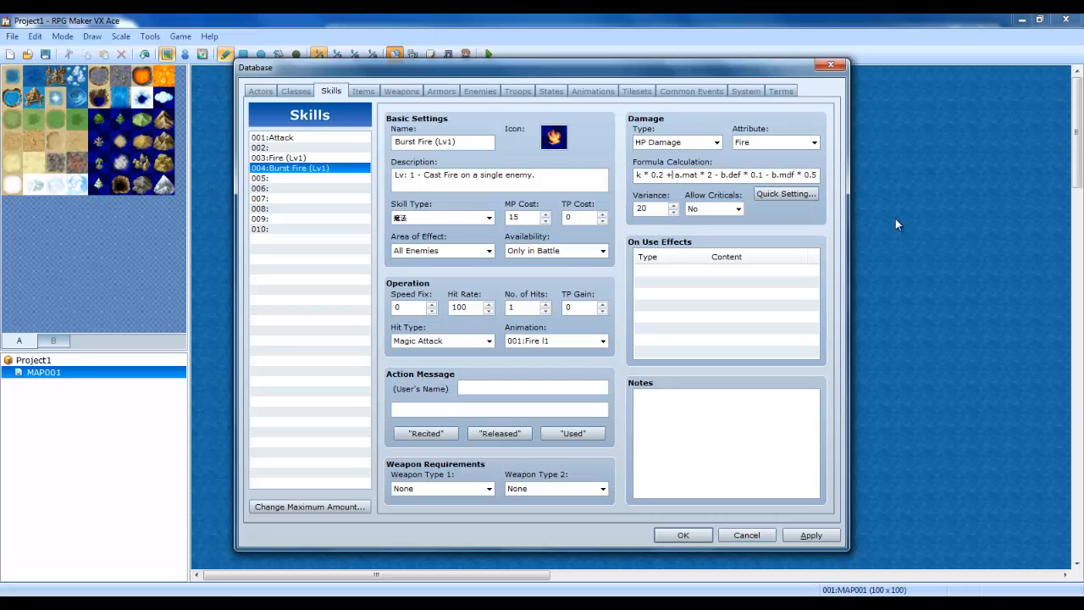
Duplicate the Fire (Lv1) skill into slot 005 and rename the copy Fire (Lv2).
left_click(282, 158)
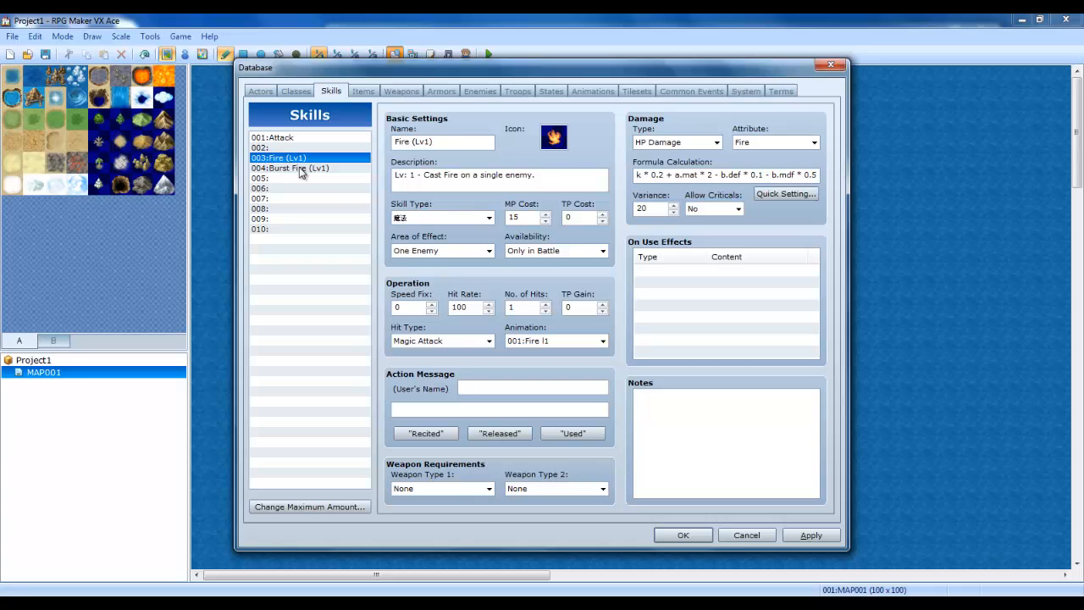
left_click(299, 177)
key("ctrl+v")
double_click(426, 141)
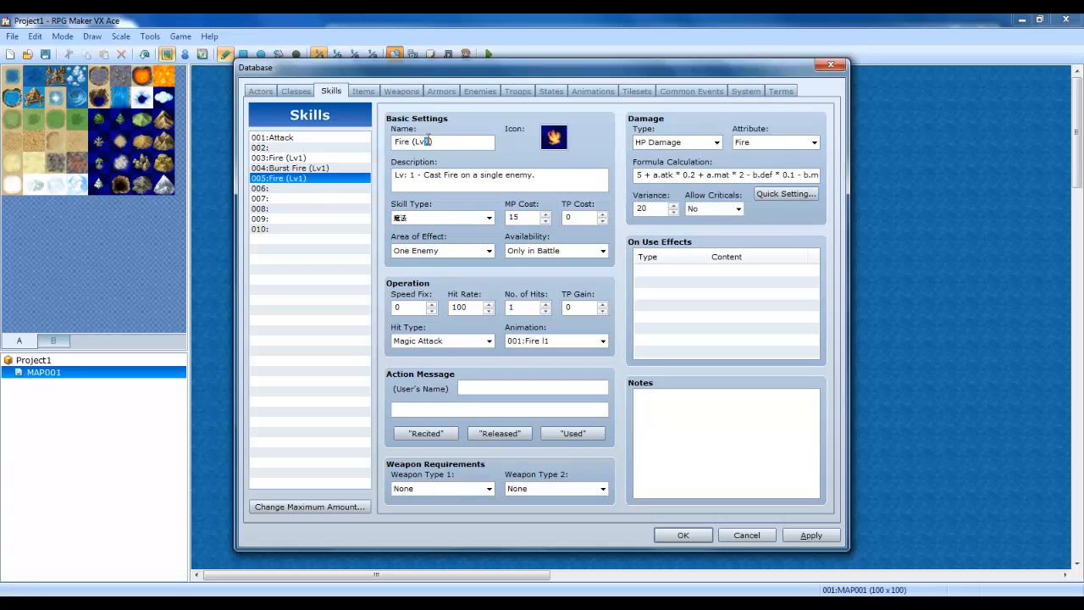
Review the damage formula of Fire (Lv2) and close the database, discarding the unapplied skill changes.
left_click(740, 176)
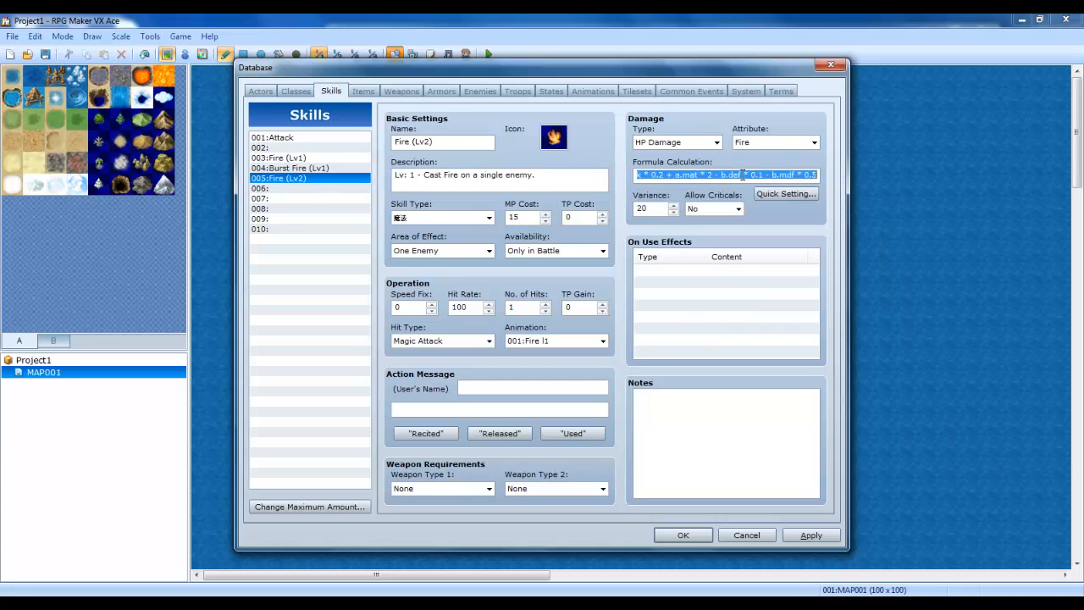
left_click(742, 176)
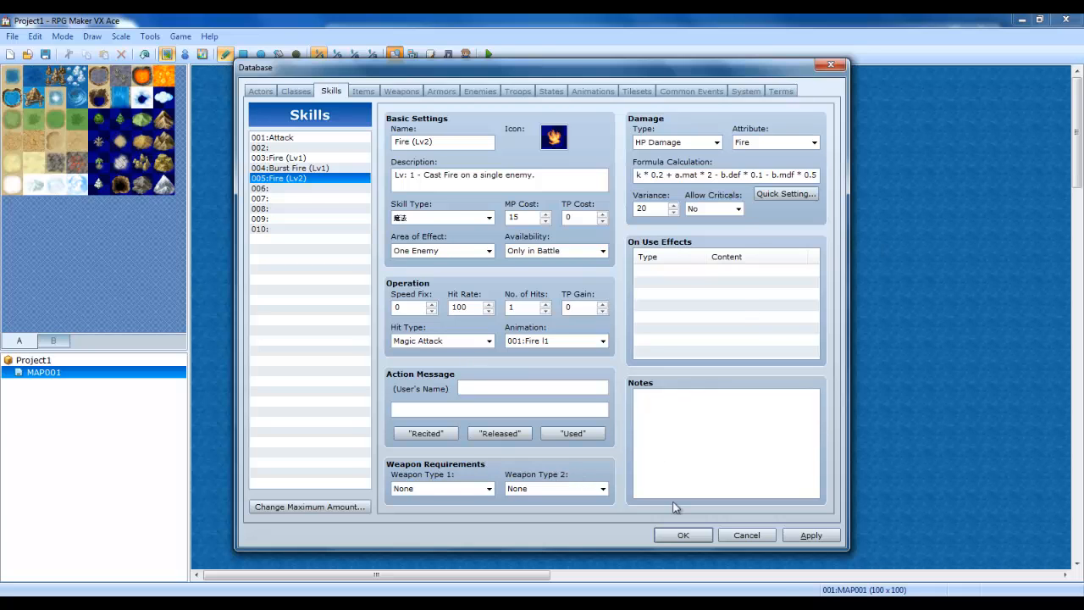
left_click(750, 536)
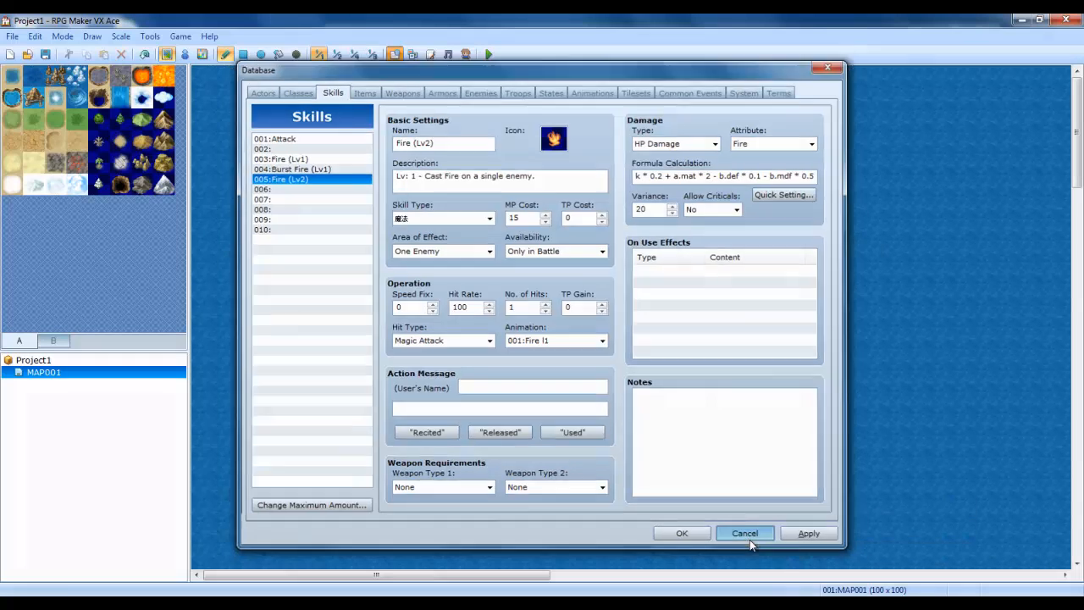
mouse_move(506, 577)
left_mouse_down()
mouse_move(974, 578)
mouse_move(515, 578)
left_mouse_up()
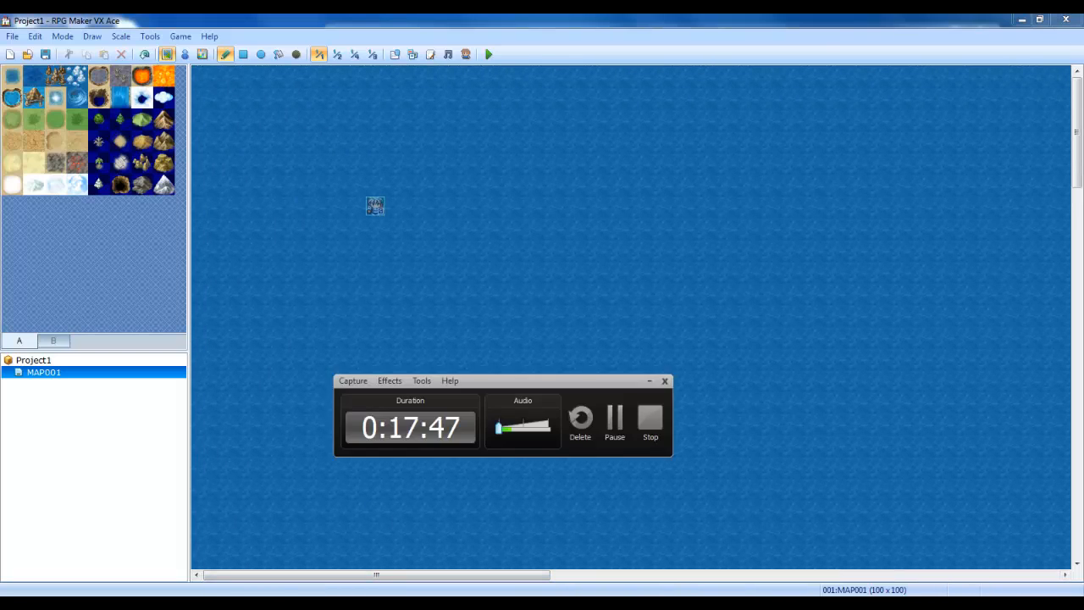